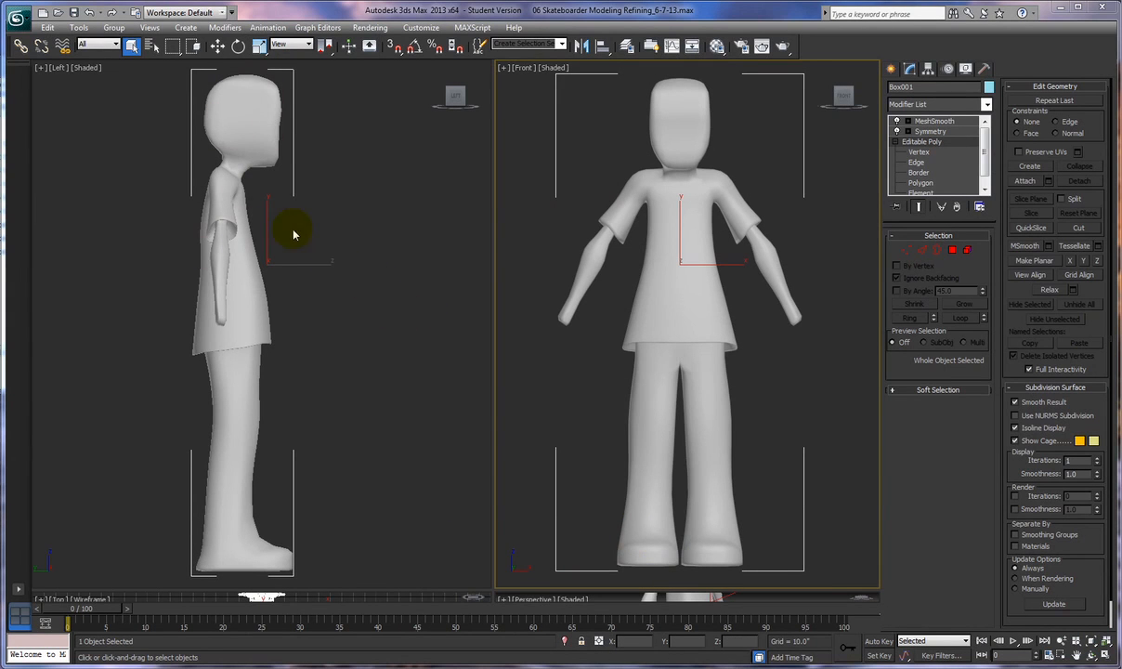
# Clear the Left view of the model and give the unused 03 - Default material slot a box-shaped sample preview
pyautogui.moveTo(479, 301); pyautogui.dragTo(53, 315, button='middle')
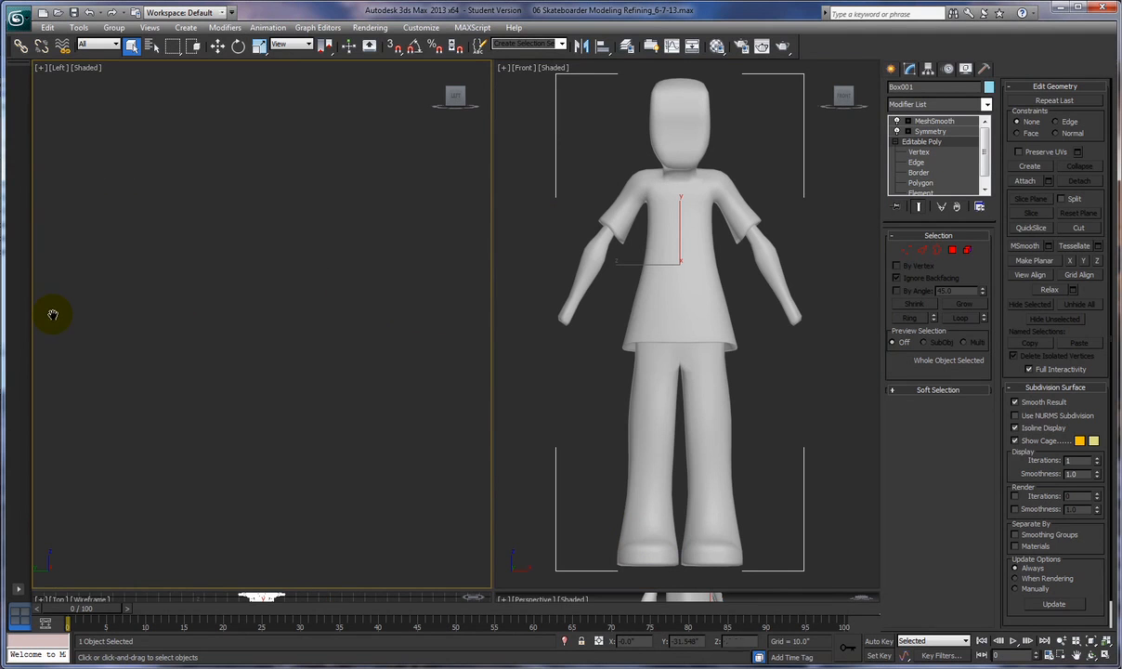
pyautogui.click(716, 48)
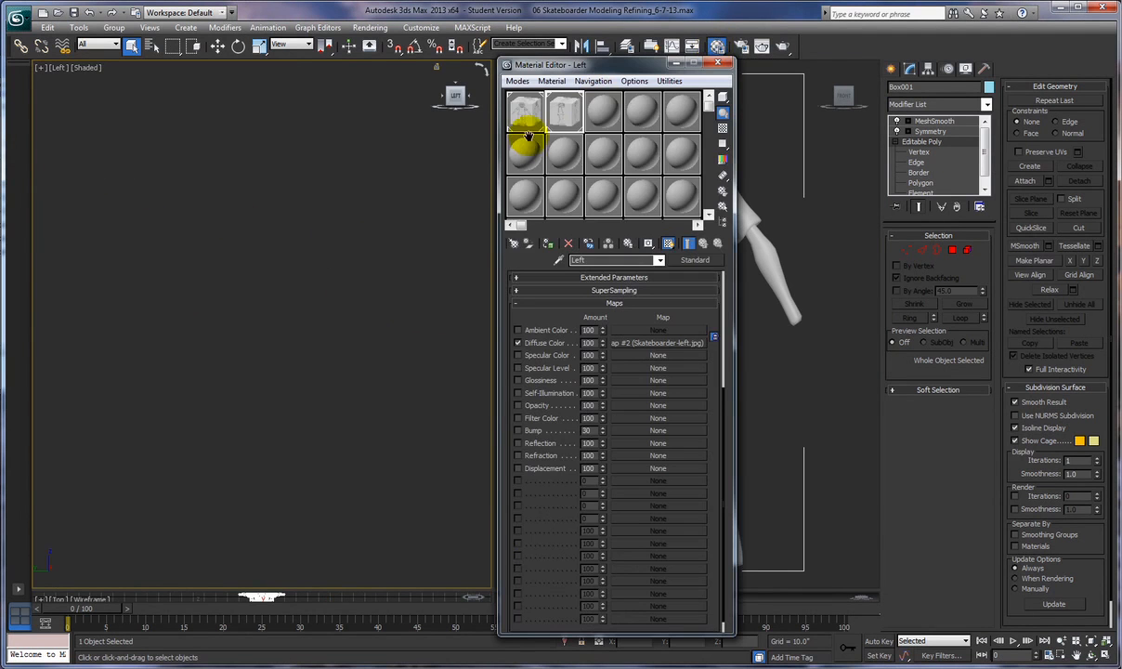
pyautogui.click(603, 115)
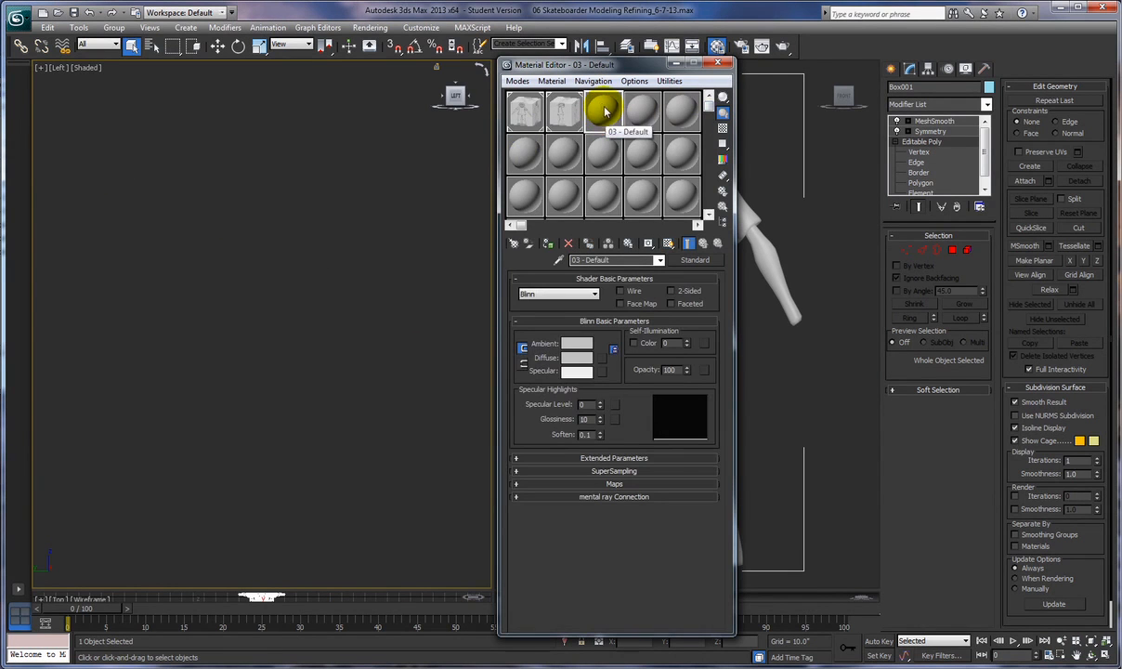
pyautogui.moveTo(724, 101); pyautogui.dragTo(768, 103)
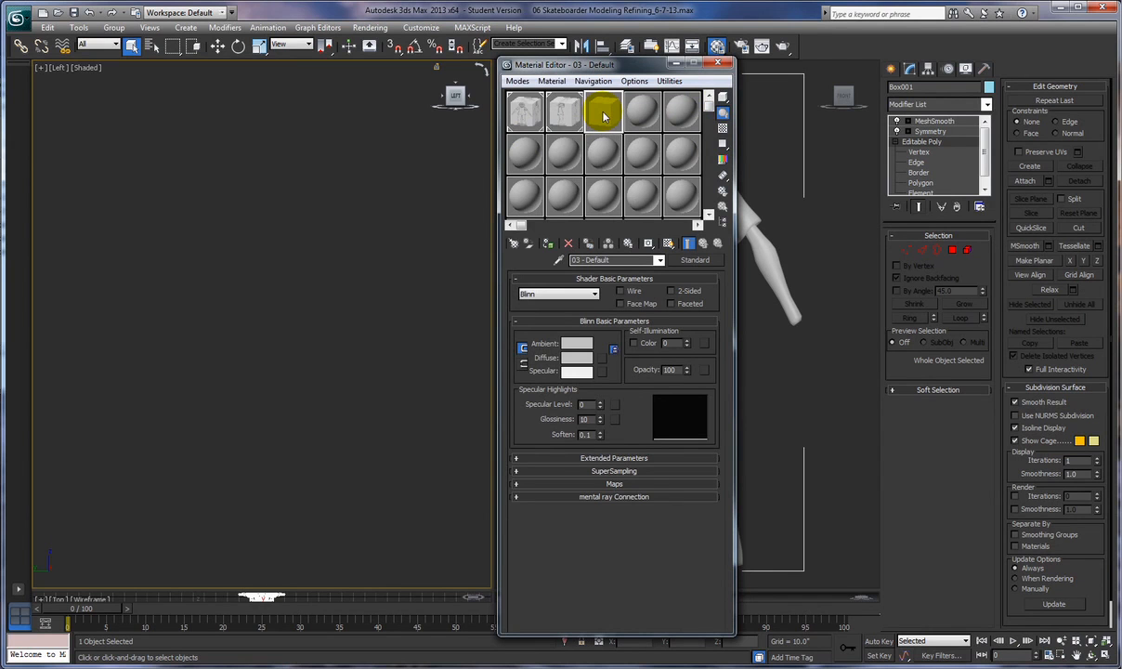
# Assign the Skateboarder-ConceptDrawing image as a Bitmap map in the Diffuse Color slot of the 03 - Default material
pyautogui.click(626, 484)
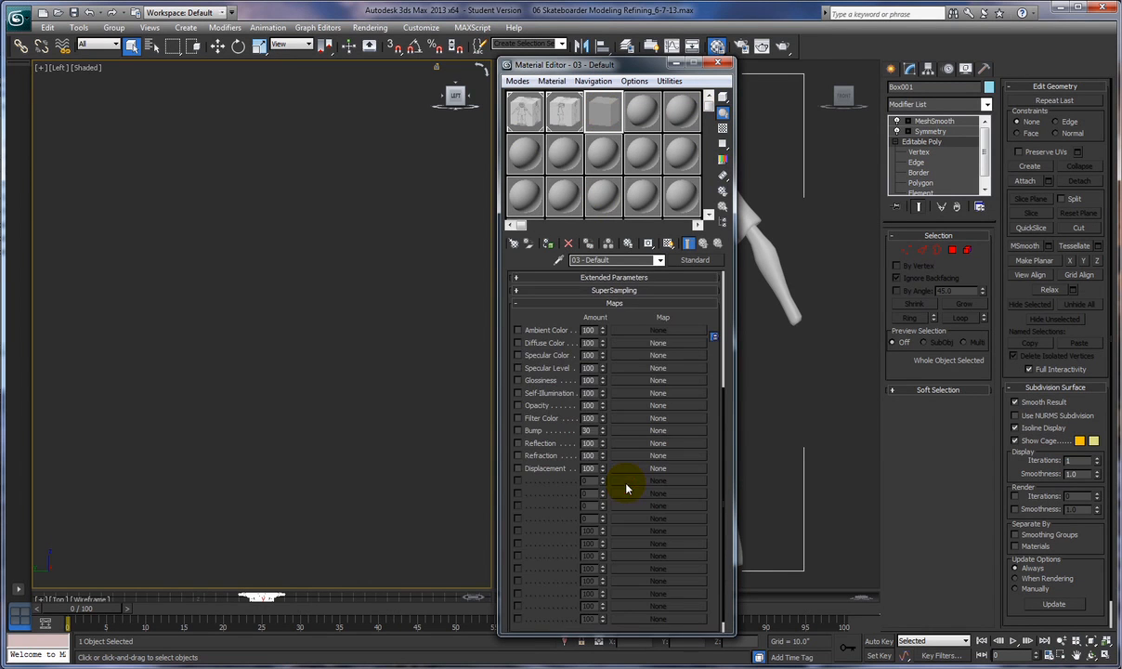
pyautogui.click(651, 345)
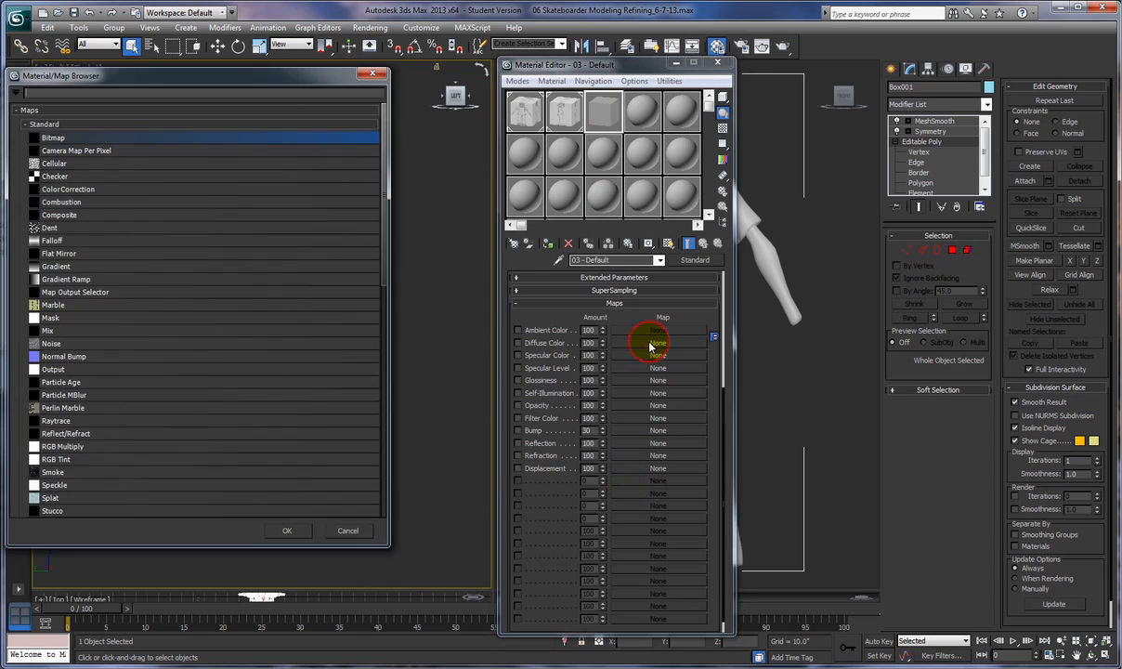
pyautogui.doubleClick(34, 139)
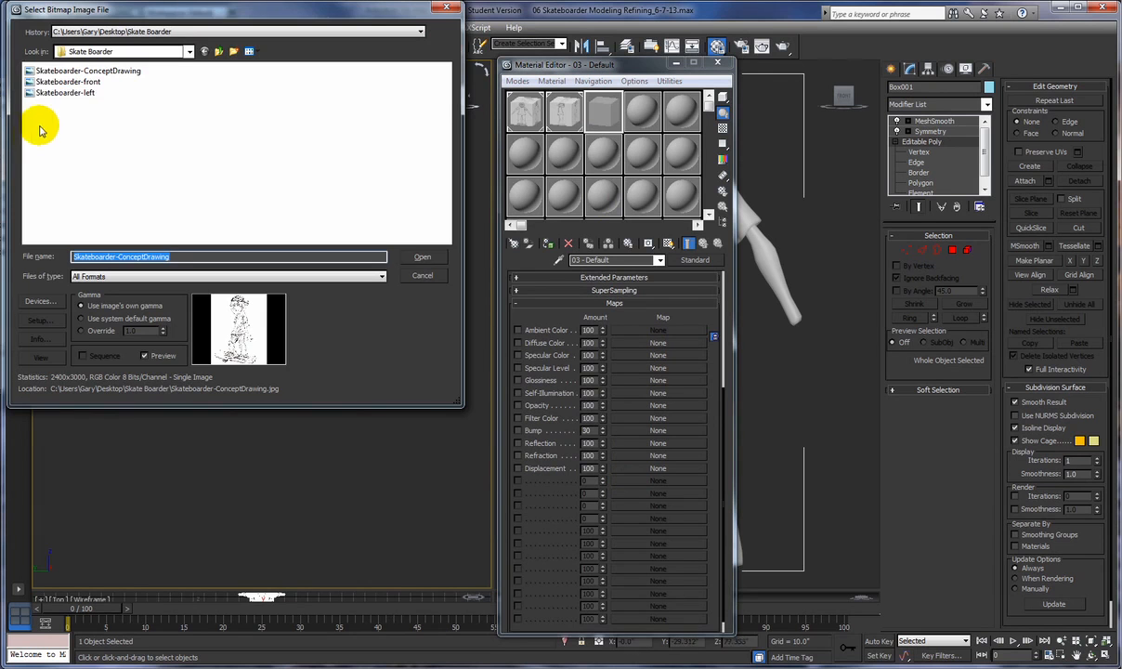
pyautogui.click(30, 71)
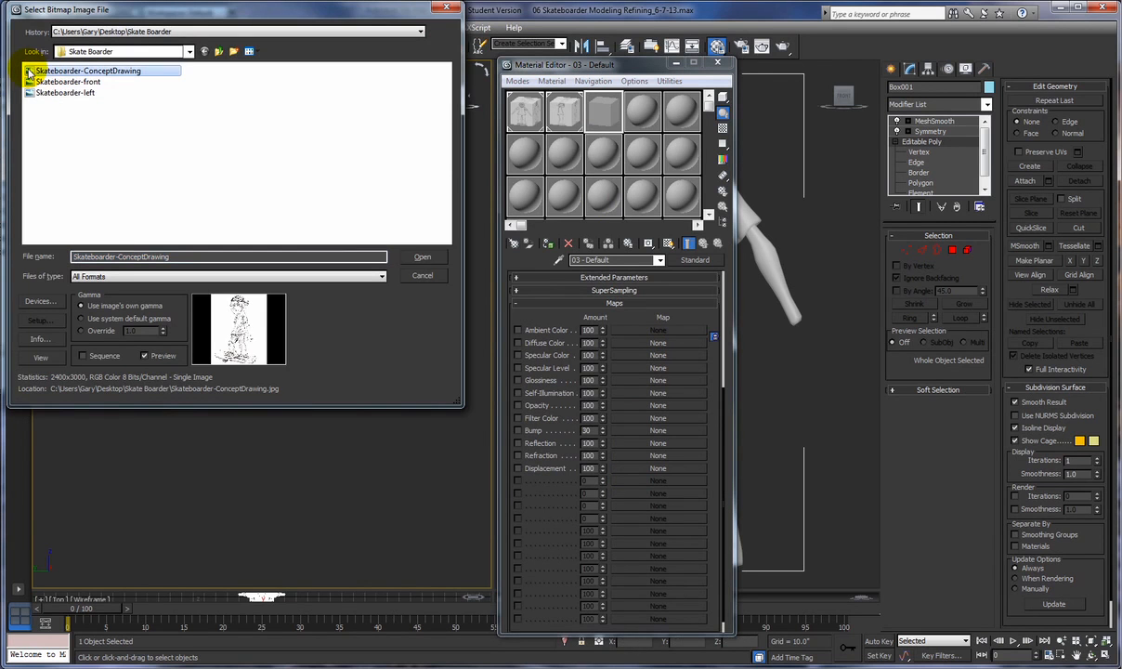
pyautogui.click(422, 257)
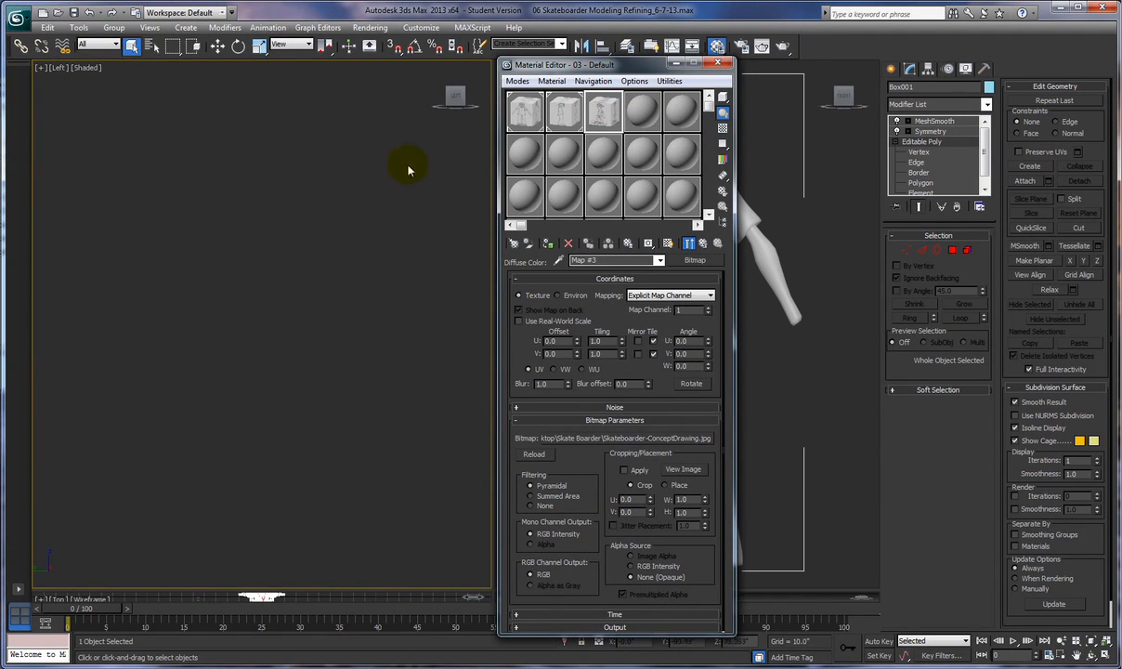
# Deselect the character and draw a Plane in the empty Left view, about 75" long and 58.6" wide
pyautogui.click(367, 183)
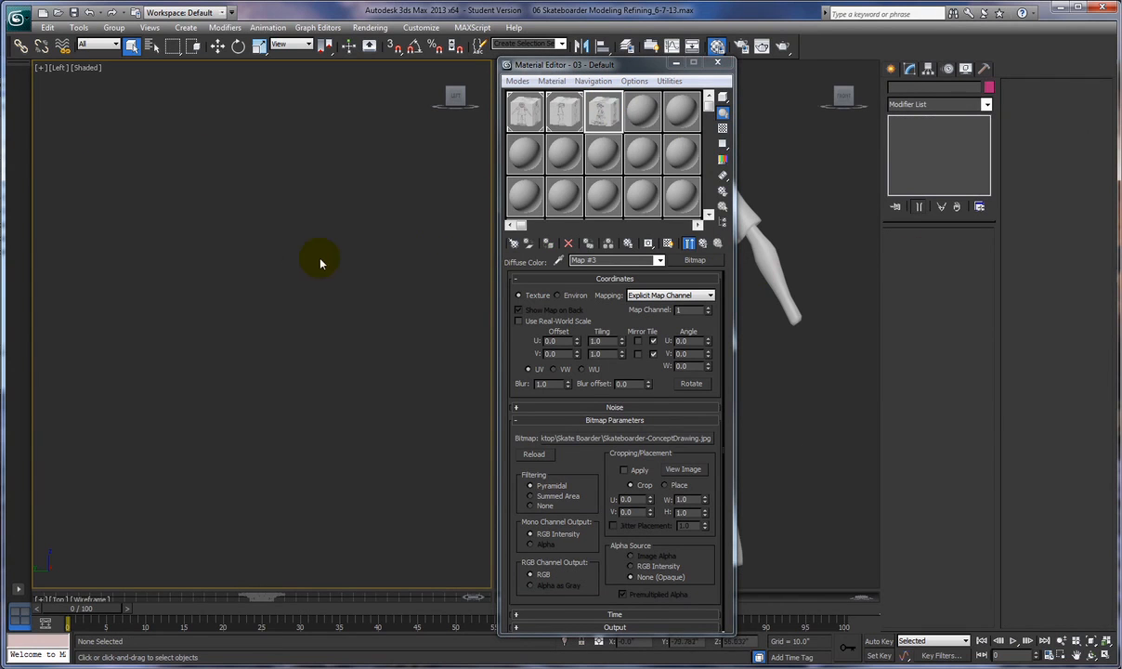
pyautogui.click(890, 69)
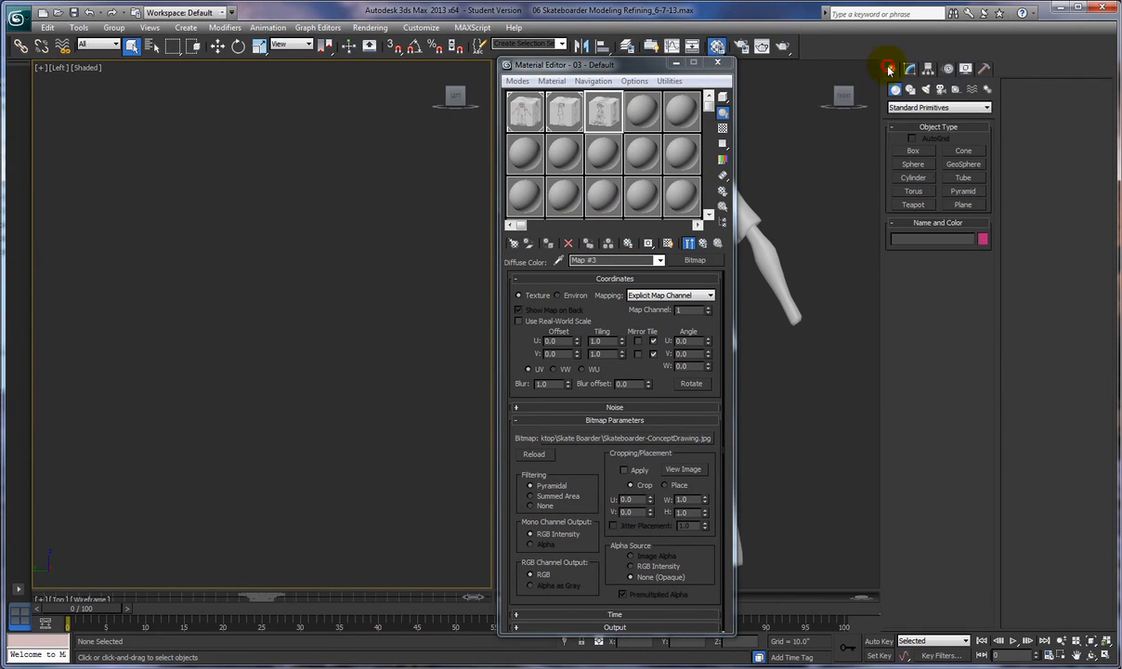
pyautogui.click(964, 206)
pyautogui.click(90, 94)
pyautogui.moveTo(90, 95); pyautogui.dragTo(444, 548)
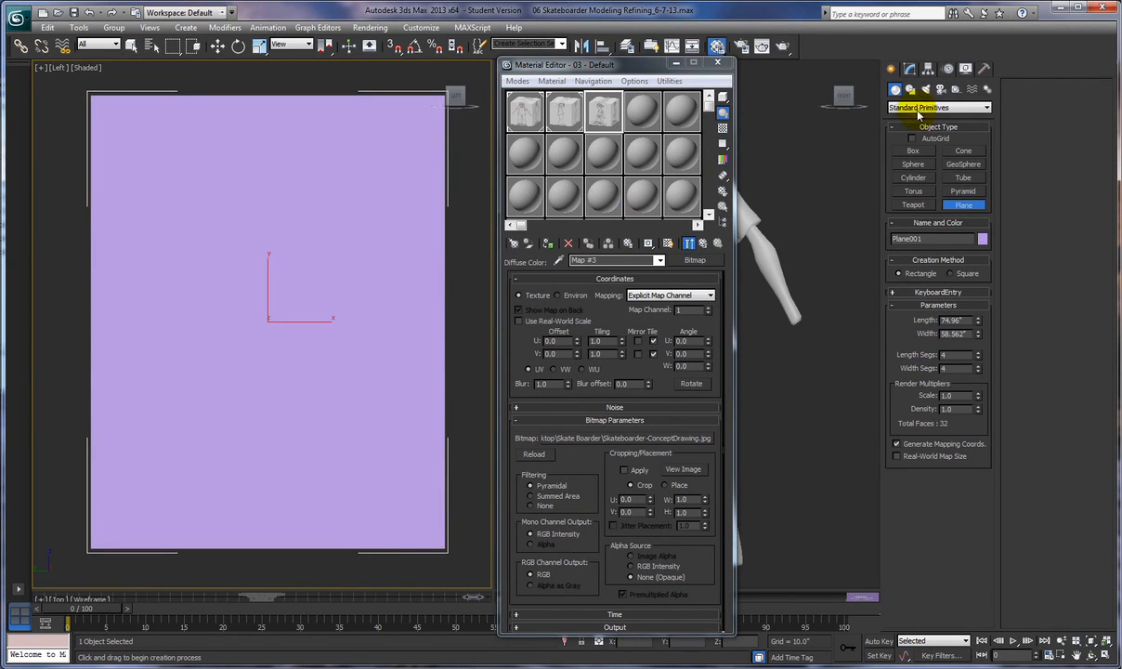
# Reduce the new plane's length segments and width segments to 1 each
pyautogui.click(979, 360)
pyautogui.click(979, 359)
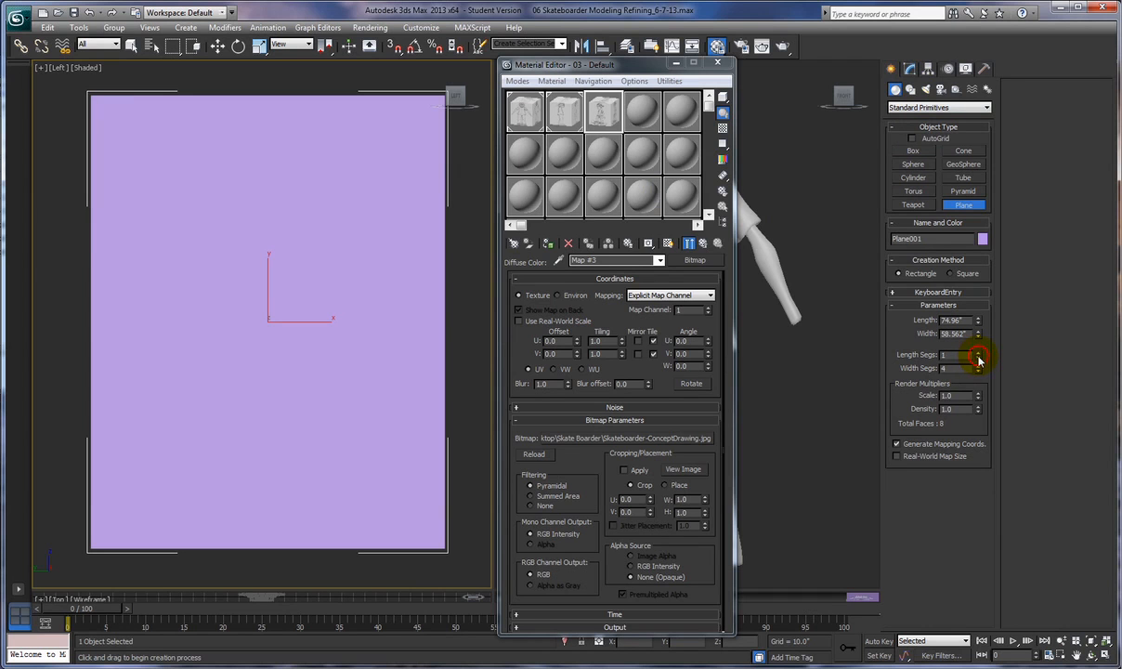
pyautogui.click(979, 366)
pyautogui.click(979, 371)
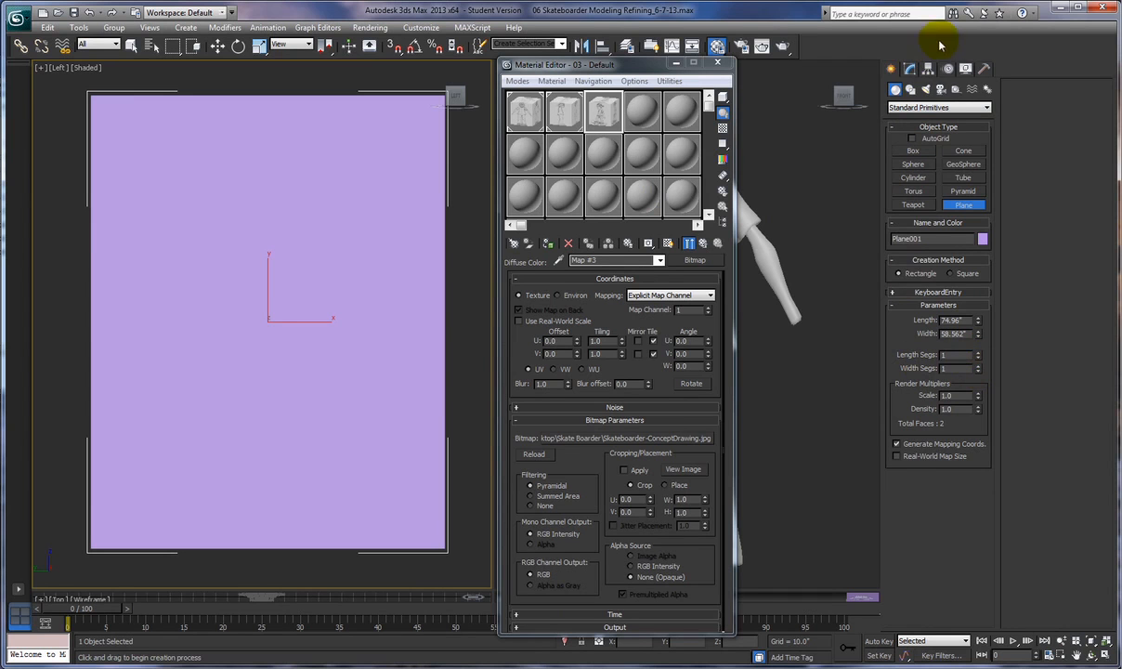
# View the concept drawing bitmap and check its pixel width and height
pyautogui.click(910, 69)
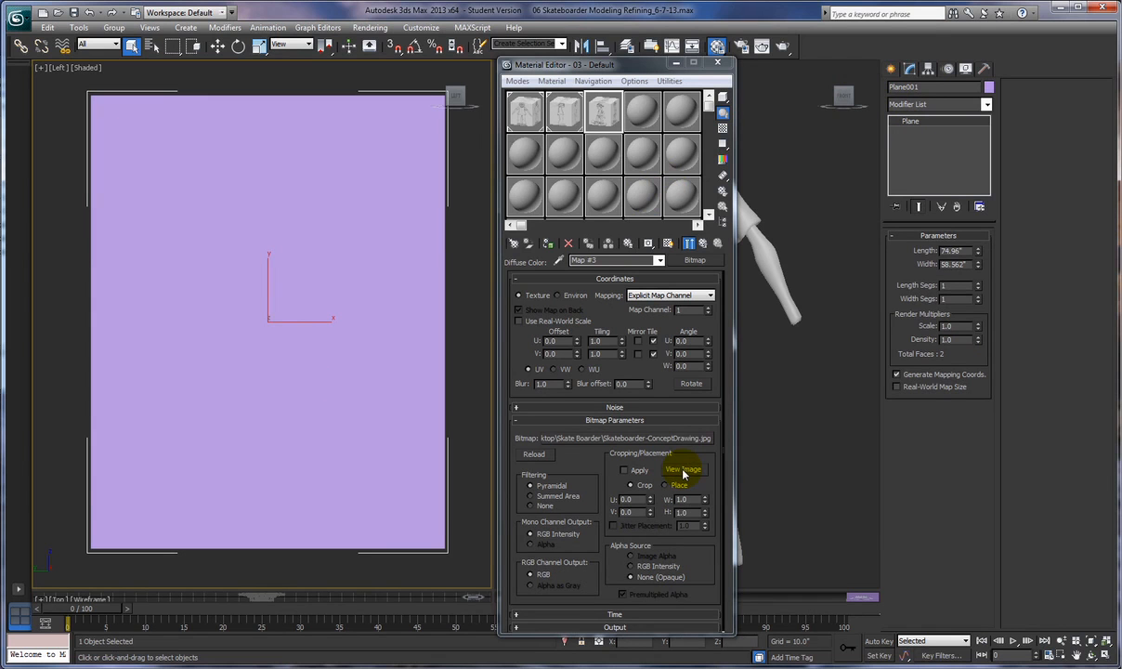
pyautogui.click(684, 469)
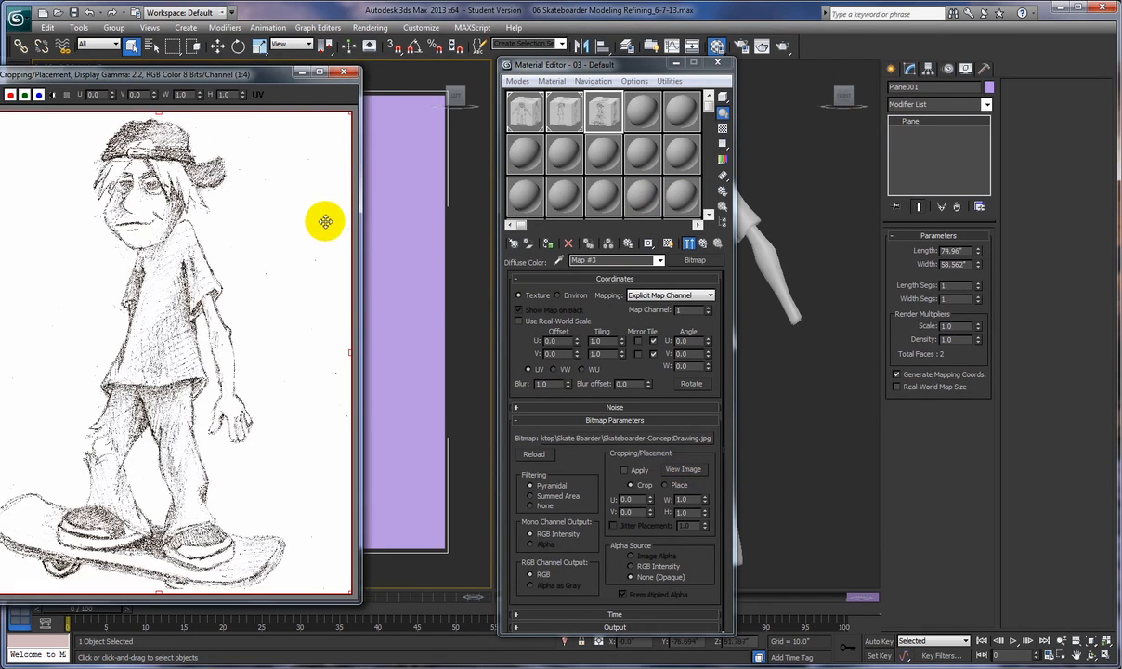
pyautogui.click(330, 226)
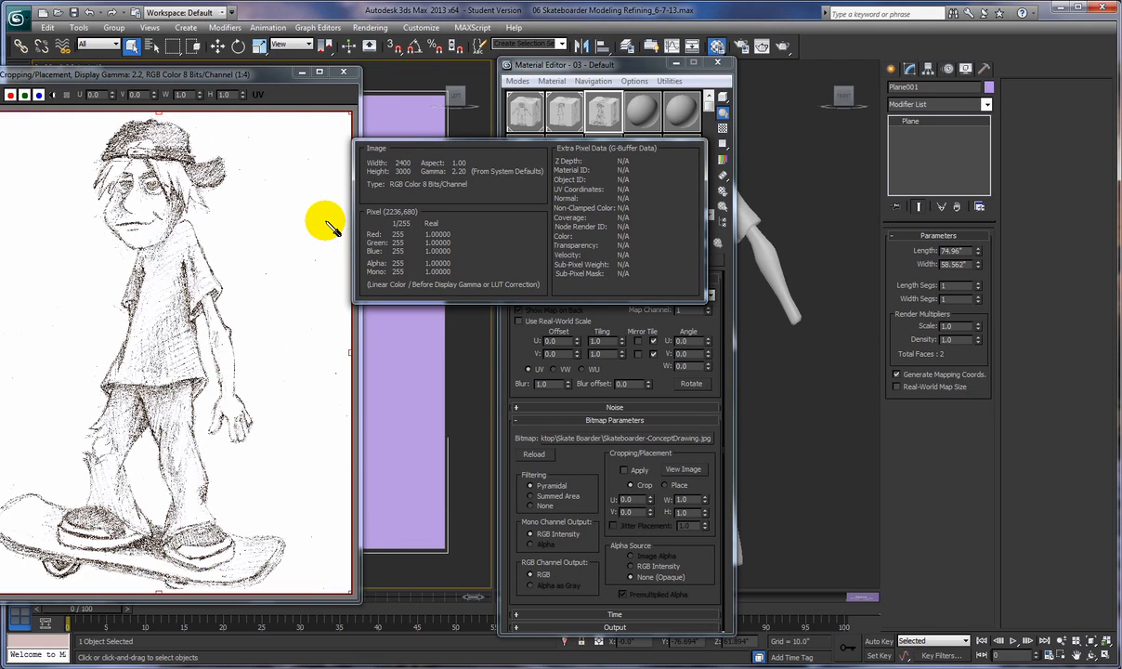
pyautogui.moveTo(326, 226); pyautogui.dragTo(326, 217, button='right')
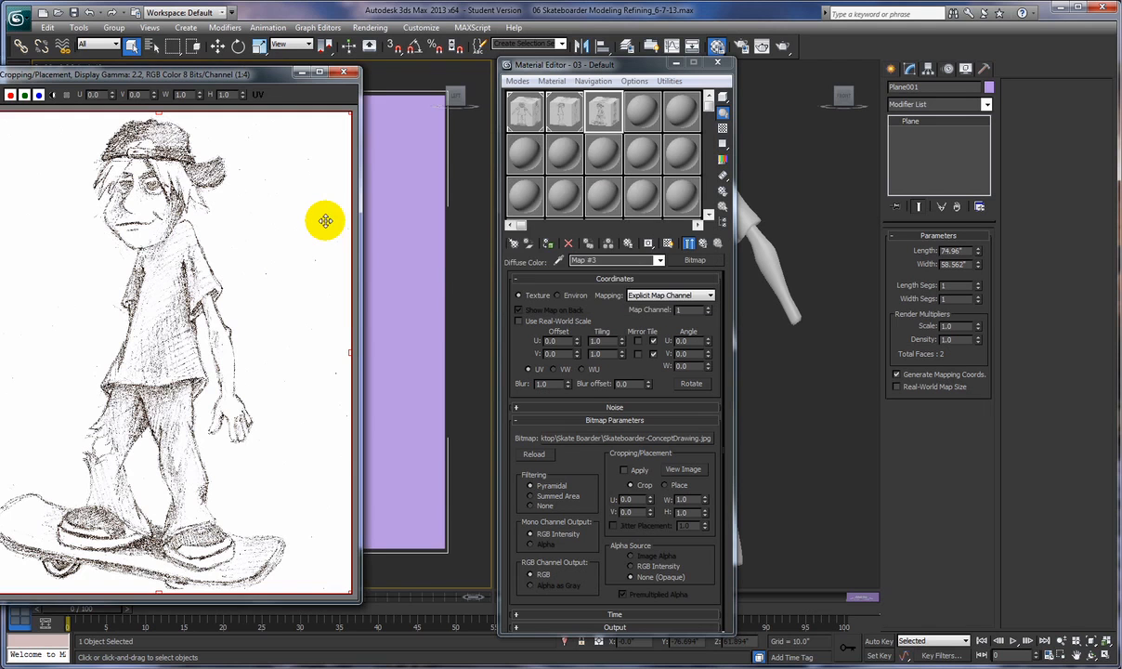
pyautogui.click(341, 72)
# Set the plane's length to 30" and its width to 24" to match the drawing's proportions
pyautogui.click(957, 251)
pyautogui.write('30')
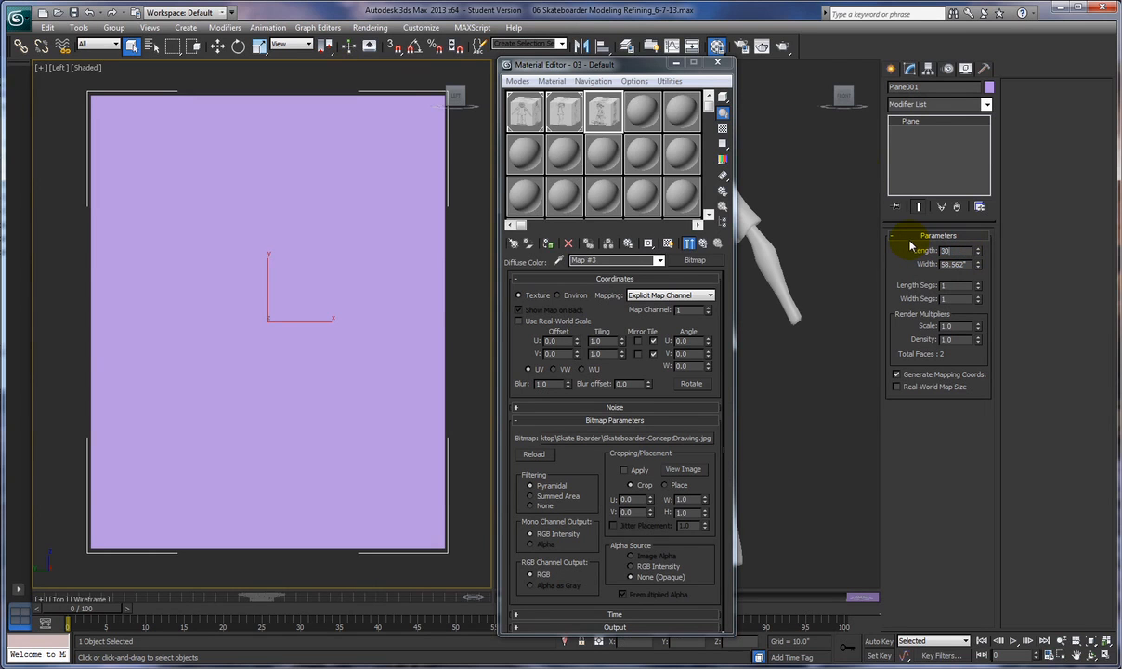
pyautogui.press('Return')
pyautogui.click(957, 265)
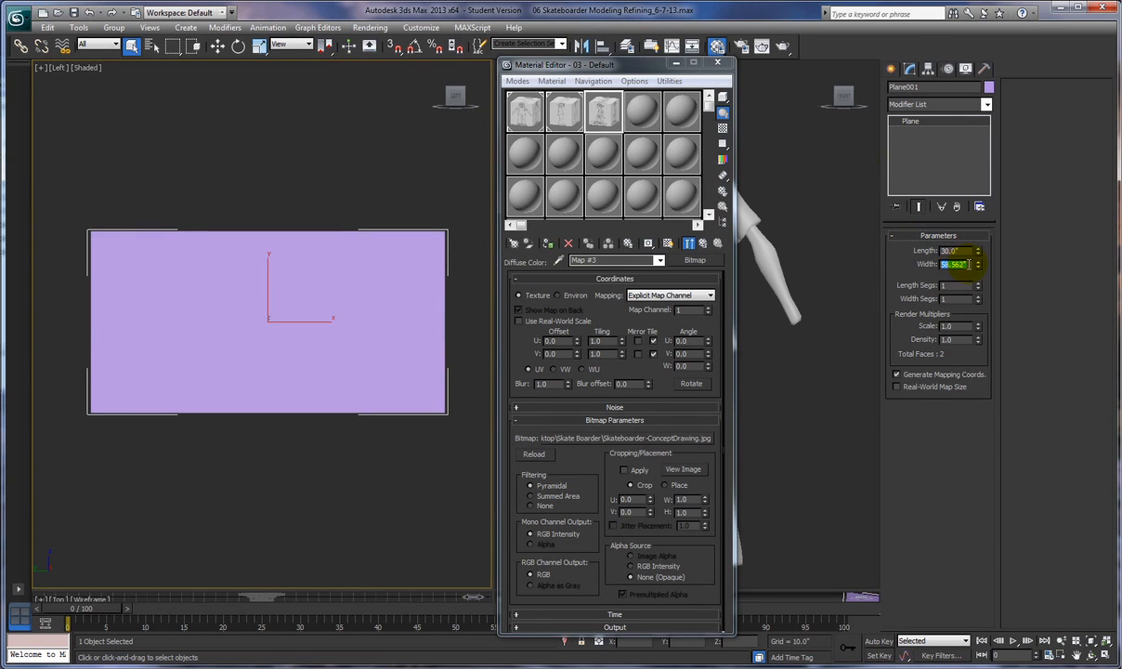
pyautogui.write('24')
pyautogui.press('Return')
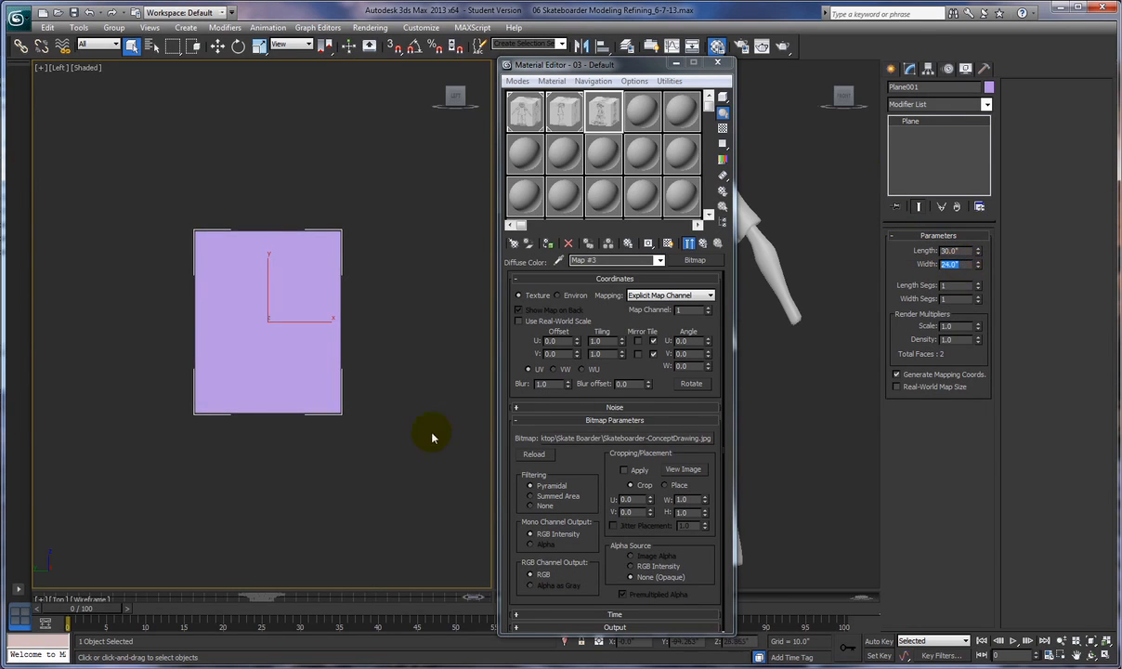
# Enable the shaded material display in the viewport and apply the concept drawing material to the plane
pyautogui.press('z')
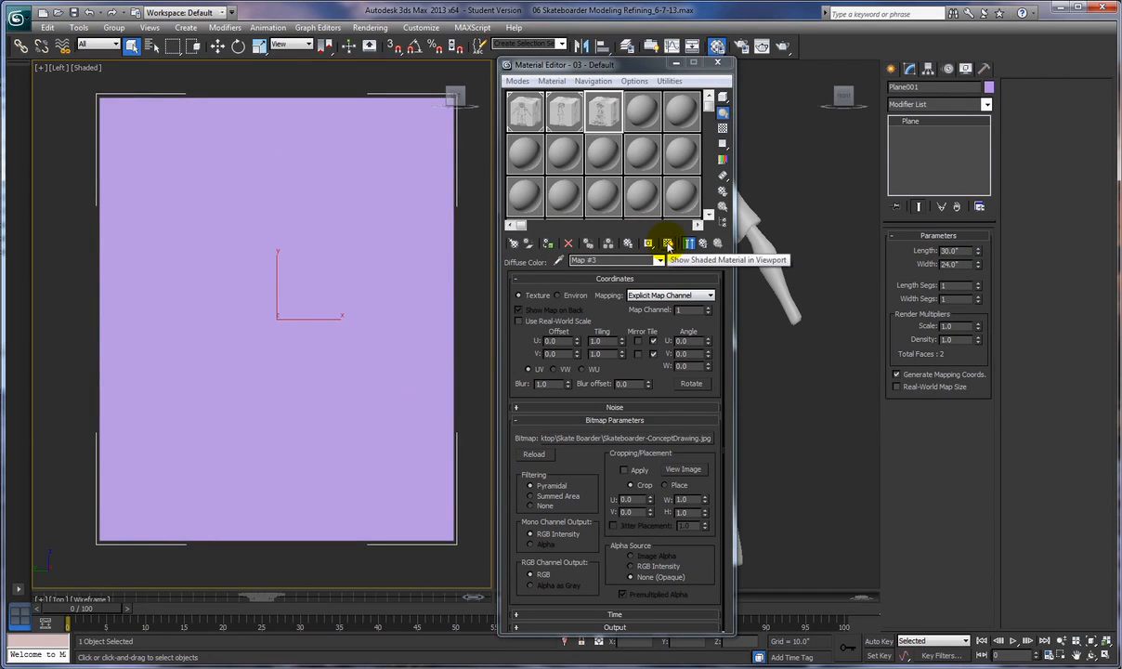
pyautogui.click(668, 242)
pyautogui.moveTo(610, 137)
pyautogui.mouseDown()
pyautogui.moveTo(526, 156)
pyautogui.moveTo(284, 335)
pyautogui.mouseUp()
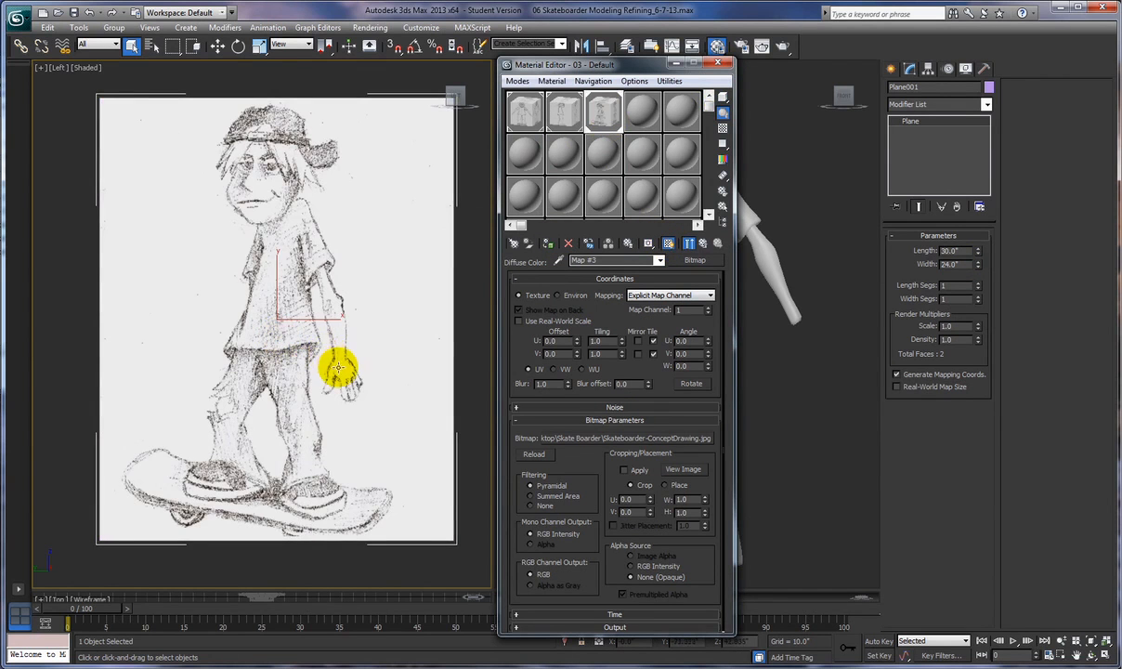
pyautogui.press('z')
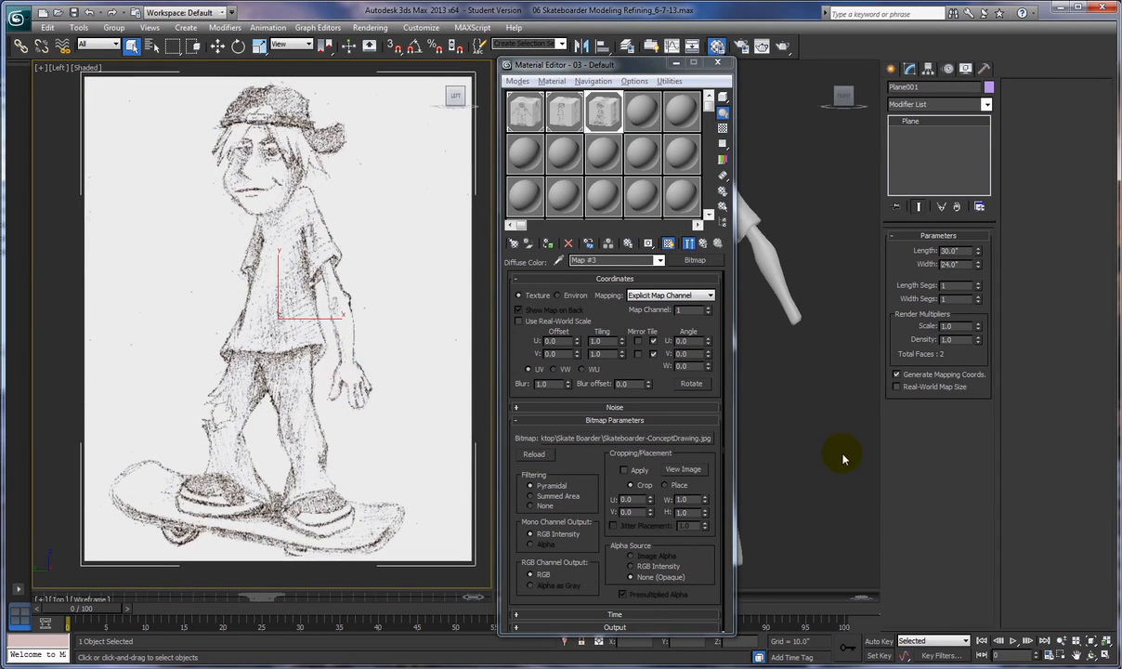
pyautogui.click(717, 64)
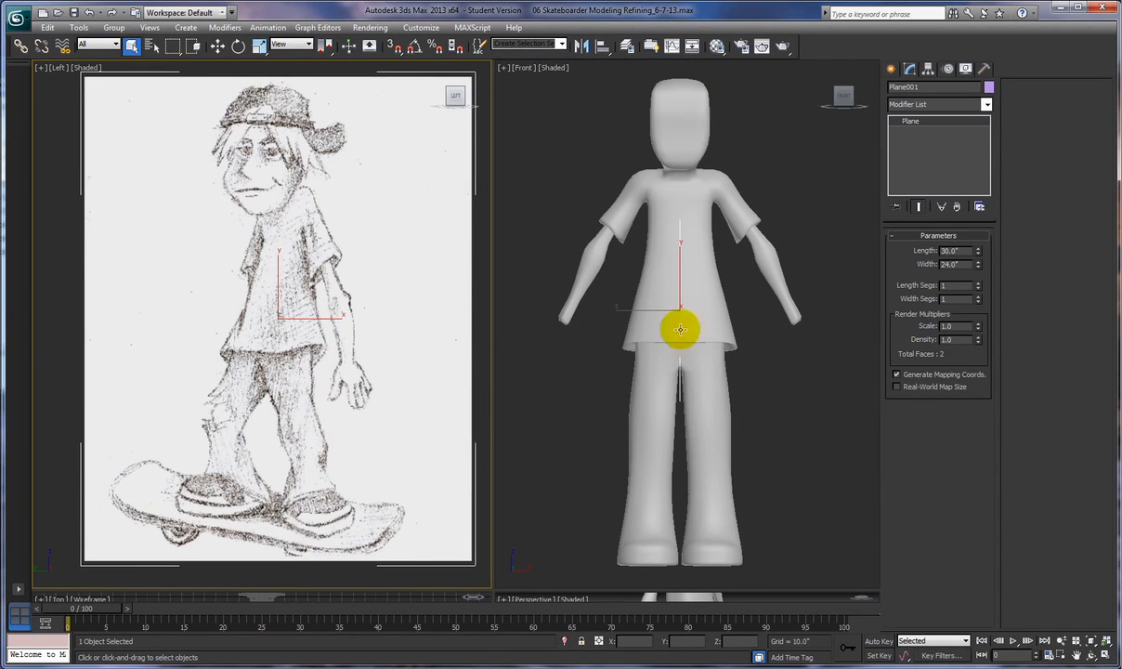
# Move the concept drawing plane along X in the Front view to about -247.9", well away from the character
pyautogui.scroll(-10, 543, 270)
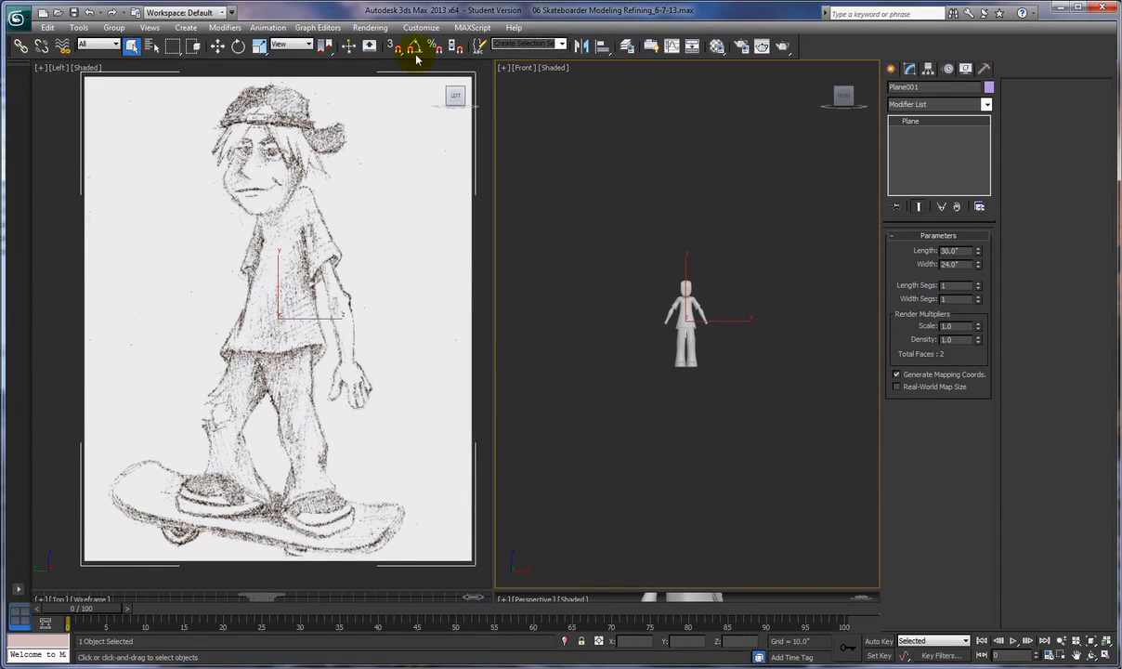
pyautogui.click(218, 45)
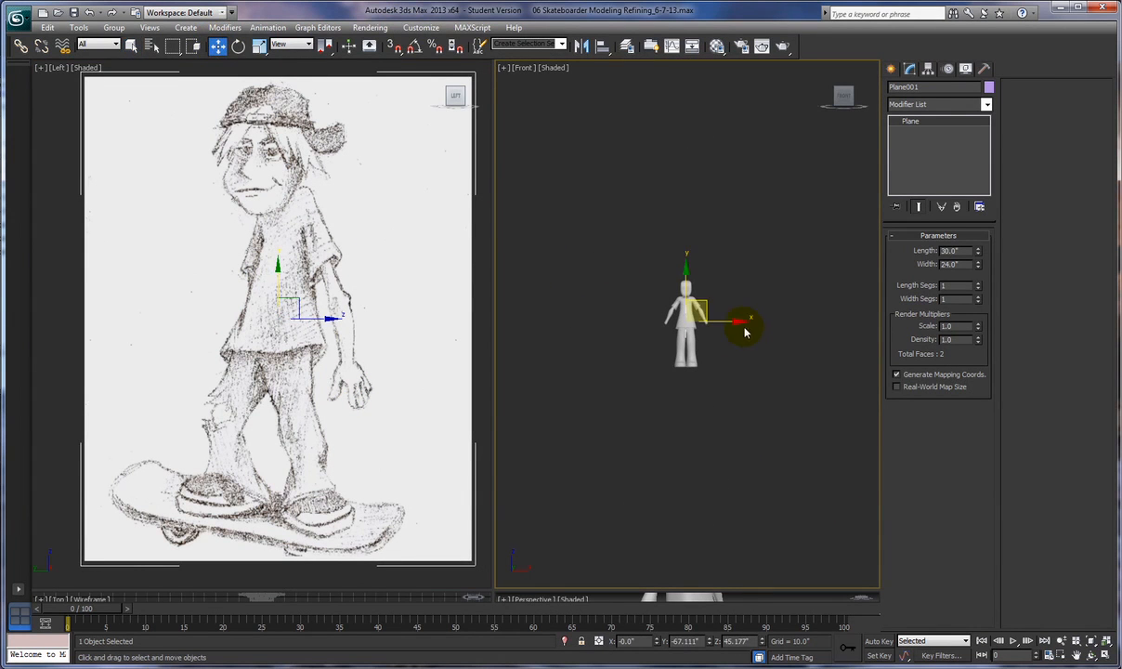
pyautogui.moveTo(736, 320); pyautogui.dragTo(477, 334)
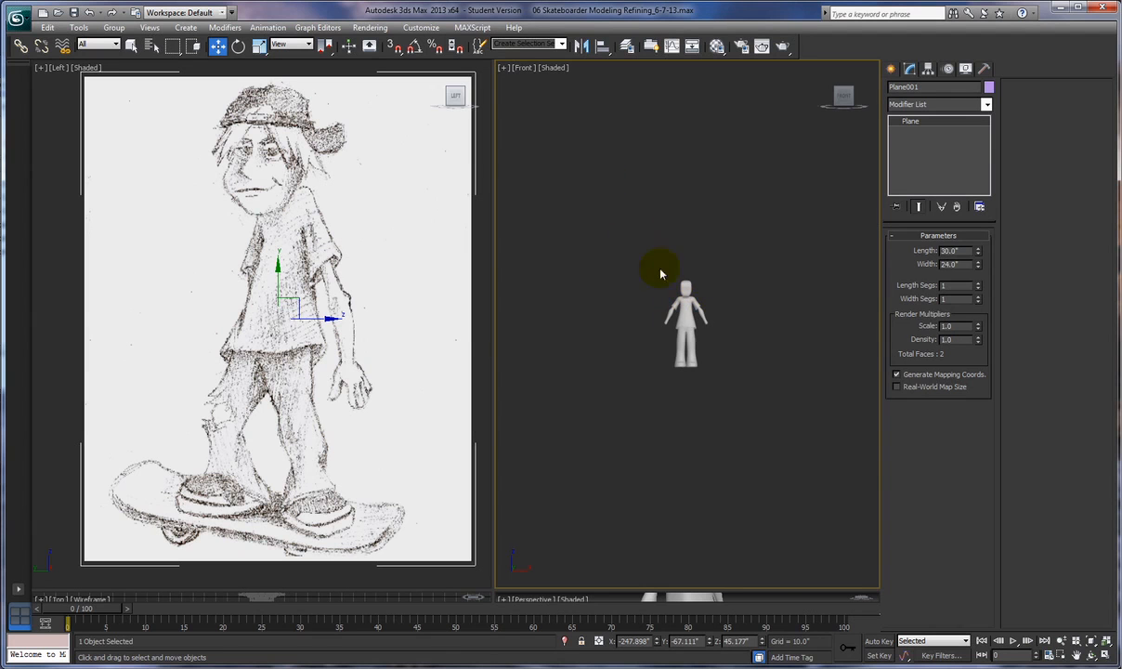
pyautogui.click(570, 169)
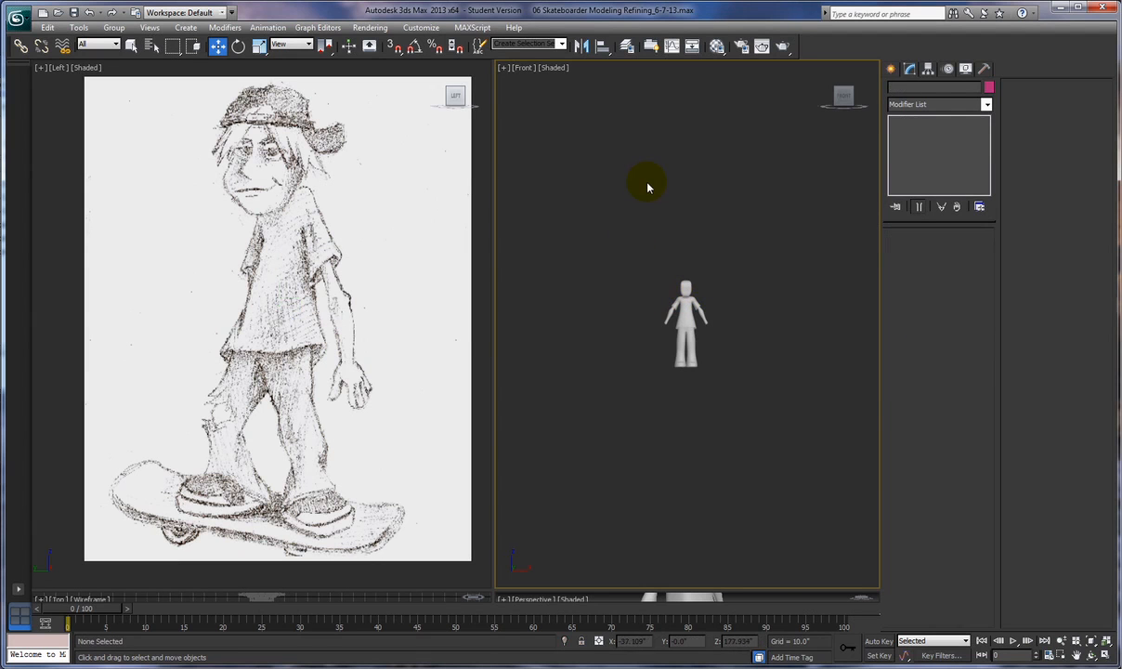
# Switch the Front viewport to a Perspective view angled toward the character's side and select the character mesh
pyautogui.press('p')
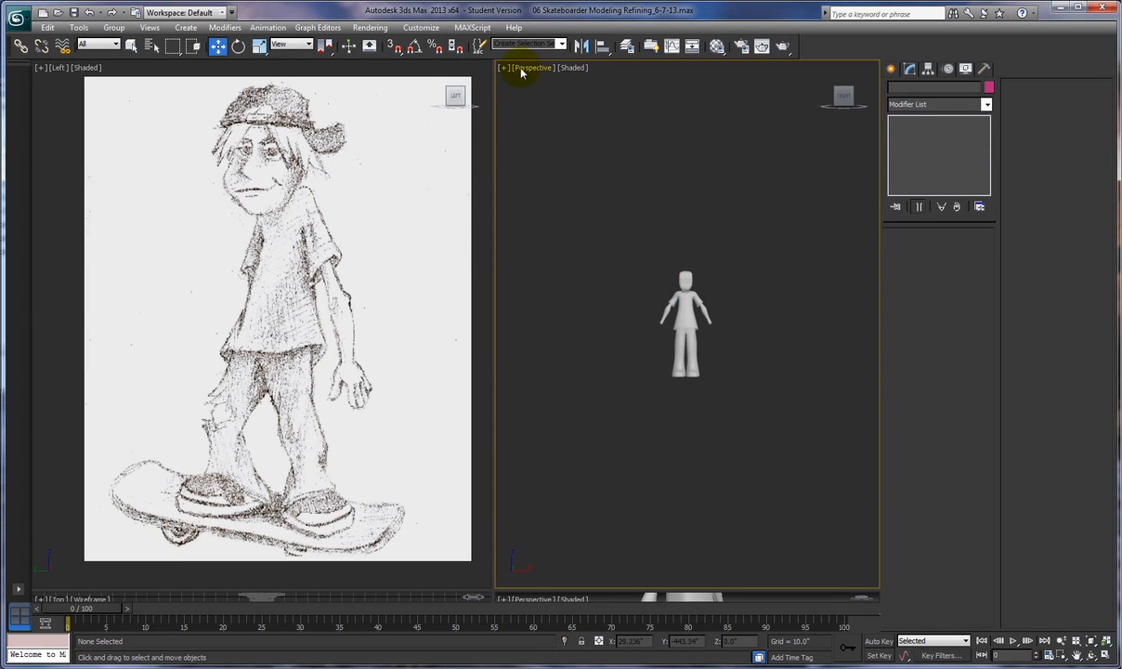
pyautogui.press('z')
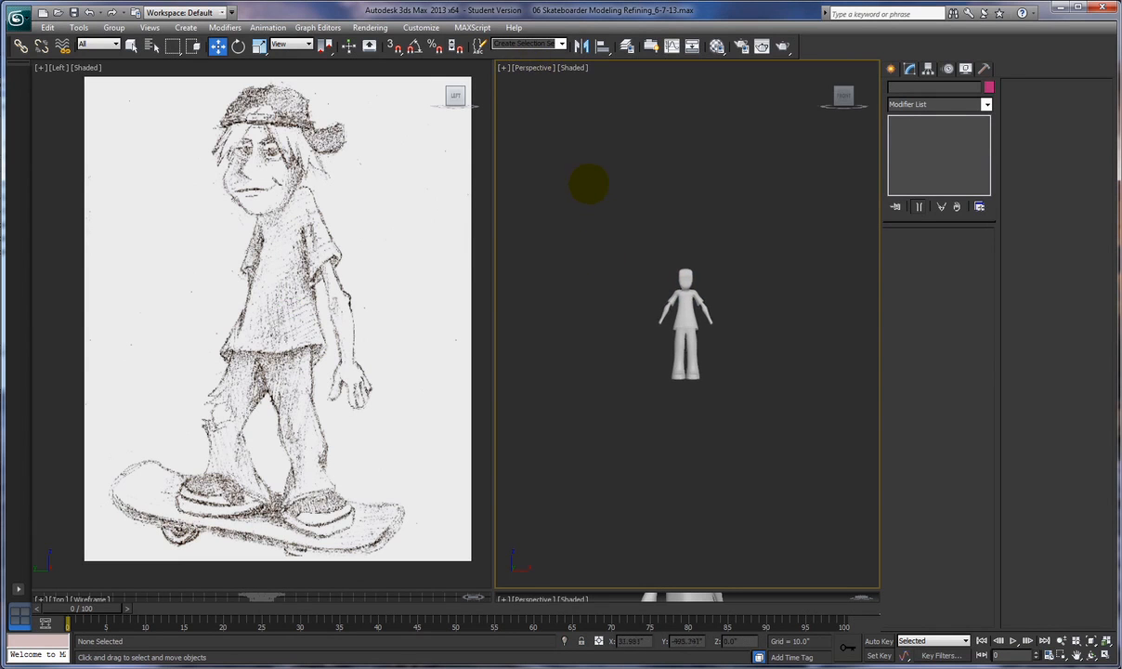
pyautogui.keyDown('ctrl'); pyautogui.keyDown('alt'); pyautogui.moveTo(594, 96); pyautogui.dragTo(594, 88, button='middle'); pyautogui.keyUp('alt'); pyautogui.keyUp('ctrl')
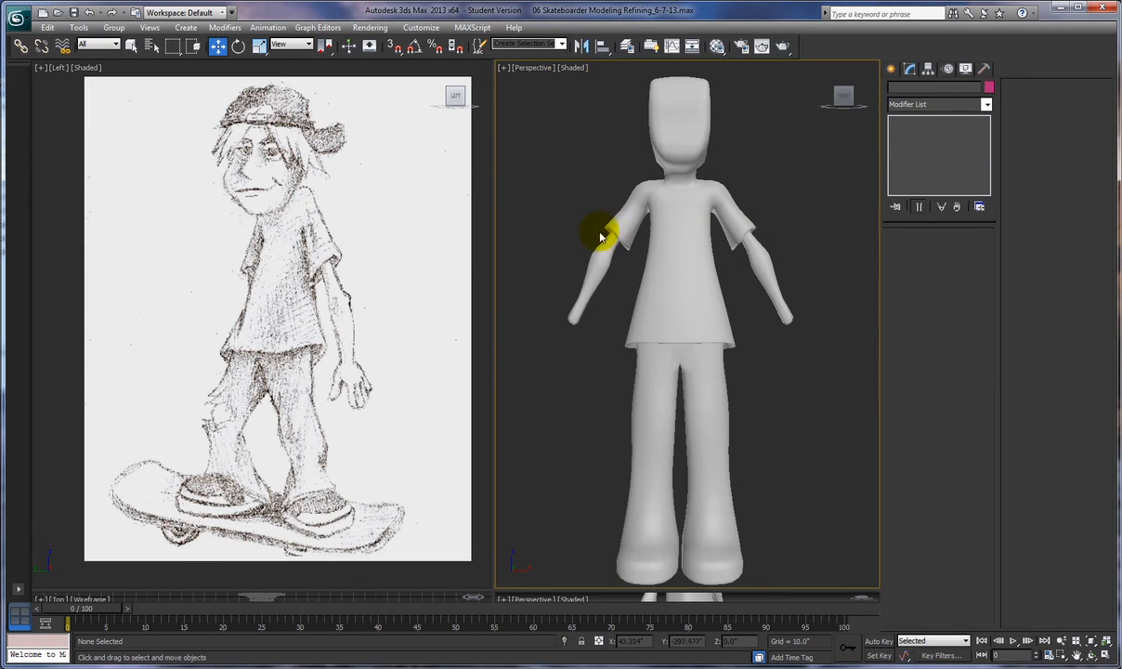
pyautogui.keyDown('alt'); pyautogui.moveTo(555, 362); pyautogui.dragTo(631, 388, button='middle'); pyautogui.keyUp('alt')
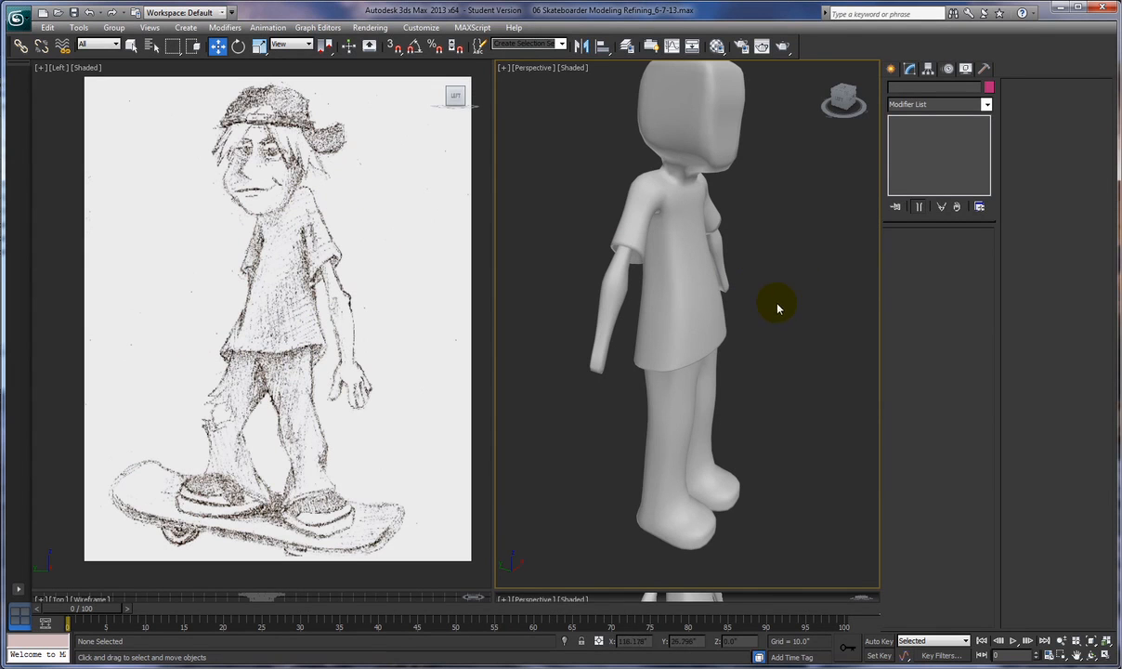
pyautogui.keyDown('alt'); pyautogui.moveTo(784, 316); pyautogui.dragTo(790, 282, button='middle'); pyautogui.keyUp('alt')
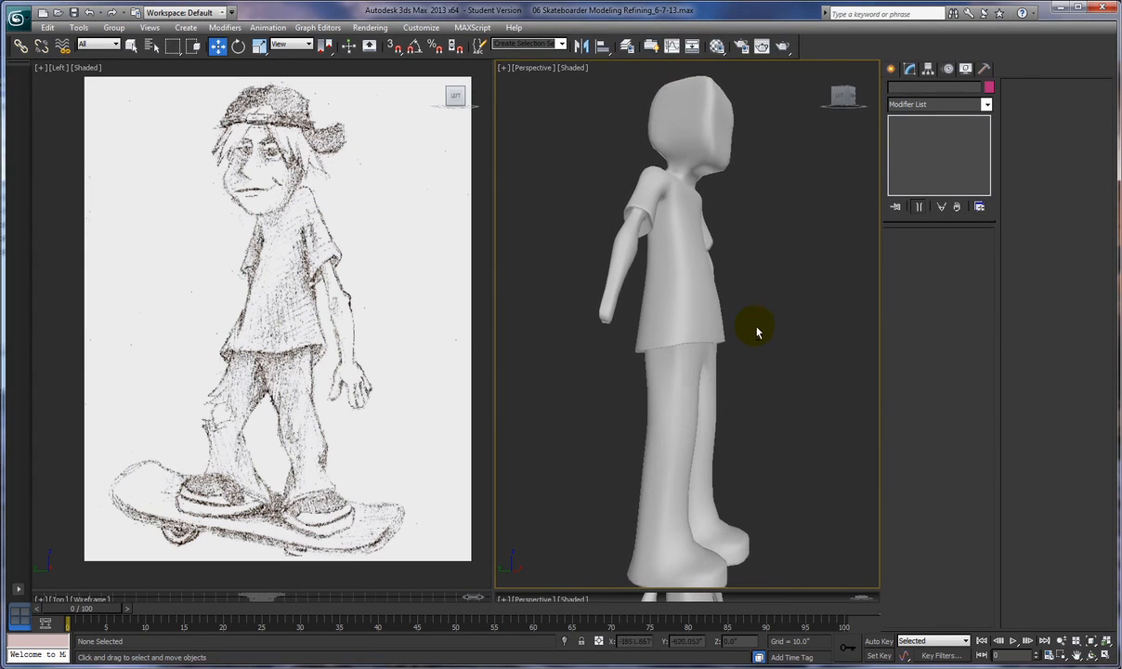
pyautogui.click(668, 296)
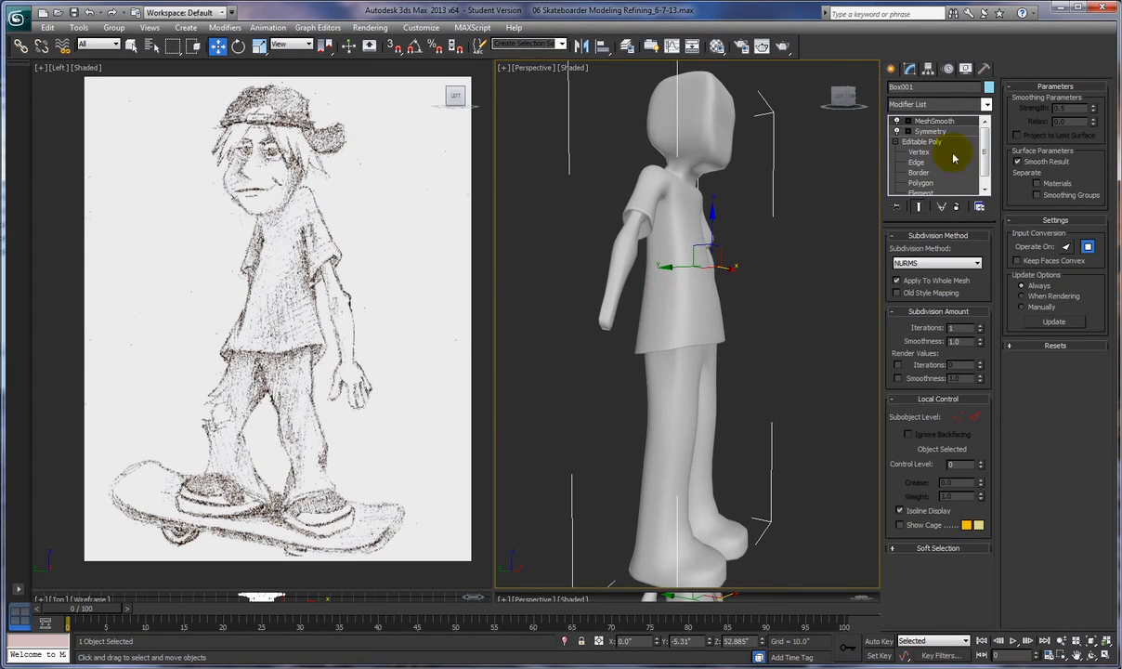
# Turn off the character's MeshSmooth and Symmetry modifiers and work on the Editable Poly at vertex level
pyautogui.click(897, 122)
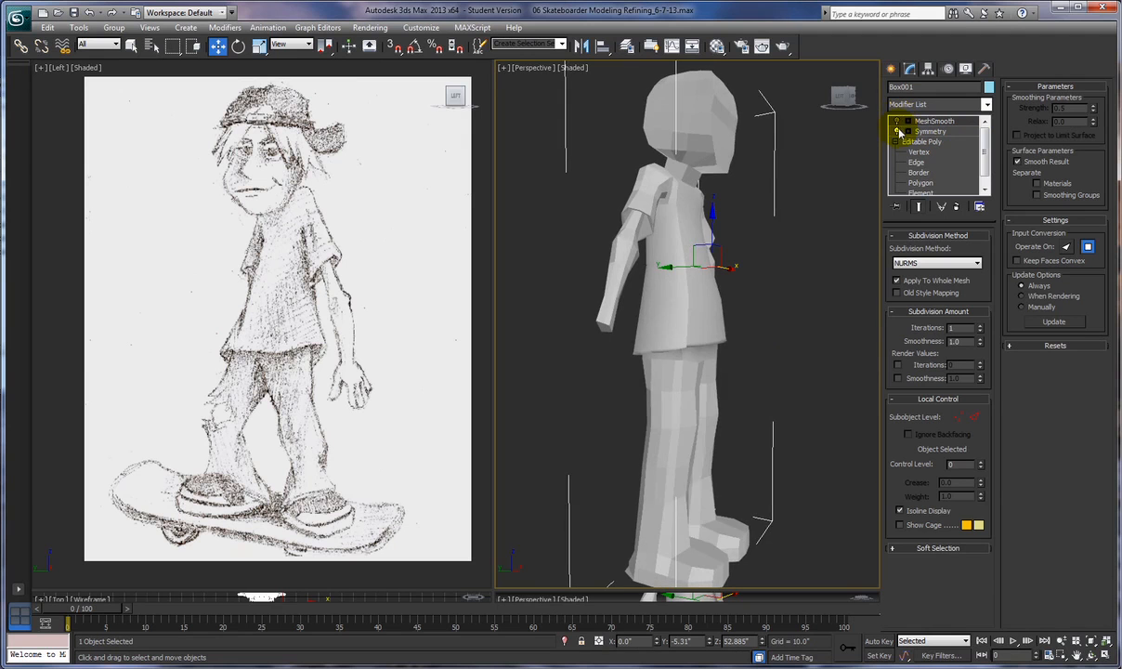
pyautogui.click(897, 132)
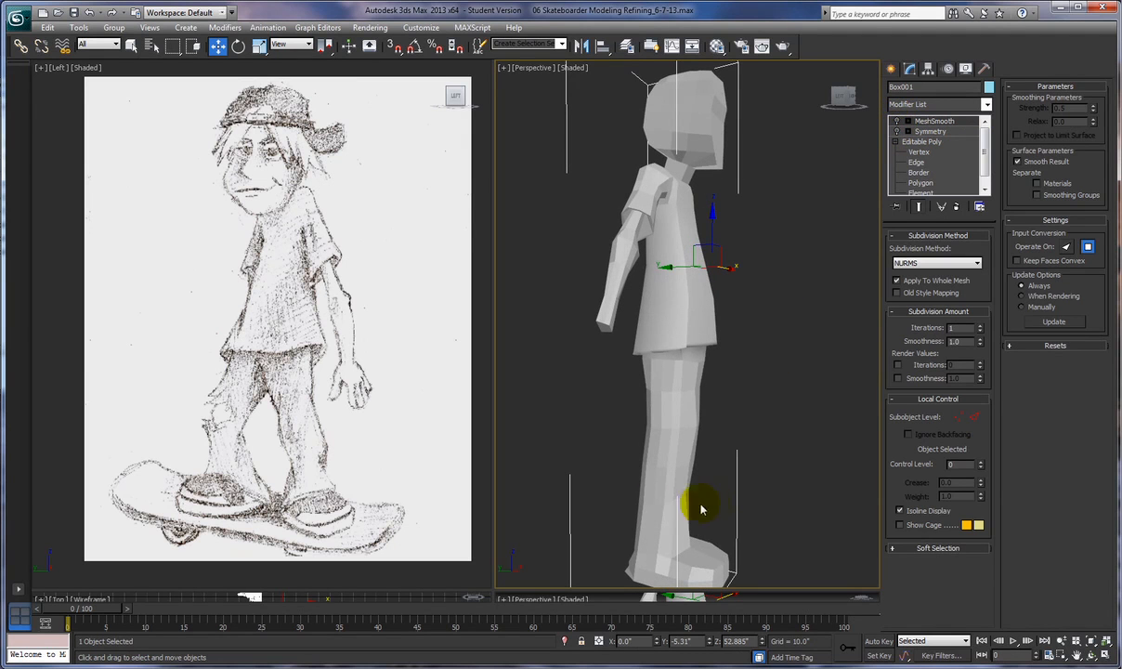
pyautogui.moveTo(814, 409); pyautogui.dragTo(820, 338, button='middle')
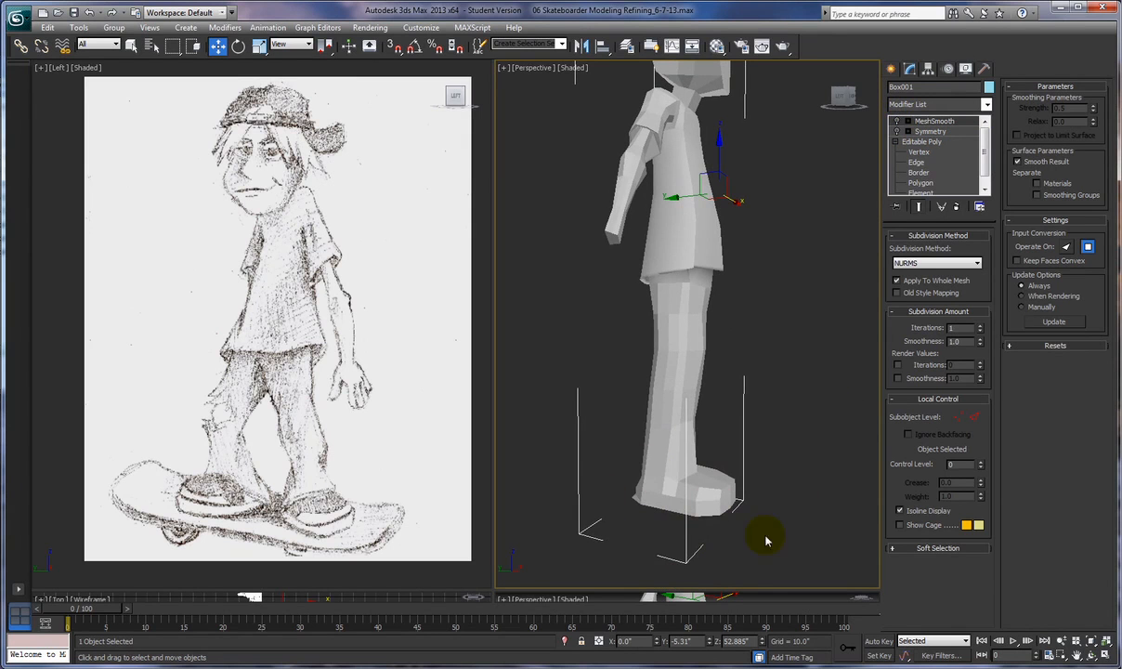
pyautogui.click(918, 153)
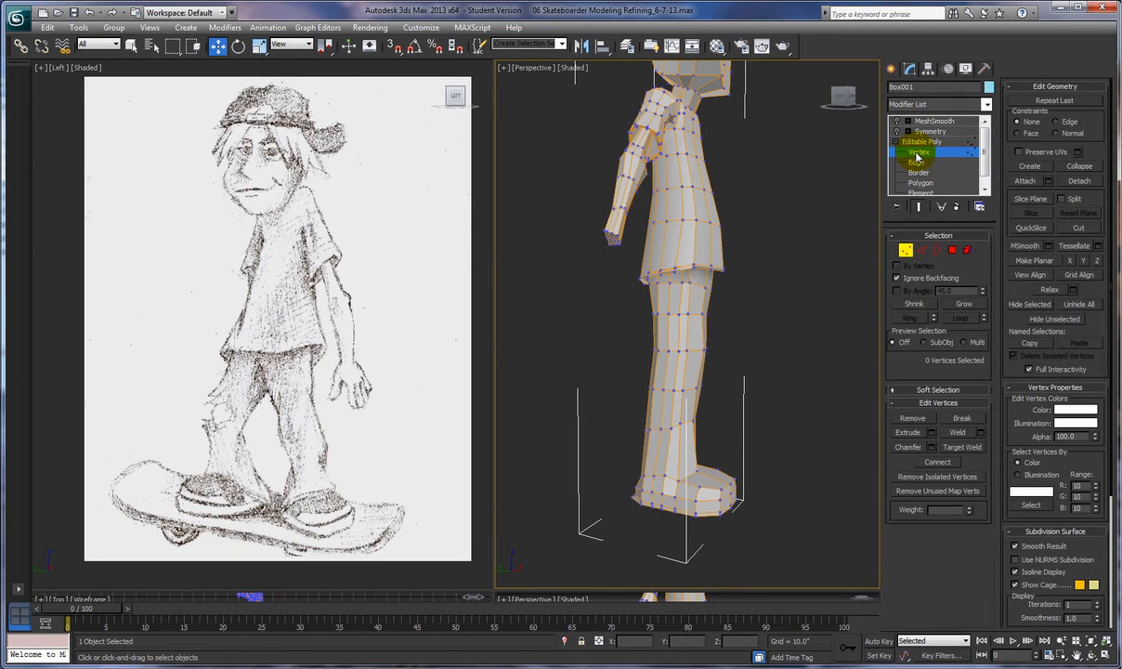
pyautogui.click(918, 206)
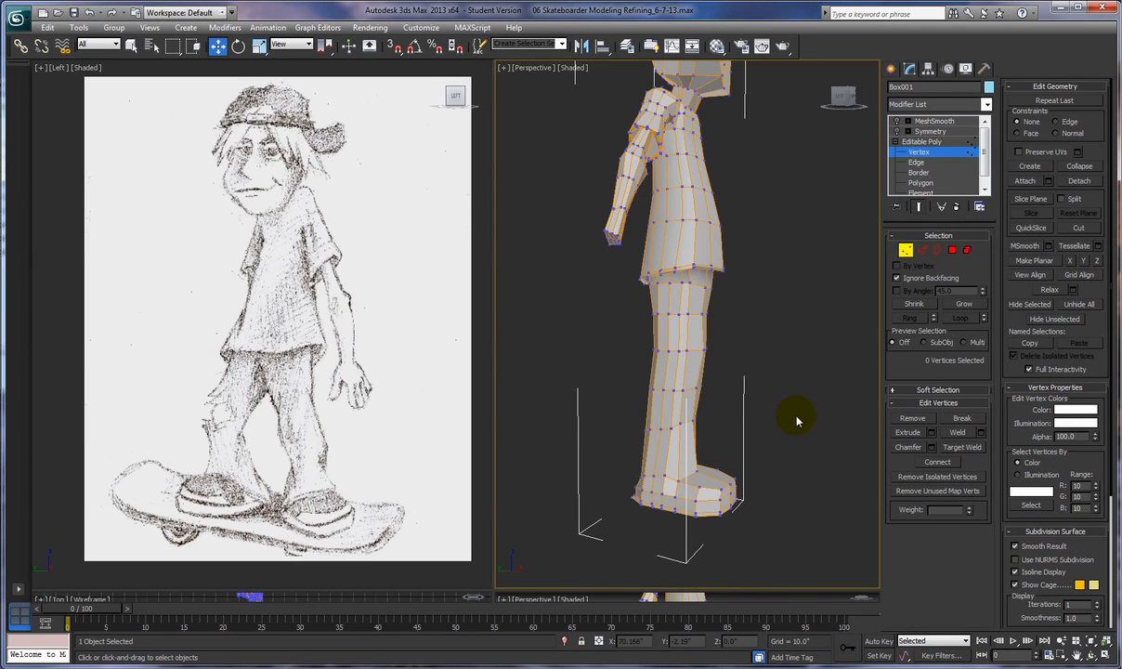
# Cut a new edge line across the outer side of the ankle, just above the shoe's top edge, ending at the front of the leg
pyautogui.scroll(6, 796, 421)
pyautogui.moveTo(796, 421); pyautogui.dragTo(846, 125, button='middle')
pyautogui.moveTo(709, 430)
pyautogui.keyDown('alt'); pyautogui.mouseDown(button='middle')
pyautogui.moveTo(733, 428)
pyautogui.moveTo(724, 431)
pyautogui.moveTo(719, 409)
pyautogui.moveTo(717, 427)
pyautogui.mouseUp(button='middle'); pyautogui.keyUp('alt')
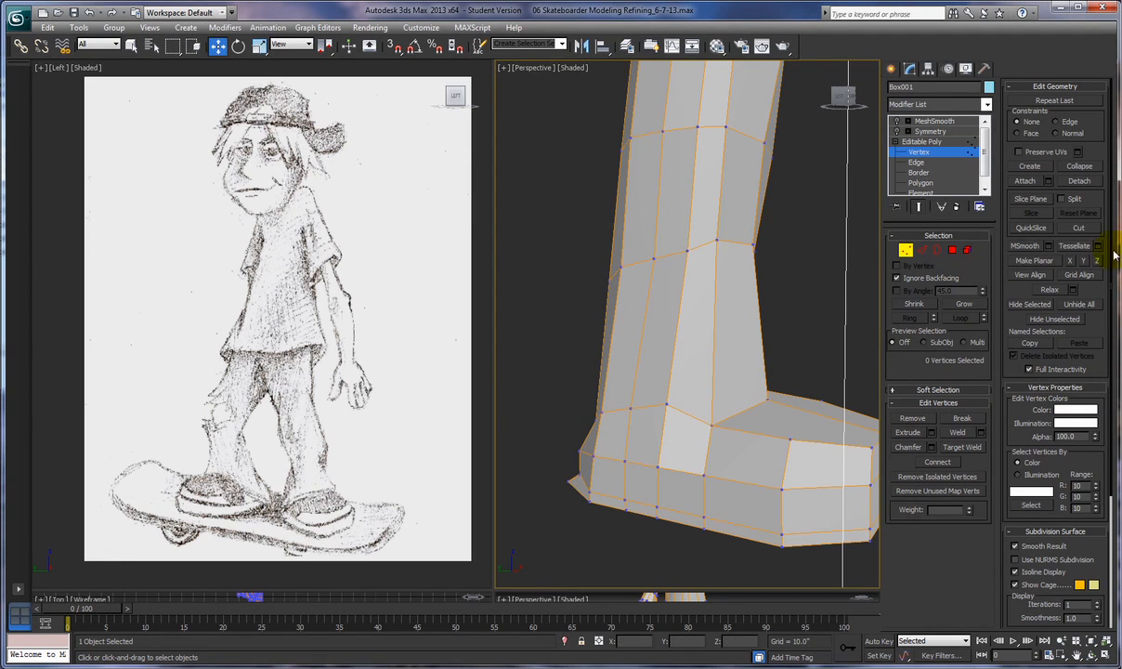
pyautogui.click(1082, 229)
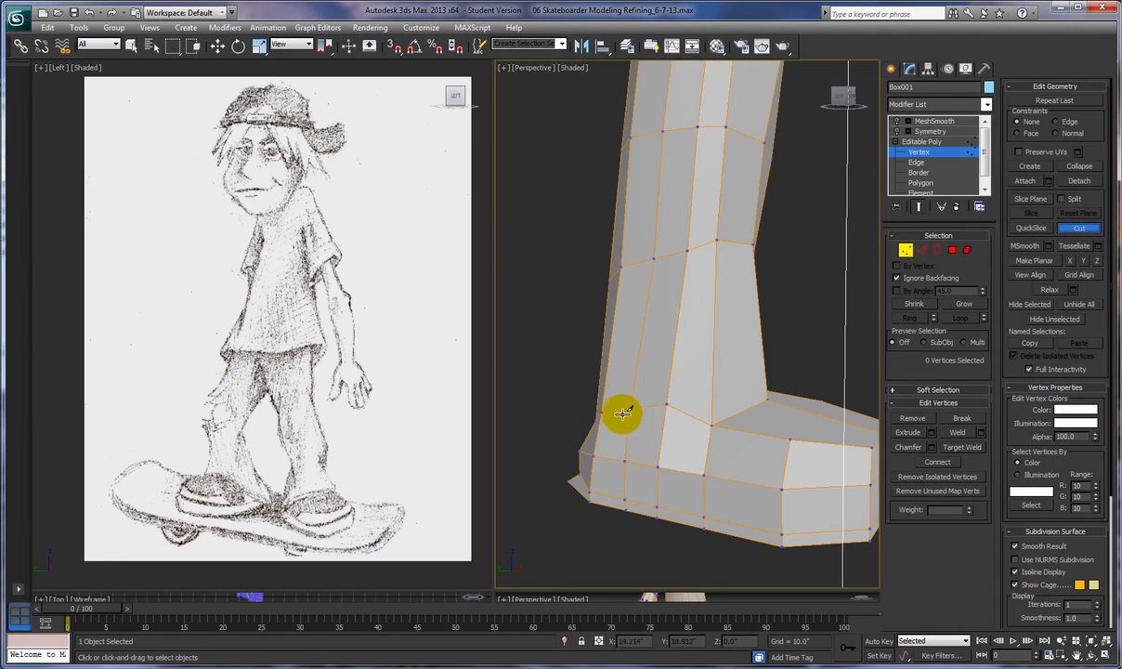
pyautogui.keyDown('alt'); pyautogui.moveTo(623, 416); pyautogui.dragTo(667, 422, button='middle'); pyautogui.keyUp('alt')
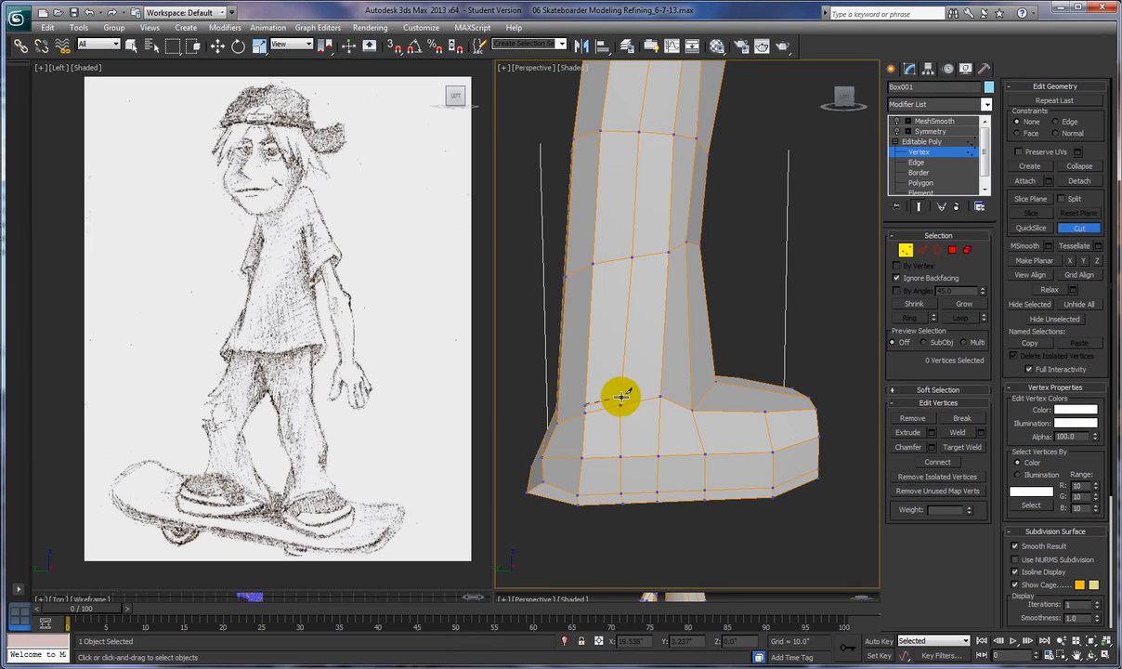
pyautogui.click(620, 397)
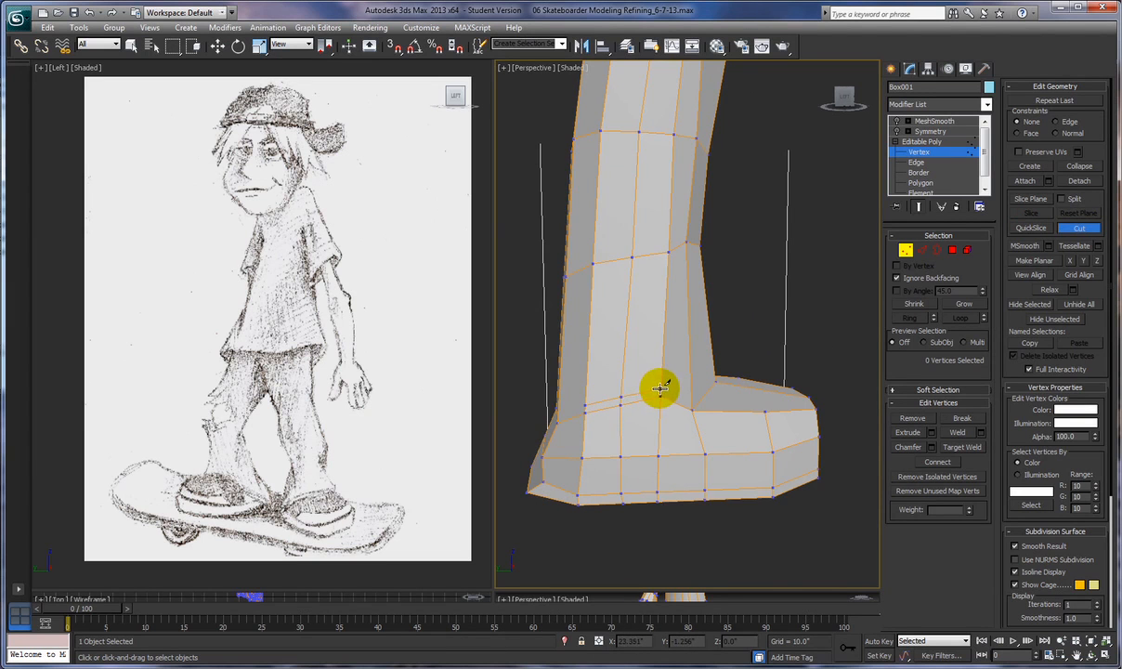
pyautogui.click(661, 389)
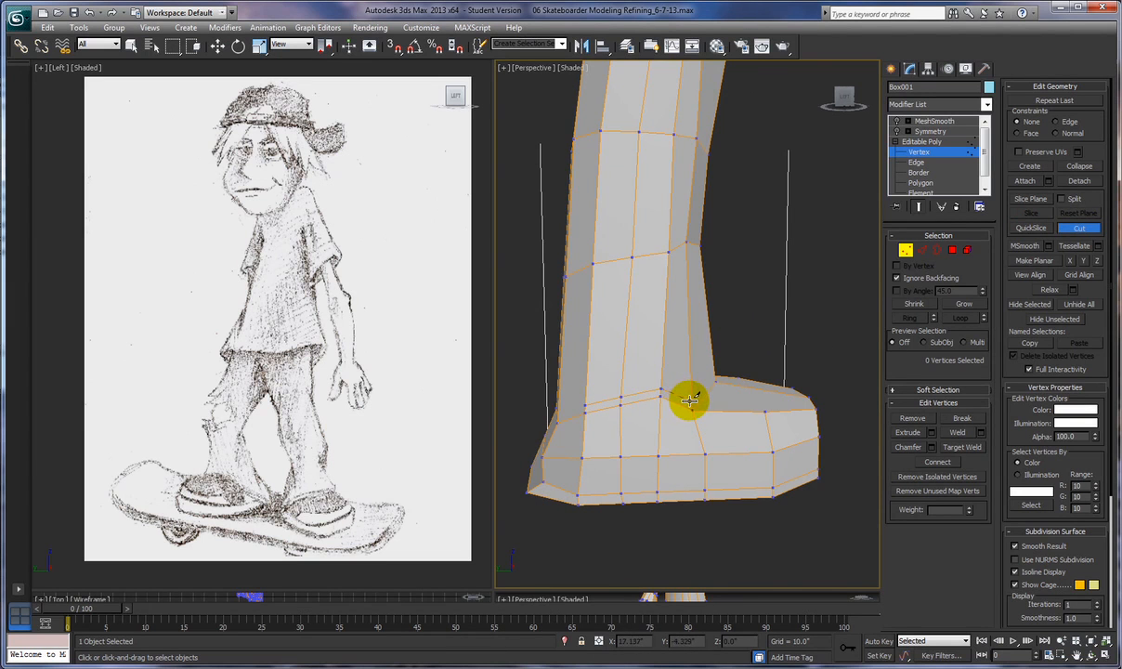
pyautogui.click(691, 401)
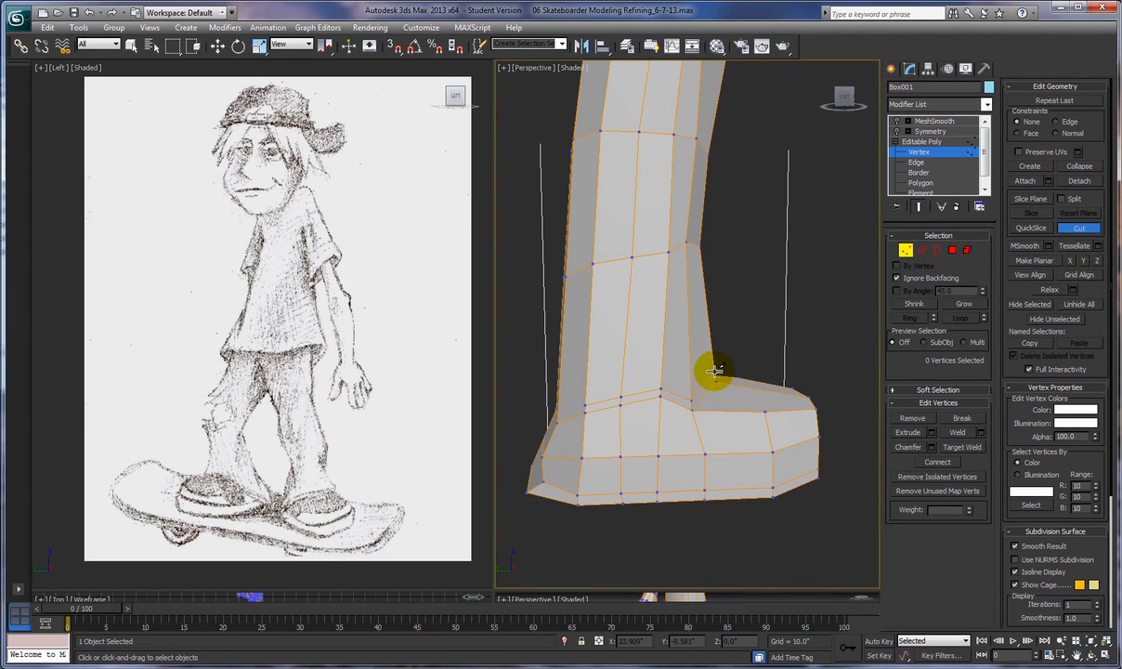
pyautogui.click(714, 376)
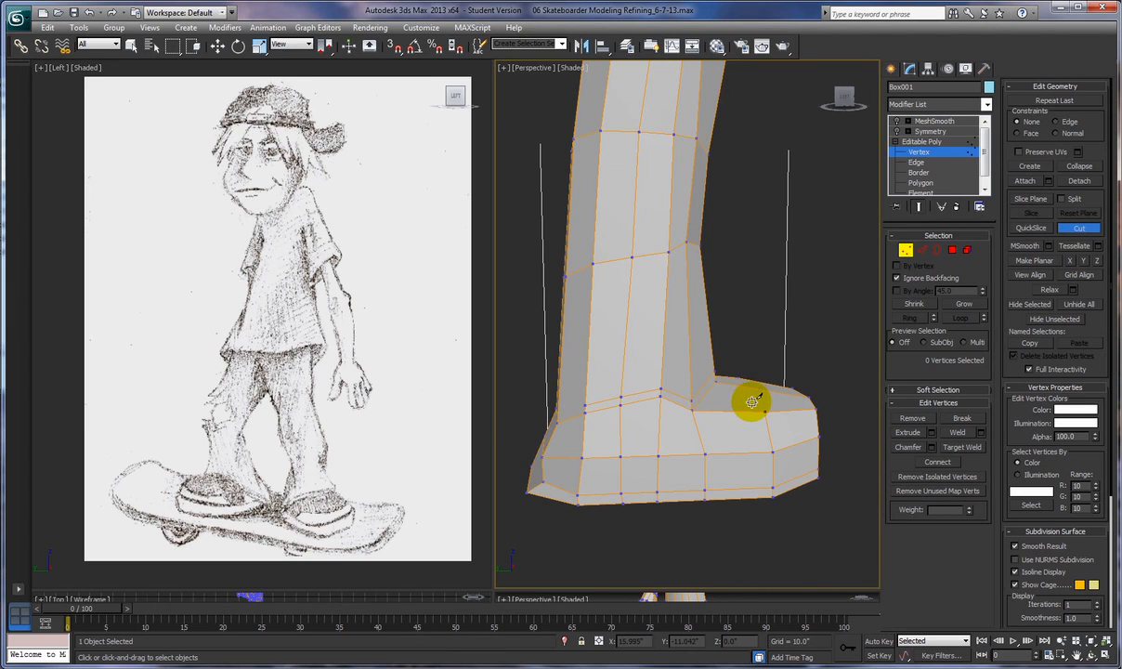
# Continue the ankle cut across the front of the leg and onto its inner side, parallel to the shoe's top edge
pyautogui.keyDown('alt'); pyautogui.moveTo(752, 402); pyautogui.dragTo(676, 393, button='middle'); pyautogui.keyUp('alt')
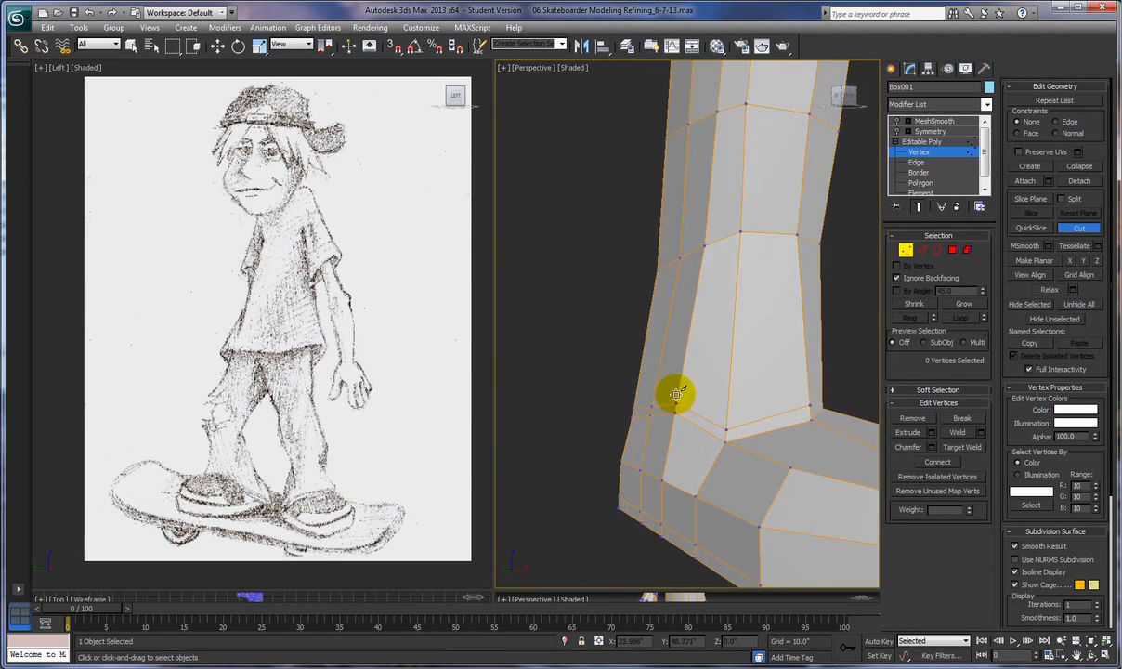
pyautogui.moveTo(814, 436); pyautogui.dragTo(658, 431, button='middle')
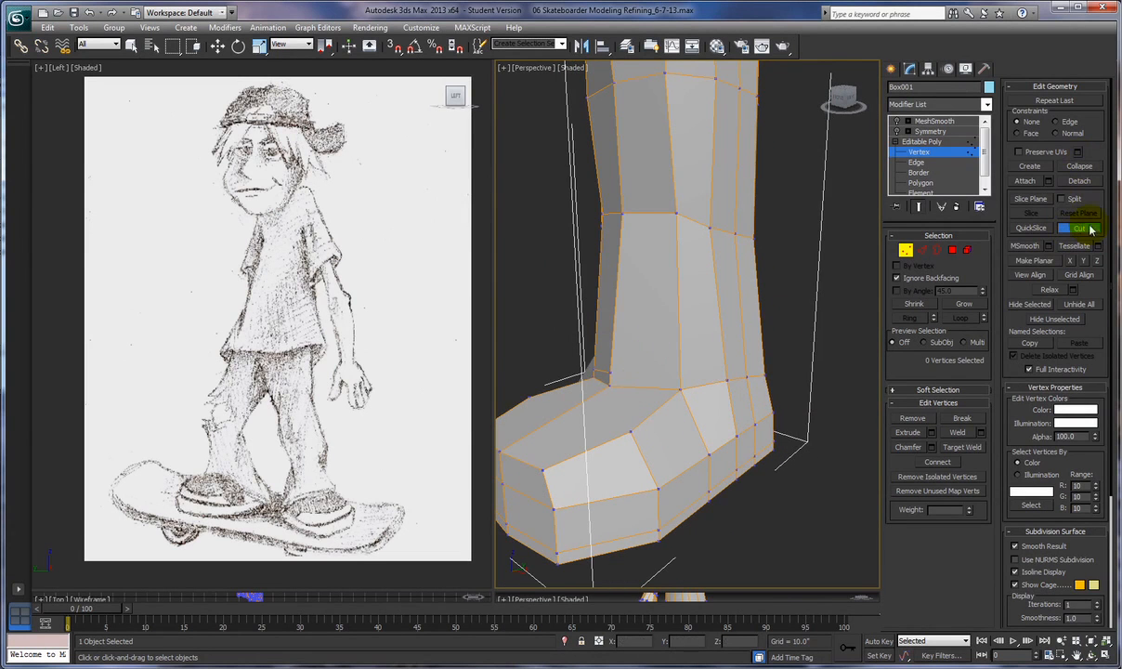
pyautogui.click(610, 371)
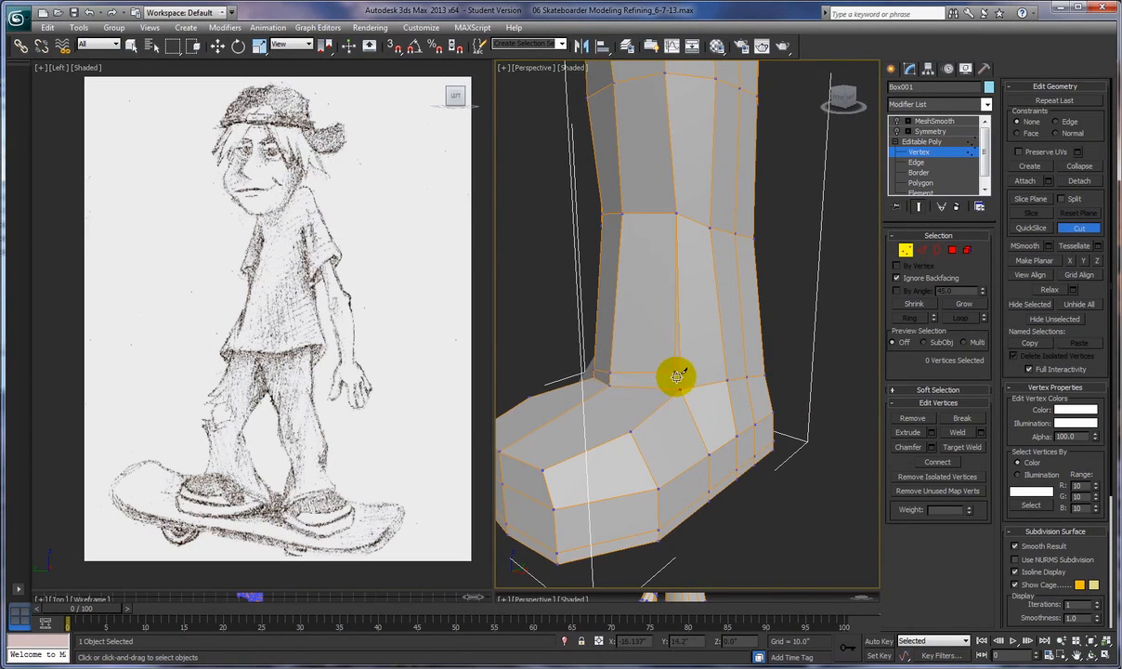
pyautogui.click(680, 377)
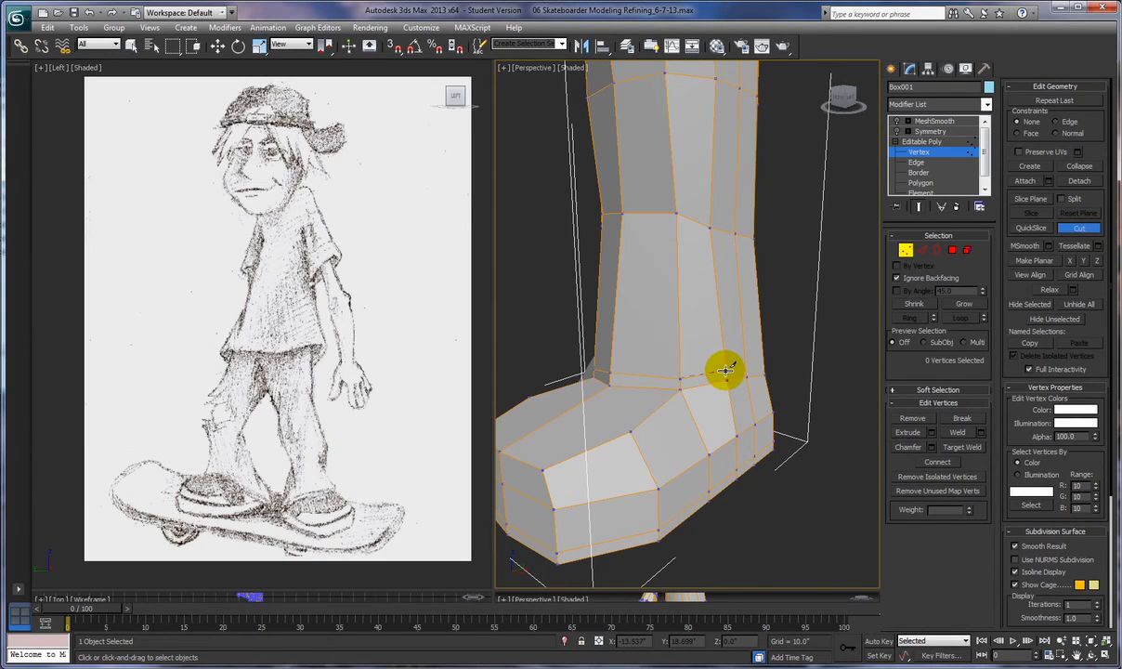
pyautogui.click(725, 371)
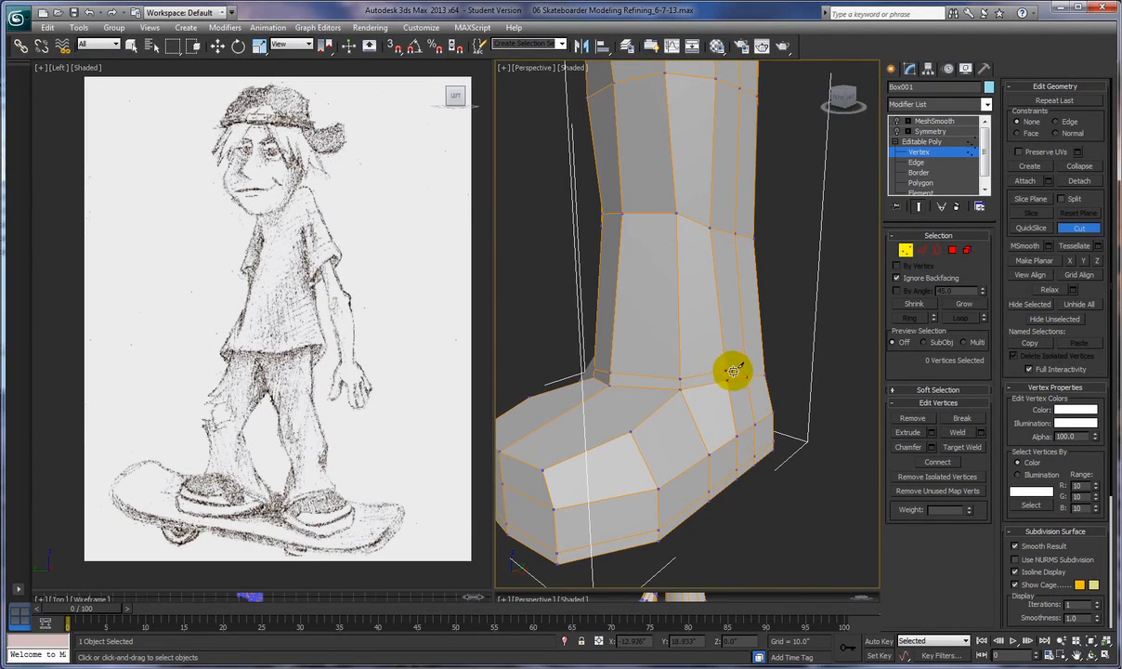
# Extend the ankle cut along the inner side of the leg toward the back, just above the shoe
pyautogui.keyDown('alt'); pyautogui.moveTo(746, 368); pyautogui.dragTo(686, 362, button='middle'); pyautogui.keyUp('alt')
pyautogui.scroll(1, 686, 361)
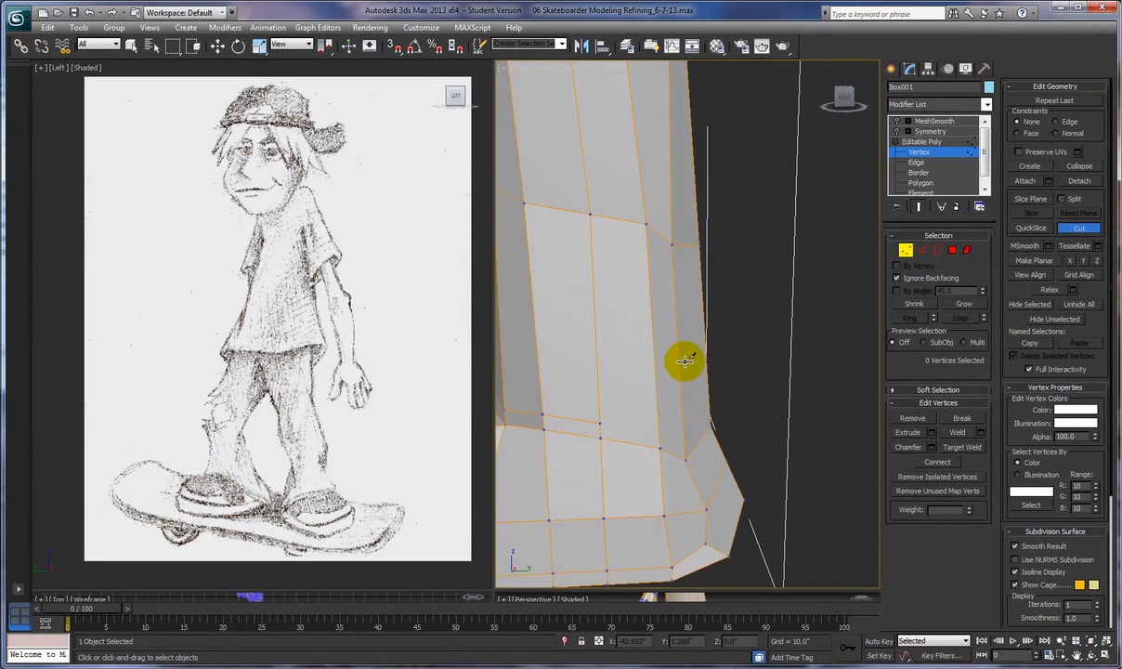
pyautogui.click(599, 424)
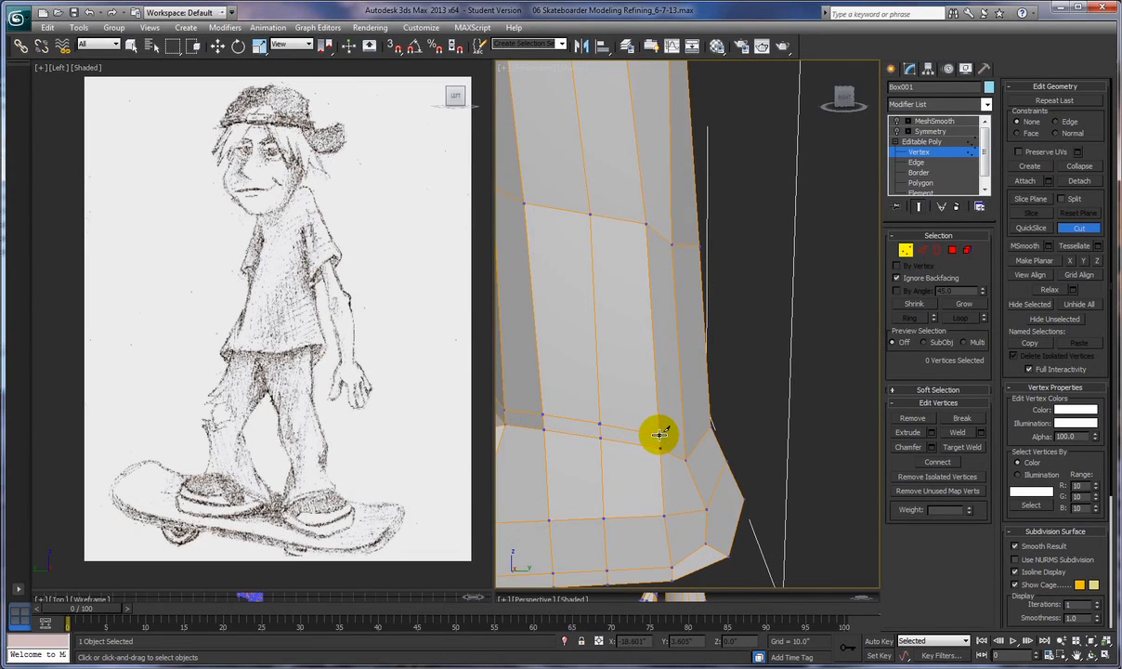
pyautogui.keyDown('alt'); pyautogui.moveTo(659, 434); pyautogui.dragTo(629, 433, button='middle'); pyautogui.keyUp('alt')
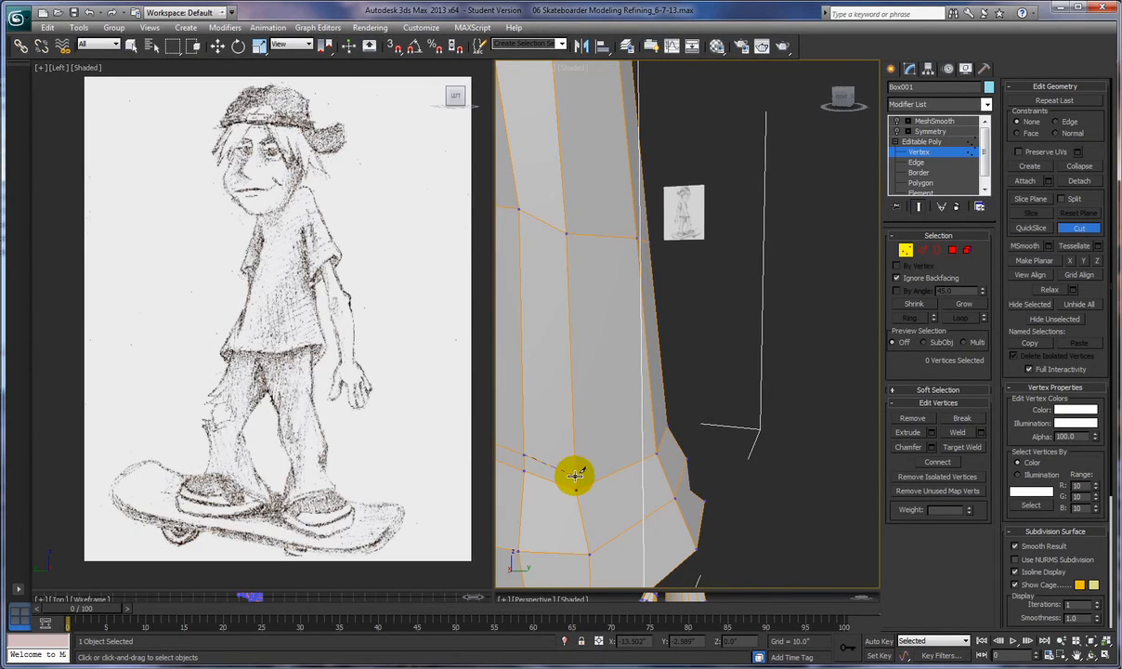
pyautogui.click(576, 476)
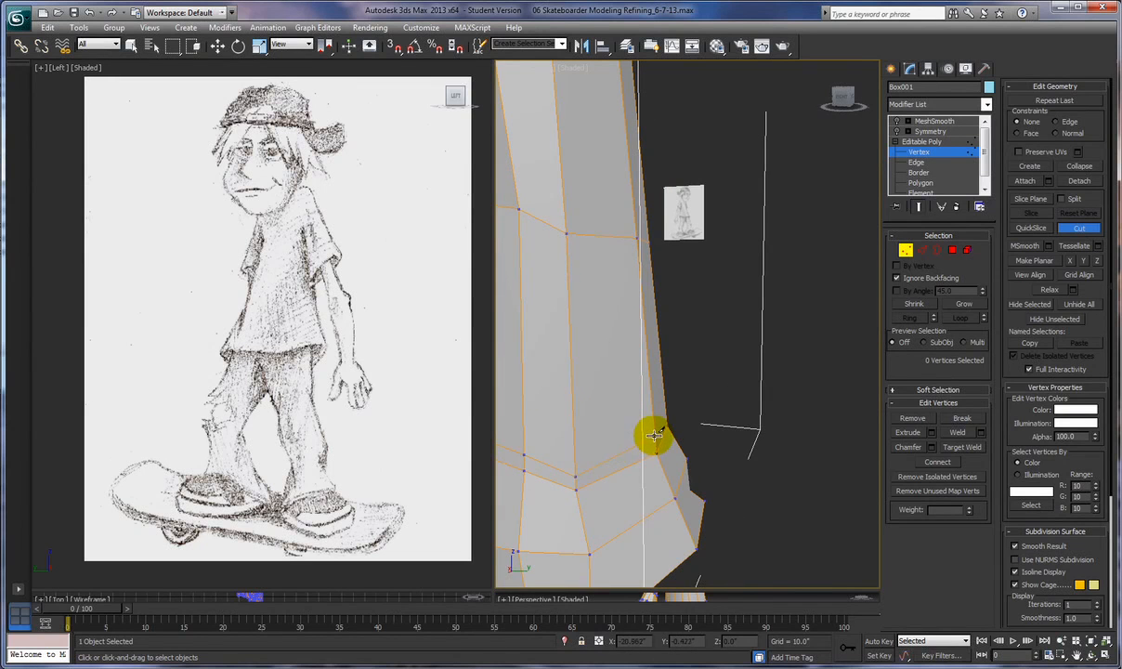
pyautogui.click(654, 437)
pyautogui.rightClick(655, 438)
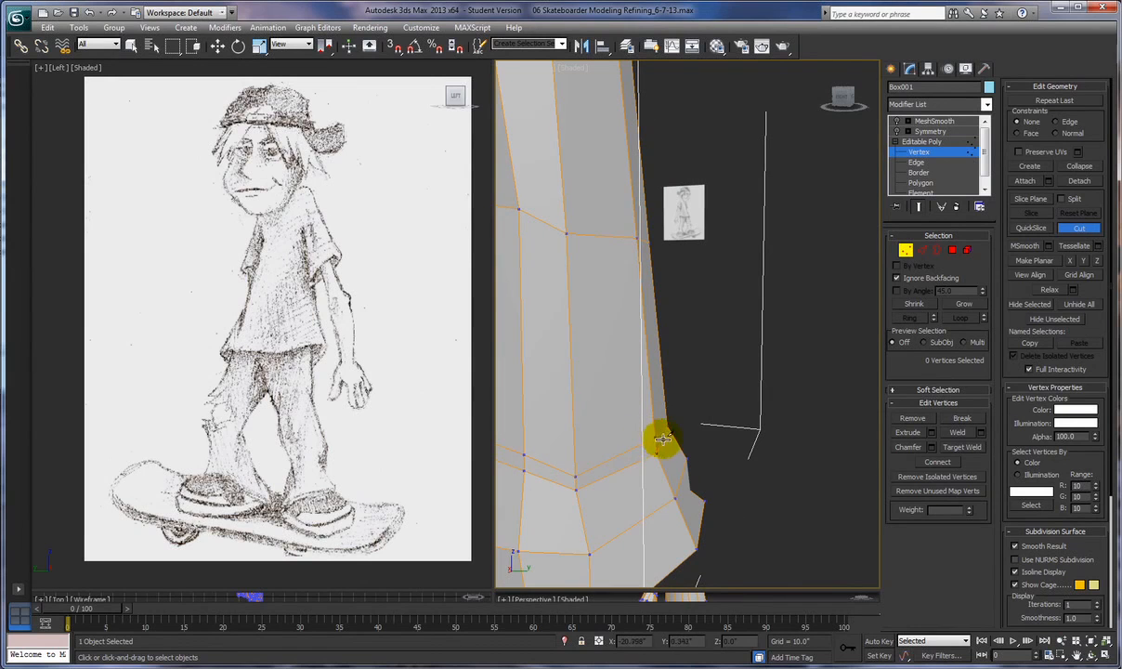
# Complete the ankle cut around the back of the leg and cut an edge line across the lower heel, above the sole
pyautogui.keyDown('alt'); pyautogui.moveTo(709, 444); pyautogui.dragTo(674, 402, button='middle'); pyautogui.keyUp('alt')
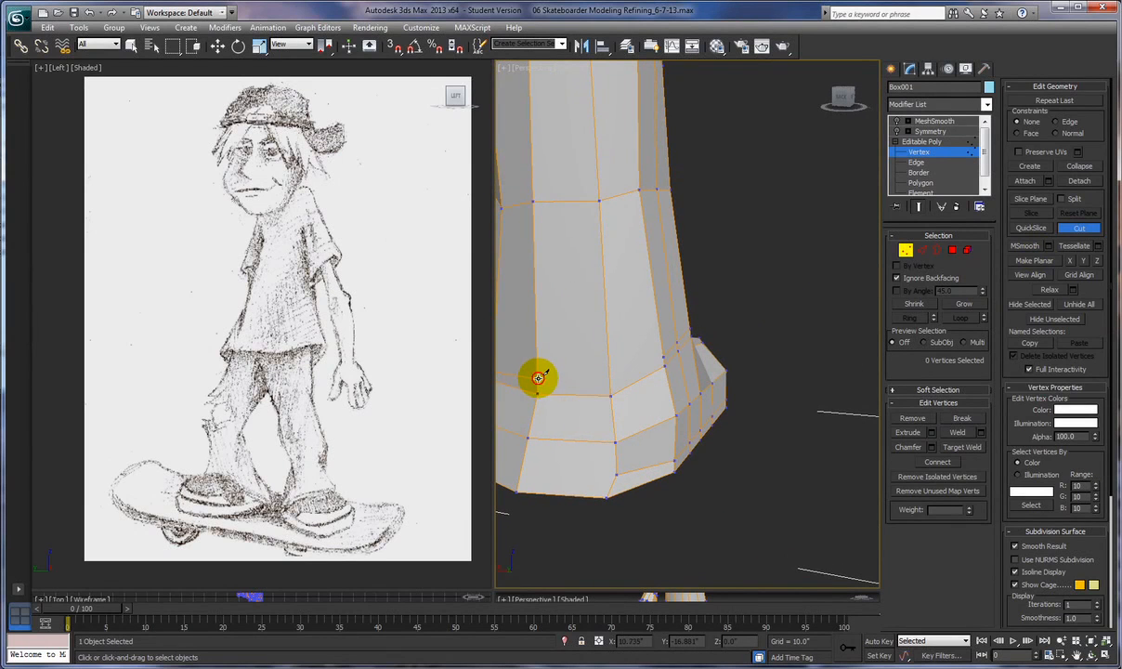
pyautogui.click(538, 377)
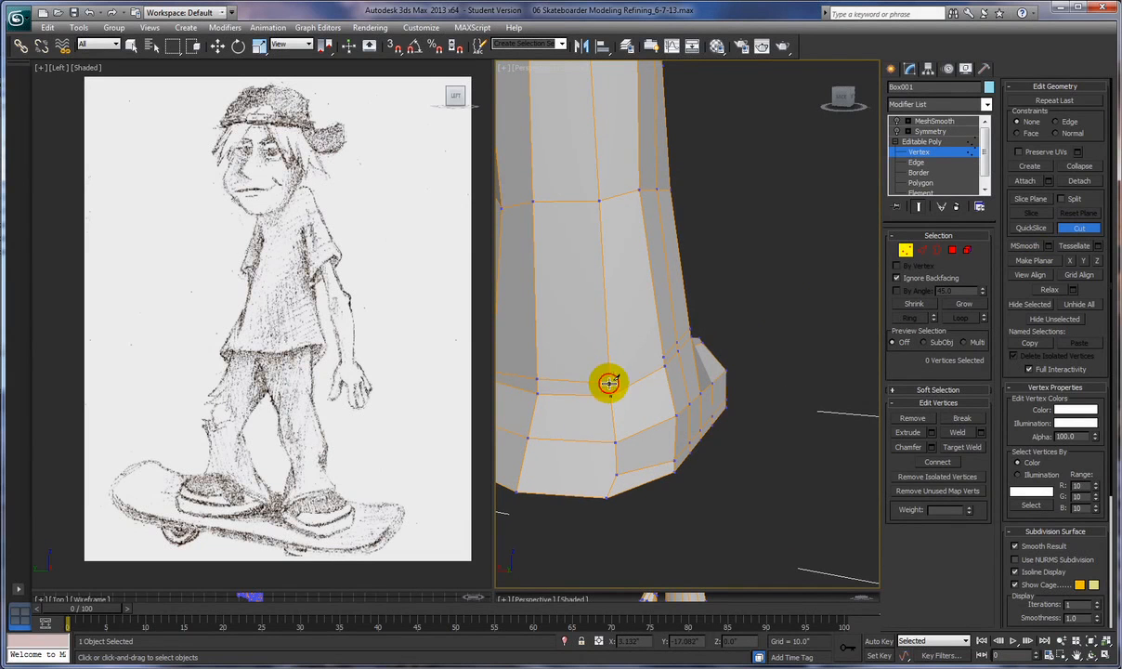
pyautogui.click(609, 383)
pyautogui.click(663, 357)
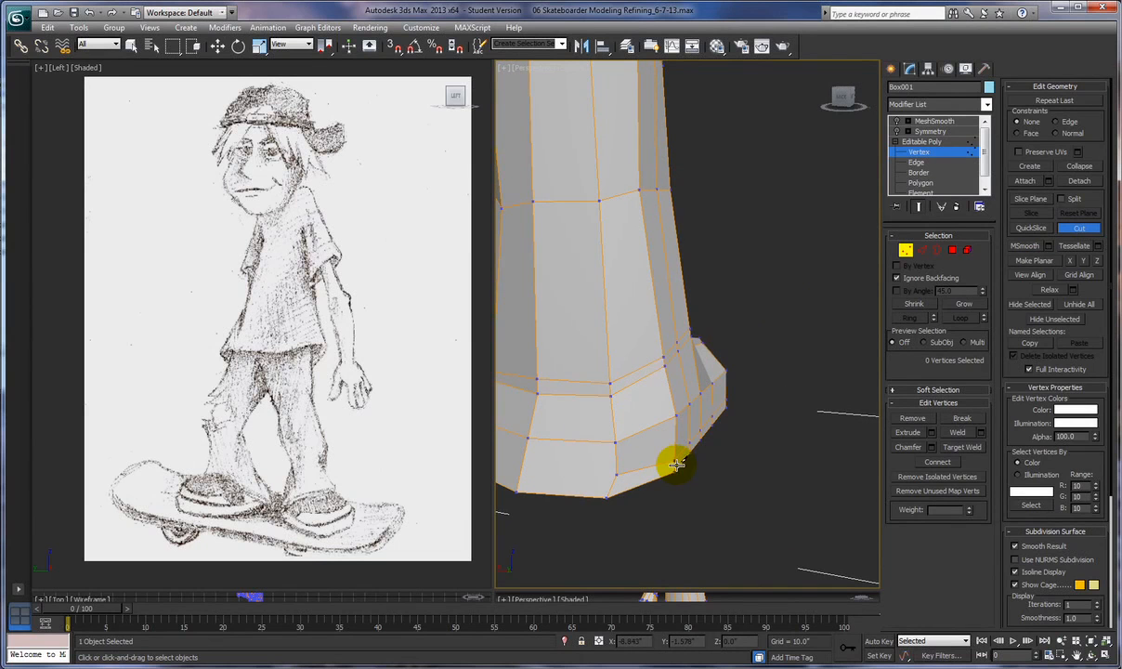
pyautogui.keyDown('alt'); pyautogui.moveTo(674, 453); pyautogui.dragTo(766, 489, button='middle'); pyautogui.keyUp('alt')
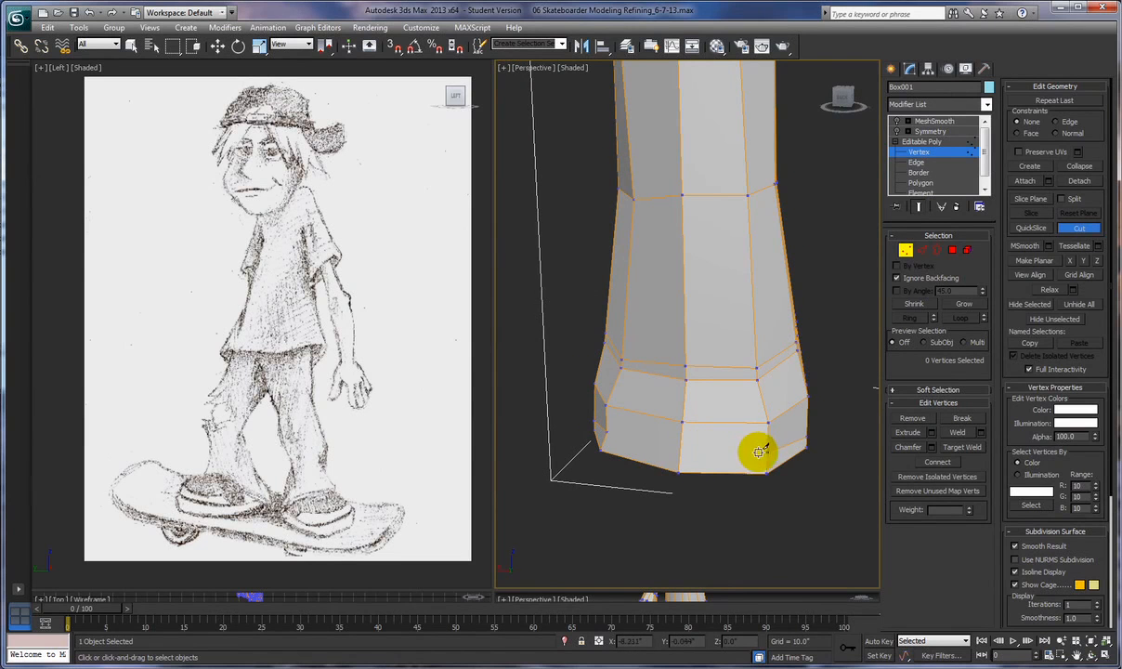
pyautogui.click(681, 454)
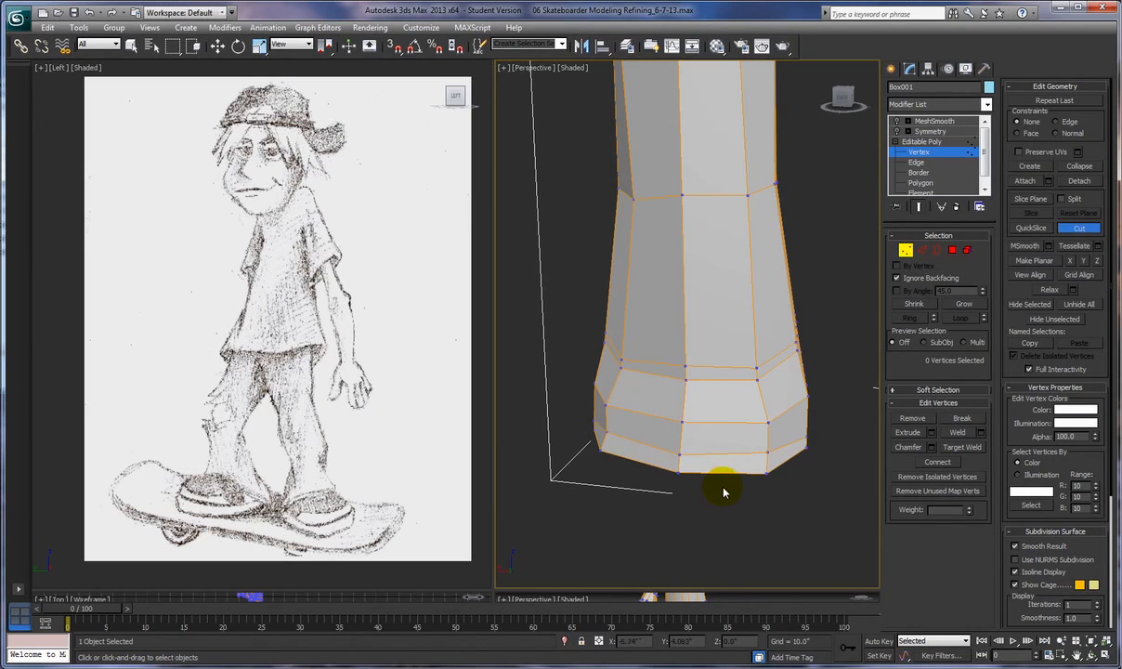
# Move the outer lower heel vertex backward, about 0.715" along Y and -0.144" along Z, to round the heel
pyautogui.keyDown('alt'); pyautogui.moveTo(728, 495); pyautogui.dragTo(676, 461, button='middle'); pyautogui.keyUp('alt')
pyautogui.moveTo(756, 313); pyautogui.dragTo(726, 407, button='middle')
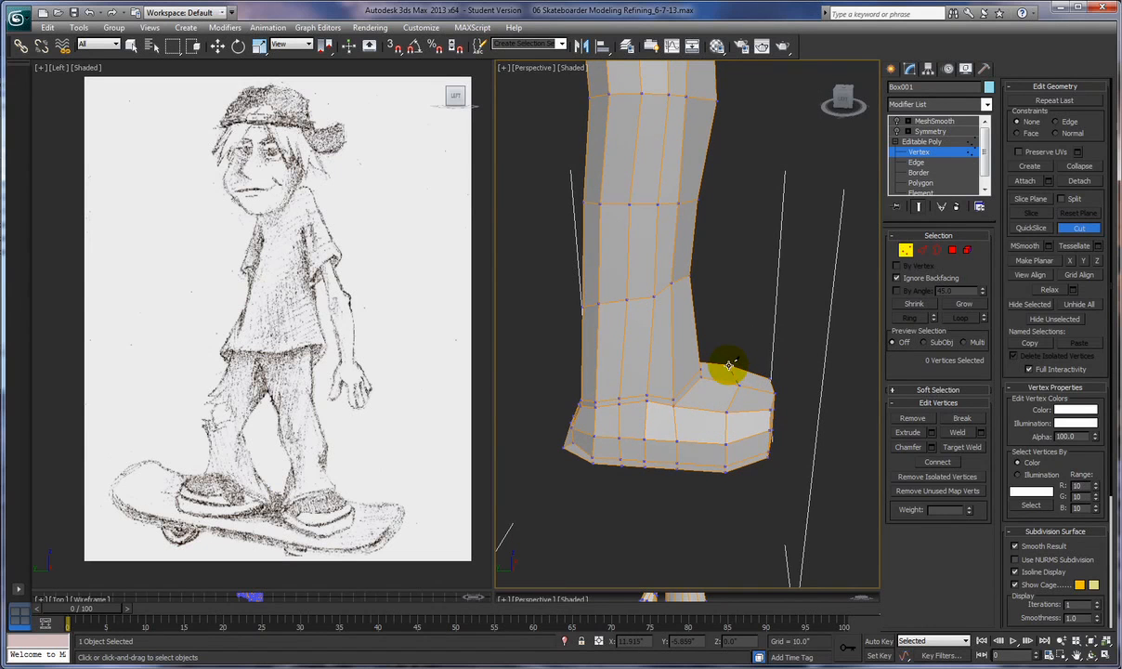
pyautogui.keyDown('alt'); pyautogui.moveTo(748, 383); pyautogui.dragTo(805, 284, button='middle'); pyautogui.keyUp('alt')
pyautogui.scroll(5, 745, 407)
pyautogui.keyDown('alt'); pyautogui.moveTo(757, 371); pyautogui.dragTo(806, 369, button='middle'); pyautogui.keyUp('alt')
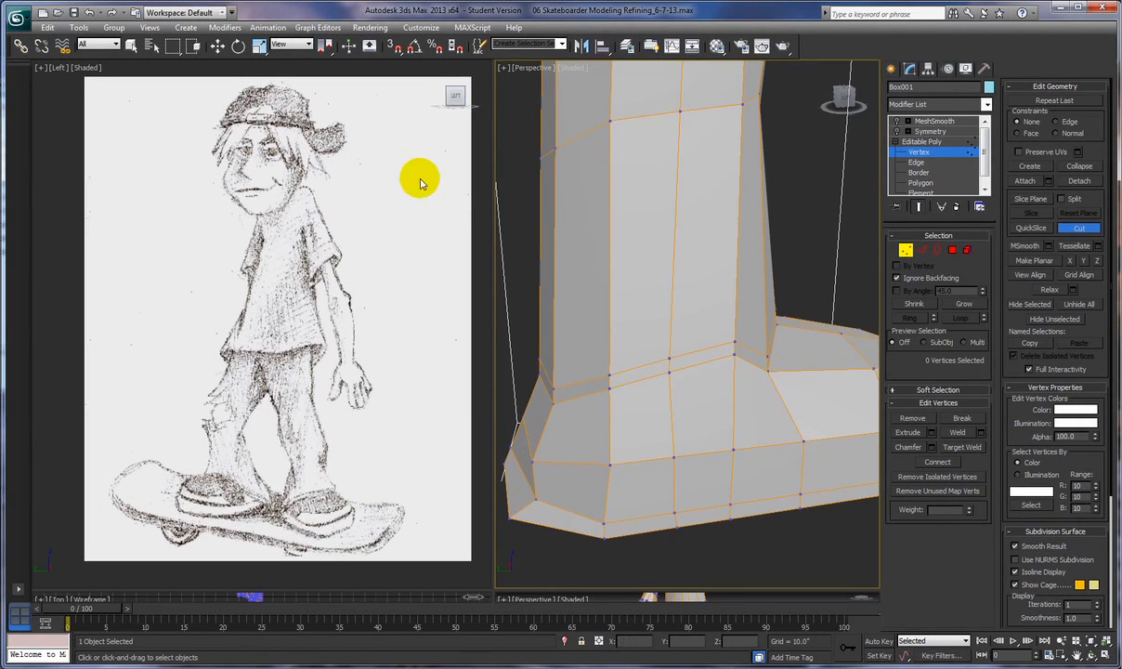
pyautogui.click(216, 47)
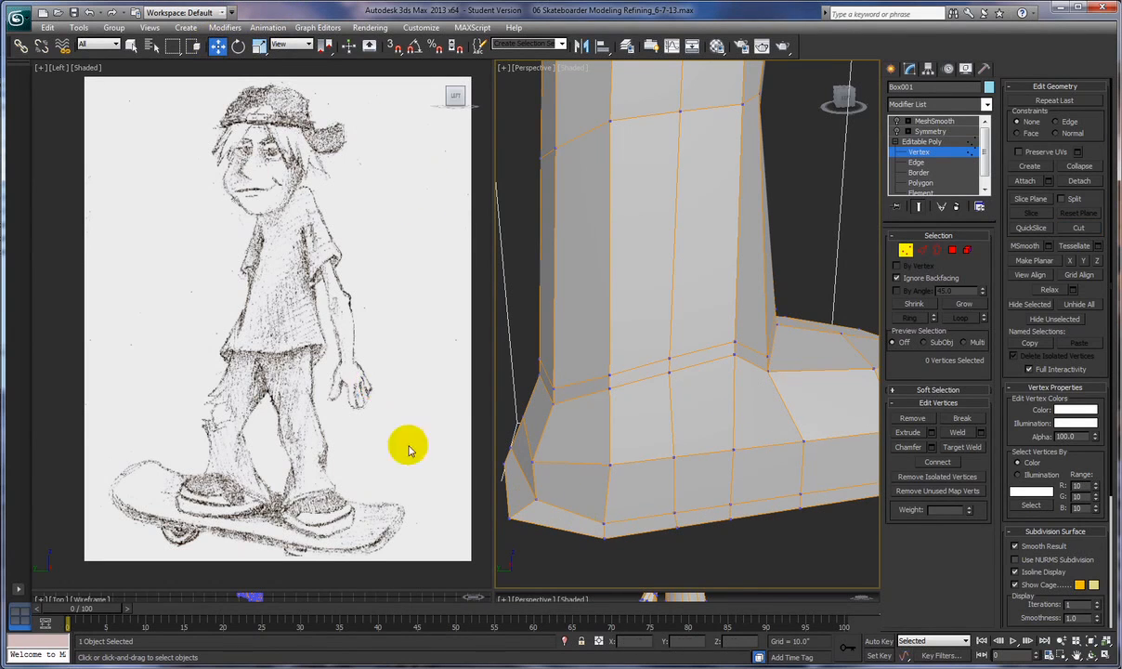
pyautogui.click(536, 499)
pyautogui.keyDown('alt'); pyautogui.moveTo(572, 514); pyautogui.dragTo(517, 483, button='middle'); pyautogui.keyUp('alt')
pyautogui.moveTo(506, 483); pyautogui.dragTo(492, 490)
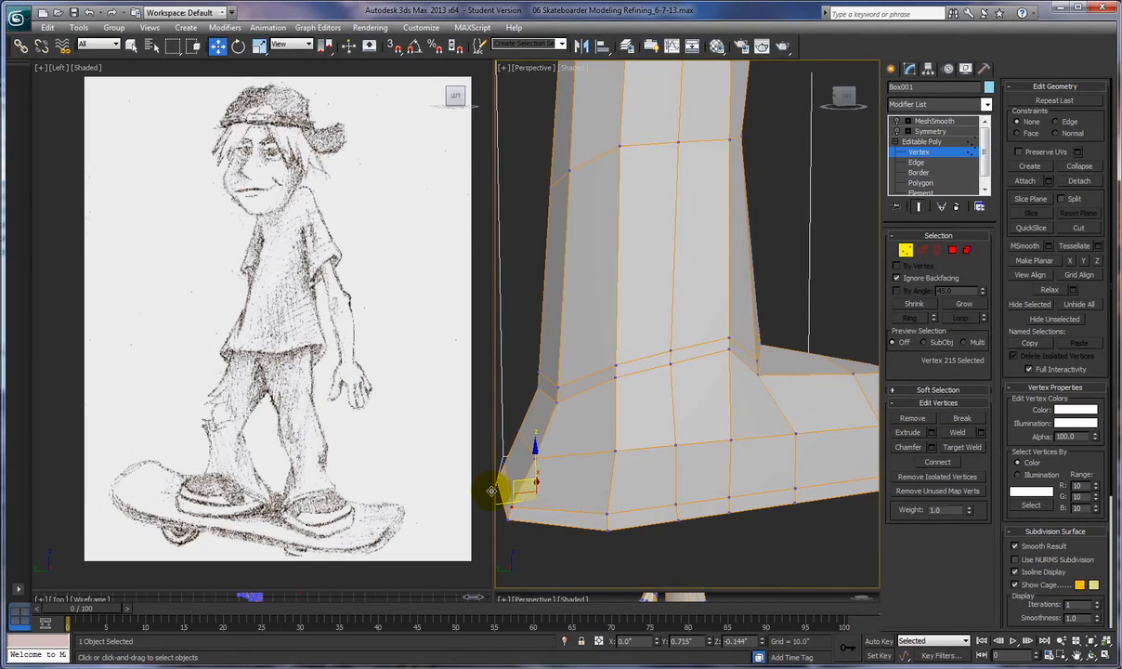
# Move the matching inner lower heel vertex backward and slightly down to about Y 5.611", Z 2.449"
pyautogui.keyDown('alt'); pyautogui.moveTo(501, 488); pyautogui.dragTo(638, 458, button='middle'); pyautogui.keyUp('alt')
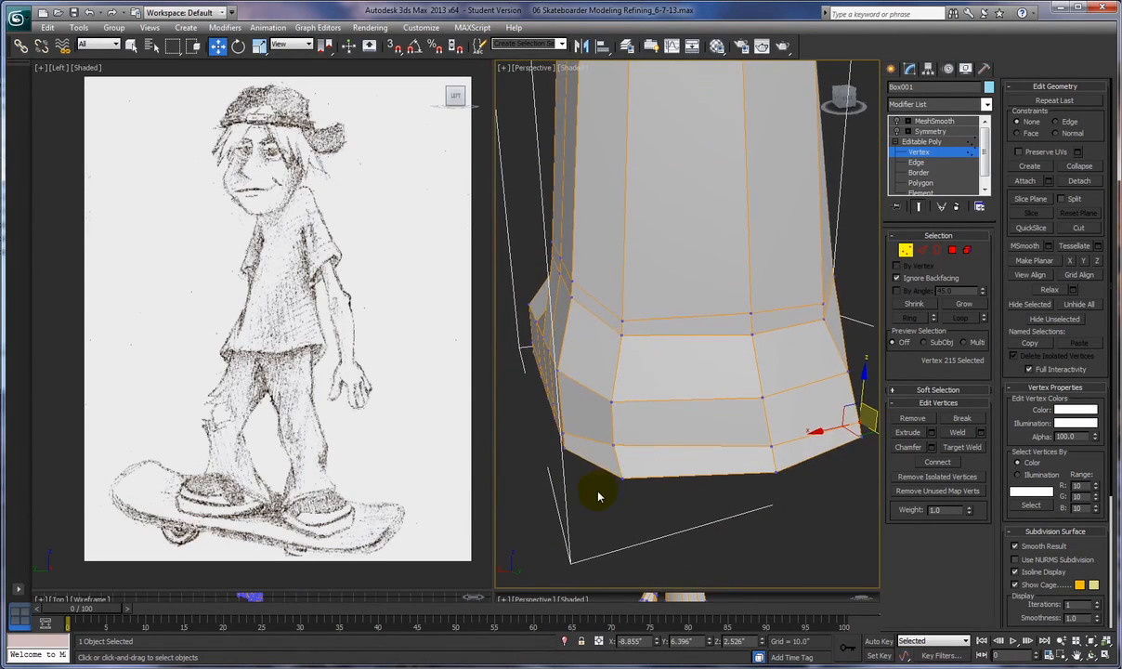
pyautogui.keyDown('alt'); pyautogui.moveTo(599, 493); pyautogui.dragTo(673, 474, button='middle'); pyautogui.keyUp('alt')
pyautogui.keyDown('ctrl'); pyautogui.click(633, 480); pyautogui.keyUp('ctrl')
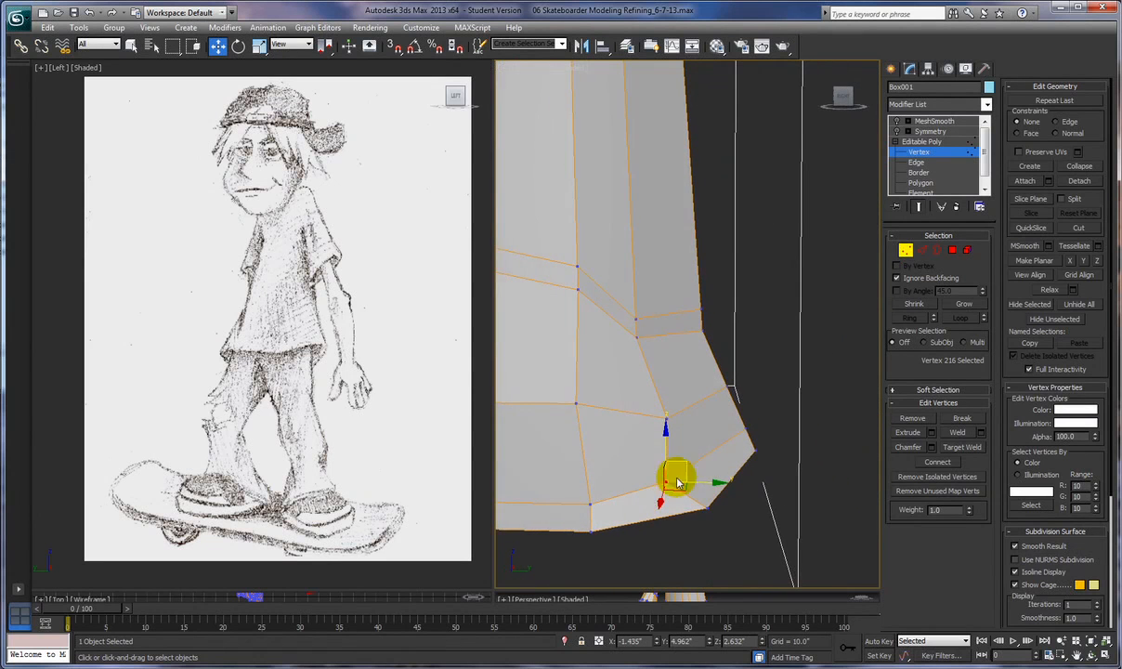
pyautogui.moveTo(681, 462); pyautogui.dragTo(706, 473)
# Restore the reference drawing's viewport to the Left view and deselect the heel vertex in the perspective view
pyautogui.moveTo(712, 472)
pyautogui.keyDown('alt'); pyautogui.mouseDown(button='middle')
pyautogui.moveTo(613, 515)
pyautogui.moveTo(557, 490)
pyautogui.moveTo(656, 529)
pyautogui.moveTo(551, 496)
pyautogui.moveTo(638, 486)
pyautogui.mouseUp(button='middle'); pyautogui.keyUp('alt')
pyautogui.keyDown('alt'); pyautogui.moveTo(462, 484); pyautogui.dragTo(515, 497, button='middle'); pyautogui.keyUp('alt')
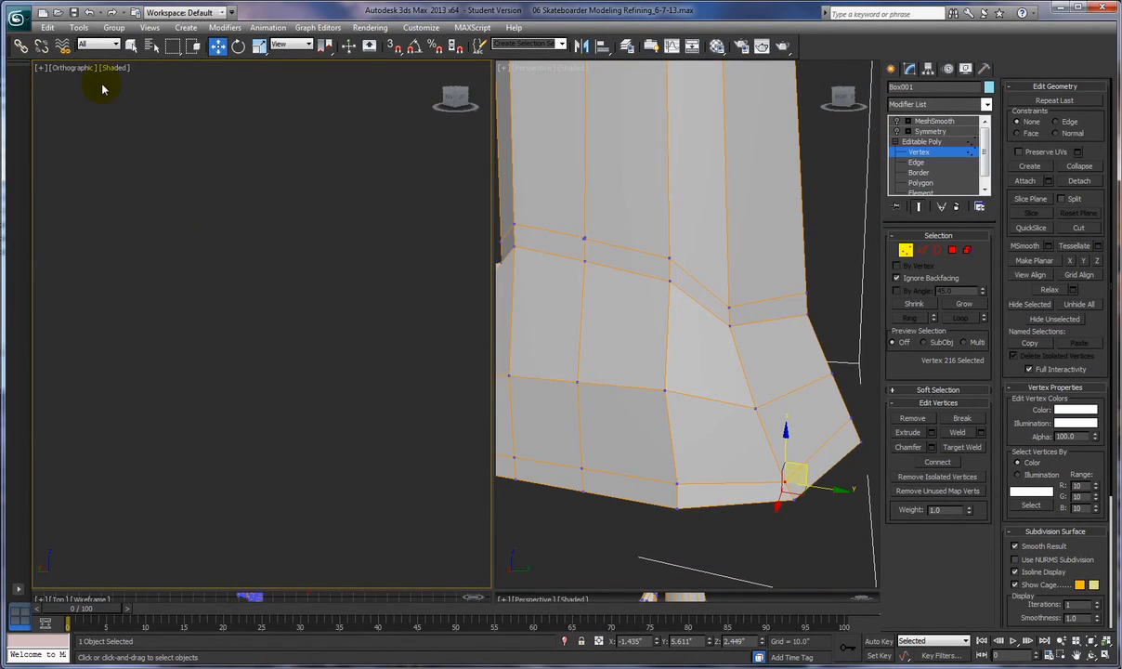
pyautogui.click(74, 68)
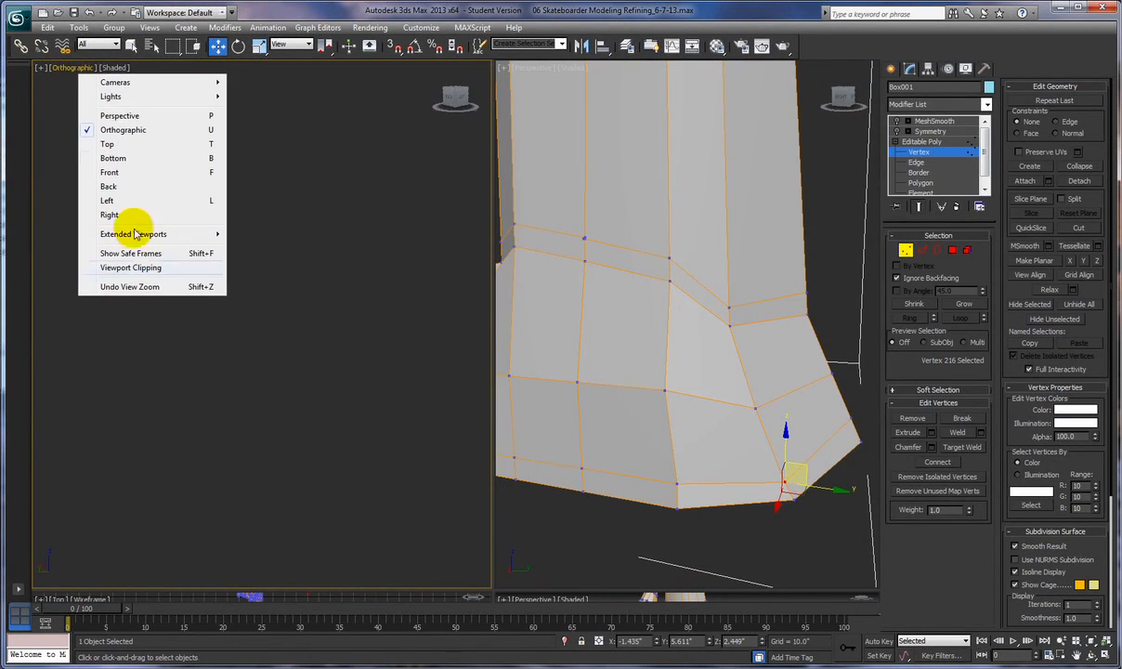
pyautogui.click(104, 199)
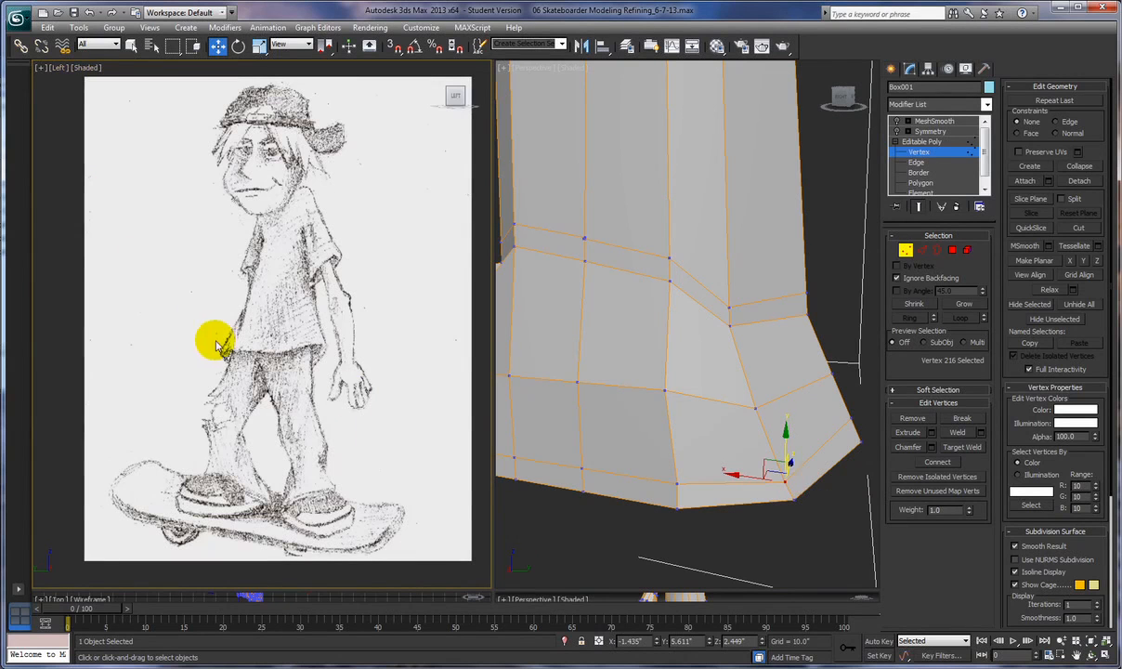
pyautogui.click(590, 560)
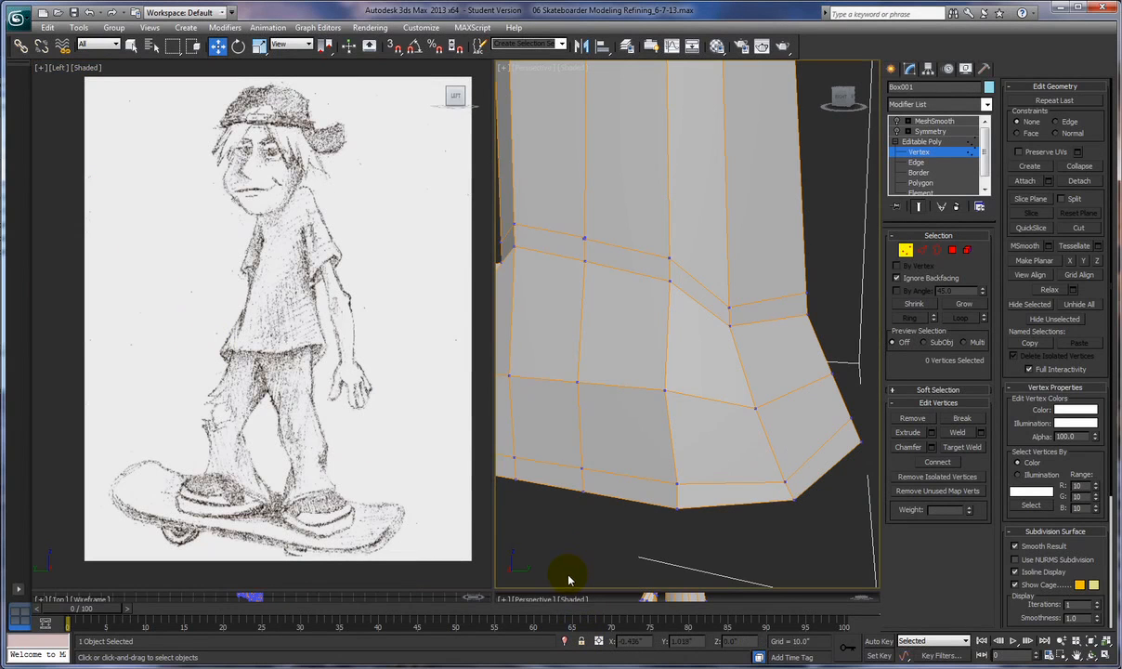
# Inspect the foot from the side, underneath and behind, checking the edge layout across the sole and heel
pyautogui.keyDown('alt'); pyautogui.moveTo(569, 562); pyautogui.dragTo(539, 538, button='middle'); pyautogui.keyUp('alt')
pyautogui.scroll(-5, 537, 544)
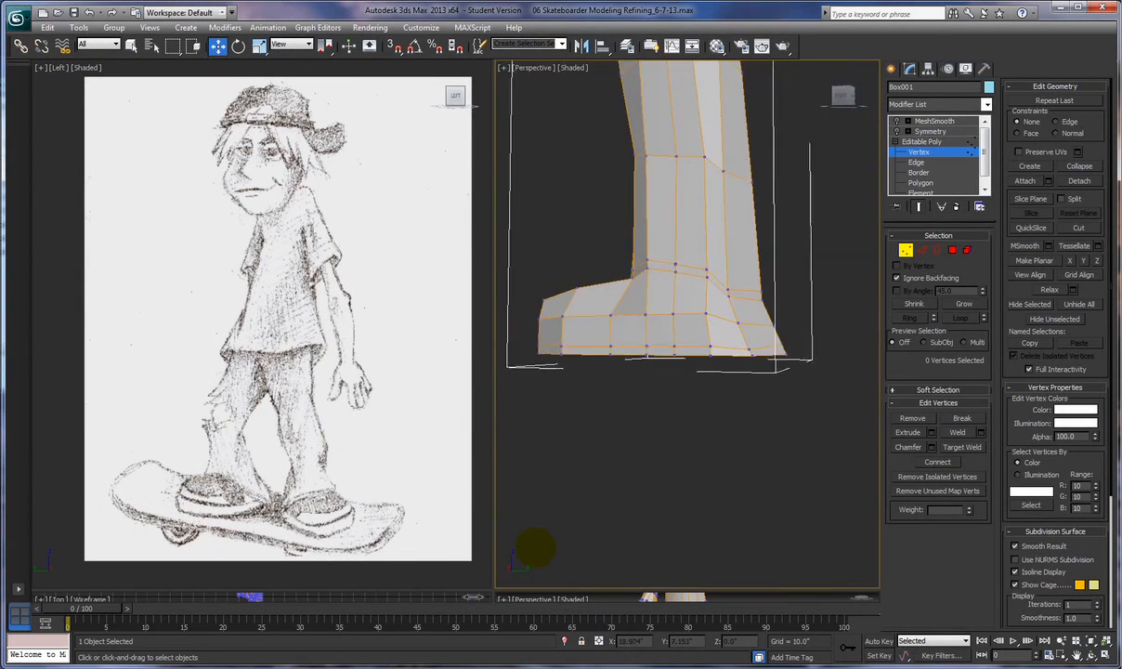
pyautogui.scroll(2, 536, 544)
pyautogui.keyDown('alt'); pyautogui.moveTo(636, 517); pyautogui.dragTo(624, 497, button='middle'); pyautogui.keyUp('alt')
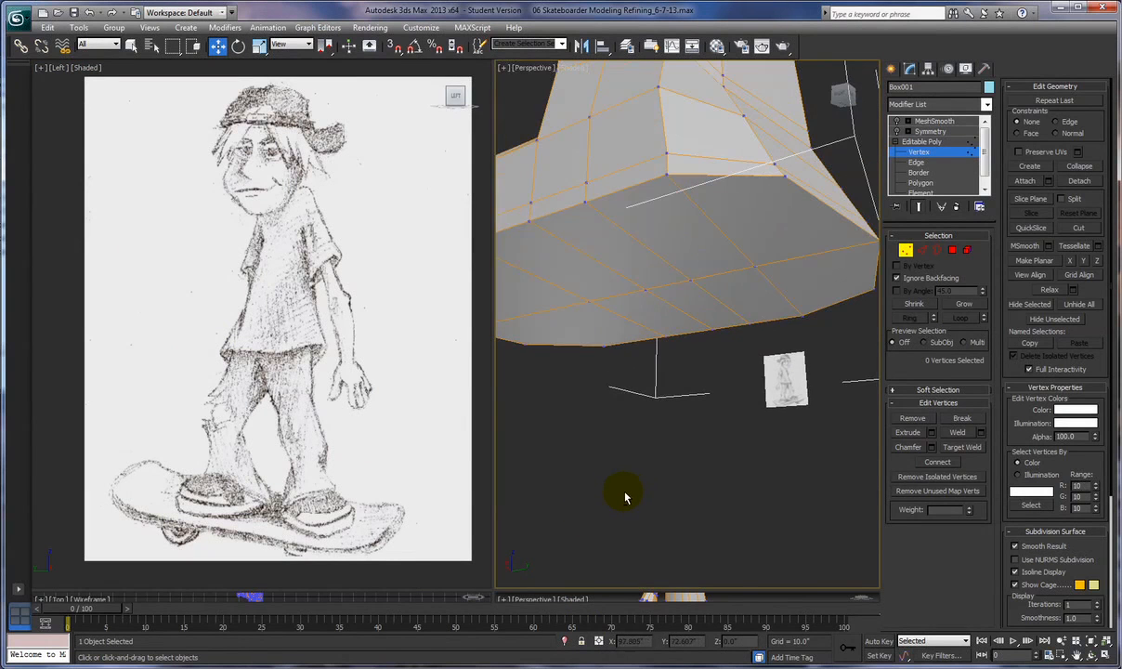
pyautogui.click(690, 281)
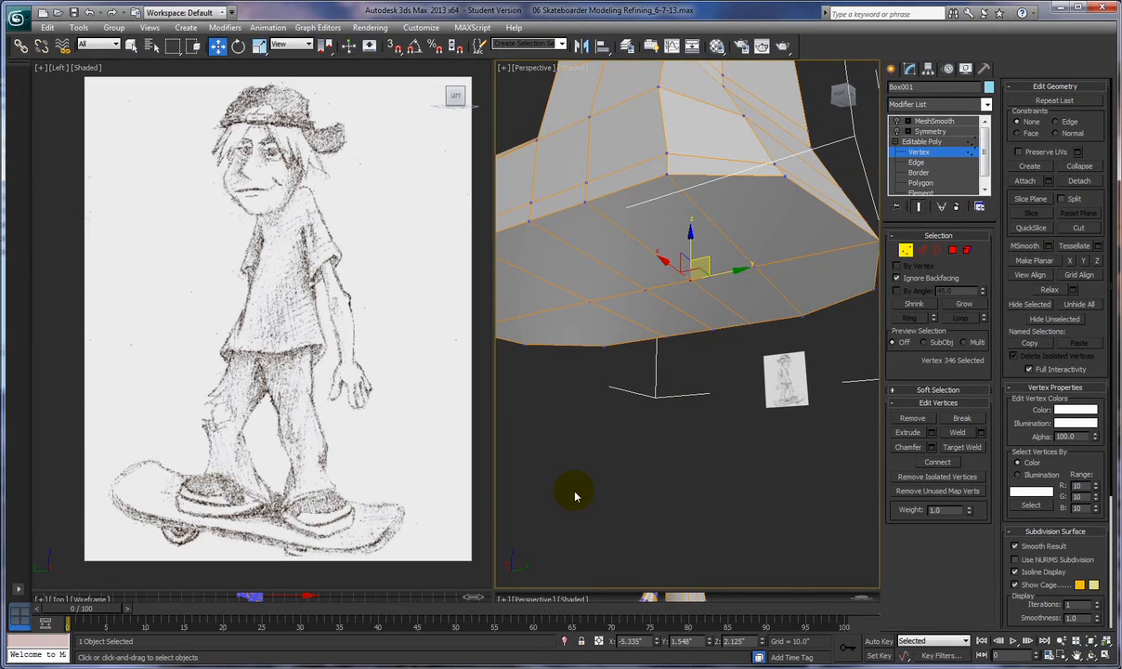
pyautogui.keyDown('alt'); pyautogui.moveTo(575, 497); pyautogui.dragTo(581, 539, button='middle'); pyautogui.keyUp('alt')
pyautogui.keyDown('alt'); pyautogui.moveTo(665, 499); pyautogui.dragTo(601, 471, button='middle'); pyautogui.keyUp('alt')
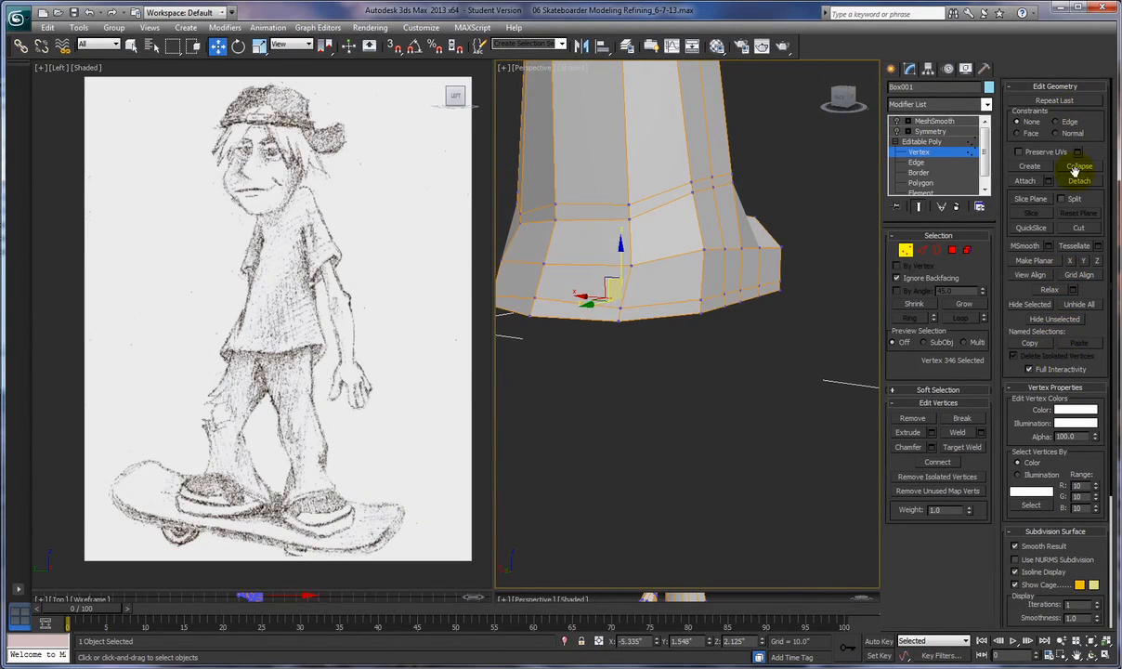
# Cut an edge on the shoe's outer side from the mid-height vertex diagonally up past the ankle corner onto the instep
pyautogui.click(1078, 229)
pyautogui.keyDown('alt'); pyautogui.moveTo(664, 446); pyautogui.dragTo(676, 475, button='middle'); pyautogui.keyUp('alt')
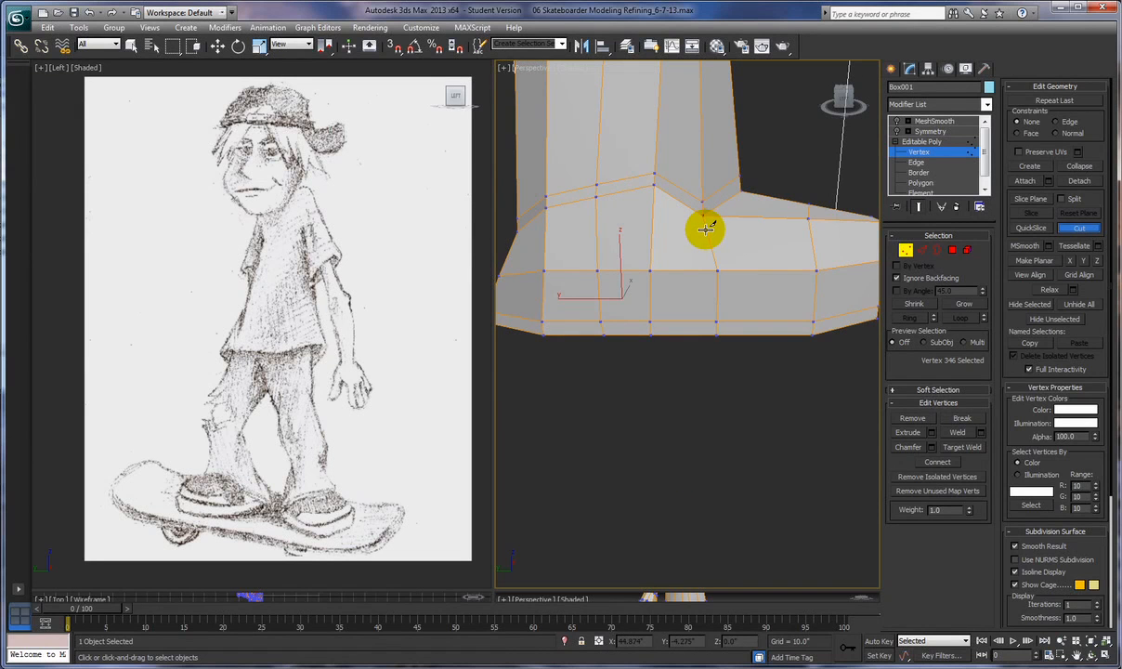
pyautogui.click(705, 217)
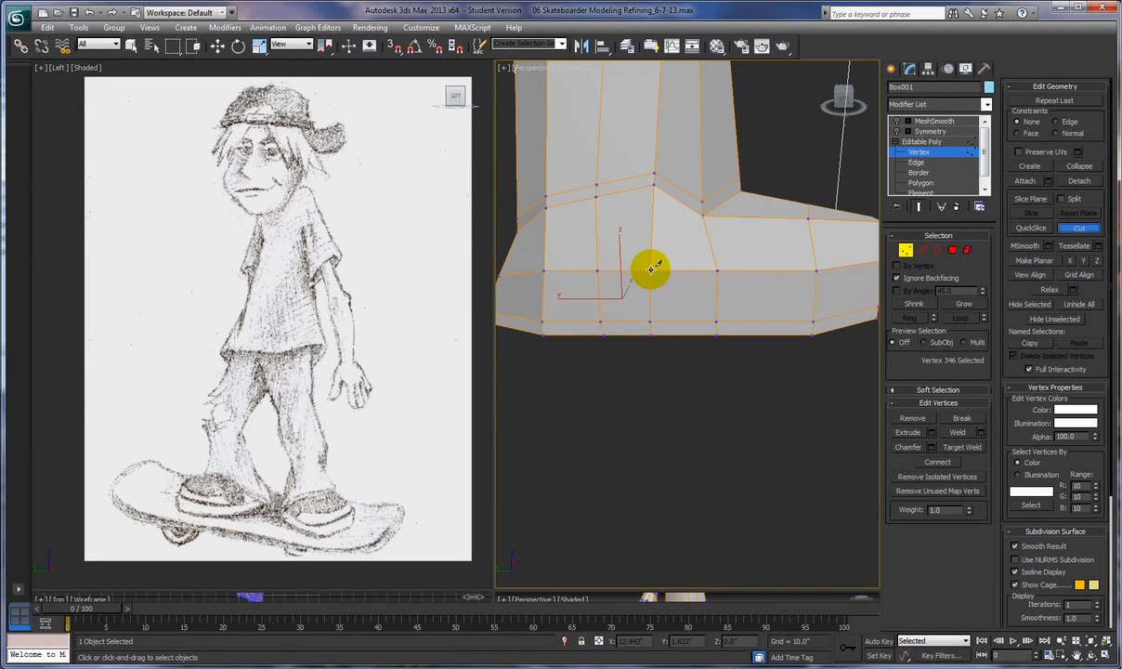
pyautogui.click(651, 270)
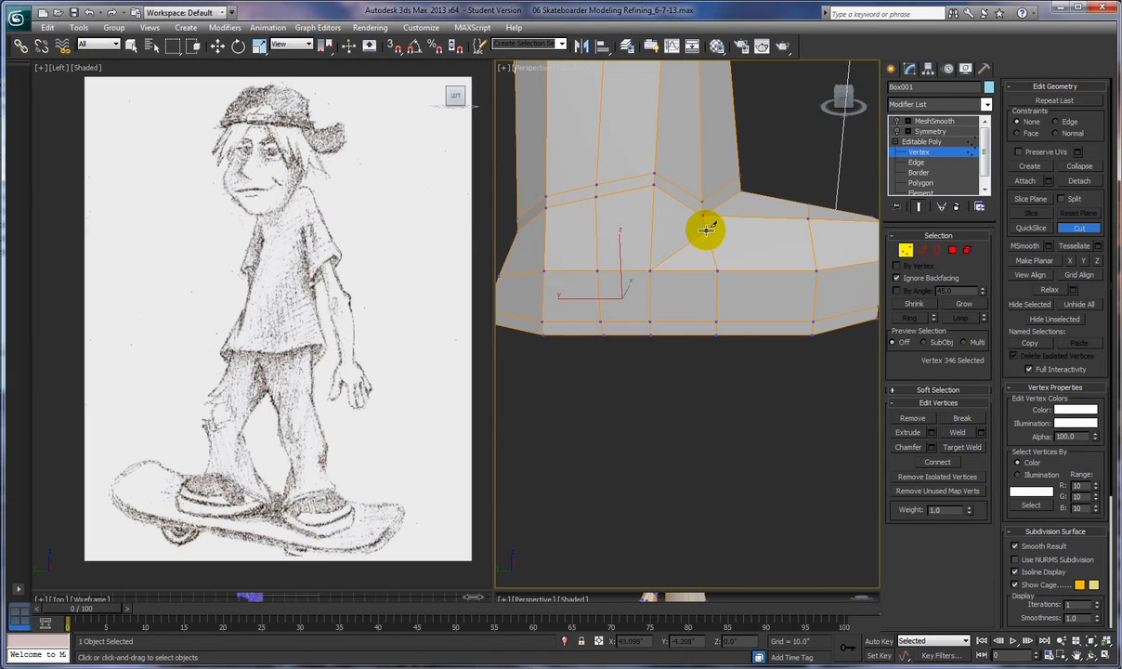
pyautogui.click(705, 231)
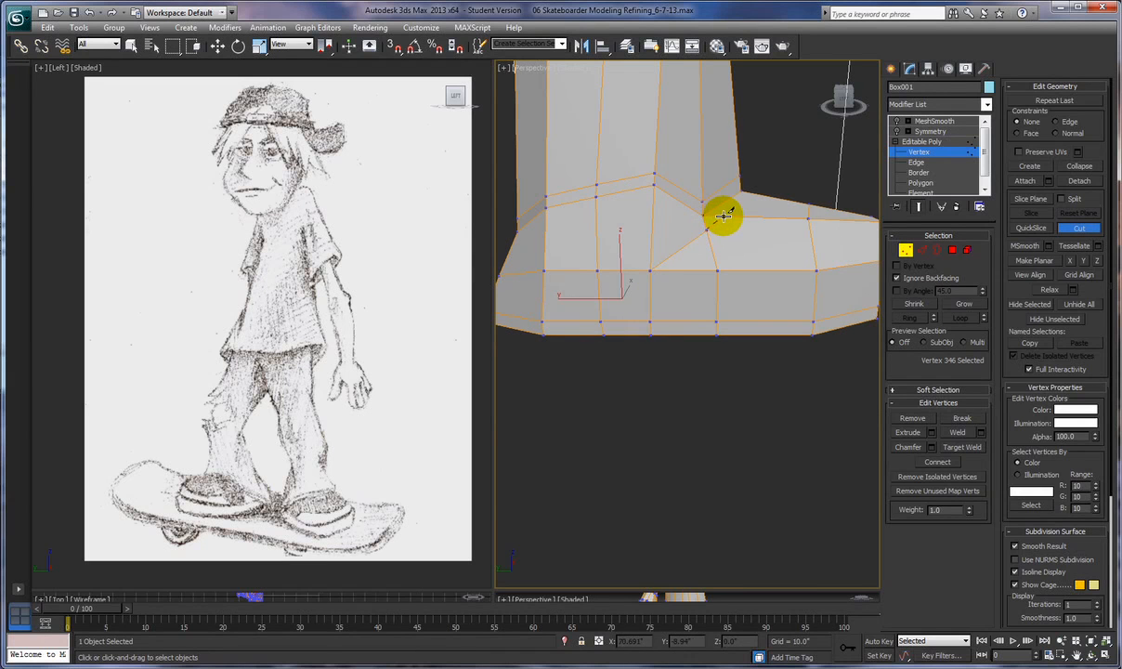
pyautogui.click(724, 216)
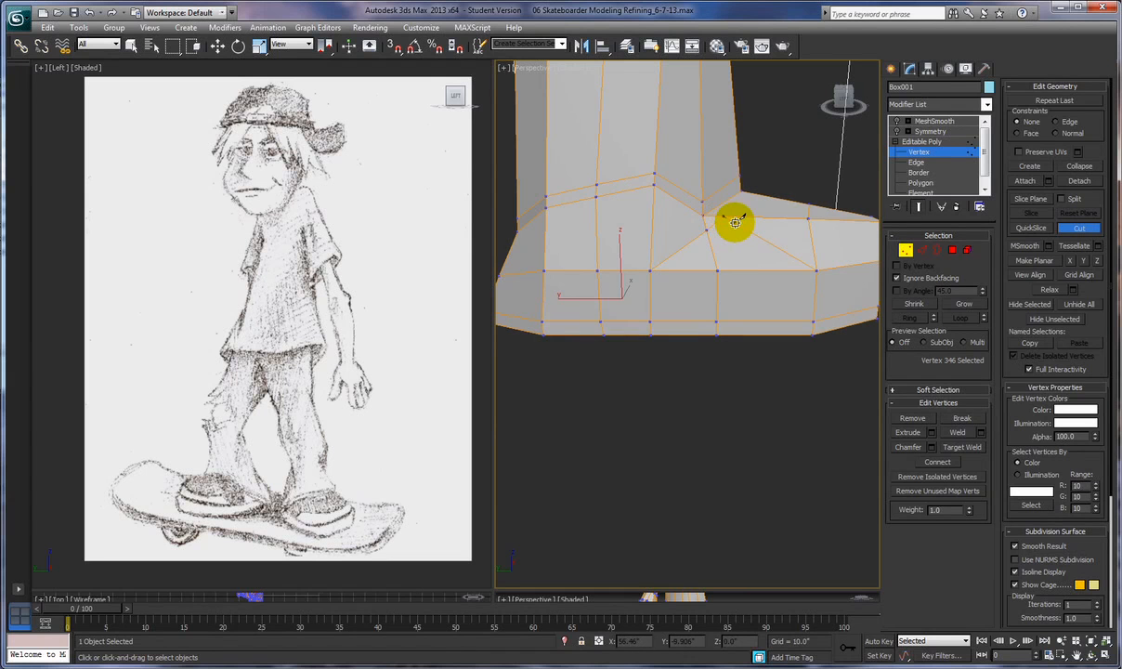
# Continue the cut across the instep in front of the ankle and down the inner side to the matching mid-height vertex
pyautogui.keyDown('alt'); pyautogui.moveTo(751, 244); pyautogui.dragTo(673, 276, button='middle'); pyautogui.keyUp('alt')
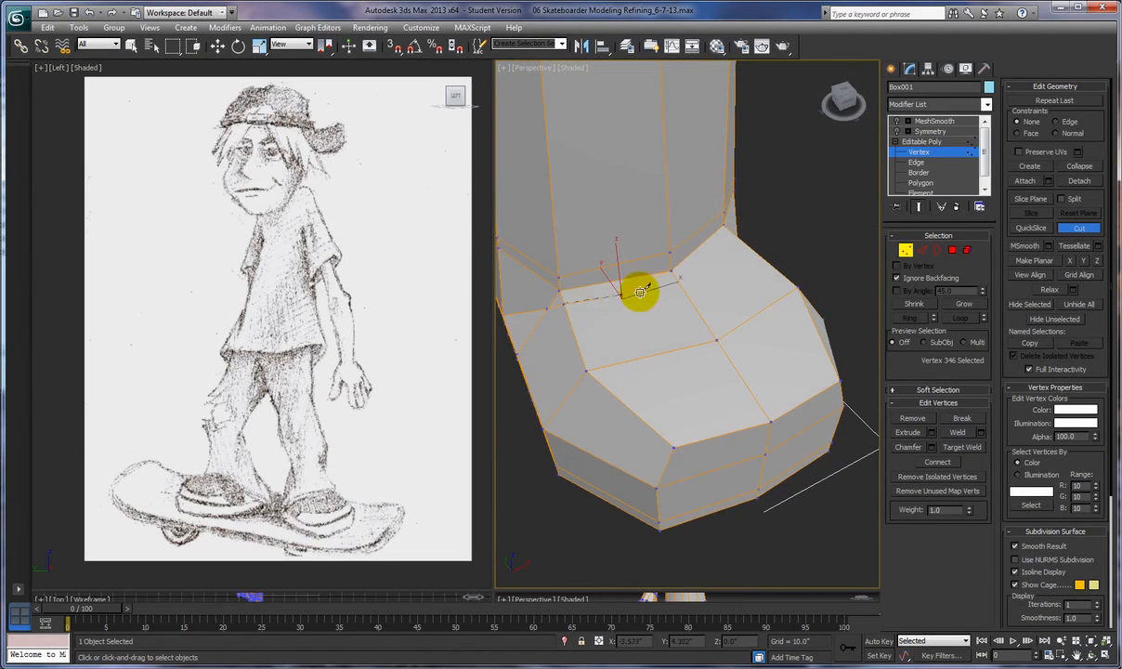
pyautogui.click(680, 281)
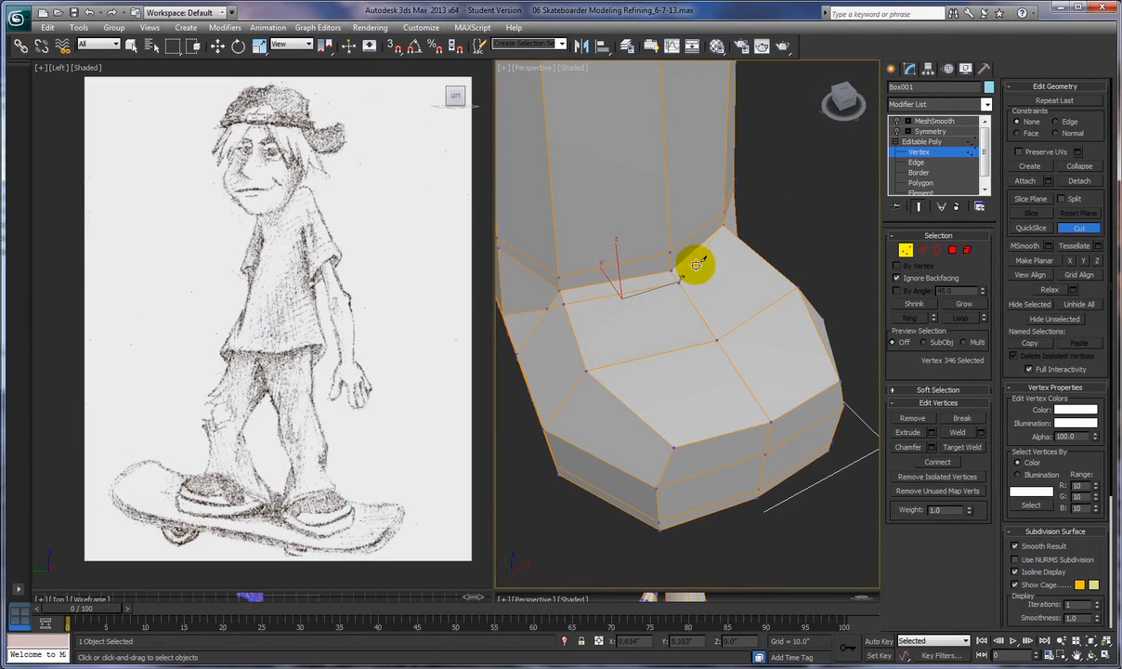
pyautogui.click(731, 233)
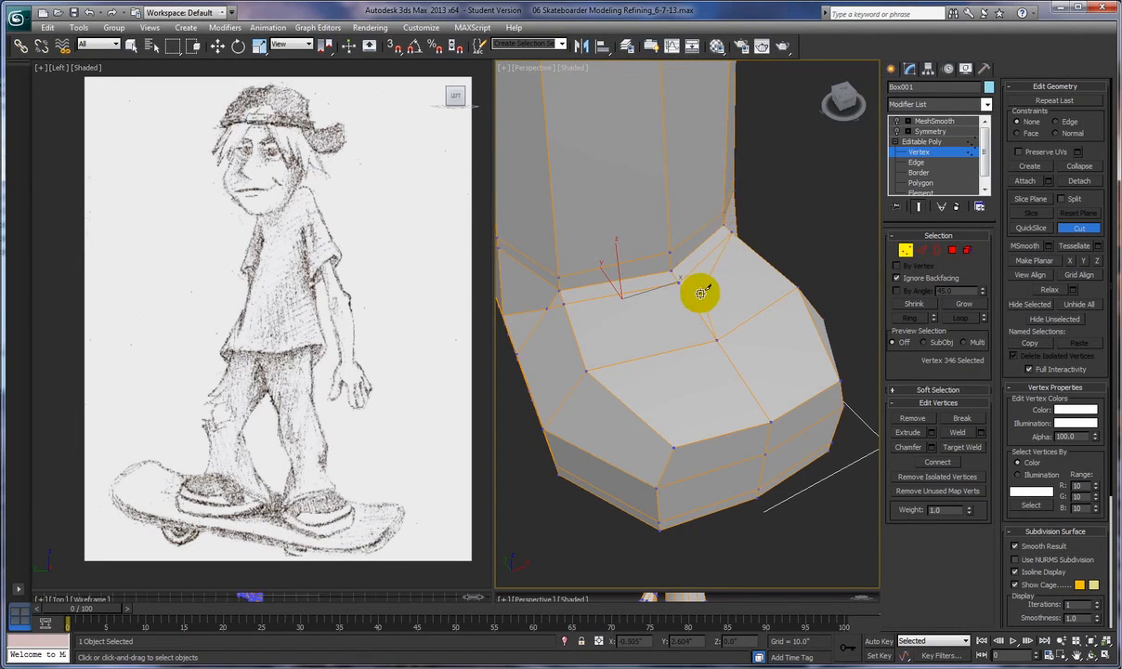
pyautogui.keyDown('alt'); pyautogui.moveTo(700, 294); pyautogui.dragTo(576, 278, button='middle'); pyautogui.keyUp('alt')
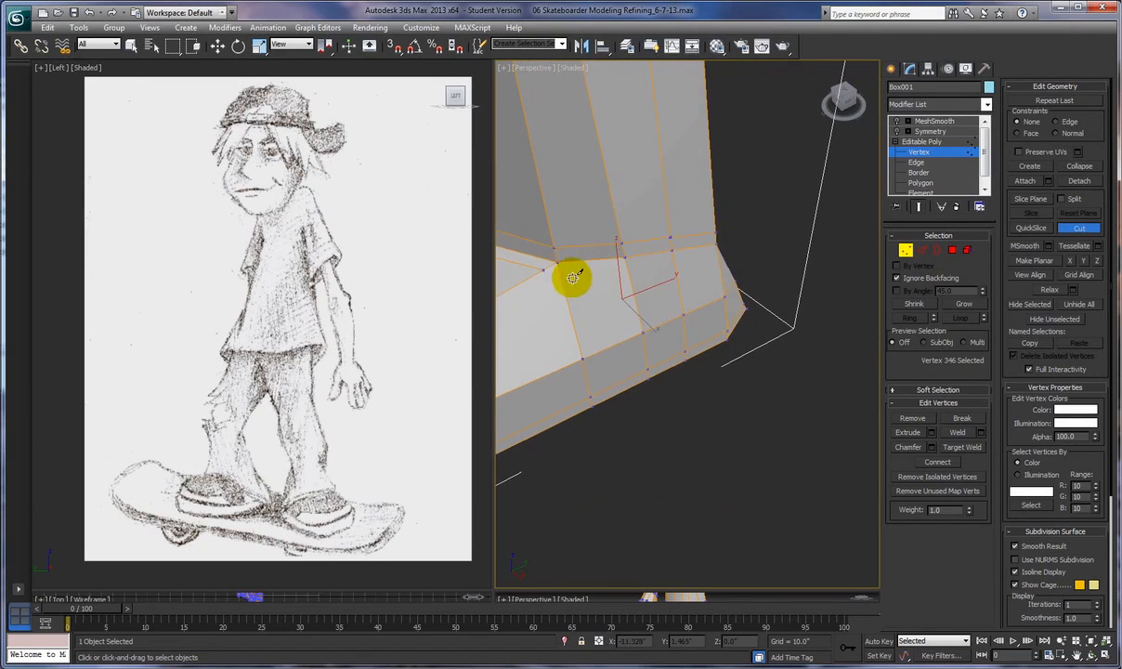
pyautogui.click(545, 270)
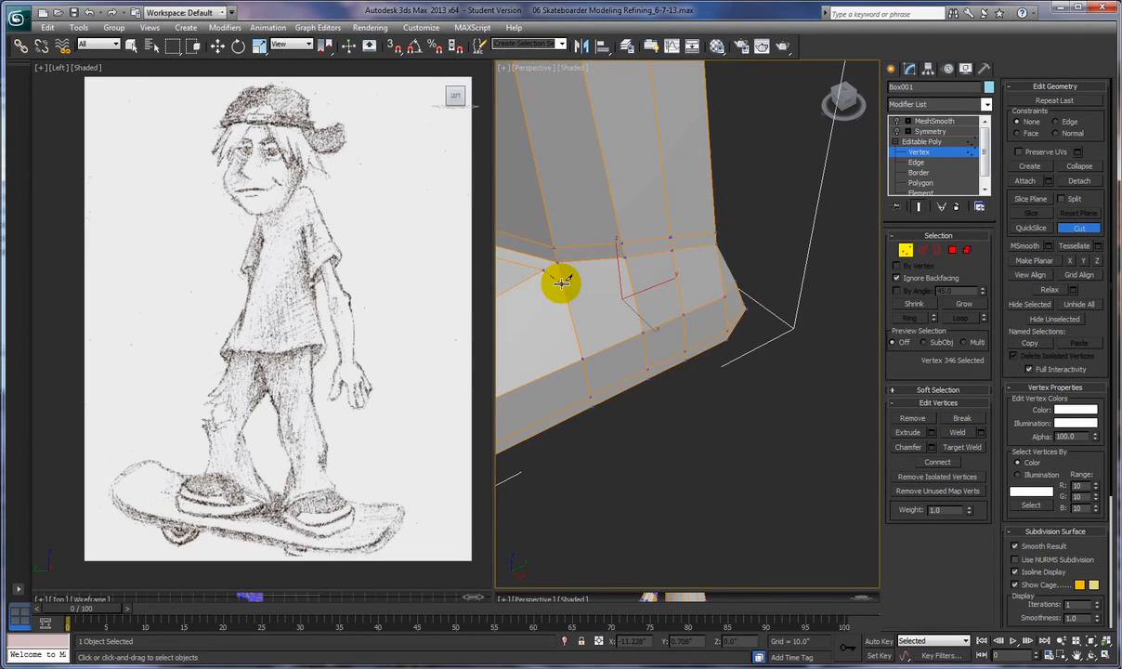
pyautogui.click(563, 282)
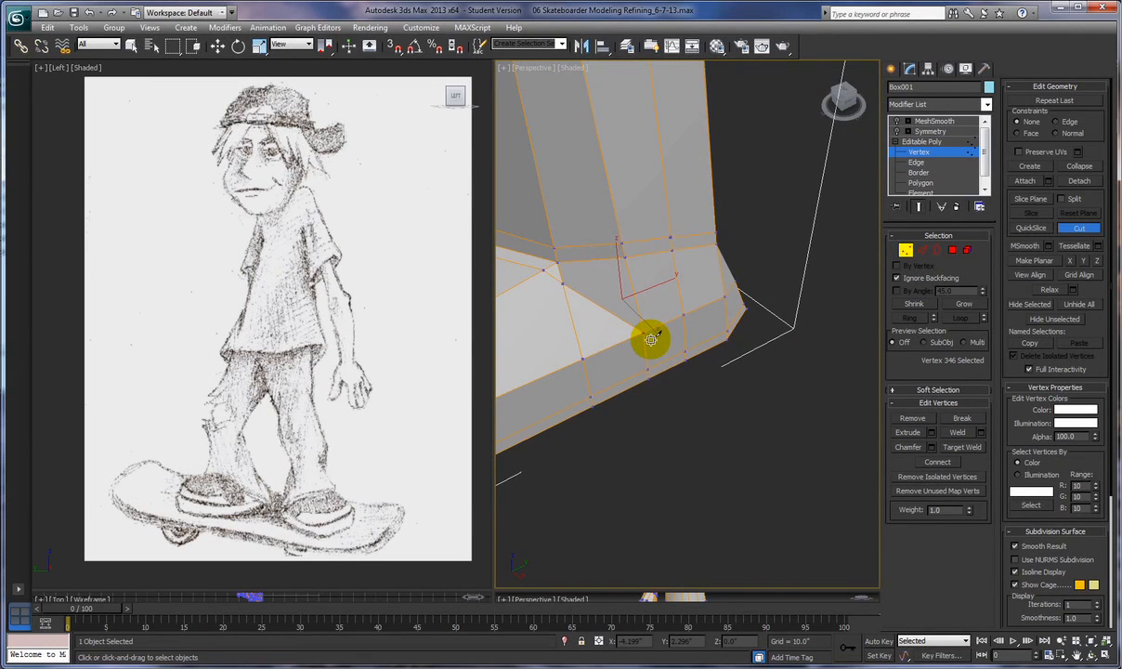
pyautogui.click(656, 331)
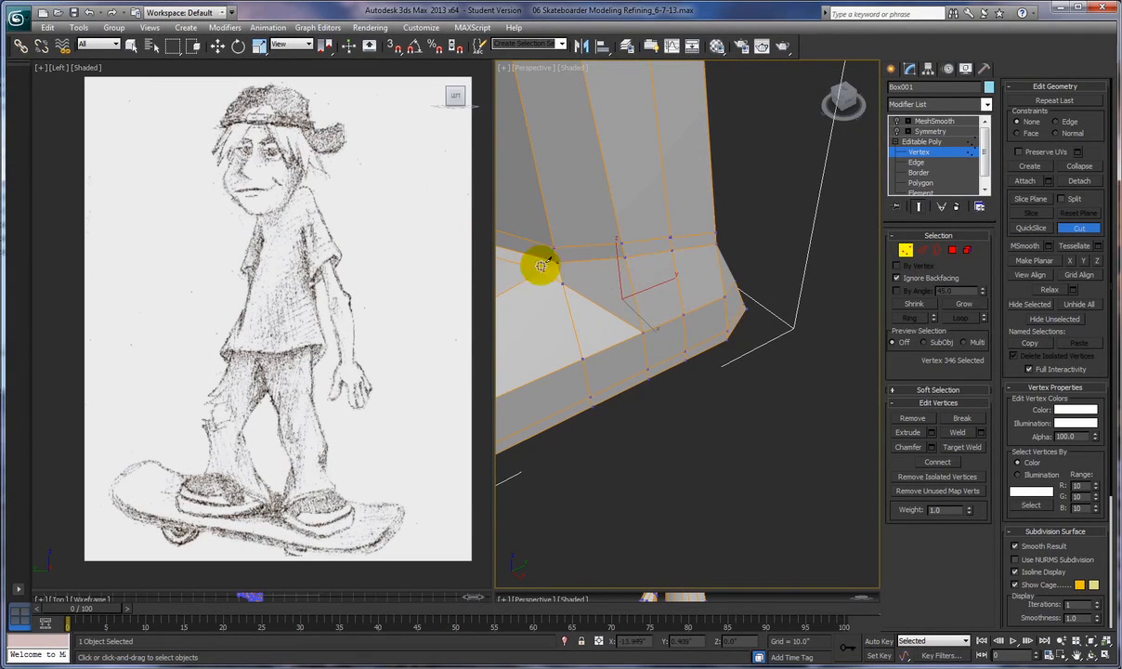
# Cut a diagonal edge from the instep cut to the inner toe-side vertex, then move its upper vertex to about Y -2.52", Z 6.532"
pyautogui.keyDown('alt'); pyautogui.moveTo(618, 319); pyautogui.dragTo(646, 291, button='middle'); pyautogui.keyUp('alt')
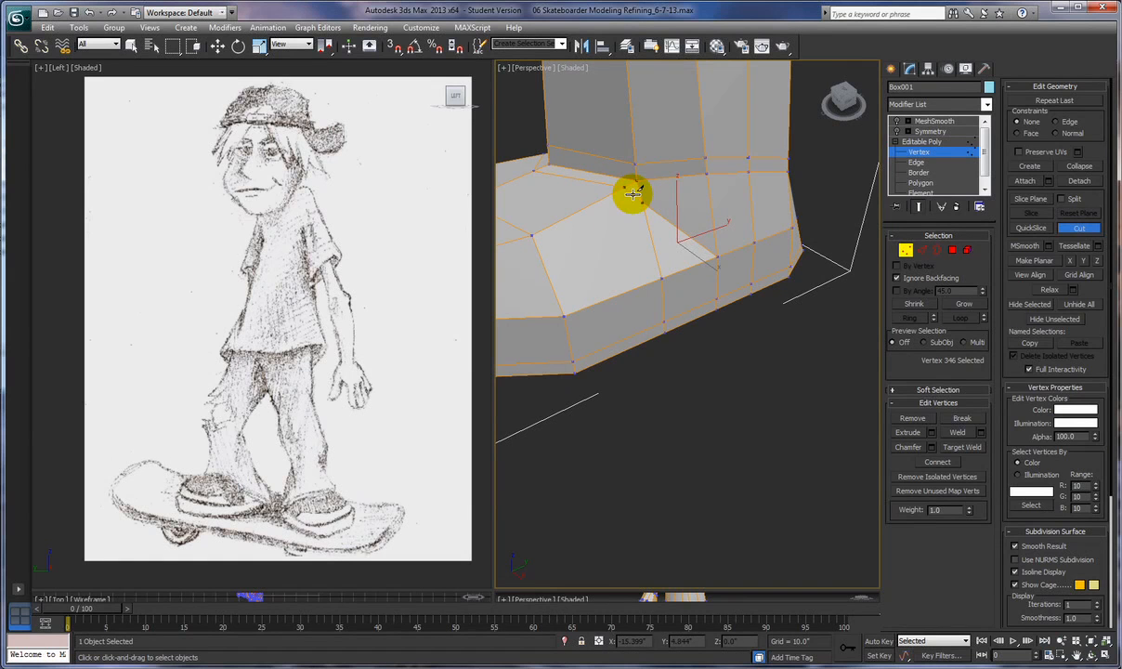
pyautogui.click(631, 195)
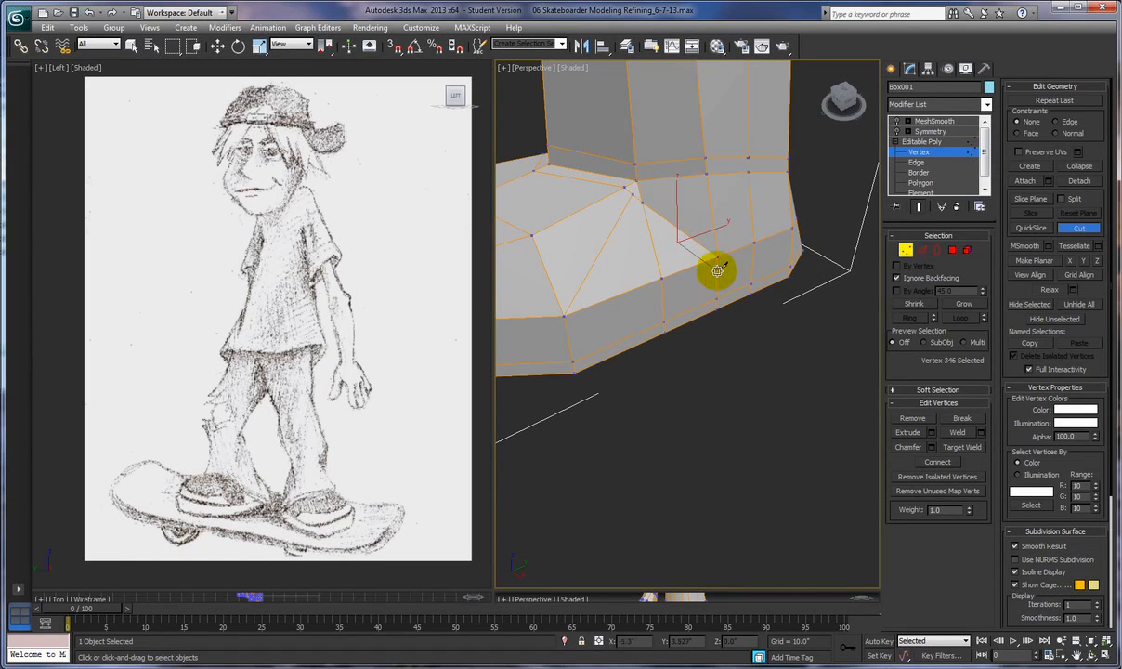
pyautogui.rightClick(632, 255)
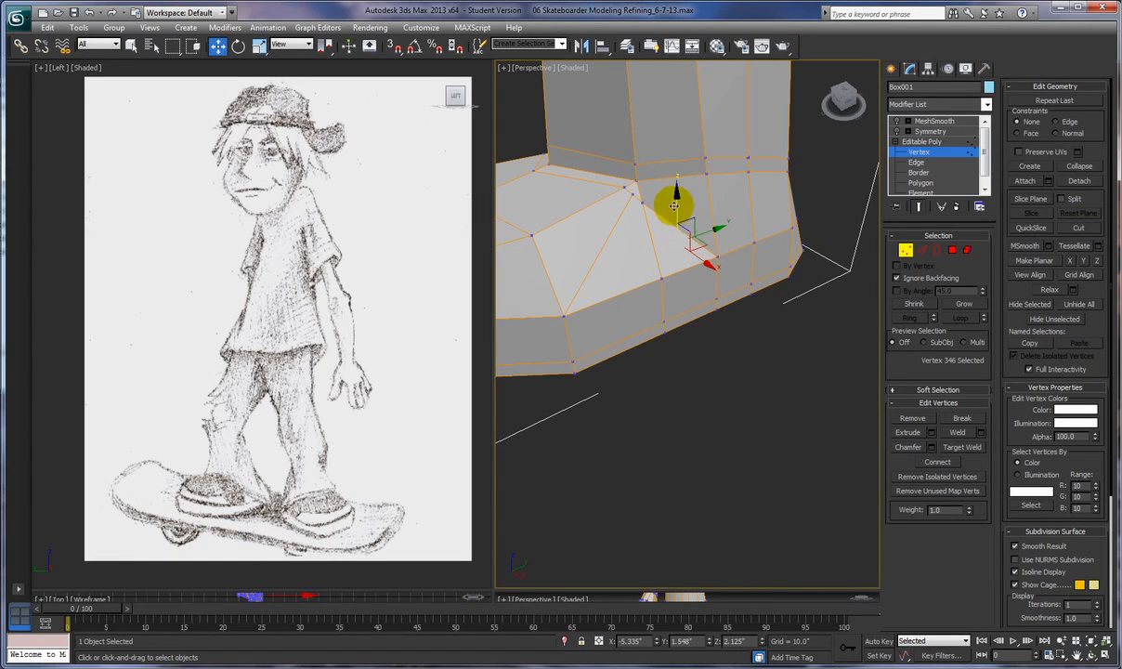
pyautogui.click(632, 192)
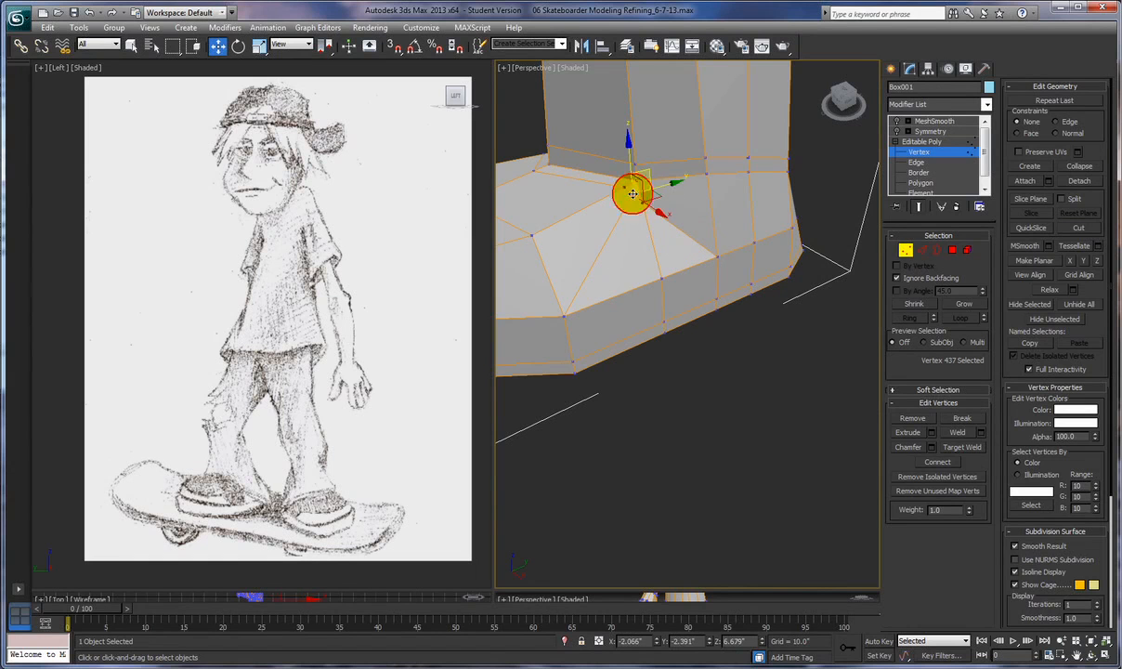
pyautogui.moveTo(641, 174); pyautogui.dragTo(628, 221)
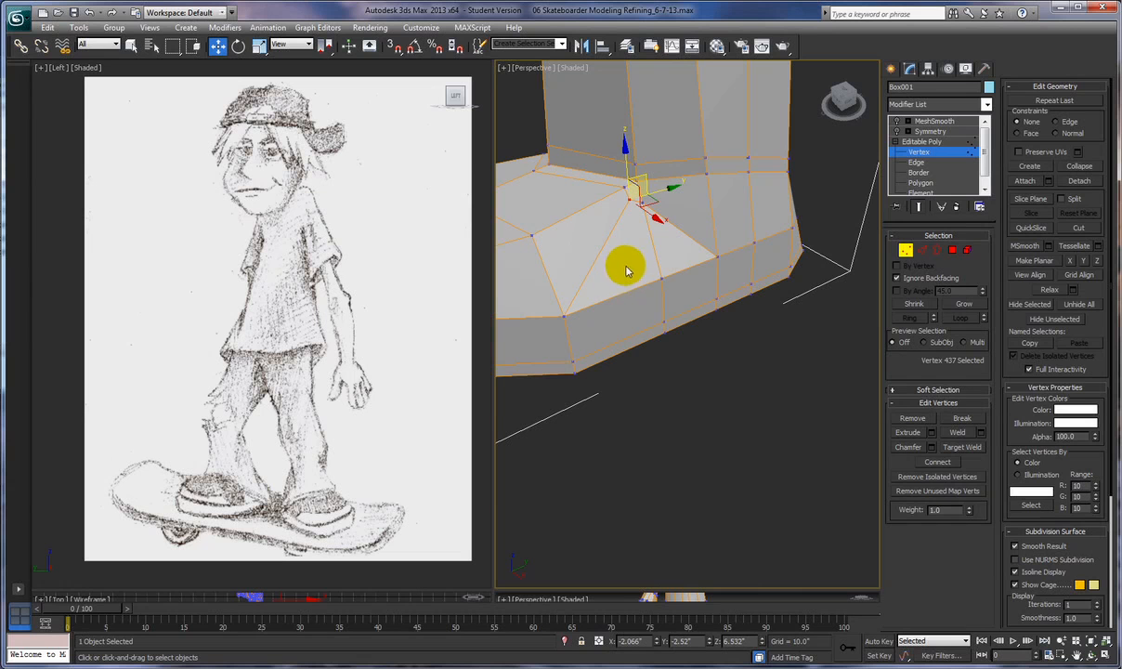
# Cut a matching diagonal edge on the shoe's outer side from the instep cut to the mid-height vertex near the toe
pyautogui.keyDown('alt'); pyautogui.moveTo(623, 270); pyautogui.dragTo(808, 249, button='middle'); pyautogui.keyUp('alt')
pyautogui.click(1078, 227)
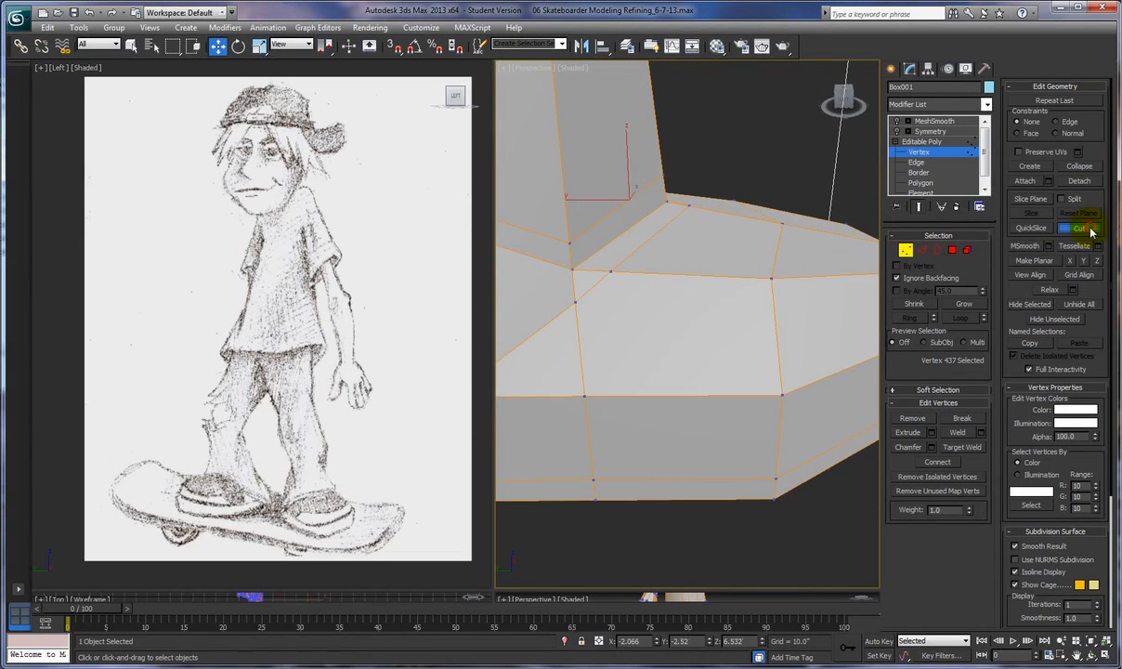
pyautogui.click(596, 284)
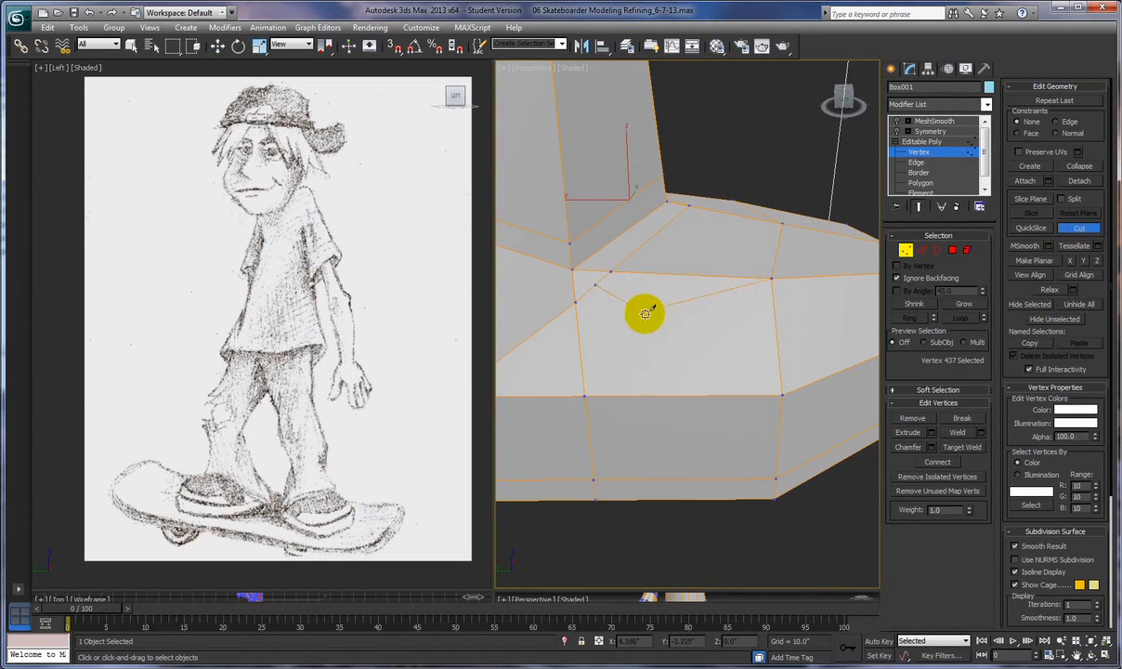
pyautogui.click(781, 394)
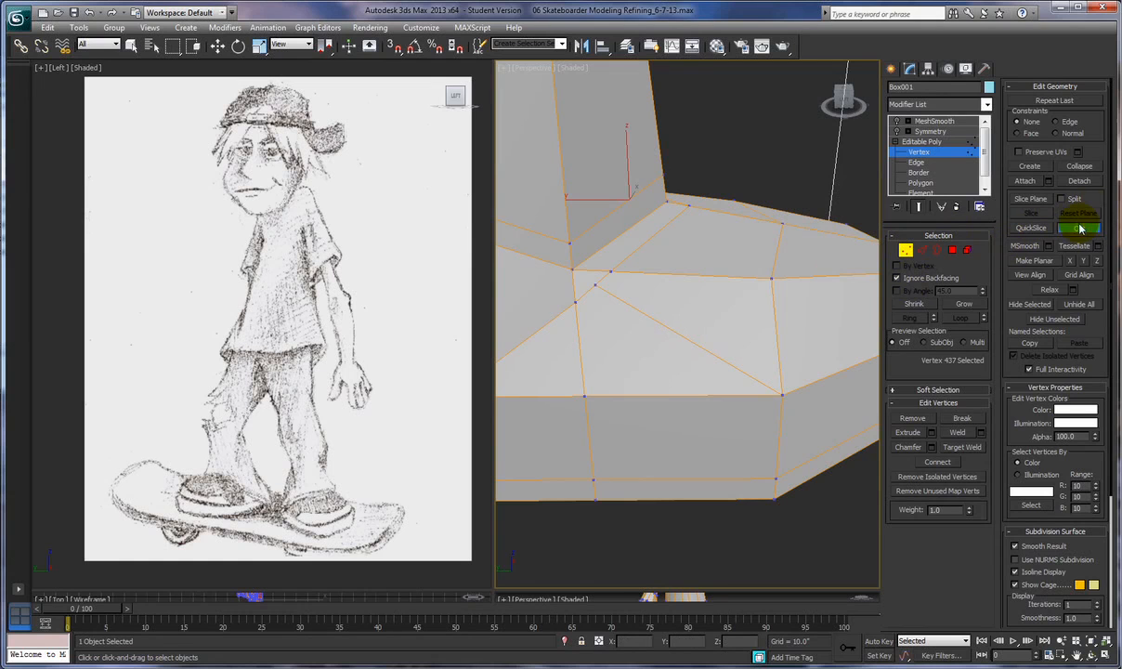
pyautogui.click(1078, 229)
# Move the upper vertex of the outer diagonal edge toward the ankle corner, to about Y -2.434", Z 5.853"
pyautogui.click(596, 284)
pyautogui.moveTo(596, 284)
pyautogui.mouseDown()
pyautogui.moveTo(572, 265)
pyautogui.moveTo(585, 281)
pyautogui.mouseUp()
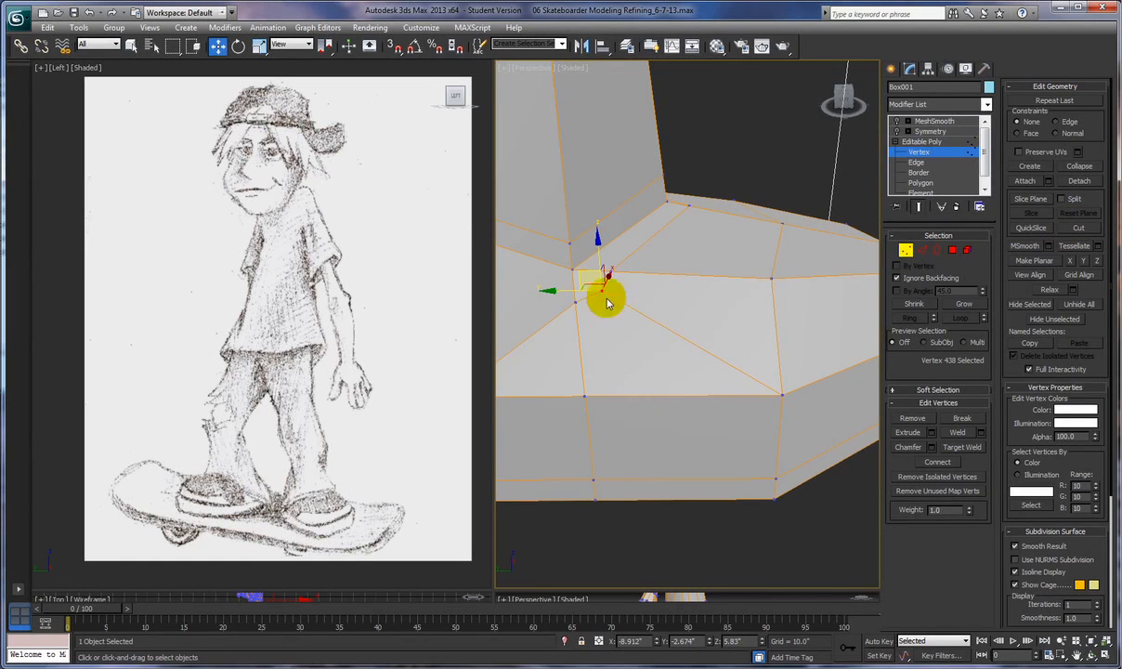
pyautogui.moveTo(581, 273); pyautogui.dragTo(611, 271)
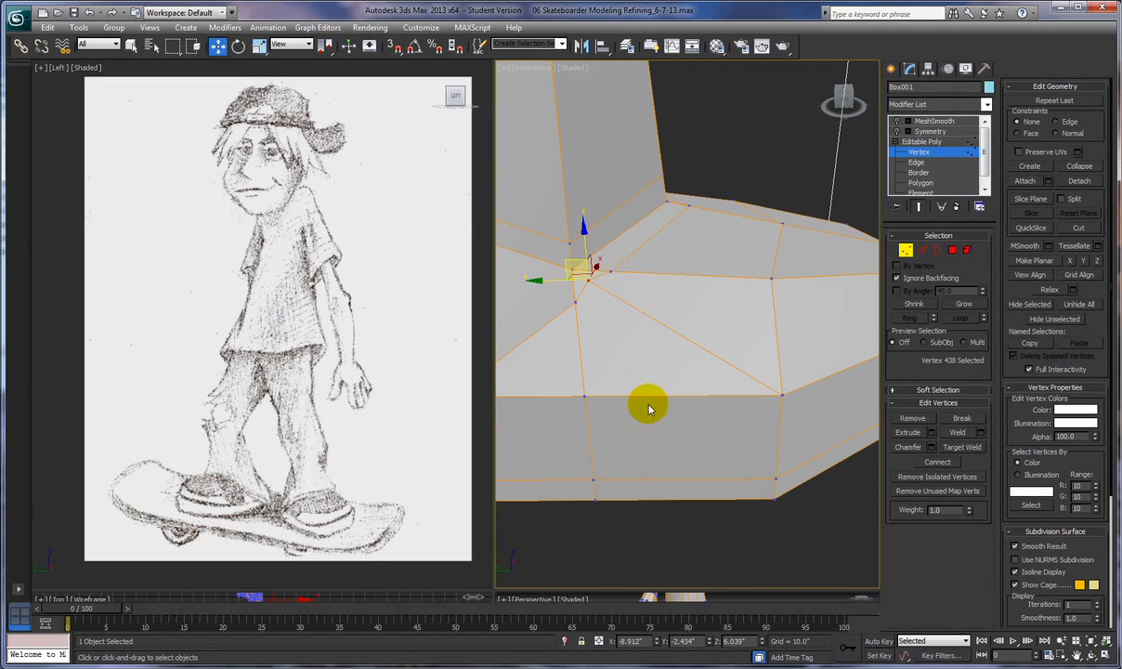
pyautogui.moveTo(641, 373)
pyautogui.keyDown('alt'); pyautogui.mouseDown(button='middle')
pyautogui.moveTo(711, 374)
pyautogui.moveTo(681, 375)
pyautogui.mouseUp(button='middle'); pyautogui.keyUp('alt')
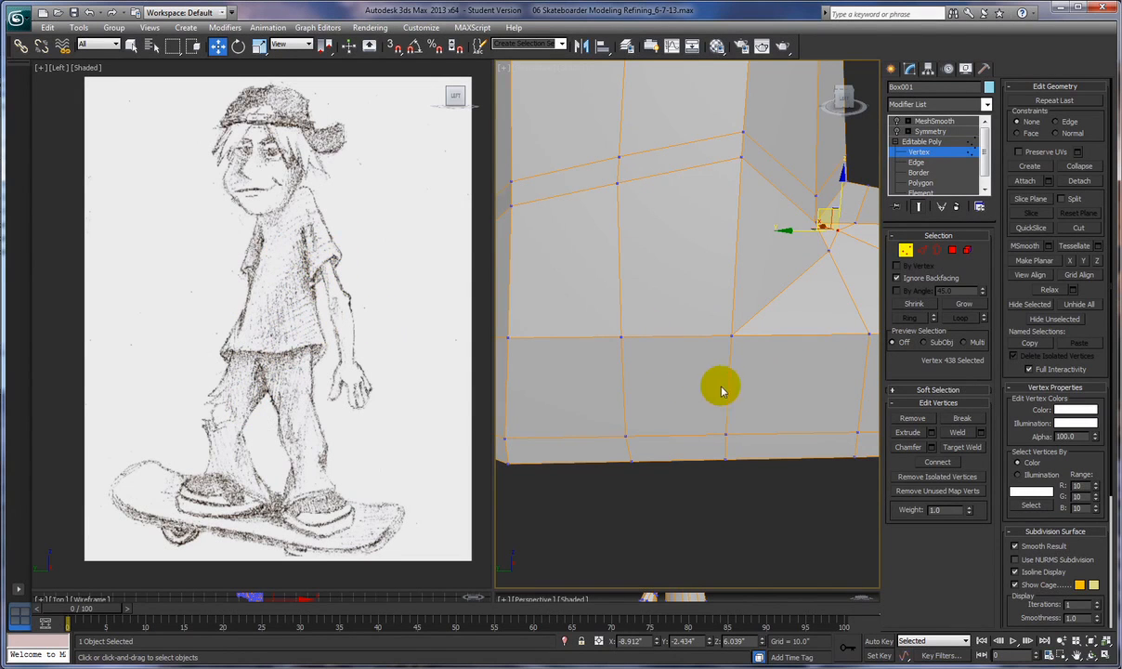
pyautogui.moveTo(766, 362); pyautogui.dragTo(724, 365, button='middle')
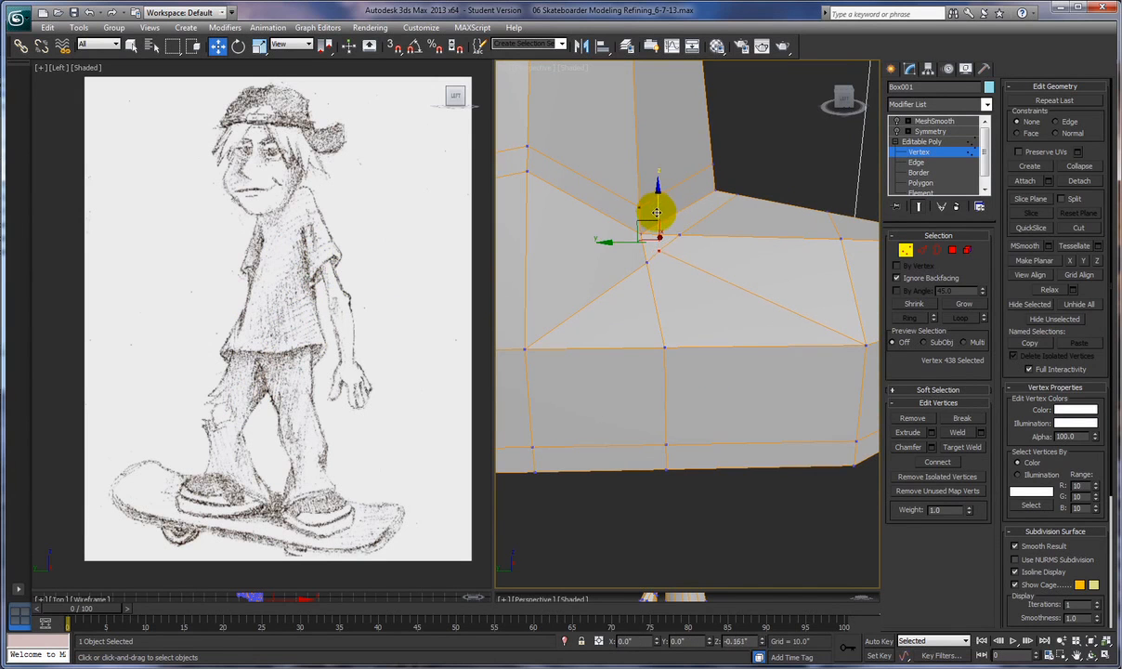
# Move the upper vertex of the inner diagonal edge closer to the ankle corner, to about Y -2.386", Z 6.657"
pyautogui.keyDown('alt'); pyautogui.moveTo(744, 363); pyautogui.dragTo(514, 366, button='middle'); pyautogui.keyUp('alt')
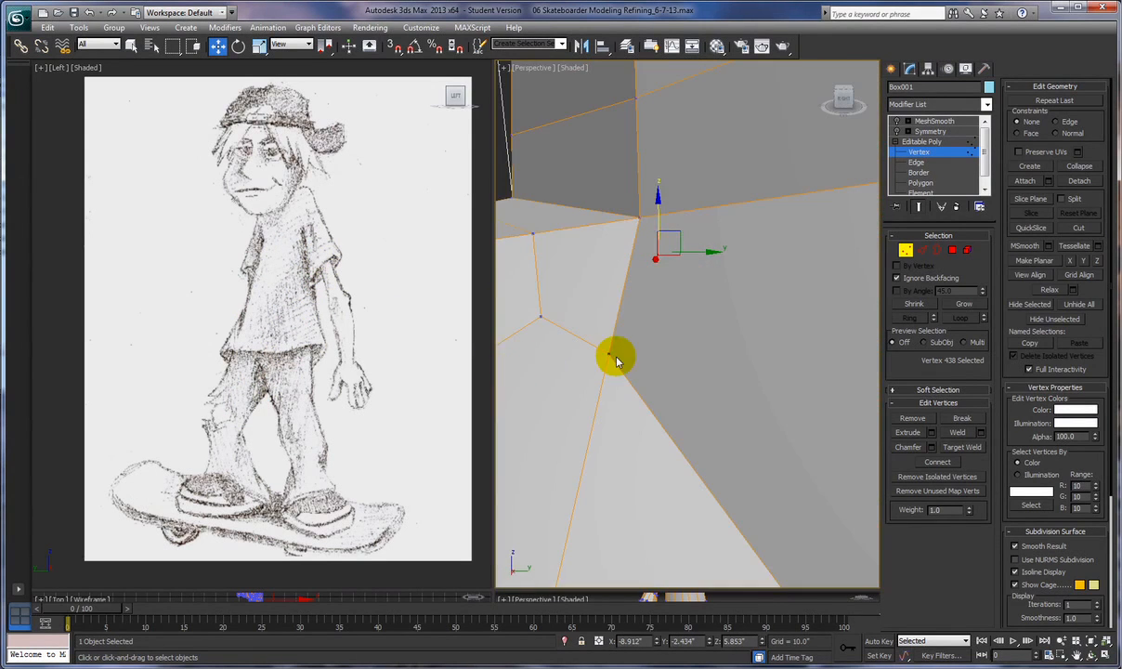
pyautogui.scroll(-6, 620, 358)
pyautogui.scroll(3, 622, 363)
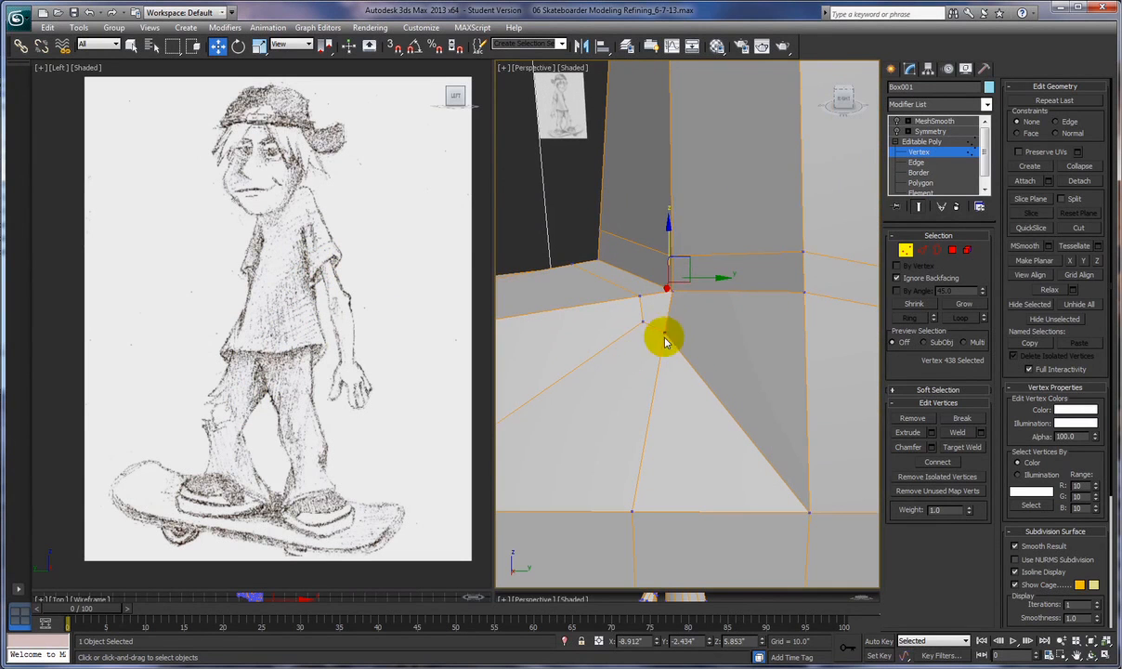
pyautogui.click(641, 300)
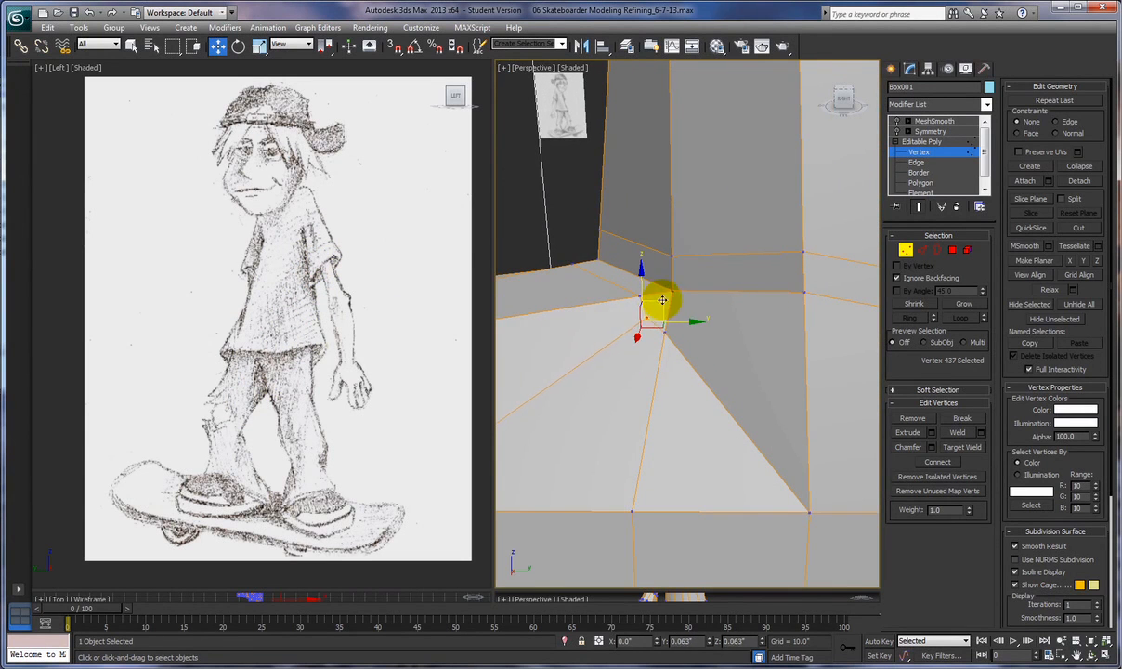
pyautogui.keyDown('alt'); pyautogui.moveTo(661, 301); pyautogui.dragTo(673, 376, button='middle'); pyautogui.keyUp('alt')
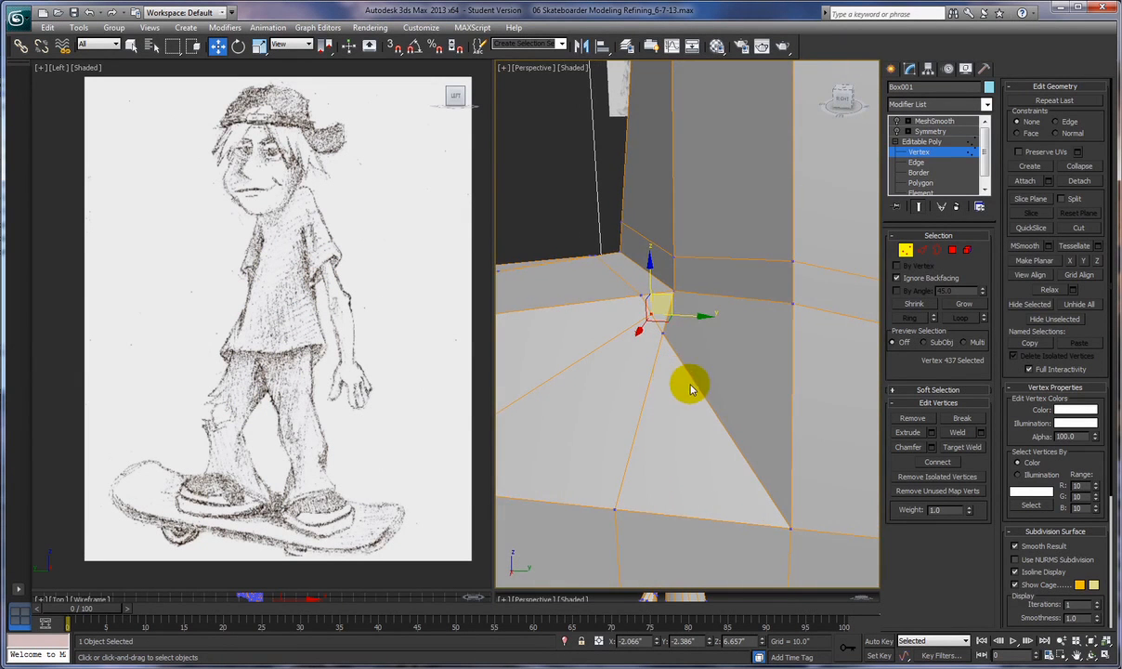
# Lower the front pair of ankle-loop vertices on the shoe's outer side toward the mid-height edge, the upper one to about Z 5.191"
pyautogui.scroll(-3, 688, 388)
pyautogui.scroll(4, 738, 381)
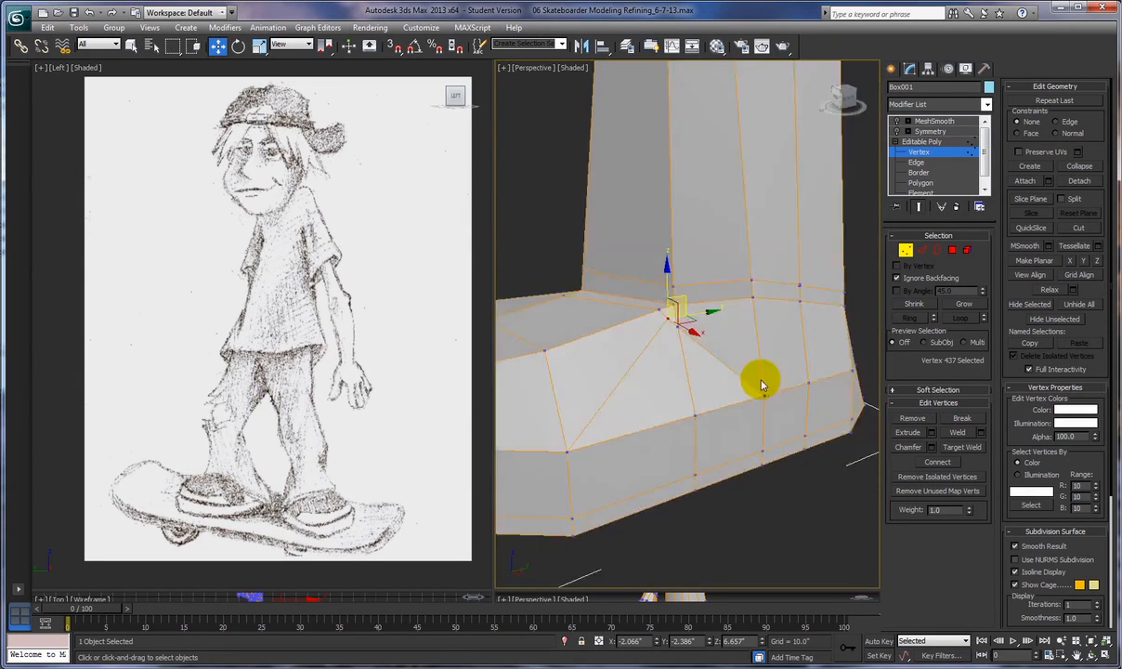
pyautogui.moveTo(771, 420); pyautogui.dragTo(777, 359, button='middle')
pyautogui.scroll(-5, 785, 386)
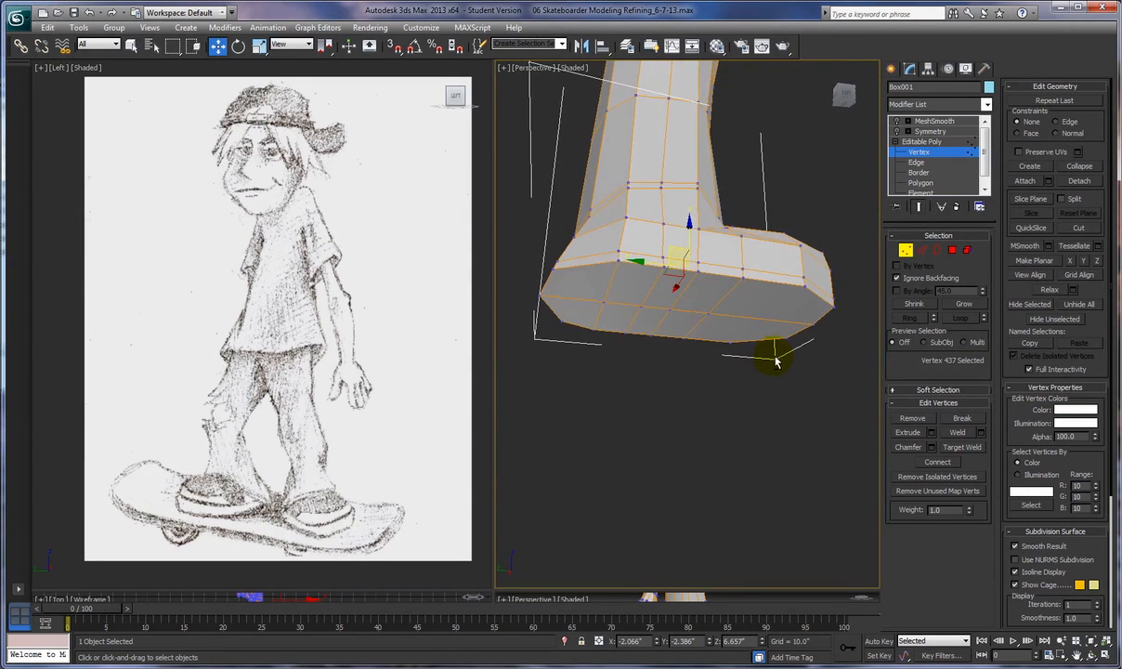
pyautogui.click(668, 308)
pyautogui.keyDown('alt'); pyautogui.moveTo(671, 313); pyautogui.dragTo(704, 313, button='middle'); pyautogui.keyUp('alt')
pyautogui.scroll(5, 697, 295)
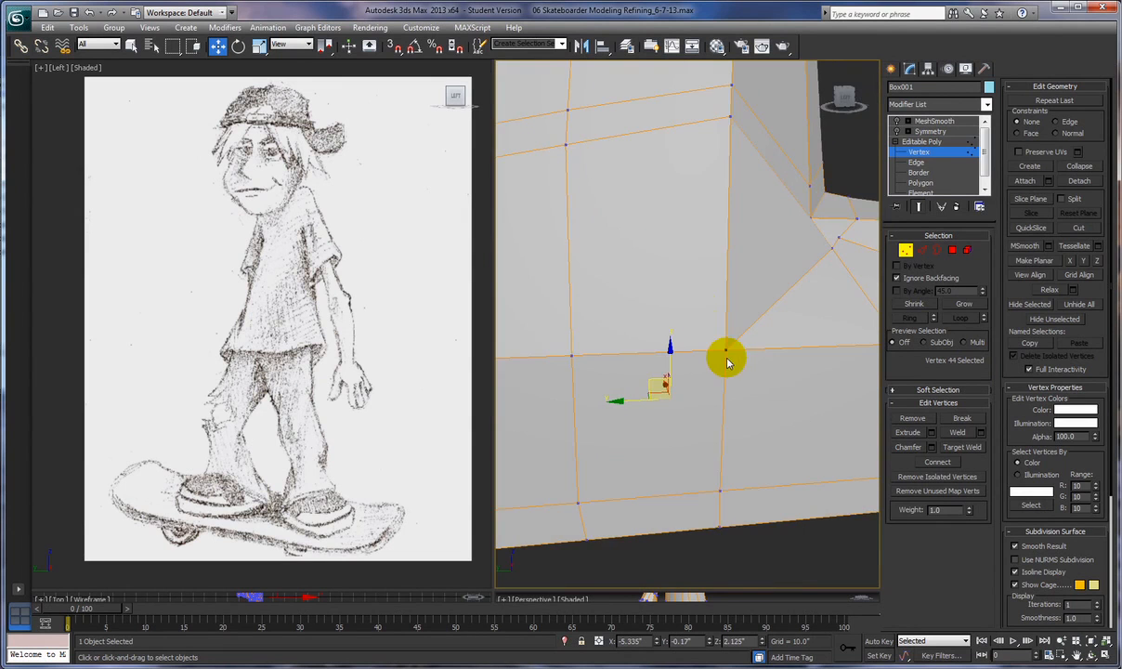
pyautogui.scroll(-3, 727, 363)
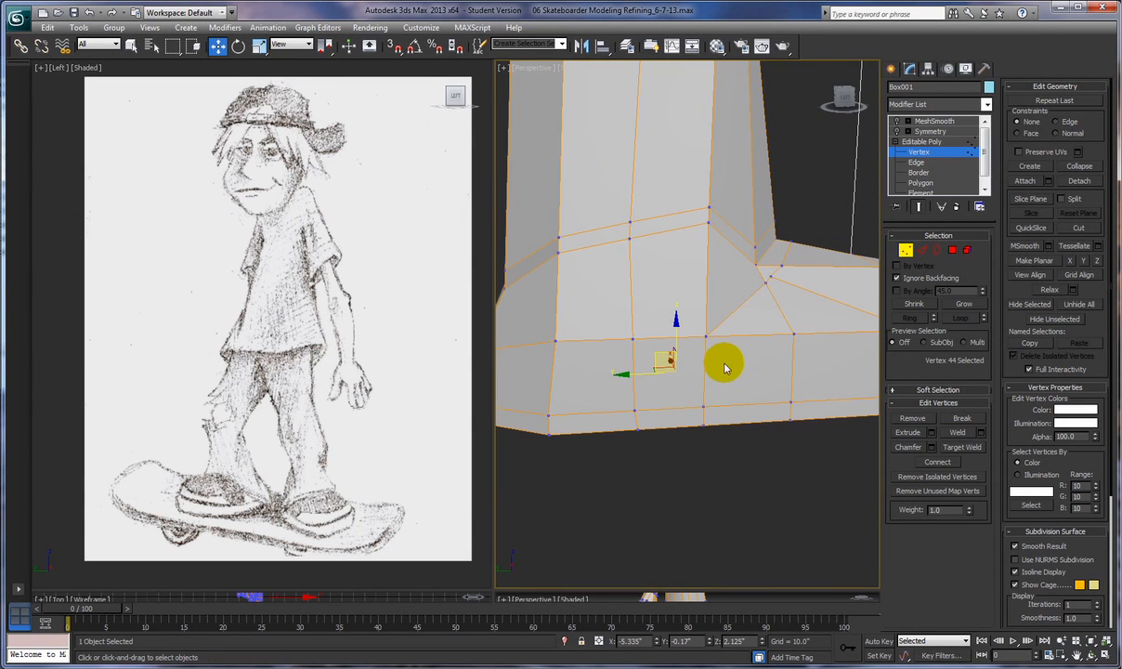
pyautogui.click(707, 218)
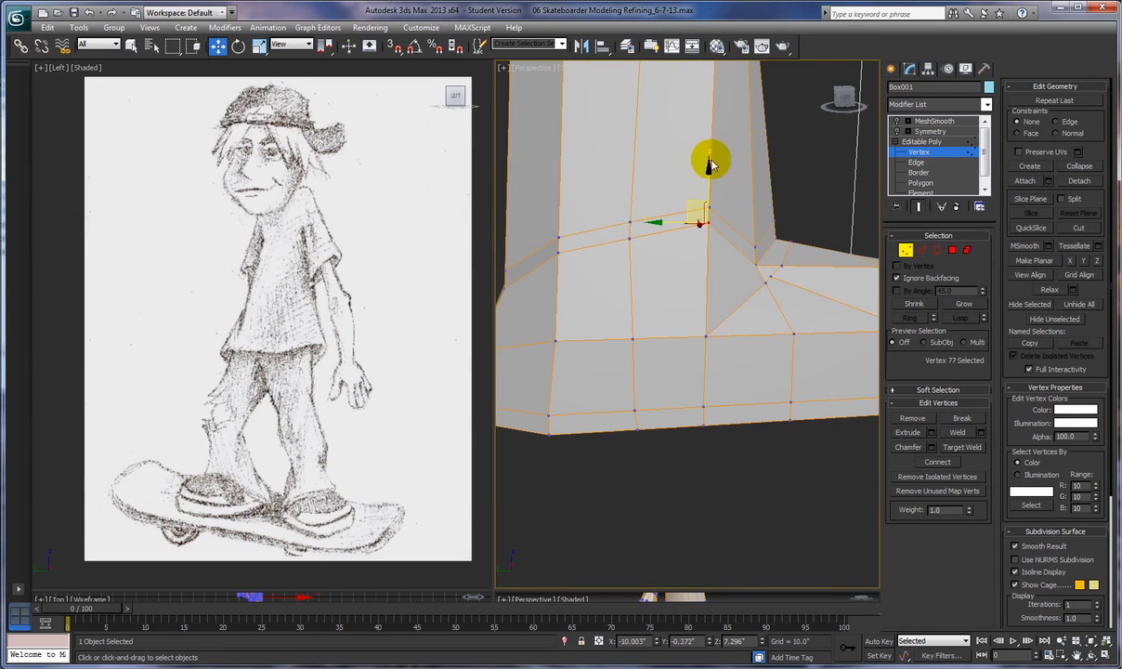
pyautogui.moveTo(707, 168); pyautogui.dragTo(702, 266)
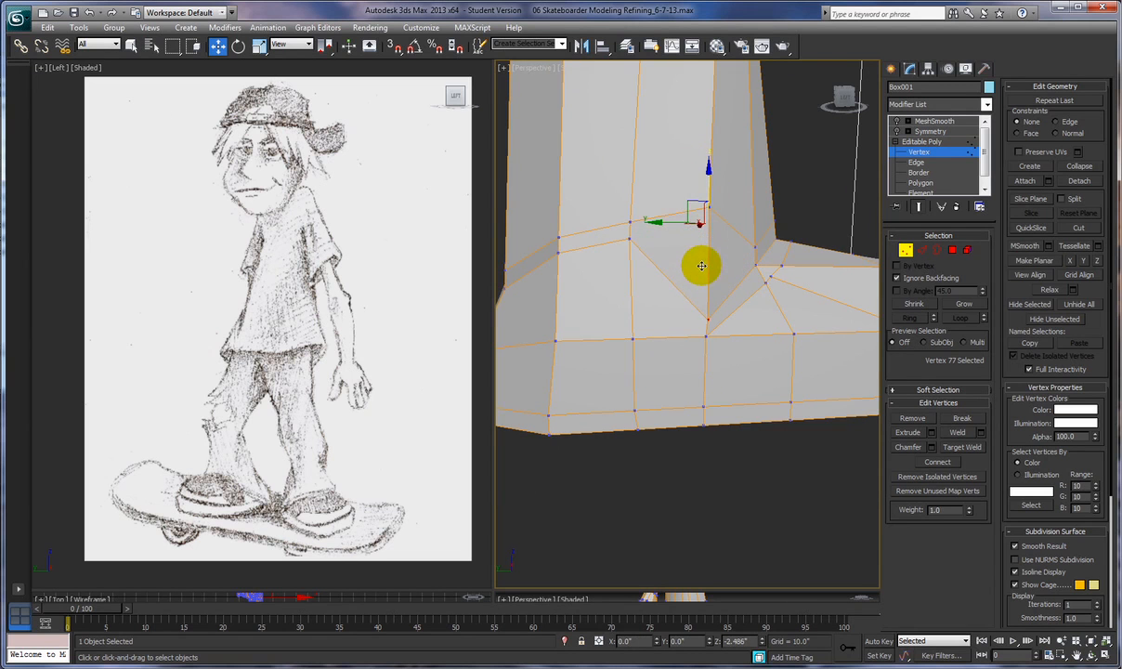
pyautogui.click(708, 207)
pyautogui.moveTo(709, 170); pyautogui.dragTo(705, 256)
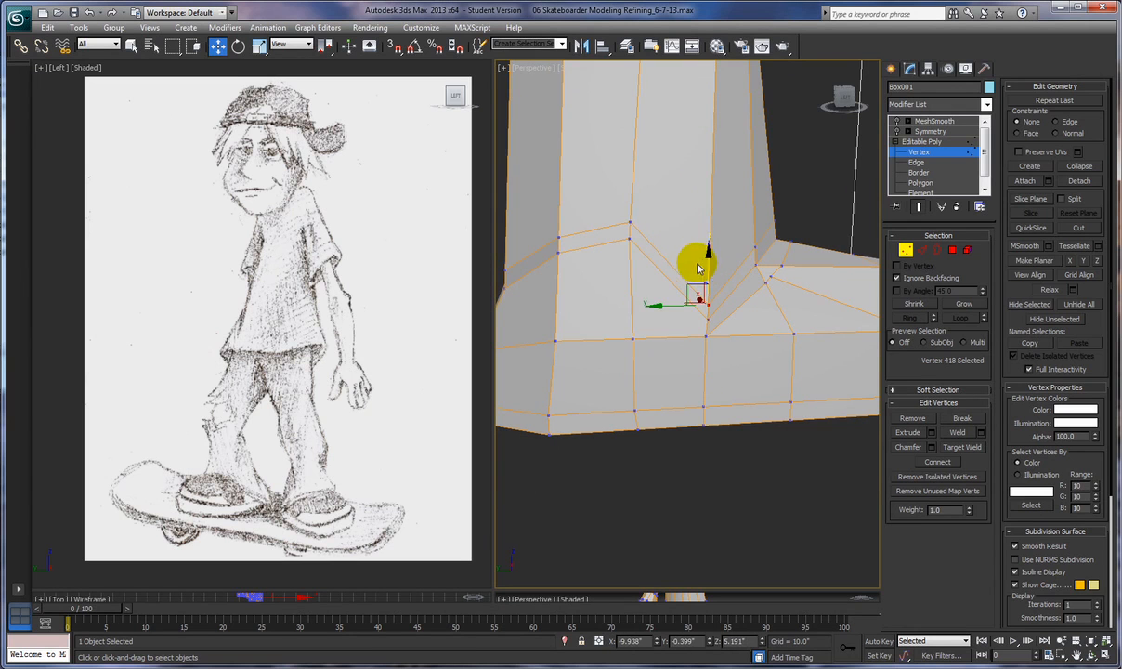
# Lower the middle pair of ankle-loop vertices on the outer side, the lower one to about Z 4.654" and the upper one just above it
pyautogui.click(627, 237)
pyautogui.moveTo(628, 205); pyautogui.dragTo(623, 289)
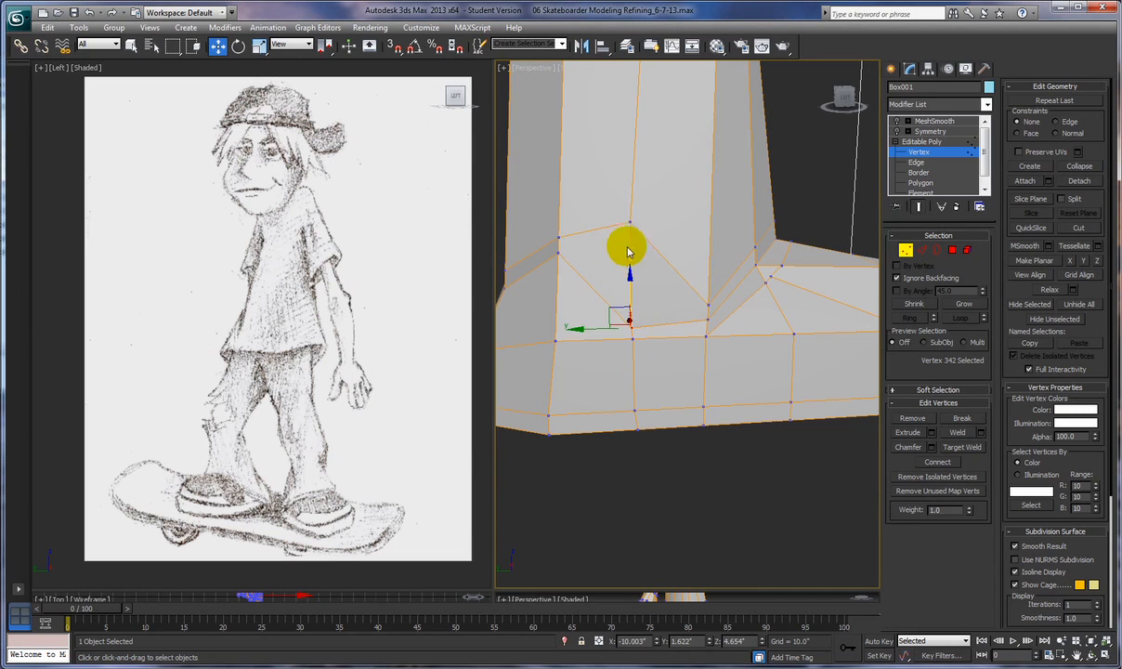
pyautogui.click(626, 221)
pyautogui.moveTo(628, 195); pyautogui.dragTo(626, 283)
# Lower the rear pair of ankle-loop vertices on the outer side in line with the middle pair, the upper one to about Z 4.933"
pyautogui.click(560, 254)
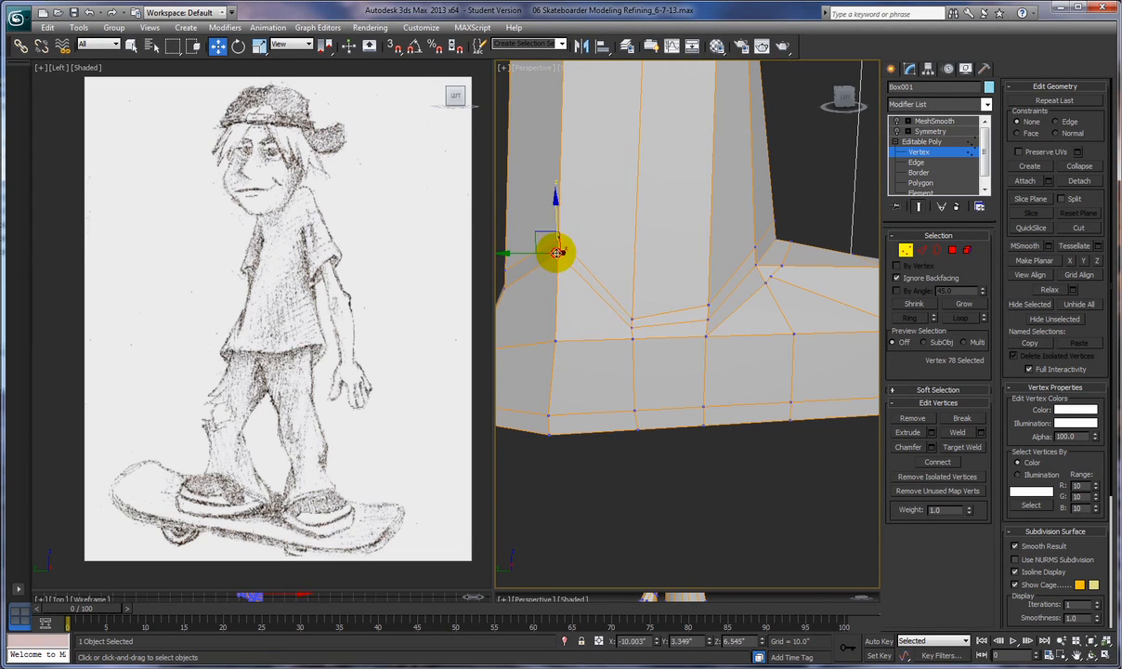
pyautogui.moveTo(556, 207); pyautogui.dragTo(553, 302)
pyautogui.click(556, 234)
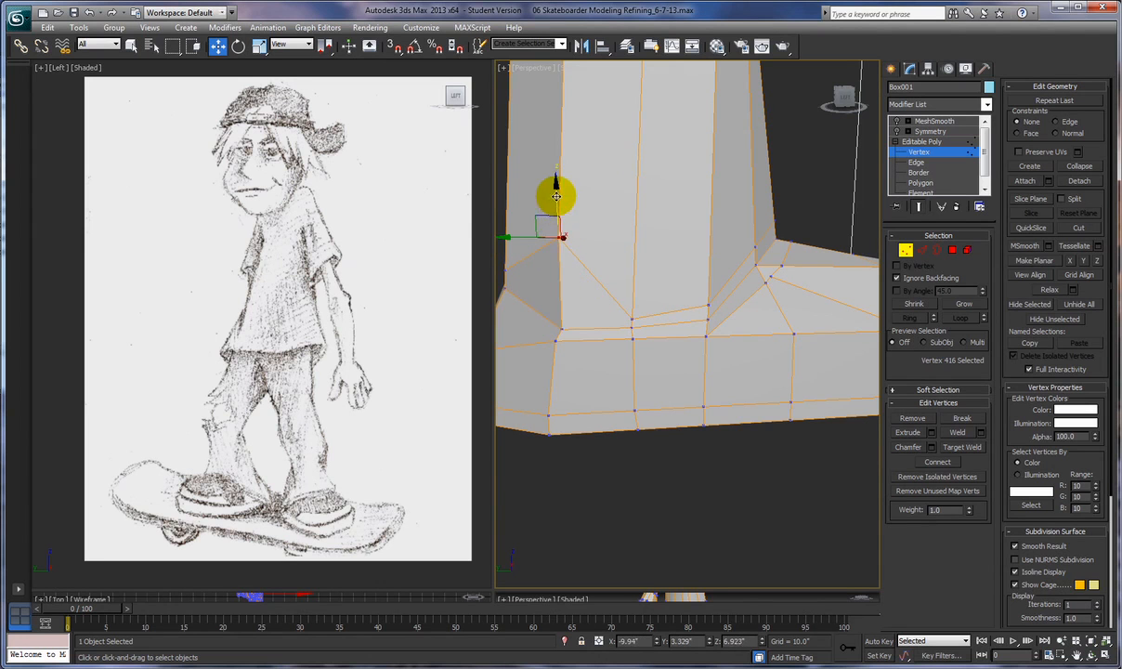
pyautogui.moveTo(552, 228); pyautogui.dragTo(546, 270)
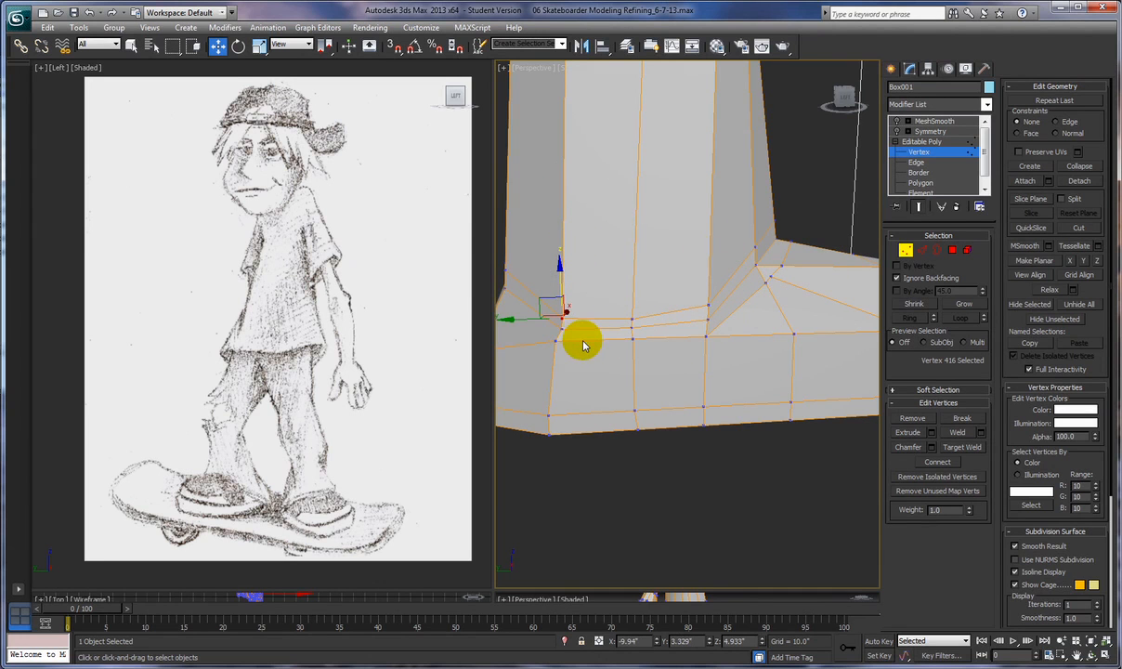
# Move the outer heel corner's ankle-loop vertices down and back, the lower to about Y 5.701", Z 4.138" and the upper to Y 5.582", Z 4.398"
pyautogui.keyDown('alt'); pyautogui.moveTo(585, 343); pyautogui.dragTo(614, 346, button='middle'); pyautogui.keyUp('alt')
pyautogui.click(603, 294)
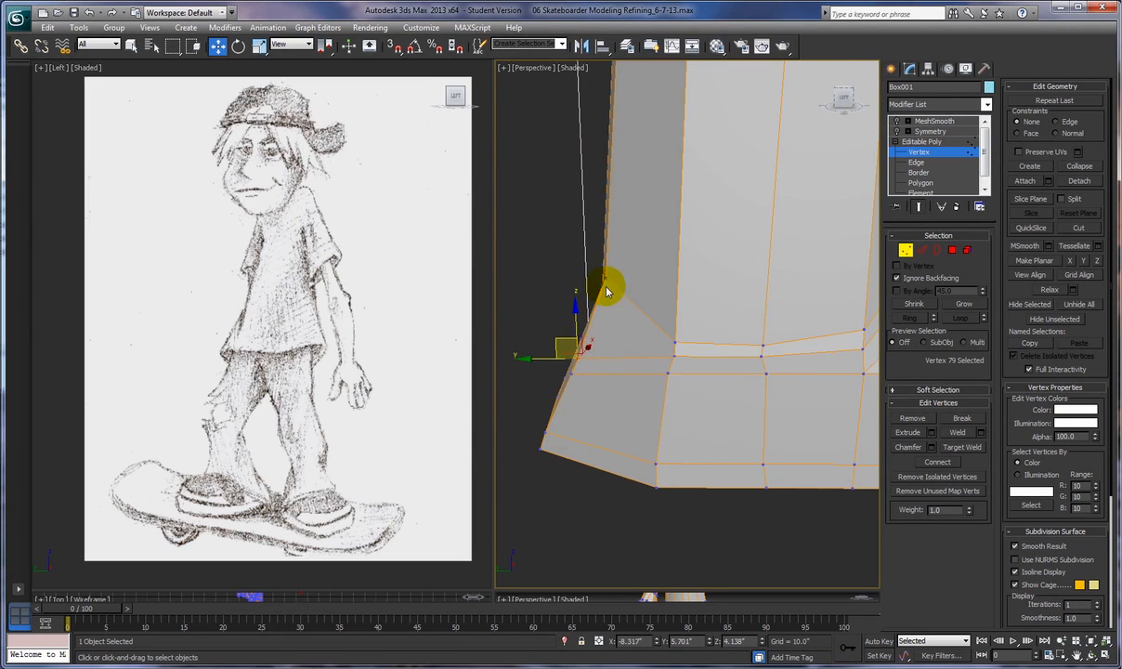
pyautogui.click(606, 278)
pyautogui.moveTo(586, 259); pyautogui.dragTo(563, 331)
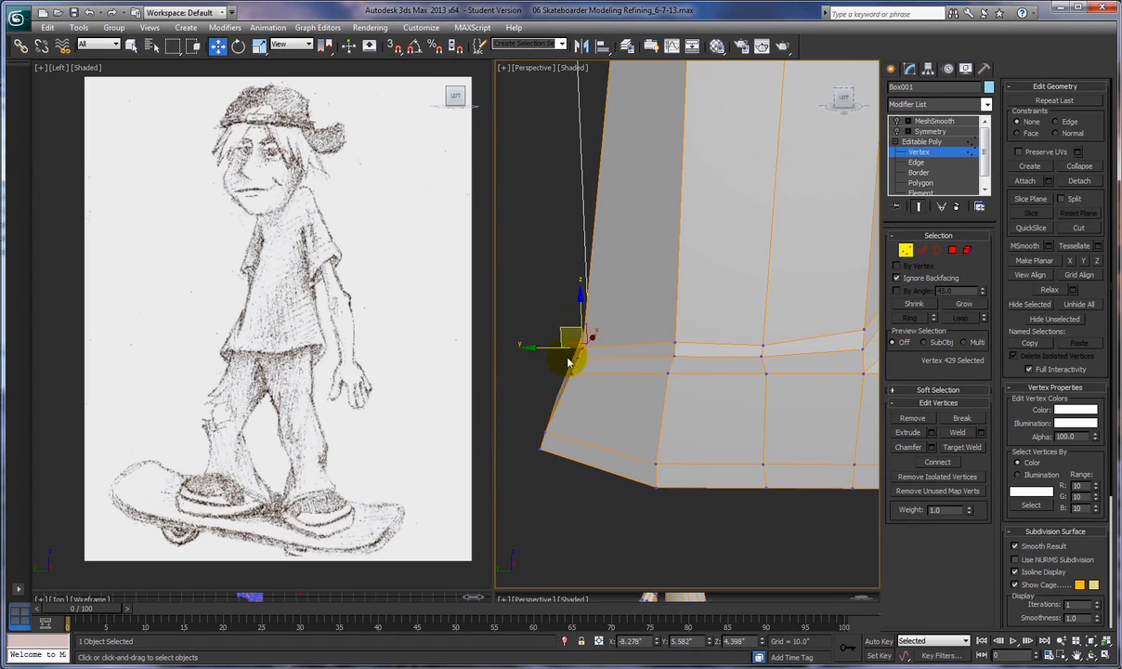
# Move the two ankle-loop vertices at the back centre of the heel down and back, the lower one to about Y 6.218", Z 4.24"
pyautogui.keyDown('alt'); pyautogui.moveTo(697, 379); pyautogui.dragTo(648, 375, button='middle'); pyautogui.keyUp('alt')
pyautogui.click(743, 294)
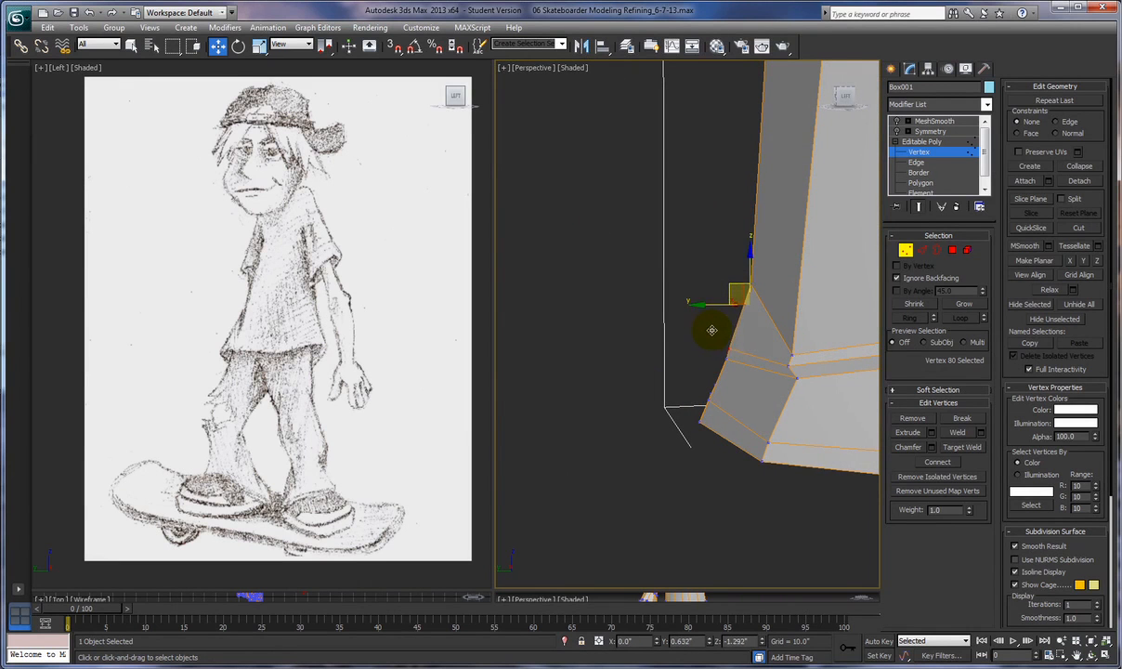
pyautogui.moveTo(713, 331)
pyautogui.mouseDown()
pyautogui.moveTo(744, 288)
pyautogui.moveTo(719, 320)
pyautogui.mouseUp()
pyautogui.click(749, 282)
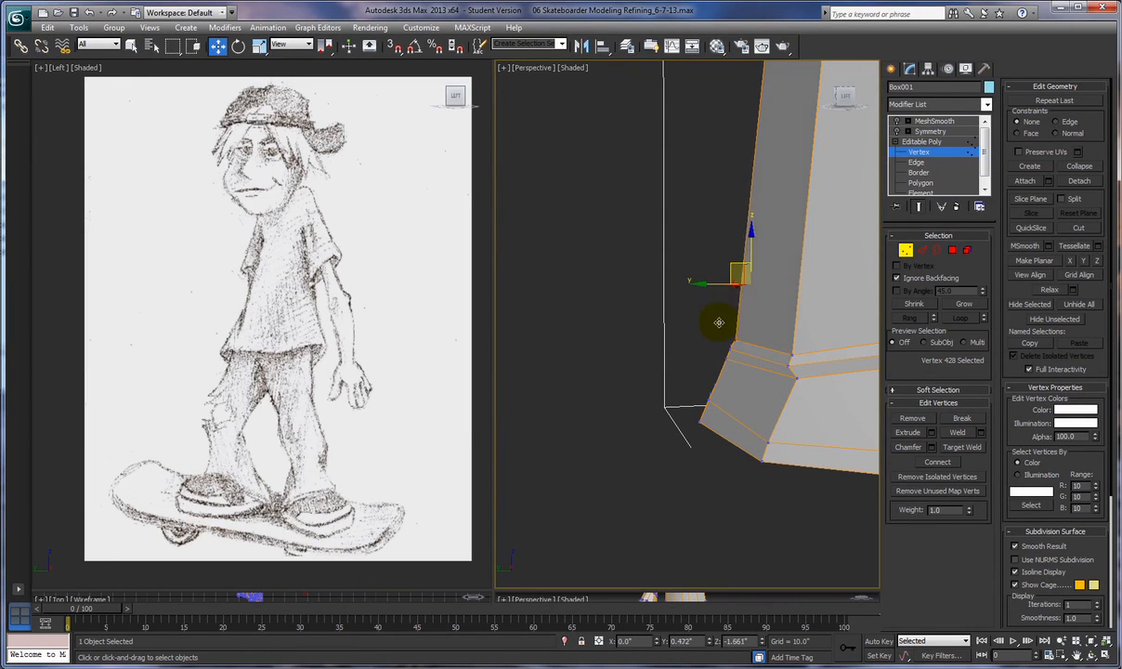
# Lower the mid-height edge's vertices at the outer heel corner and heel centre toward the sole, the centre one to about Y 6.821", Z 2.944"
pyautogui.click(796, 379)
pyautogui.moveTo(797, 379); pyautogui.dragTo(759, 404)
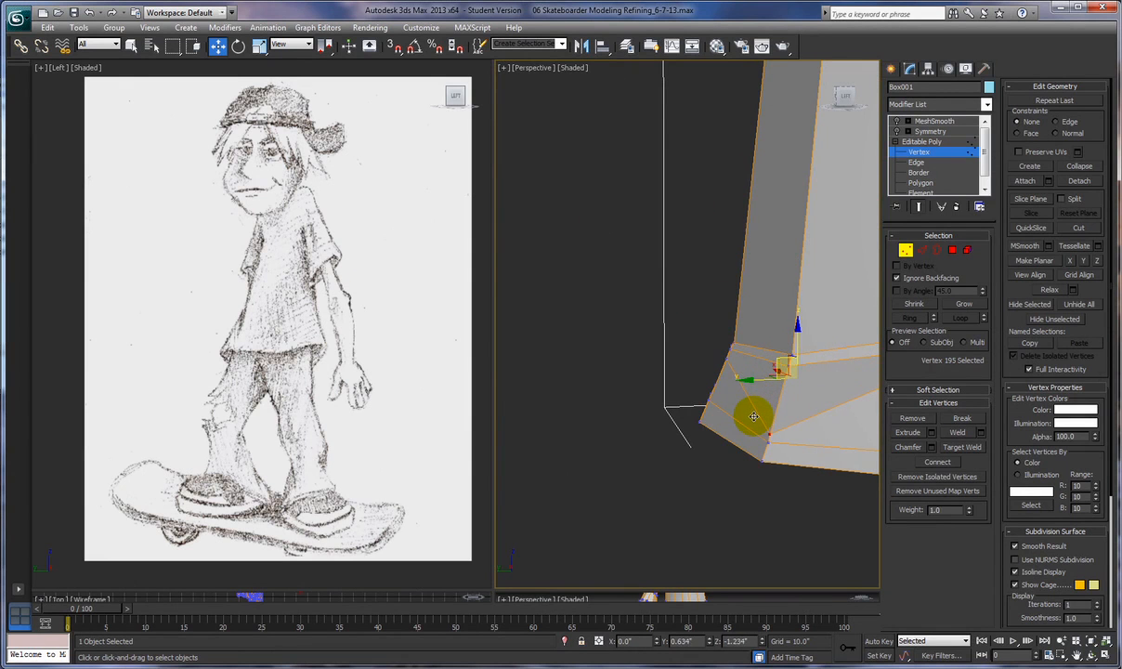
pyautogui.moveTo(753, 417); pyautogui.dragTo(734, 379)
pyautogui.click(728, 362)
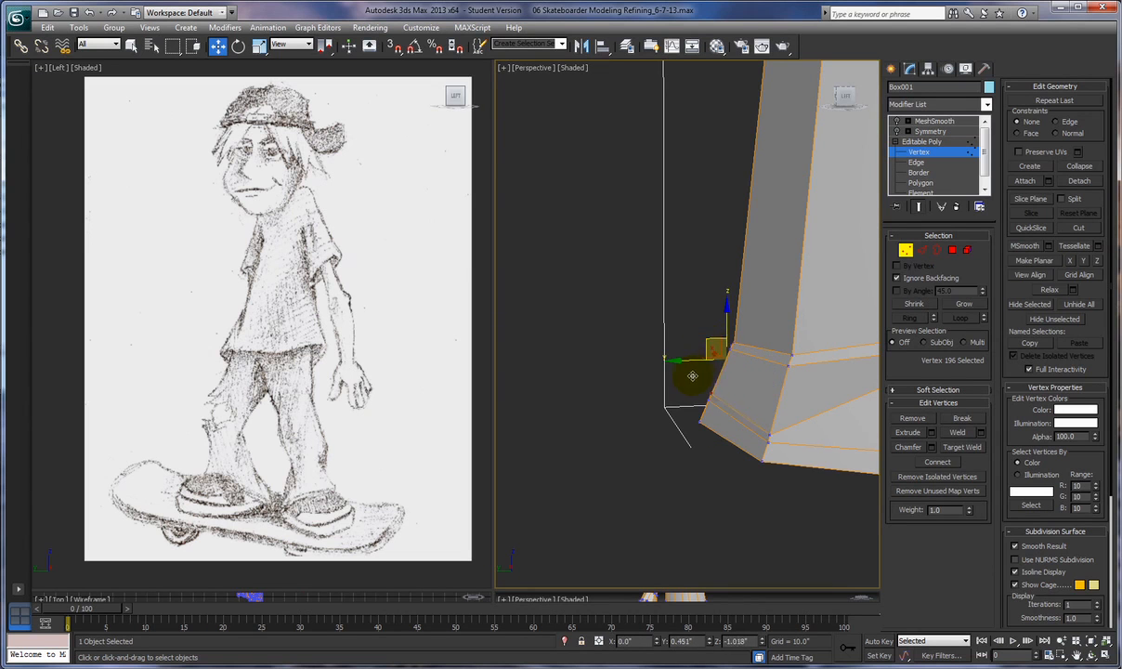
pyautogui.moveTo(691, 374); pyautogui.dragTo(265, 506)
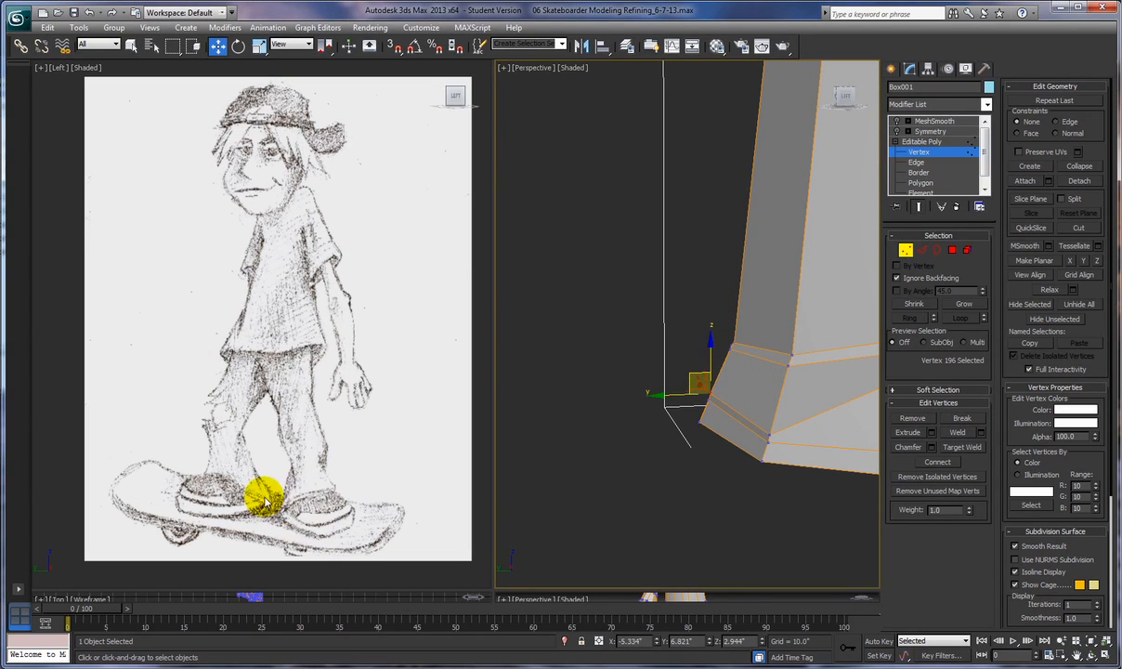
# Fine-tune the two lower vertices at the outer heel corner, placing the upper one at about Y 6.354", Z 2.693"
pyautogui.click(768, 441)
pyautogui.keyDown('alt'); pyautogui.moveTo(781, 401); pyautogui.dragTo(741, 397, button='middle'); pyautogui.keyUp('alt')
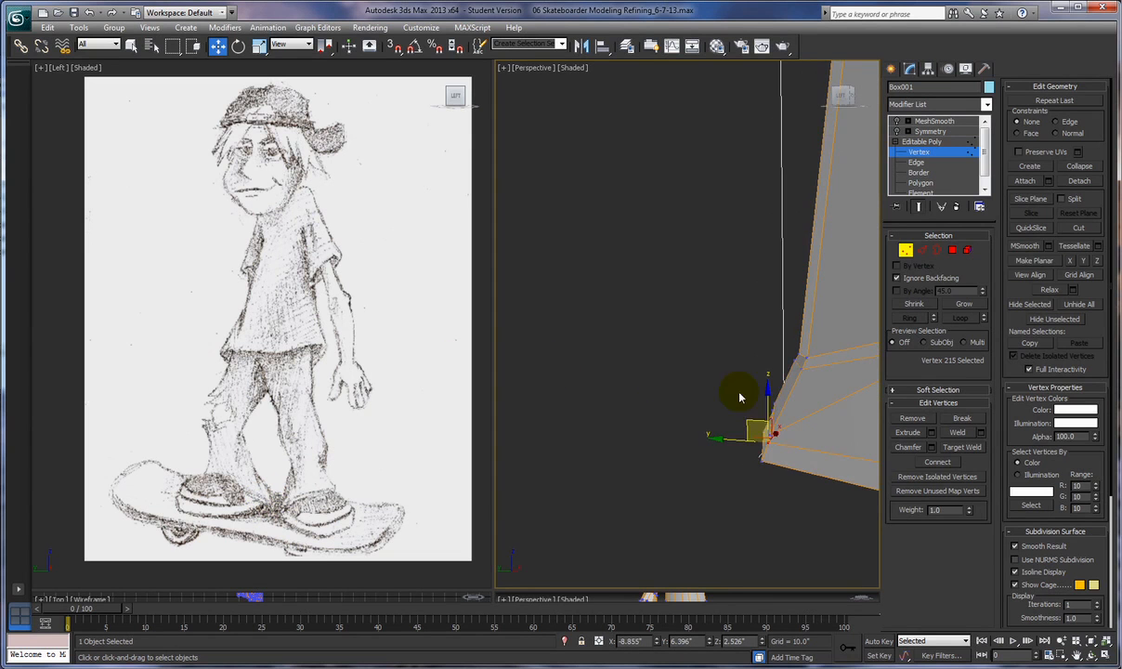
pyautogui.moveTo(748, 432); pyautogui.dragTo(770, 438)
pyautogui.click(765, 420)
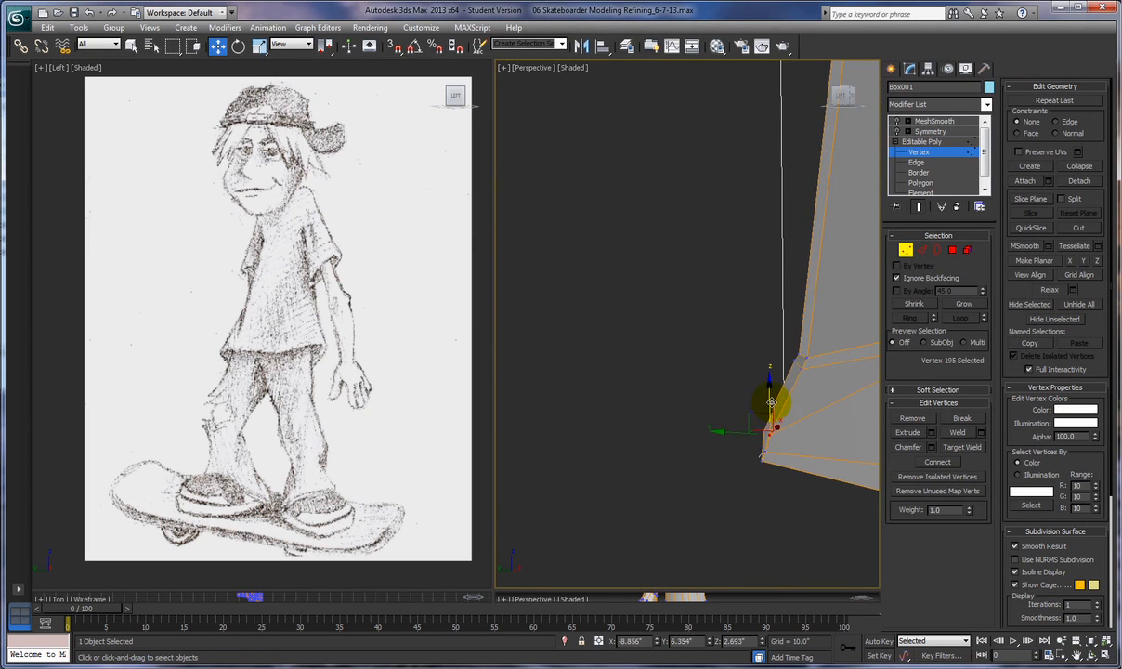
pyautogui.keyDown('alt'); pyautogui.moveTo(789, 422); pyautogui.dragTo(834, 422, button='middle'); pyautogui.keyUp('alt')
# Adjust the two lower heel-centre vertices, placing them at about Y 7.067", Z 2.334" and Y 6.94", Z 2.539"
pyautogui.click(701, 411)
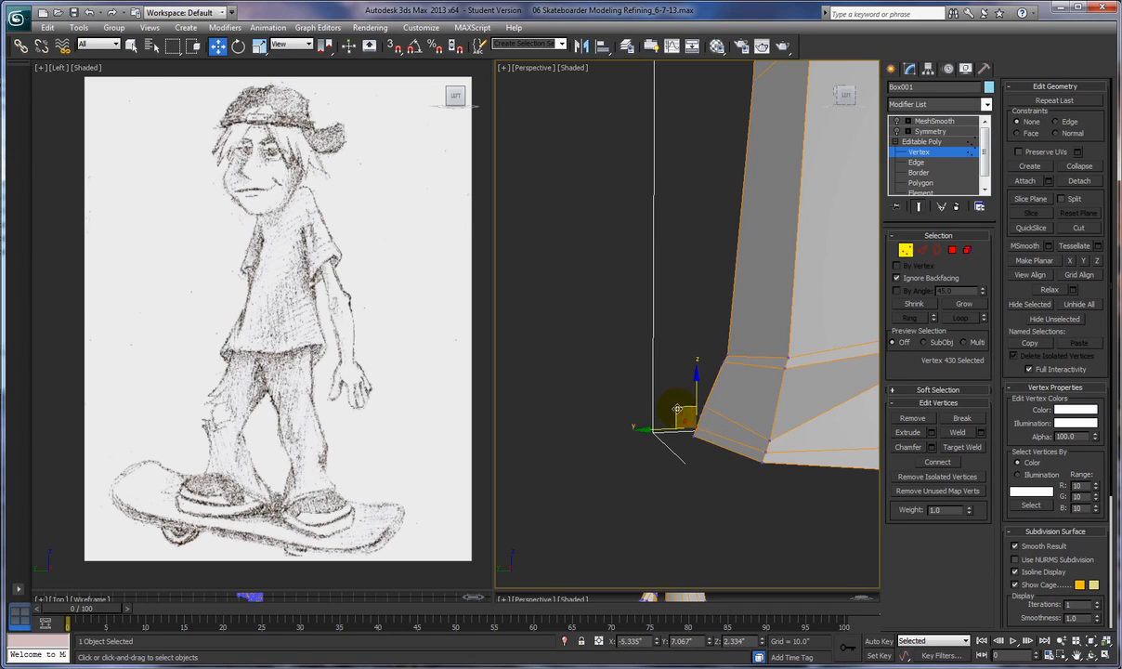
pyautogui.click(684, 407)
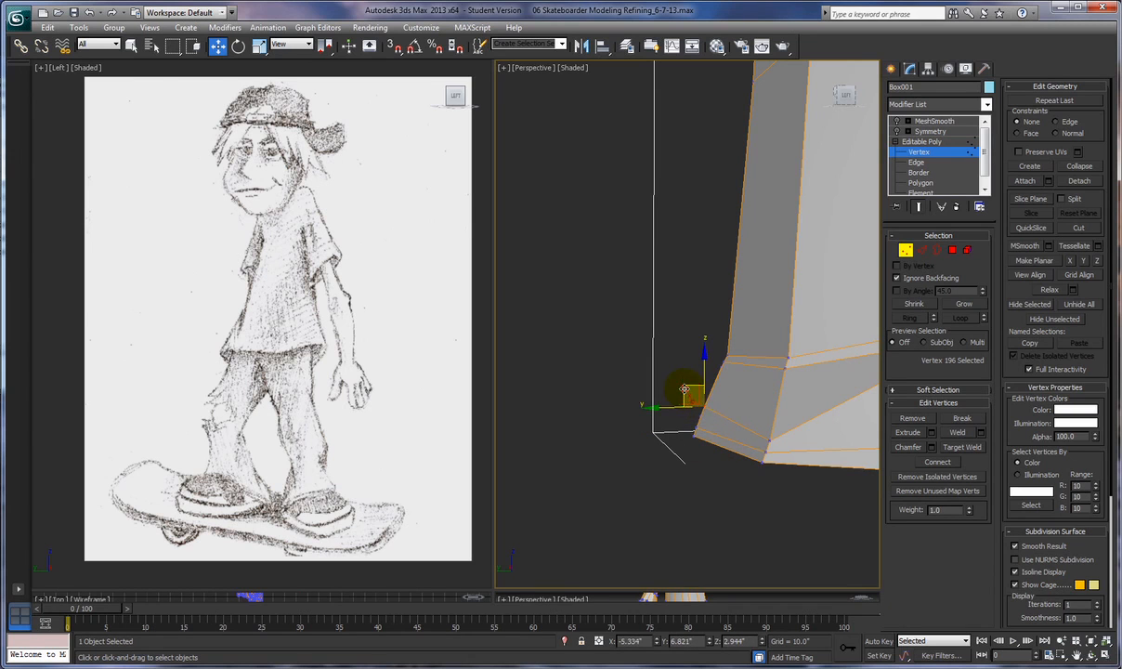
pyautogui.moveTo(681, 404); pyautogui.dragTo(681, 407)
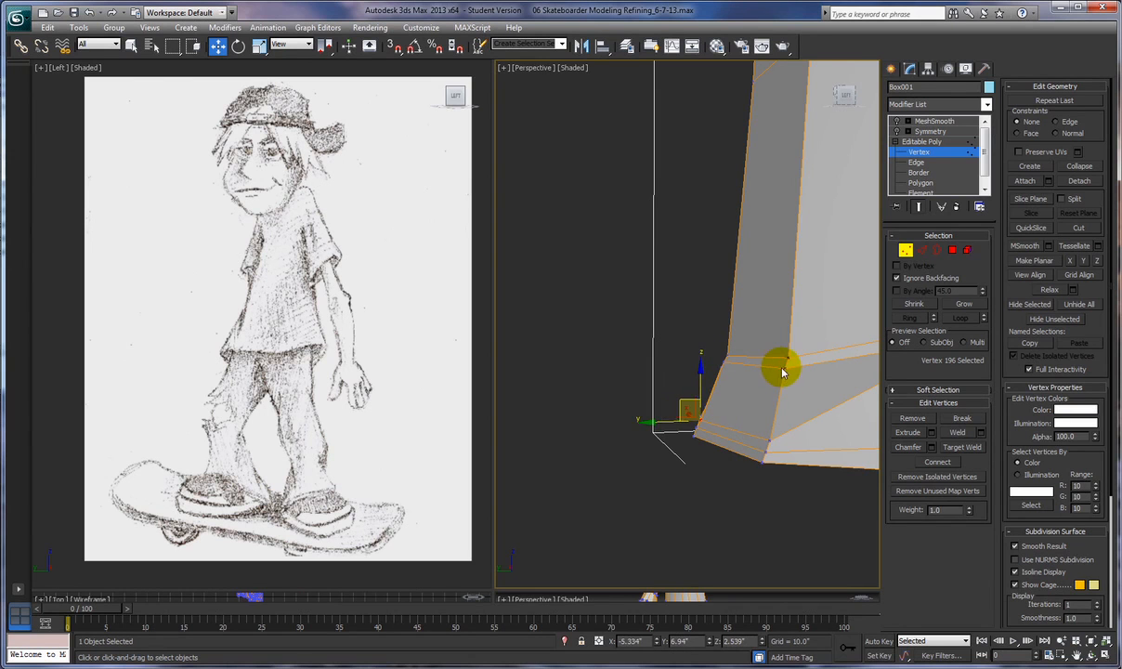
# Lower the bottom ankle-loop vertices around the heel, the outer corner to about Y 6.316", Z 2.792" and the centre to Y 6.827", Z 2.833"
pyautogui.click(783, 368)
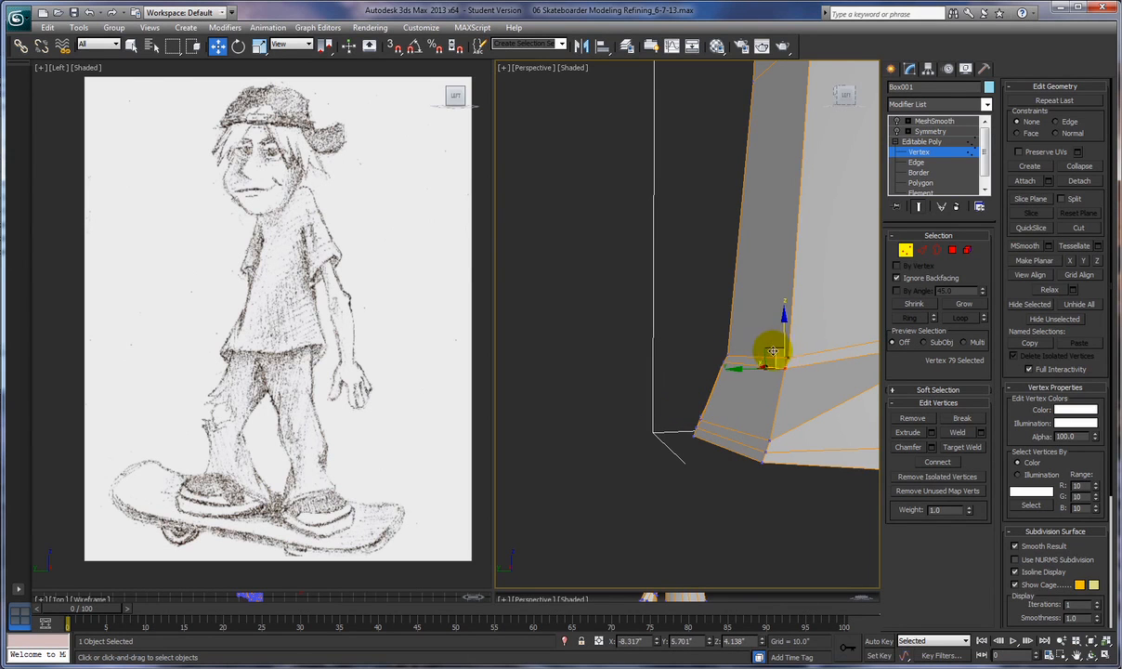
pyautogui.keyDown('alt'); pyautogui.moveTo(805, 375); pyautogui.dragTo(773, 380, button='middle'); pyautogui.keyUp('alt')
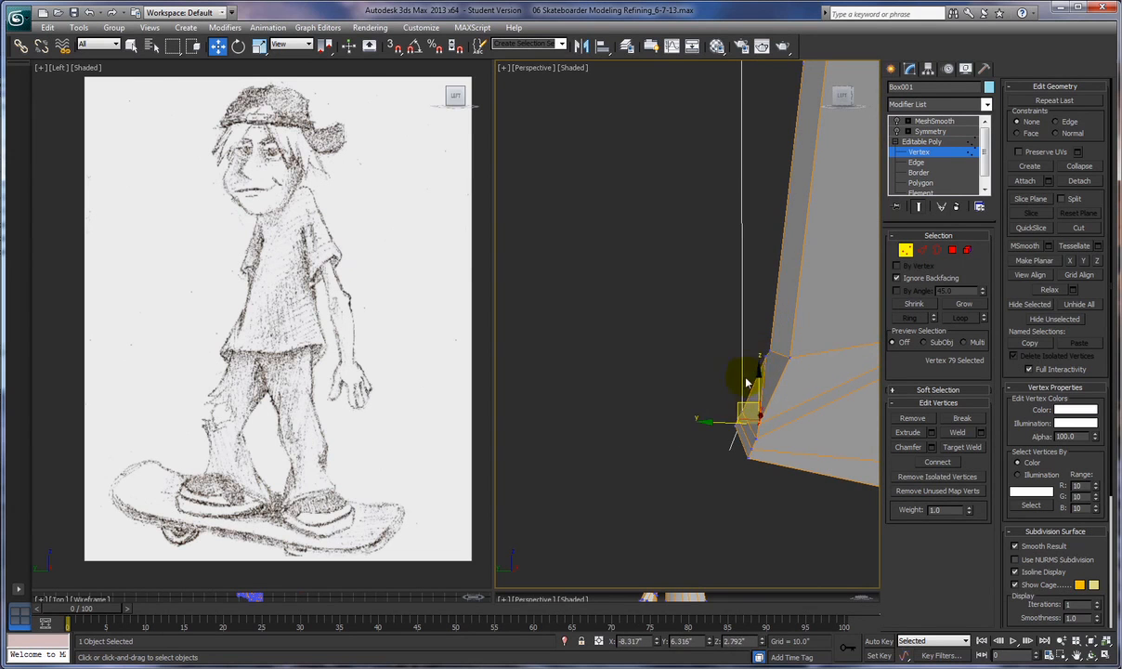
pyautogui.click(763, 356)
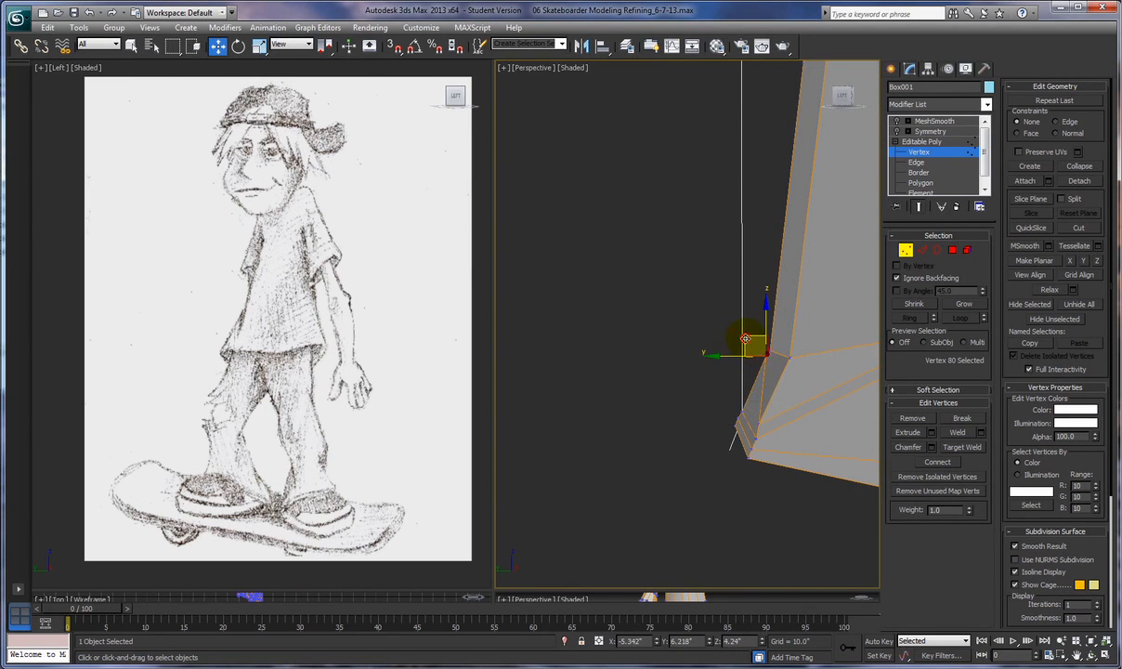
pyautogui.moveTo(726, 384); pyautogui.dragTo(726, 384)
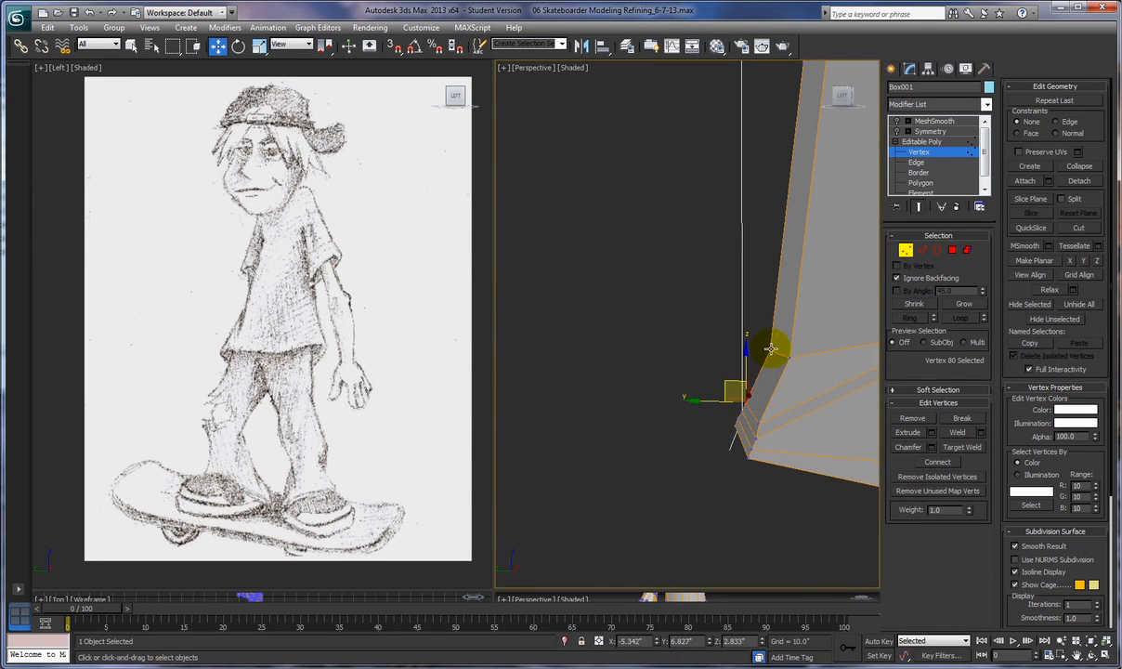
# Lower the top ankle-loop vertices around the heel, the outer corner to about Y 6.197", Z 3.192" and the centre to Y 6.695", Z 3.058"
pyautogui.click(789, 356)
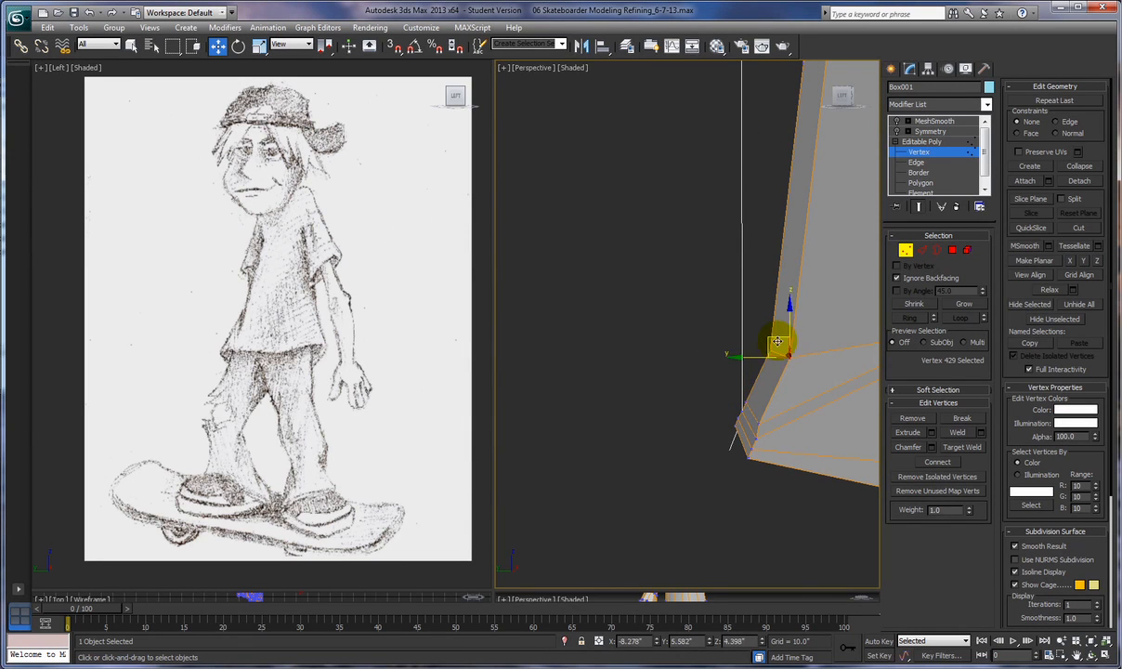
pyautogui.moveTo(751, 391); pyautogui.dragTo(751, 390)
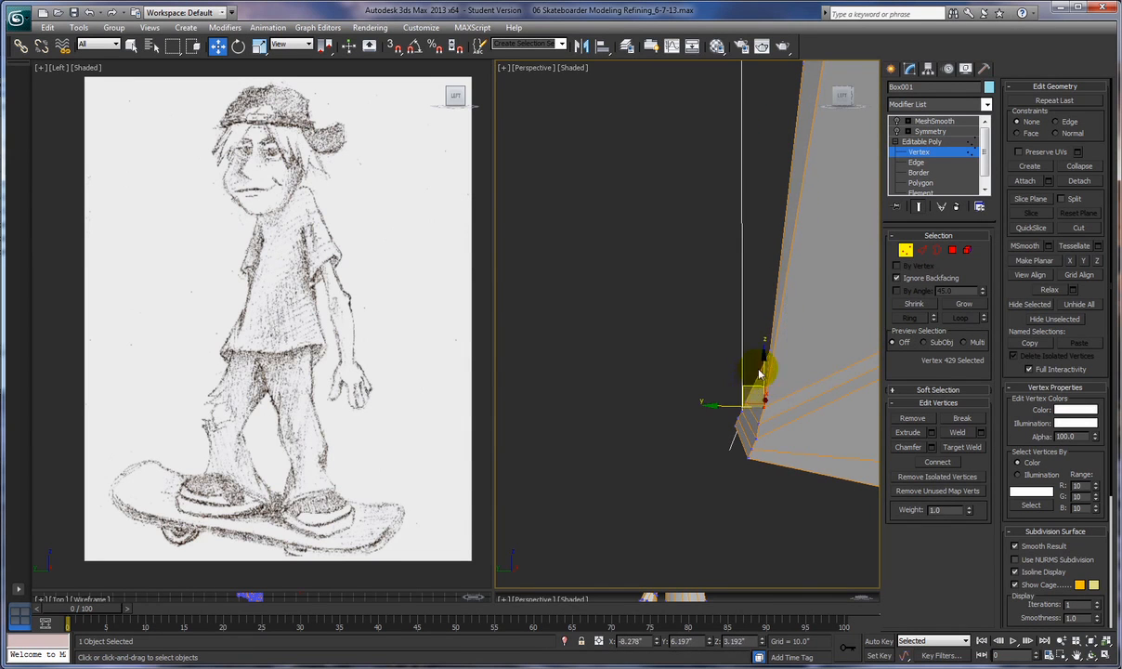
pyautogui.keyDown('alt'); pyautogui.moveTo(829, 376); pyautogui.dragTo(846, 381, button='middle'); pyautogui.keyUp('alt')
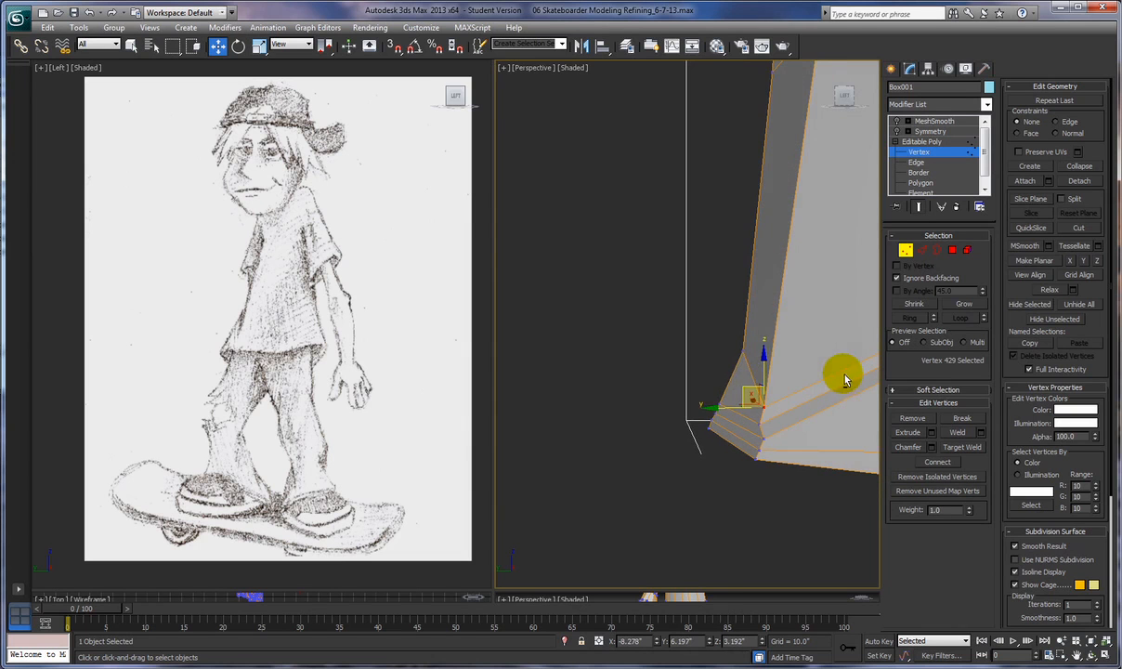
pyautogui.click(730, 351)
pyautogui.moveTo(723, 331); pyautogui.dragTo(762, 407)
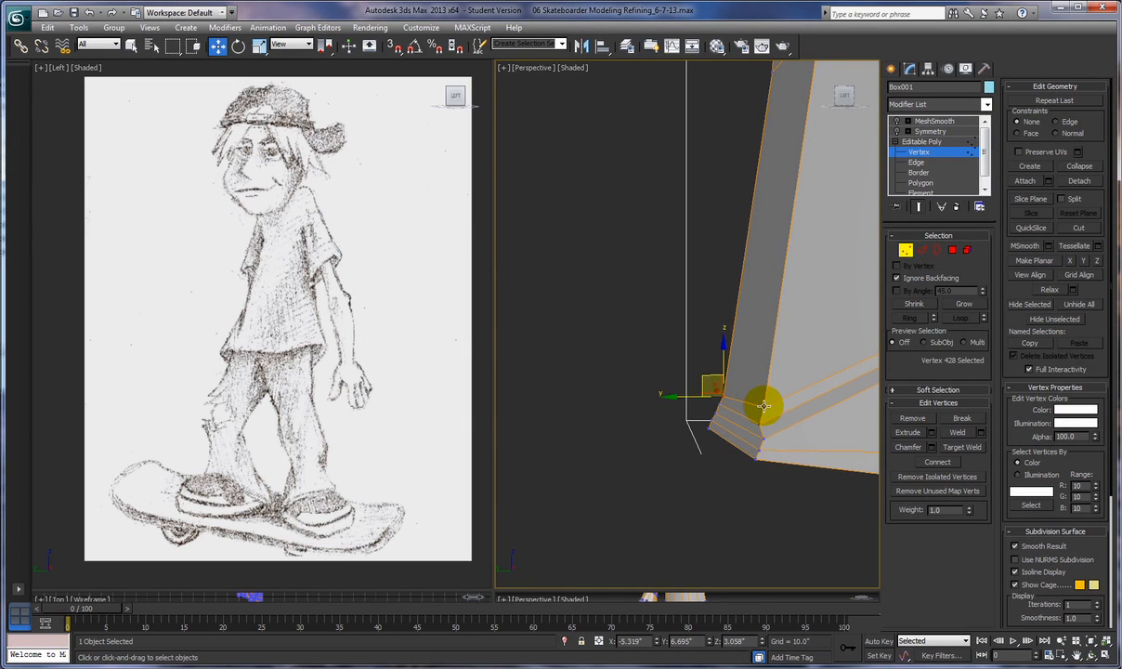
# Fine-tune the ankle-loop vertex at the outer heel corner, placing it at about X -8.573", Z 2.913"
pyautogui.click(763, 406)
pyautogui.keyDown('alt'); pyautogui.moveTo(814, 406); pyautogui.dragTo(904, 406, button='middle'); pyautogui.keyUp('alt')
pyautogui.click(772, 426)
pyautogui.click(762, 424)
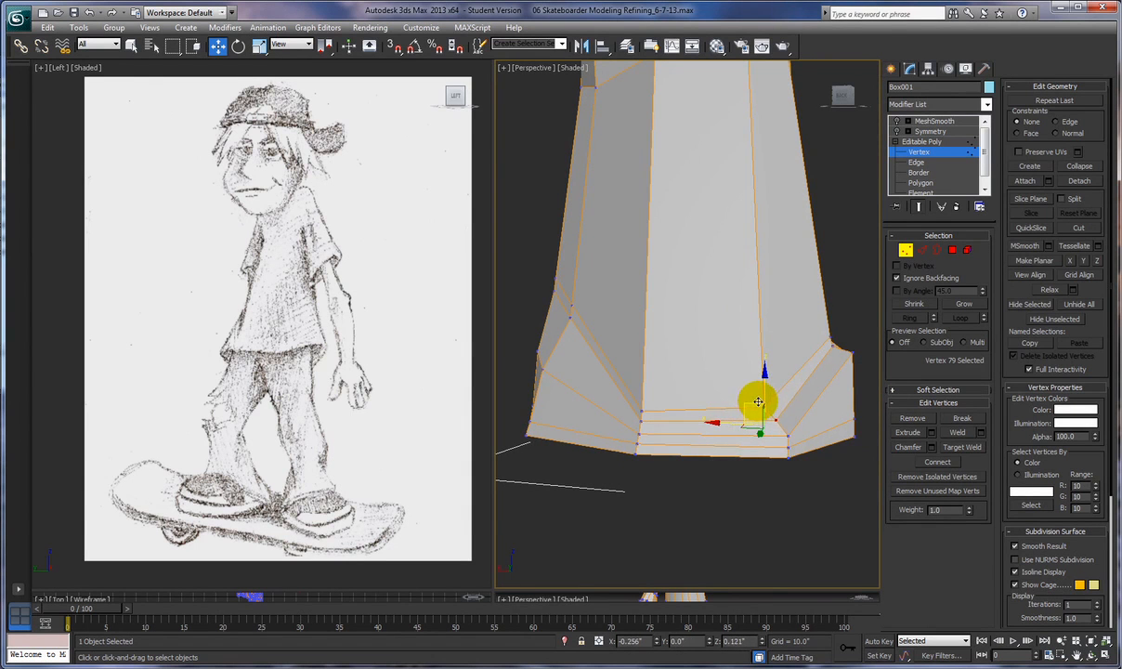
pyautogui.keyDown('alt'); pyautogui.moveTo(841, 400); pyautogui.dragTo(756, 398, button='middle'); pyautogui.keyUp('alt')
pyautogui.keyDown('alt'); pyautogui.moveTo(699, 426); pyautogui.dragTo(672, 417, button='middle'); pyautogui.keyUp('alt')
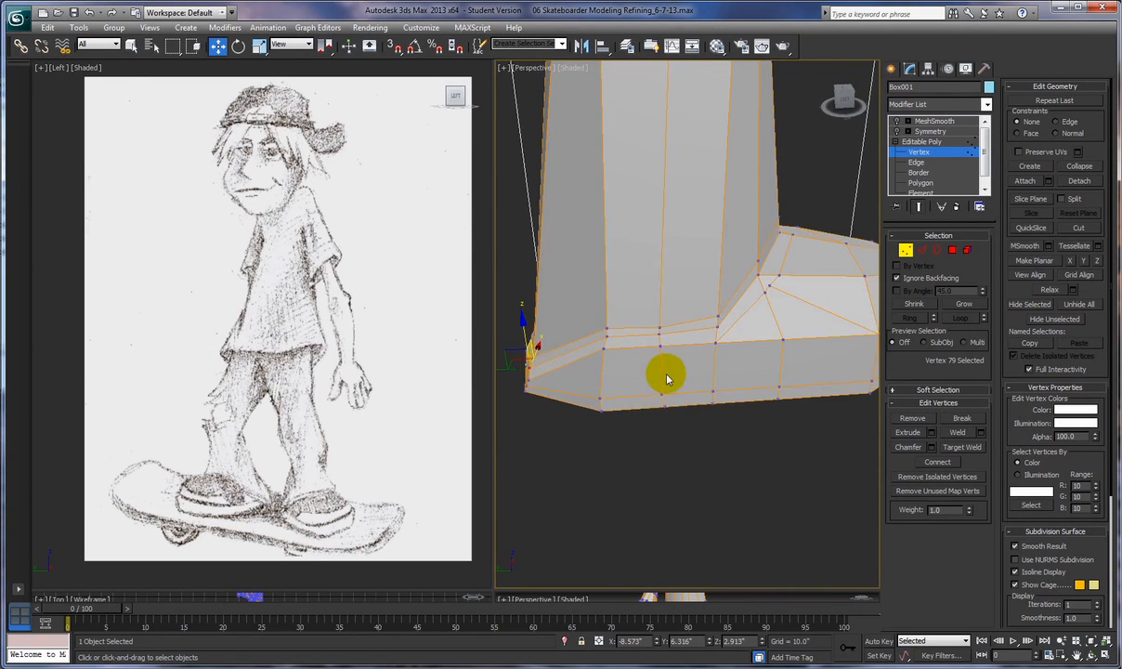
pyautogui.scroll(4, 614, 366)
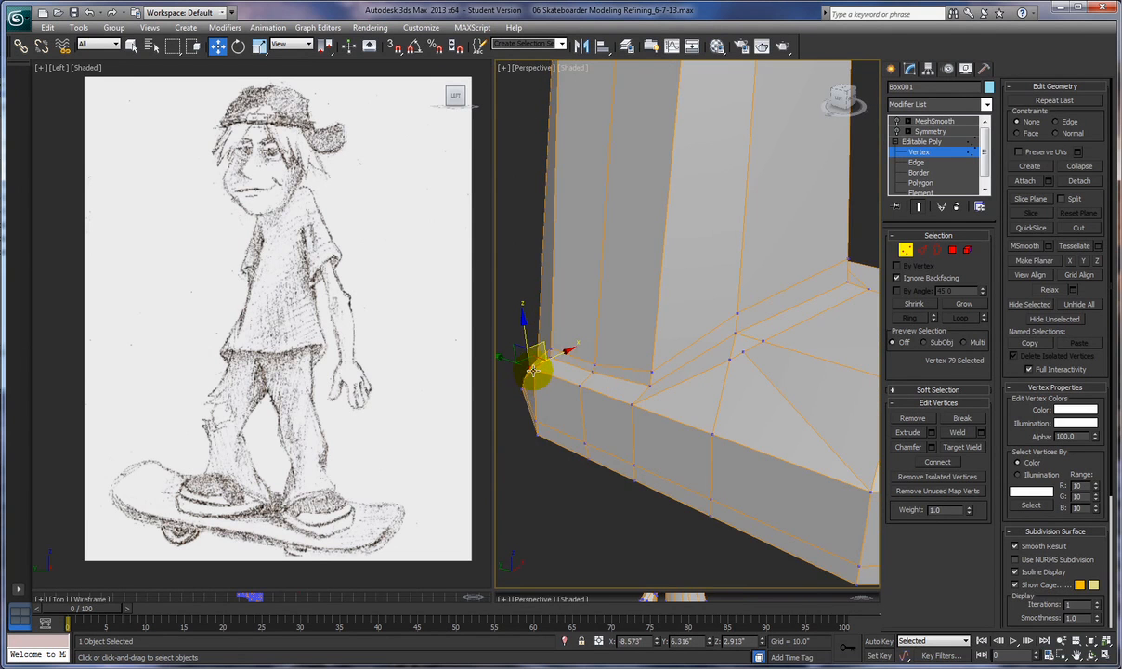
# Lower the two bottom ankle-loop vertices along the shoe's outer side to about Y 3.449", Z 3.107" and Y 1.682", Z 3.654"
pyautogui.click(580, 385)
pyautogui.keyDown('alt'); pyautogui.moveTo(581, 388); pyautogui.dragTo(568, 356, button='middle'); pyautogui.keyUp('alt')
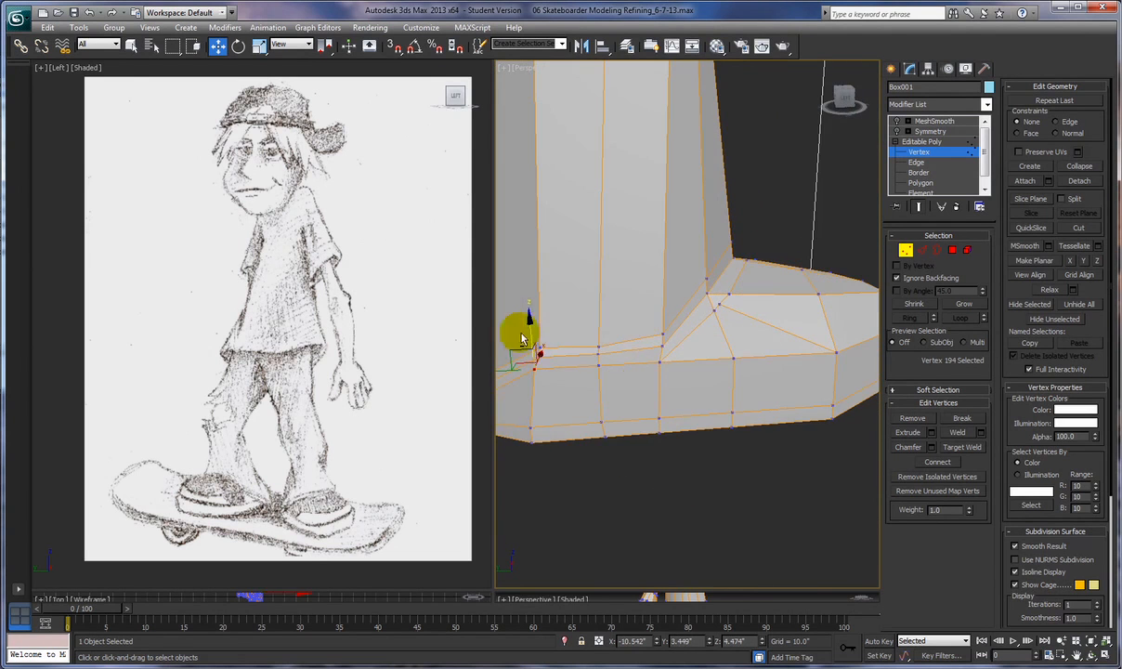
pyautogui.moveTo(529, 318); pyautogui.dragTo(528, 340)
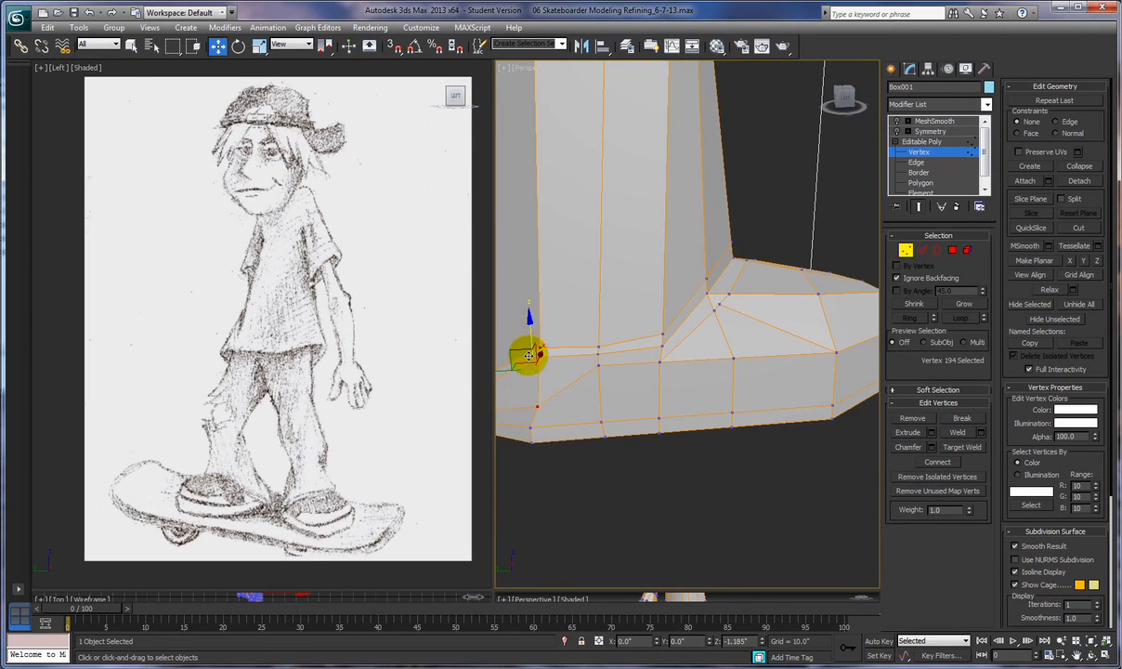
pyautogui.keyDown('alt'); pyautogui.moveTo(644, 381); pyautogui.dragTo(571, 388, button='middle'); pyautogui.keyUp('alt')
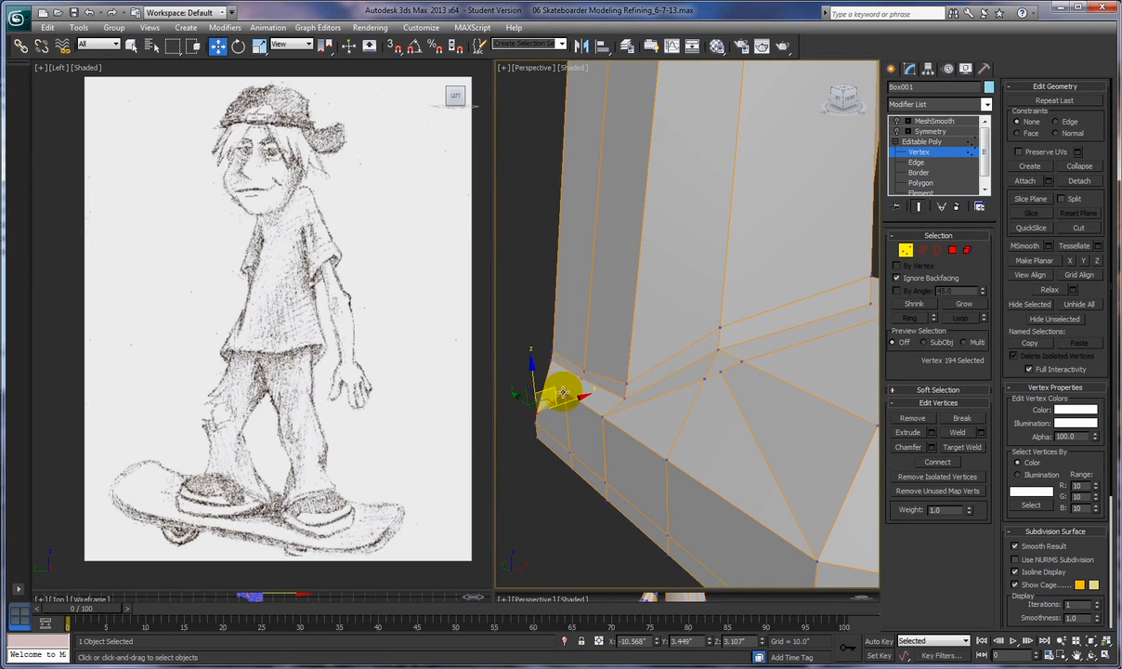
pyautogui.click(575, 369)
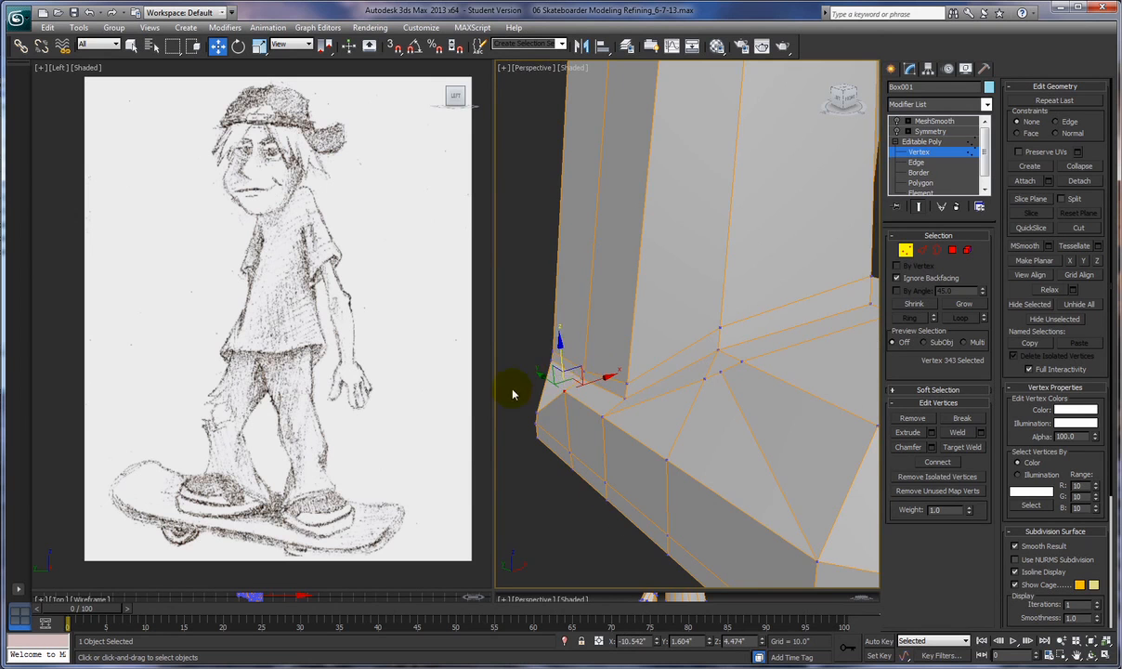
pyautogui.keyDown('alt'); pyautogui.moveTo(573, 400); pyautogui.dragTo(625, 382, button='middle'); pyautogui.keyUp('alt')
pyautogui.moveTo(548, 375); pyautogui.dragTo(544, 400)
pyautogui.keyDown('alt'); pyautogui.moveTo(544, 400); pyautogui.dragTo(609, 414, button='middle'); pyautogui.keyUp('alt')
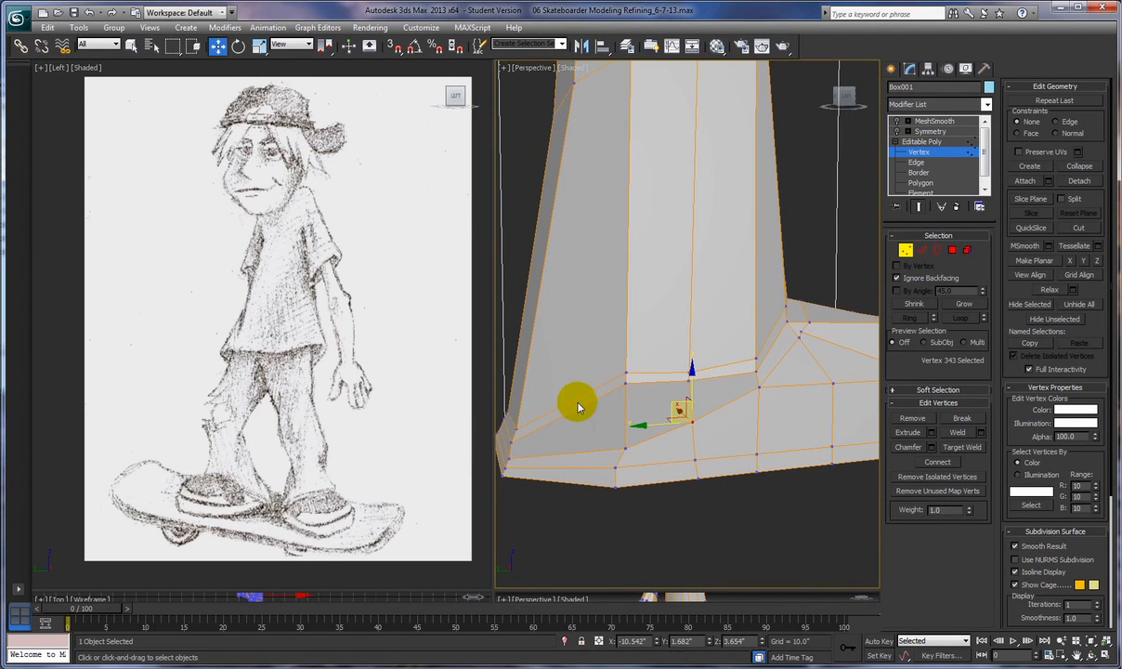
# Move the two ankle-loop vertices just above them down and outward, the forward one to about X -10.451", Y 1.622", Z 4.063"
pyautogui.click(624, 378)
pyautogui.moveTo(624, 378)
pyautogui.mouseDown()
pyautogui.moveTo(626, 346)
pyautogui.moveTo(626, 393)
pyautogui.mouseUp()
pyautogui.keyDown('alt'); pyautogui.moveTo(626, 393); pyautogui.dragTo(608, 417, button='middle'); pyautogui.keyUp('alt')
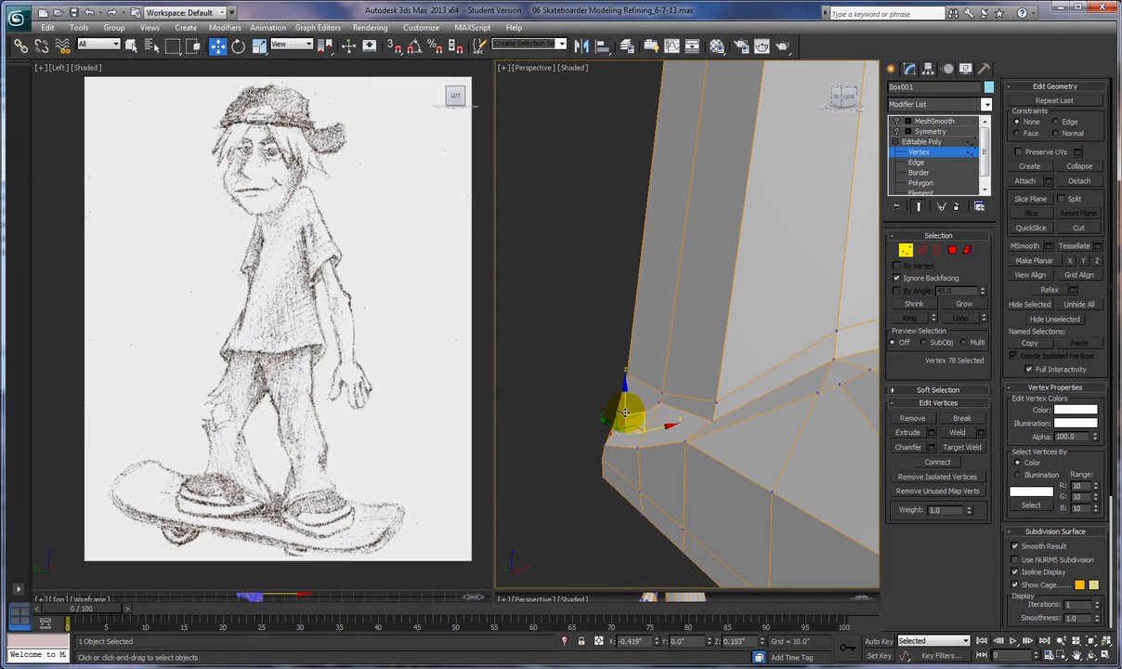
pyautogui.moveTo(626, 411); pyautogui.dragTo(647, 418)
pyautogui.click(659, 401)
pyautogui.keyDown('alt'); pyautogui.moveTo(698, 434); pyautogui.dragTo(670, 429, button='middle'); pyautogui.keyUp('alt')
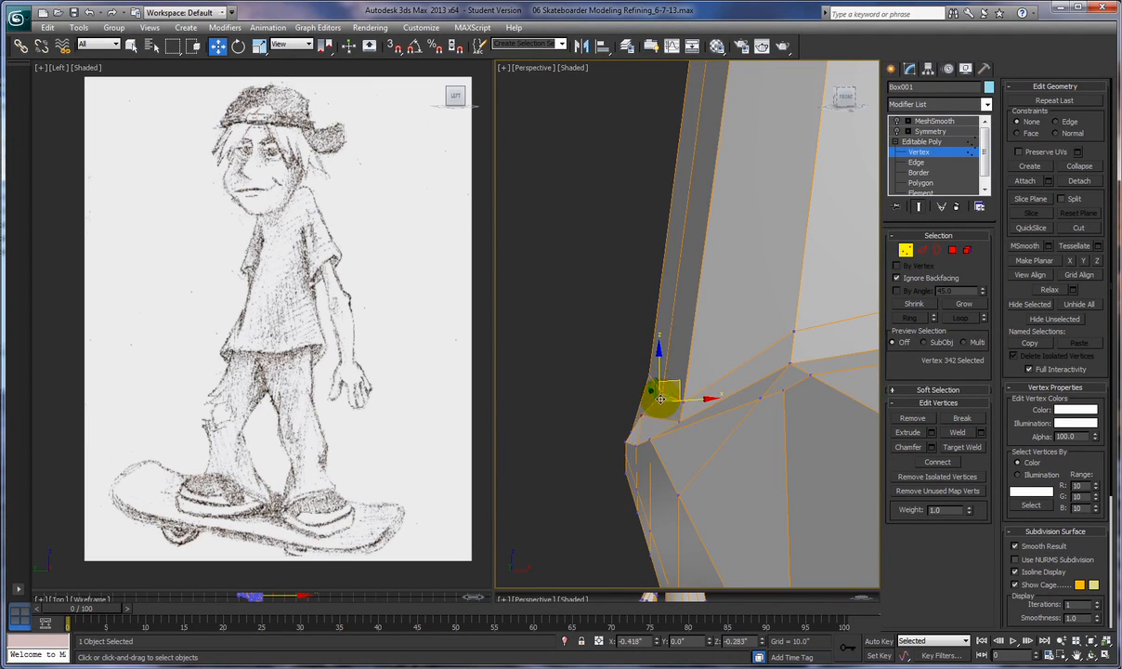
pyautogui.moveTo(653, 413); pyautogui.dragTo(653, 412)
pyautogui.moveTo(671, 409)
pyautogui.keyDown('alt'); pyautogui.mouseDown(button='middle')
pyautogui.moveTo(764, 406)
pyautogui.moveTo(646, 418)
pyautogui.moveTo(676, 403)
pyautogui.moveTo(665, 414)
pyautogui.moveTo(764, 421)
pyautogui.moveTo(715, 429)
pyautogui.moveTo(655, 414)
pyautogui.mouseUp(button='middle'); pyautogui.keyUp('alt')
pyautogui.scroll(3, 634, 424)
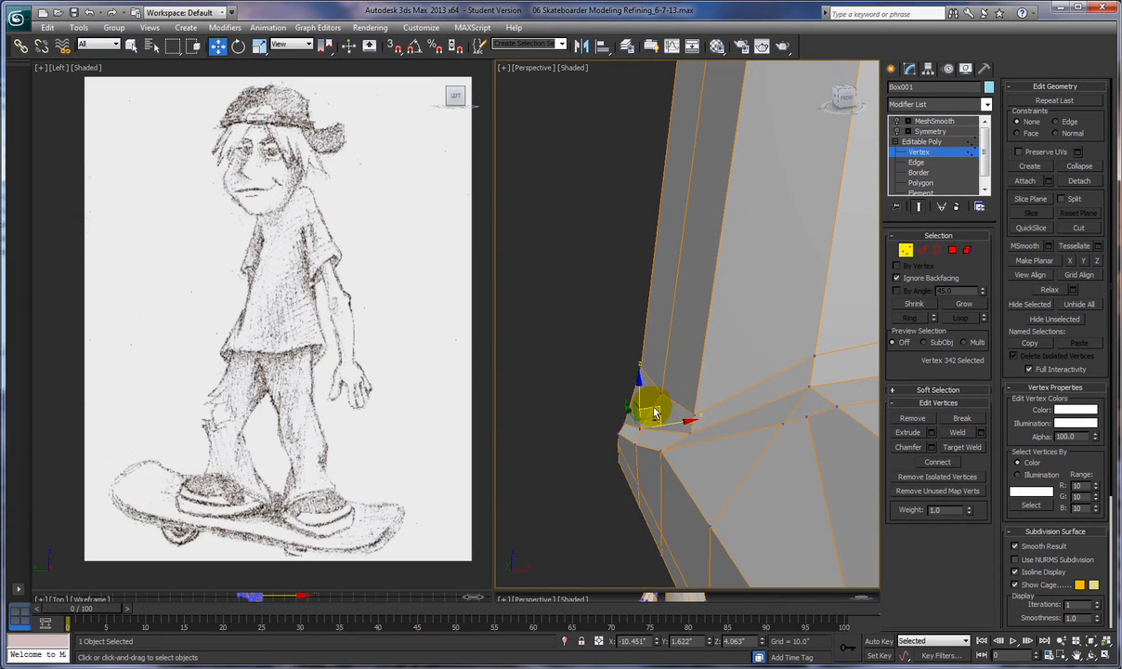
# Pull the outer-side ankle vertices outward, placing the top-loop ones at about X -10.32", Z 5.205" and X -10.371", Z 4.295"
pyautogui.click(690, 430)
pyautogui.moveTo(709, 416); pyautogui.dragTo(688, 399)
pyautogui.click(702, 402)
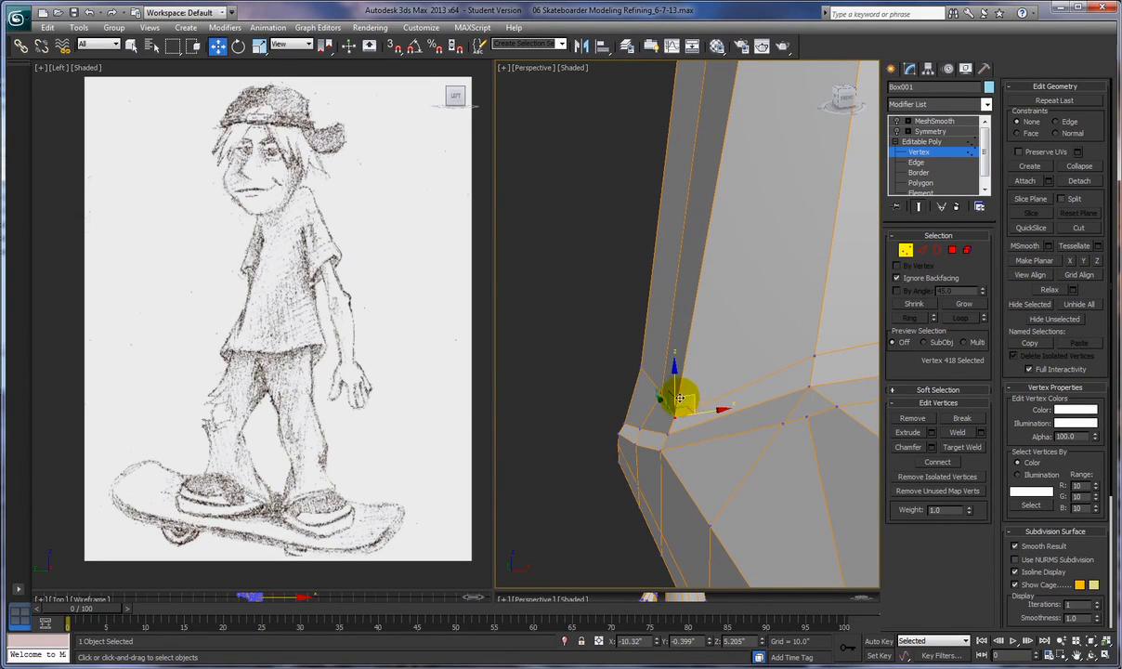
pyautogui.click(677, 369)
pyautogui.moveTo(661, 379); pyautogui.dragTo(678, 416)
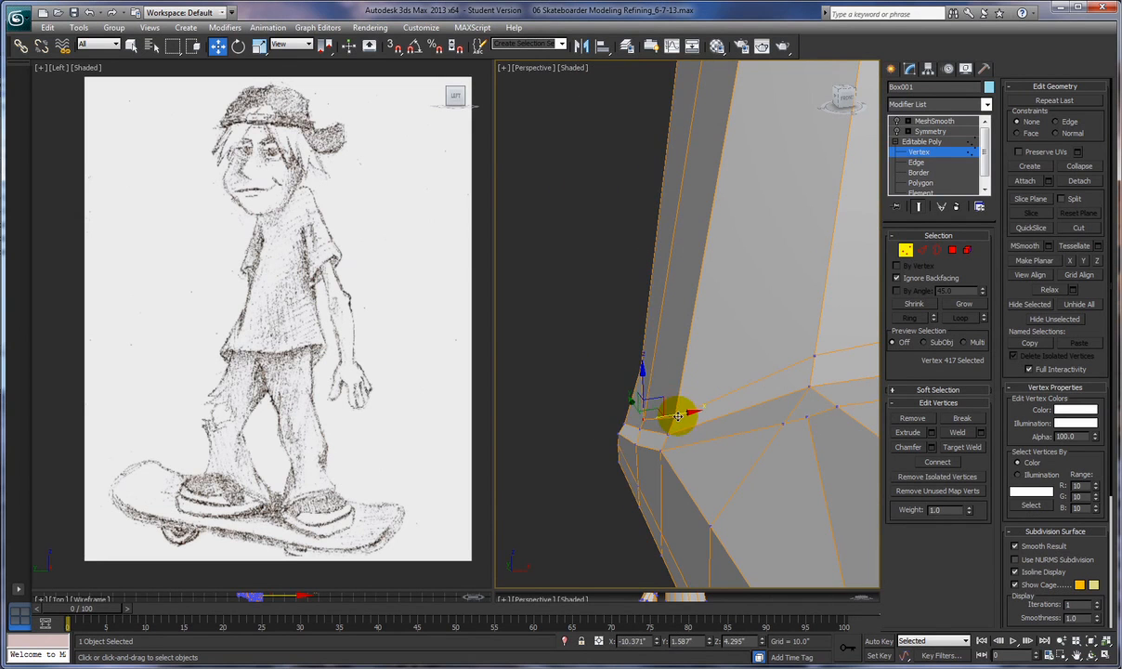
# Lower the top ankle-loop vertex at the front outer corner to about Z 6.445"
pyautogui.keyDown('alt'); pyautogui.moveTo(680, 417); pyautogui.dragTo(862, 344, button='middle'); pyautogui.keyUp('alt')
pyautogui.click(834, 319)
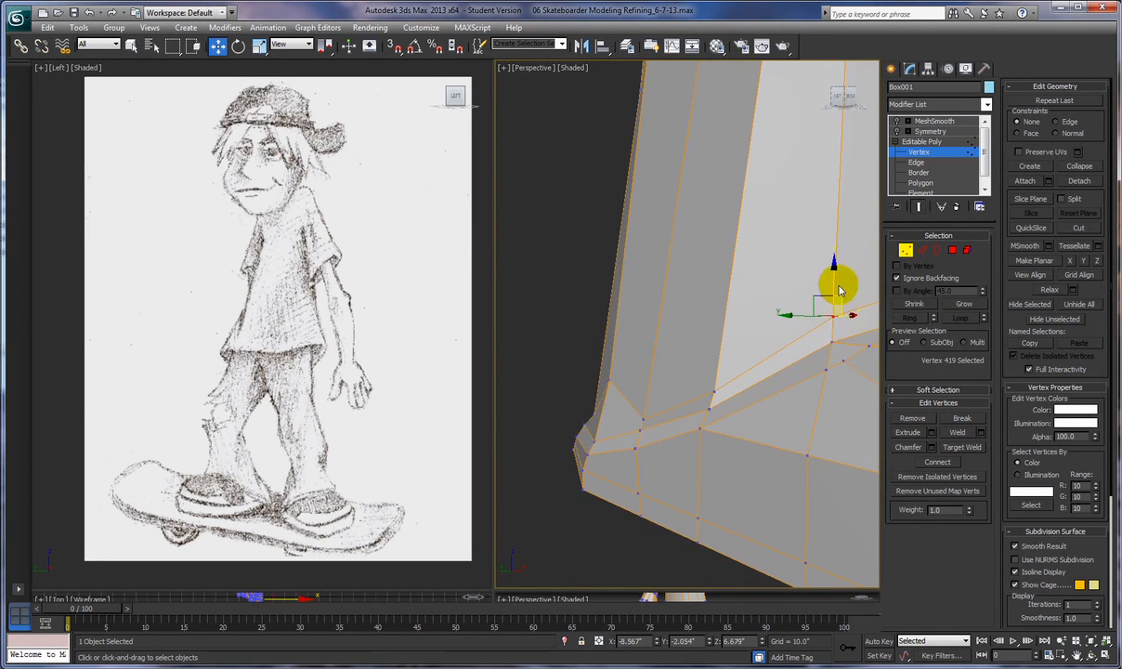
pyautogui.moveTo(833, 289); pyautogui.dragTo(806, 405)
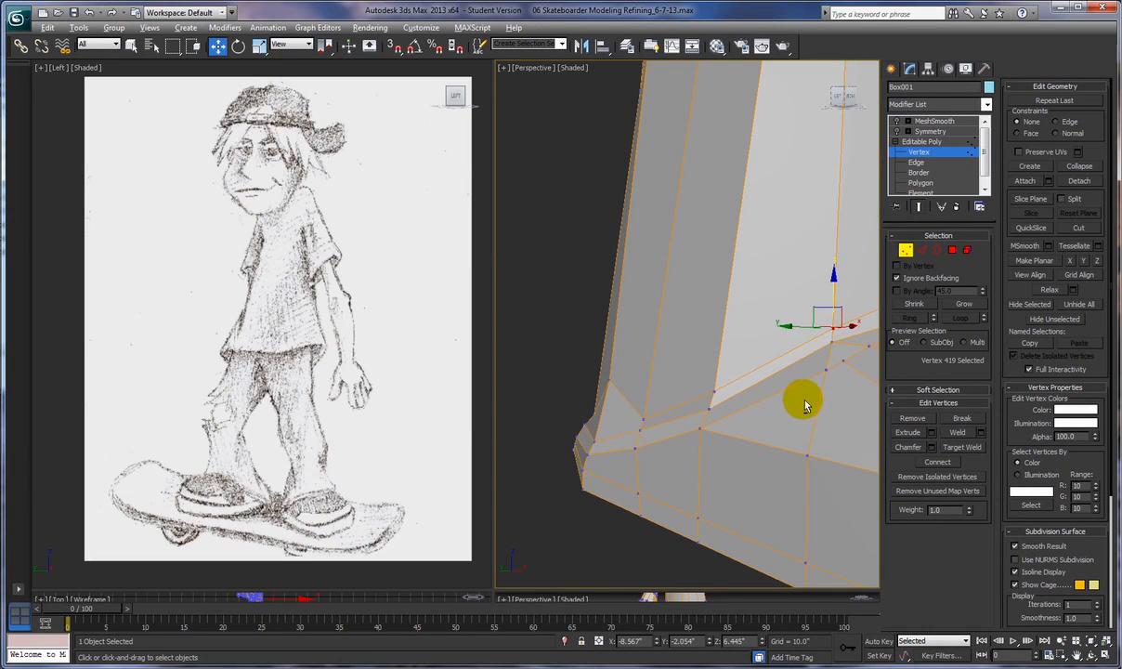
pyautogui.moveTo(806, 408)
pyautogui.keyDown('alt'); pyautogui.mouseDown(button='middle')
pyautogui.moveTo(844, 402)
pyautogui.moveTo(822, 407)
pyautogui.mouseUp(button='middle'); pyautogui.keyUp('alt')
pyautogui.keyDown('alt'); pyautogui.moveTo(742, 414); pyautogui.dragTo(769, 400, button='middle'); pyautogui.keyUp('alt')
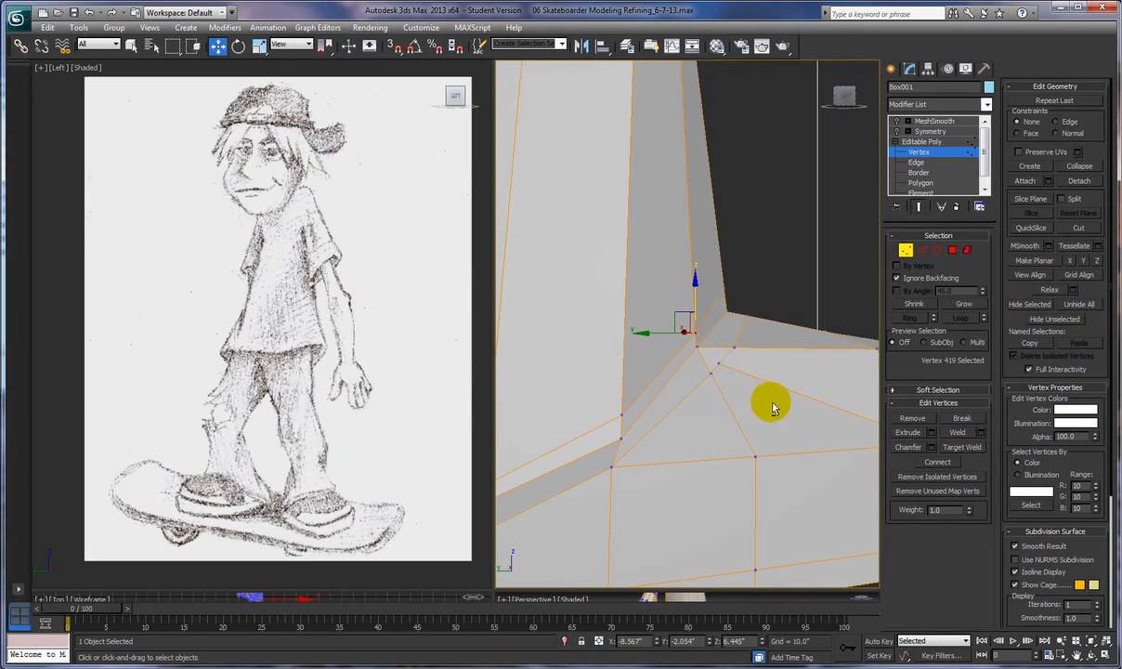
# Shift the front ankle vertices forward, the lower outer-corner one to about Y -2.498", Z 6.297" and the front-centre one to Y -3.996", Z 7.042"
pyautogui.click(697, 348)
pyautogui.moveTo(682, 328); pyautogui.dragTo(700, 324)
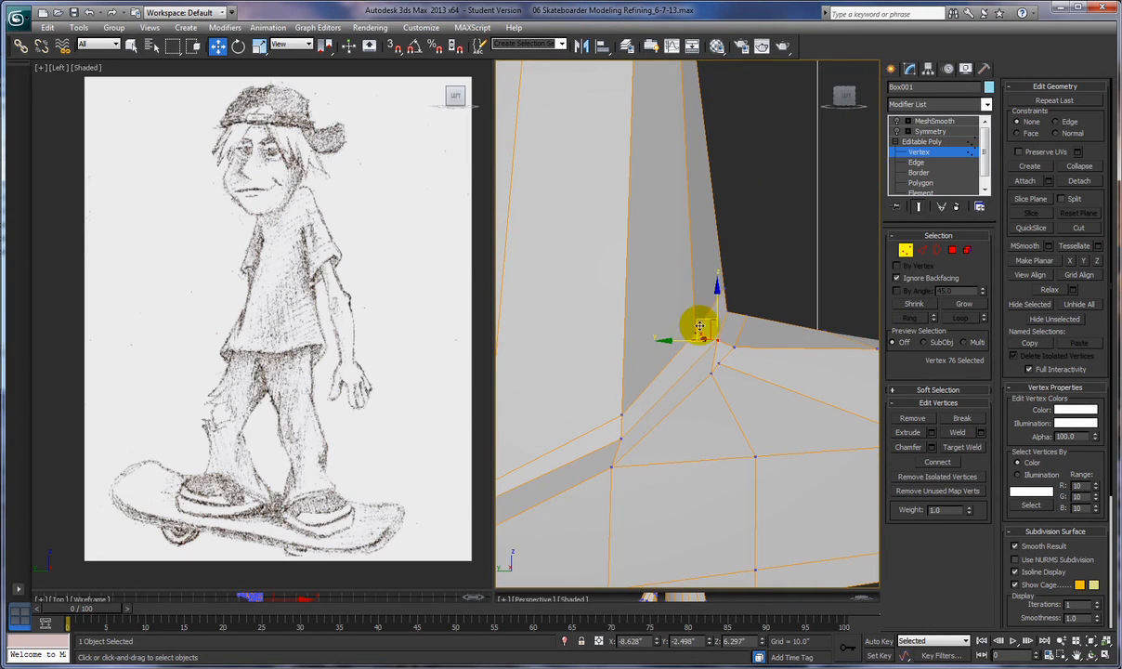
pyautogui.click(685, 329)
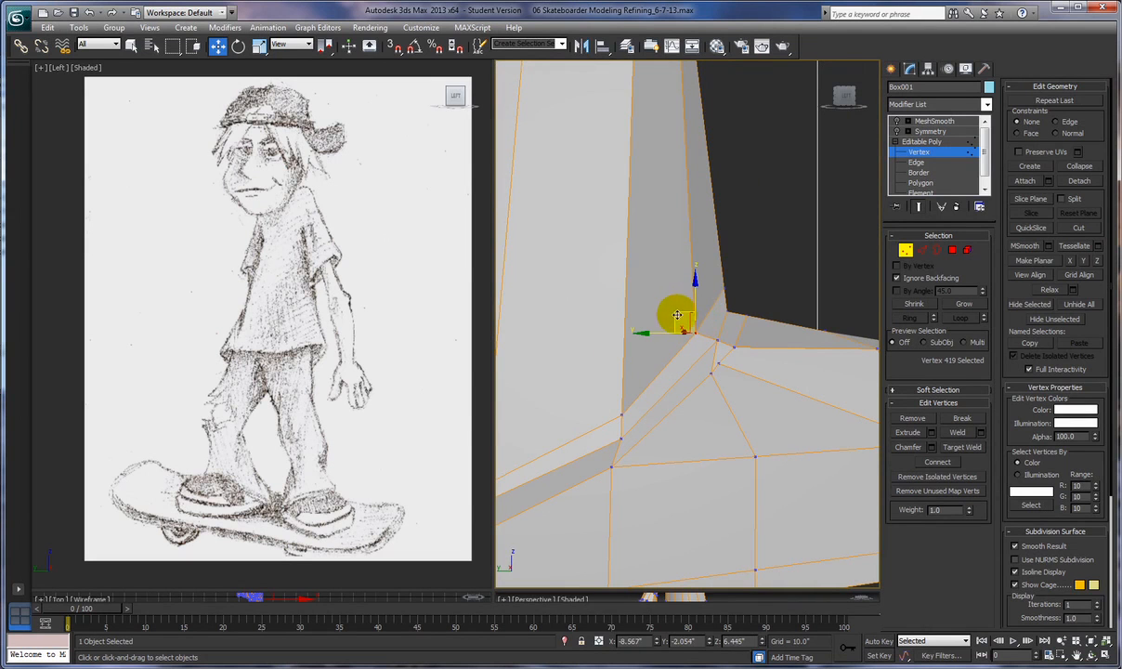
pyautogui.moveTo(677, 316); pyautogui.dragTo(687, 314)
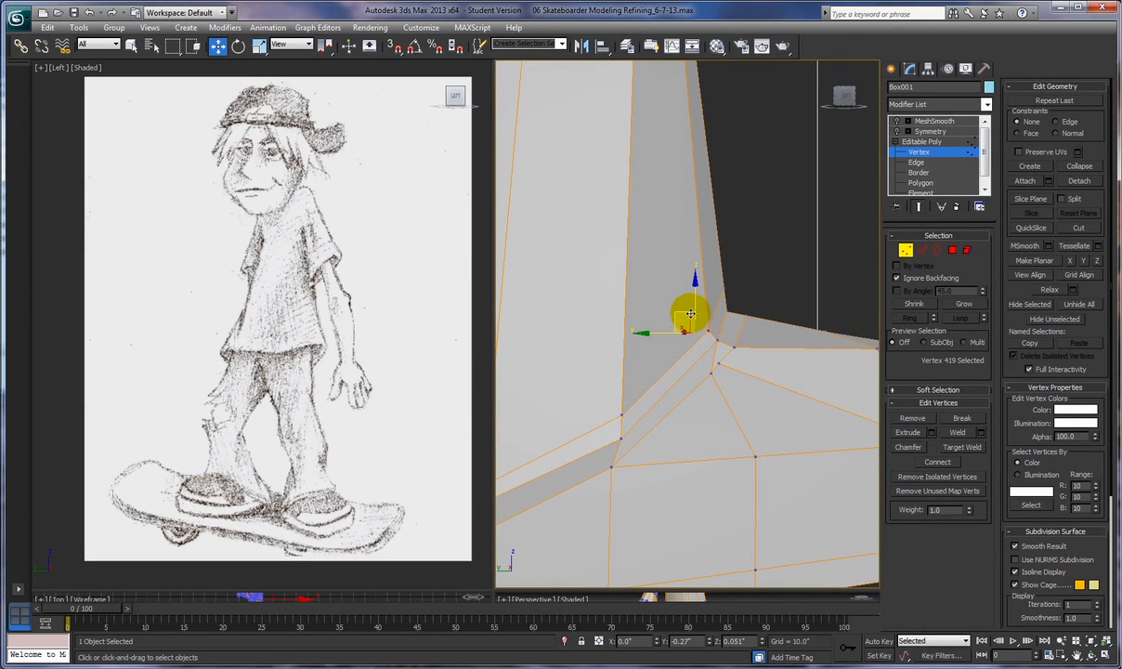
pyautogui.click(728, 314)
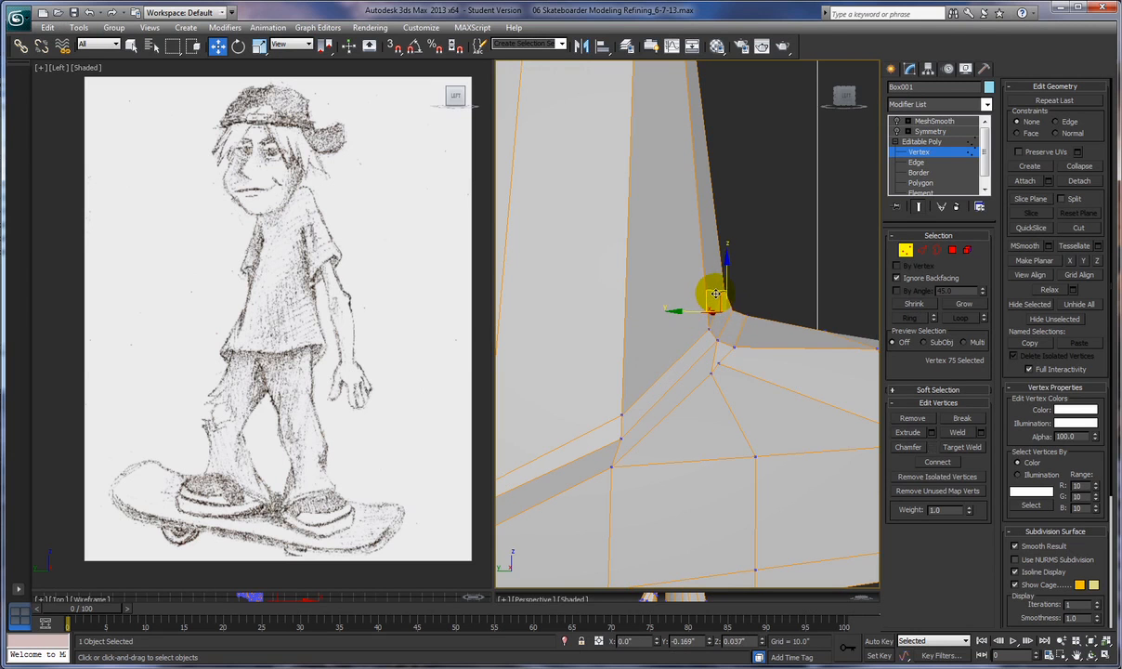
pyautogui.moveTo(715, 293); pyautogui.dragTo(721, 290)
pyautogui.moveTo(741, 331)
pyautogui.keyDown('alt'); pyautogui.mouseDown(button='middle')
pyautogui.moveTo(705, 334)
pyautogui.moveTo(727, 347)
pyautogui.mouseUp(button='middle'); pyautogui.keyUp('alt')
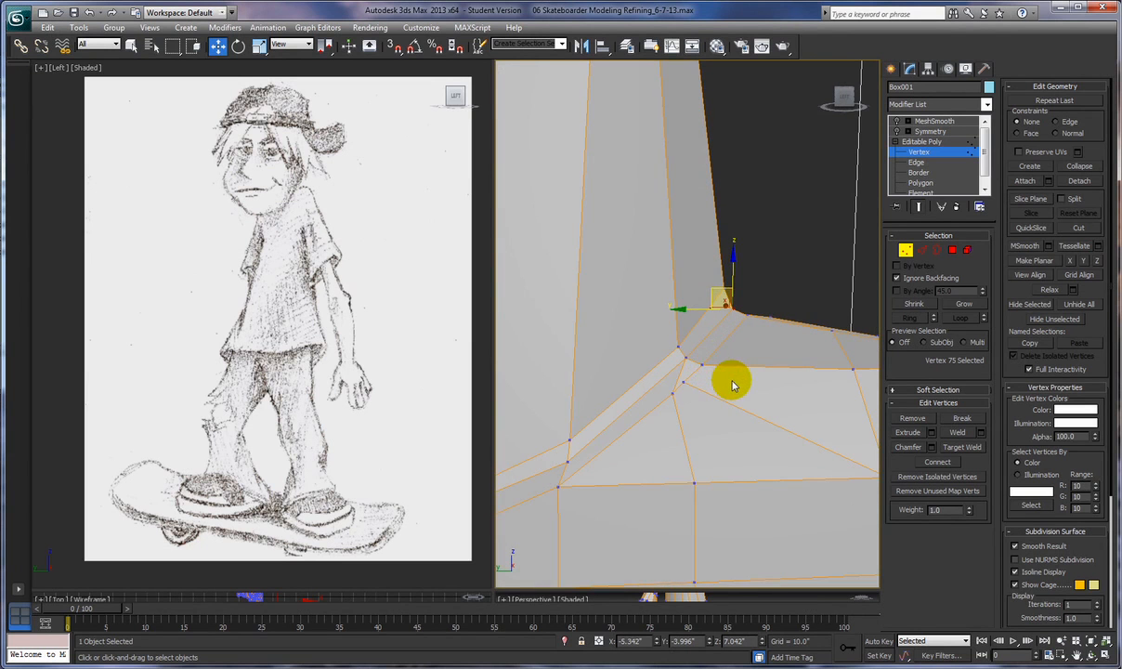
pyautogui.keyDown('alt'); pyautogui.moveTo(732, 385); pyautogui.dragTo(601, 370, button='middle'); pyautogui.keyUp('alt')
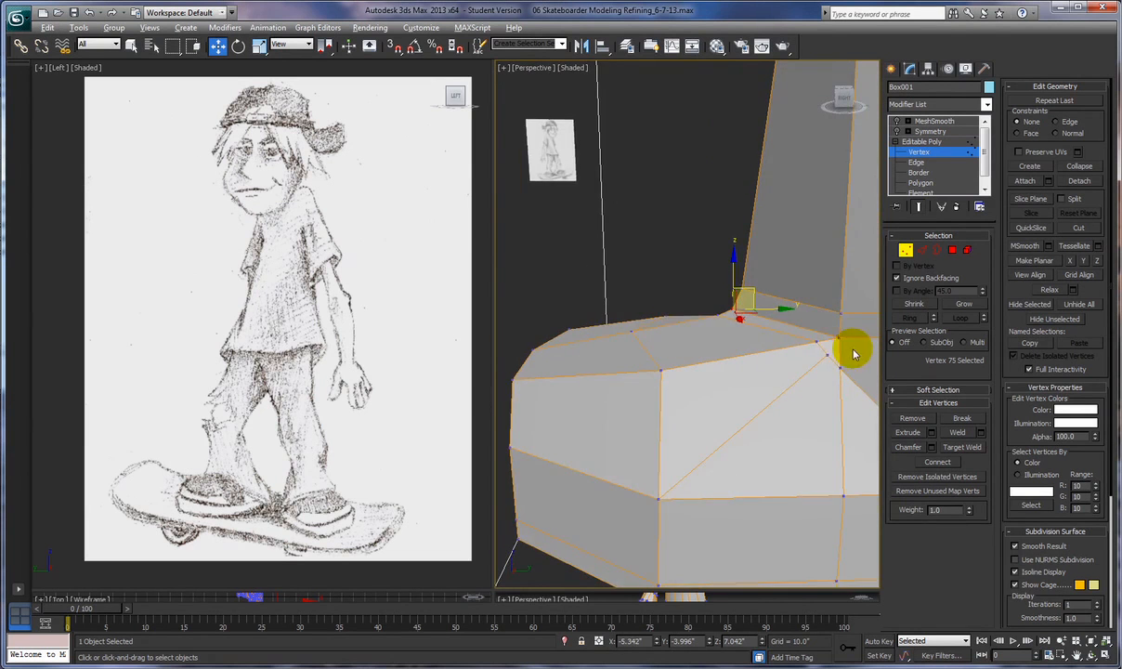
# Move the lower ankle-loop vertex at the front inner corner to about X -2.228", Y -2.22", Z 7.114"
pyautogui.keyDown('alt'); pyautogui.moveTo(841, 350); pyautogui.dragTo(834, 376, button='middle'); pyautogui.keyUp('alt')
pyautogui.click(821, 366)
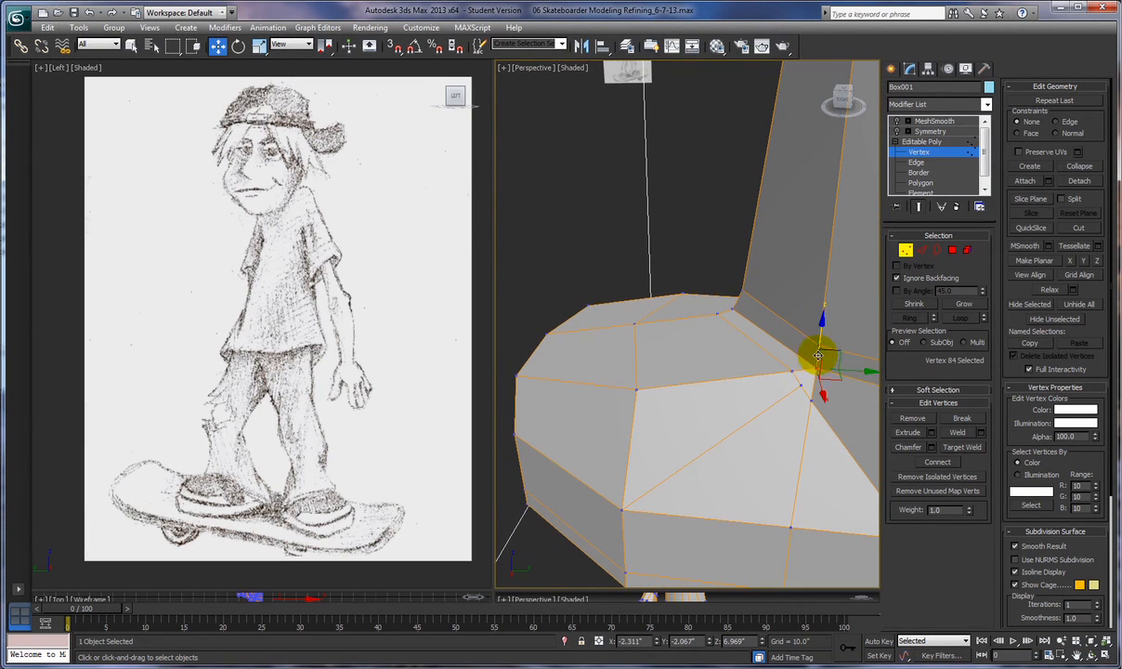
pyautogui.moveTo(840, 351); pyautogui.dragTo(809, 370)
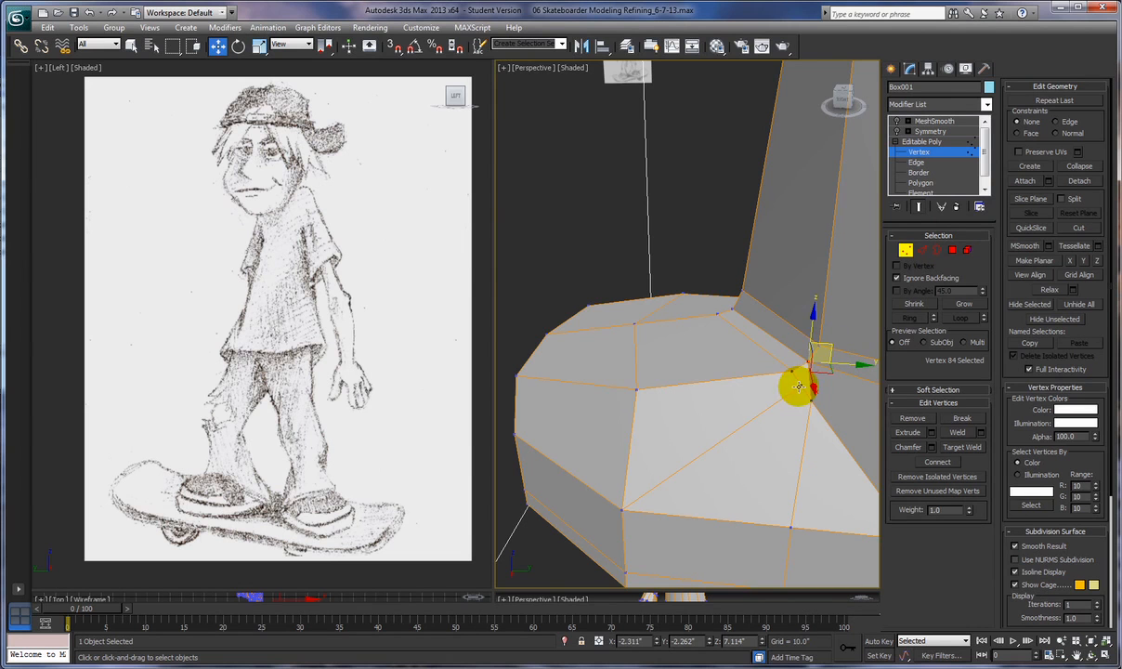
pyautogui.keyDown('alt'); pyautogui.moveTo(859, 389); pyautogui.dragTo(789, 396, button='middle'); pyautogui.keyUp('alt')
pyautogui.moveTo(721, 351)
pyautogui.keyDown('alt'); pyautogui.mouseDown(button='middle')
pyautogui.moveTo(722, 376)
pyautogui.moveTo(608, 255)
pyautogui.moveTo(721, 293)
pyautogui.moveTo(662, 268)
pyautogui.moveTo(684, 258)
pyautogui.moveTo(763, 270)
pyautogui.moveTo(708, 280)
pyautogui.mouseUp(button='middle'); pyautogui.keyUp('alt')
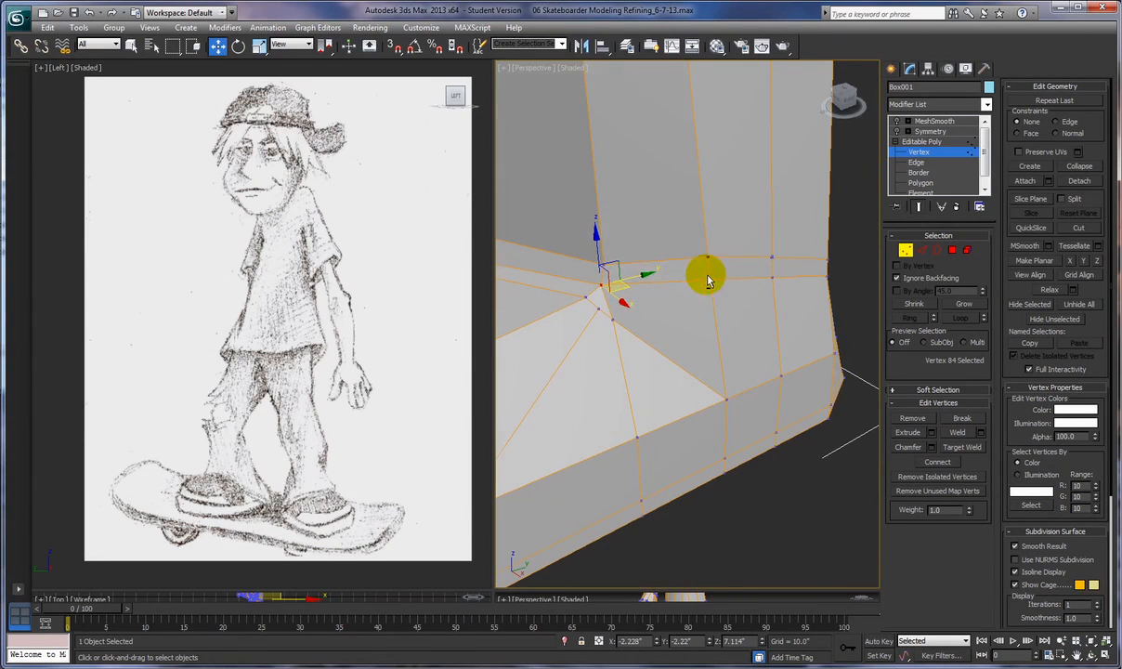
# Lower the two bottom ankle-loop vertices on the inner side to about Y -0.372", Z 5.106" and Y 1.42", Z 4.641"
pyautogui.click(707, 281)
pyautogui.moveTo(711, 252); pyautogui.dragTo(727, 344)
pyautogui.keyDown('alt'); pyautogui.moveTo(728, 339); pyautogui.dragTo(827, 318, button='middle'); pyautogui.keyUp('alt')
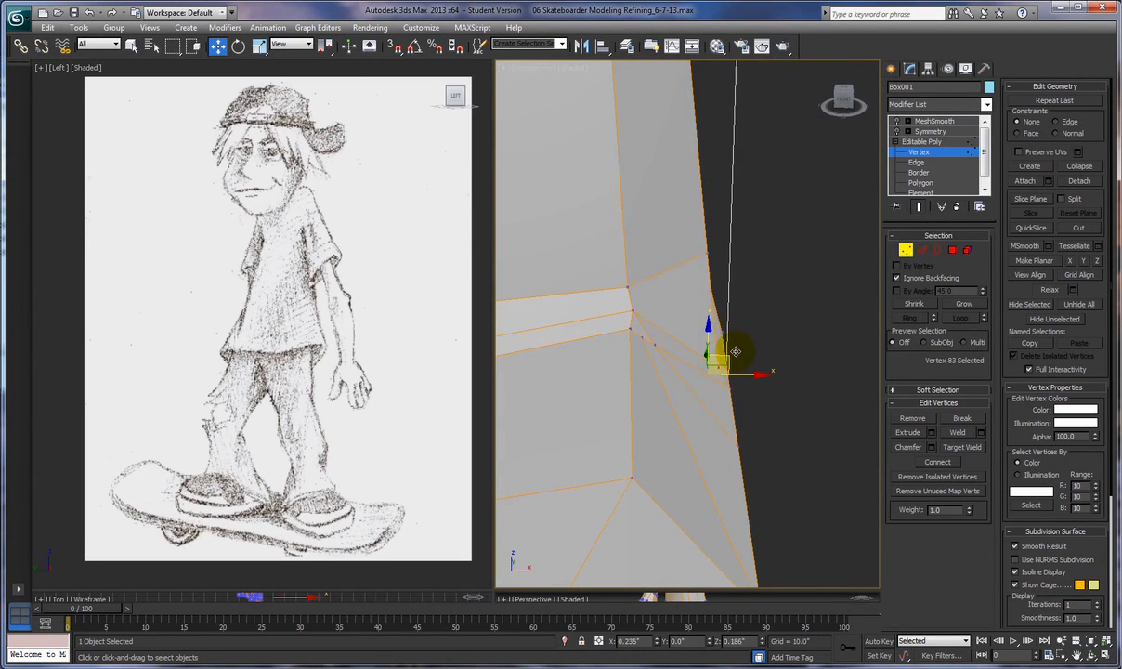
pyautogui.keyDown('alt'); pyautogui.moveTo(731, 346); pyautogui.dragTo(650, 345, button='middle'); pyautogui.keyUp('alt')
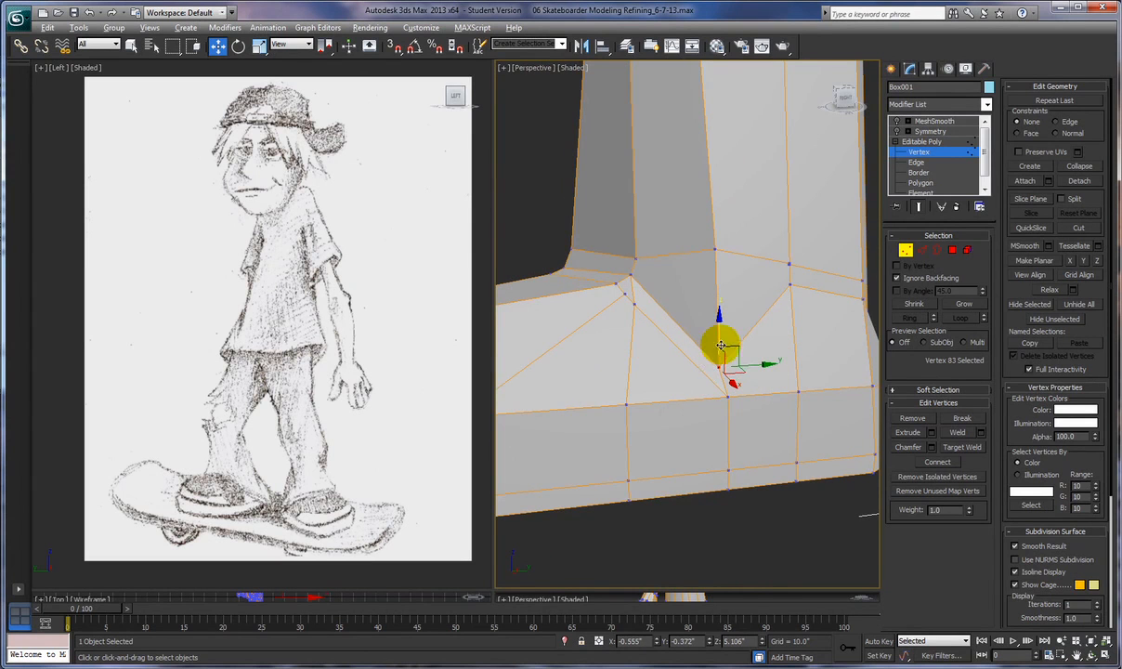
pyautogui.click(790, 284)
pyautogui.moveTo(792, 257); pyautogui.dragTo(796, 350)
pyautogui.keyDown('alt'); pyautogui.moveTo(796, 350); pyautogui.dragTo(837, 354, button='middle'); pyautogui.keyUp('alt')
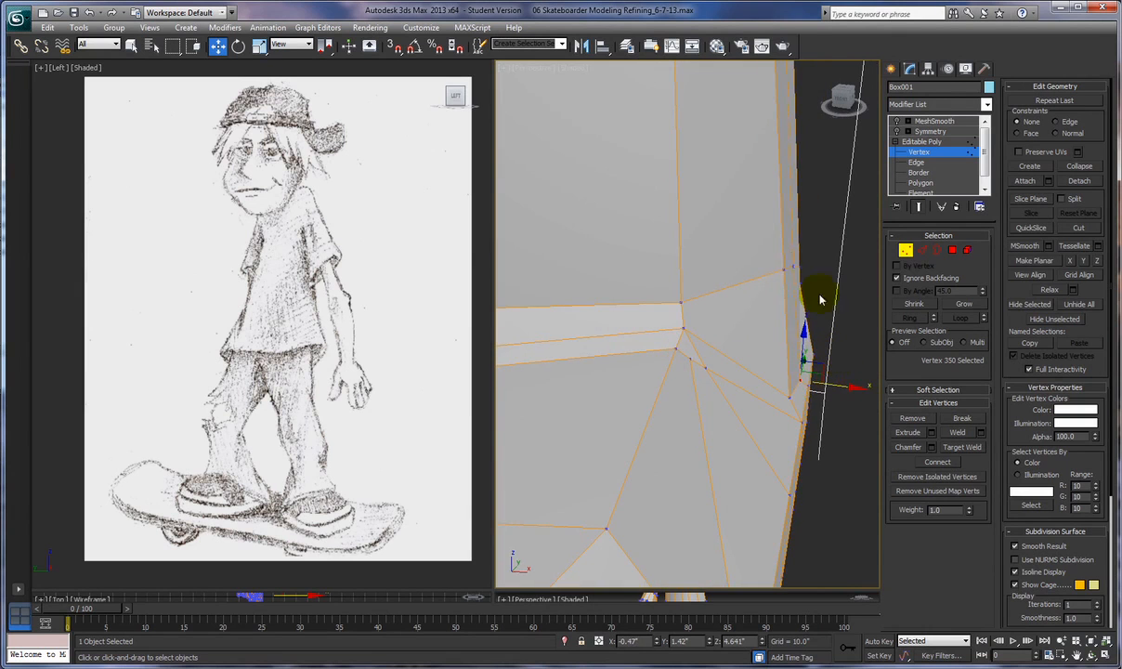
# Lower the forward top ankle-loop vertex on the inner side to about X -0.737", Z 5.512"
pyautogui.click(786, 258)
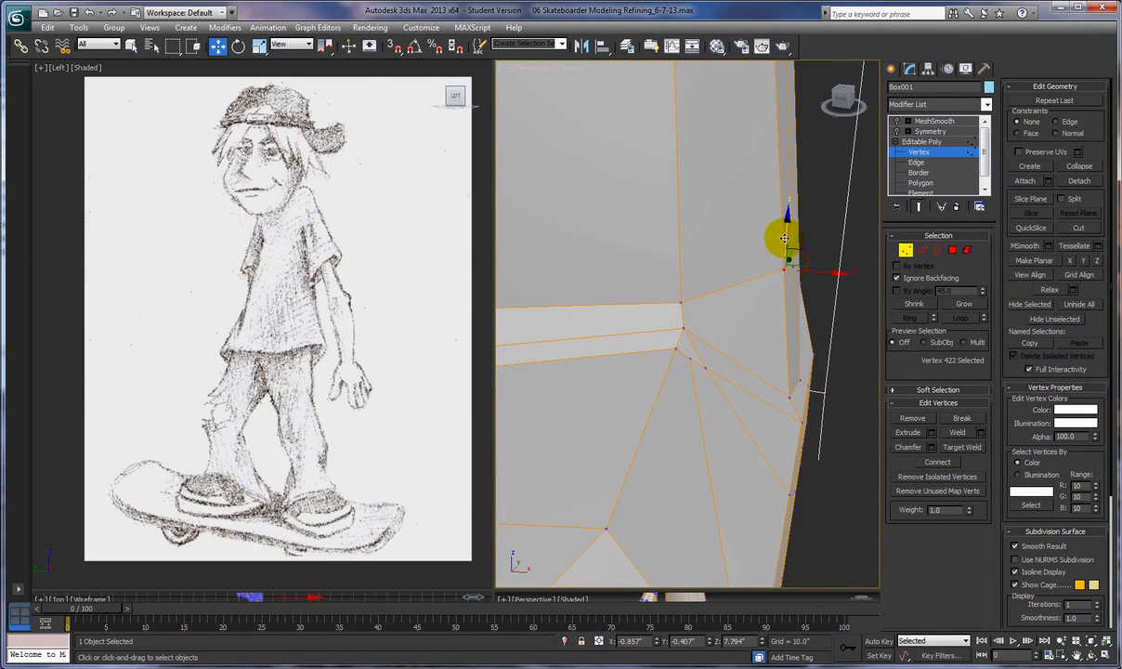
pyautogui.moveTo(789, 317); pyautogui.dragTo(792, 346)
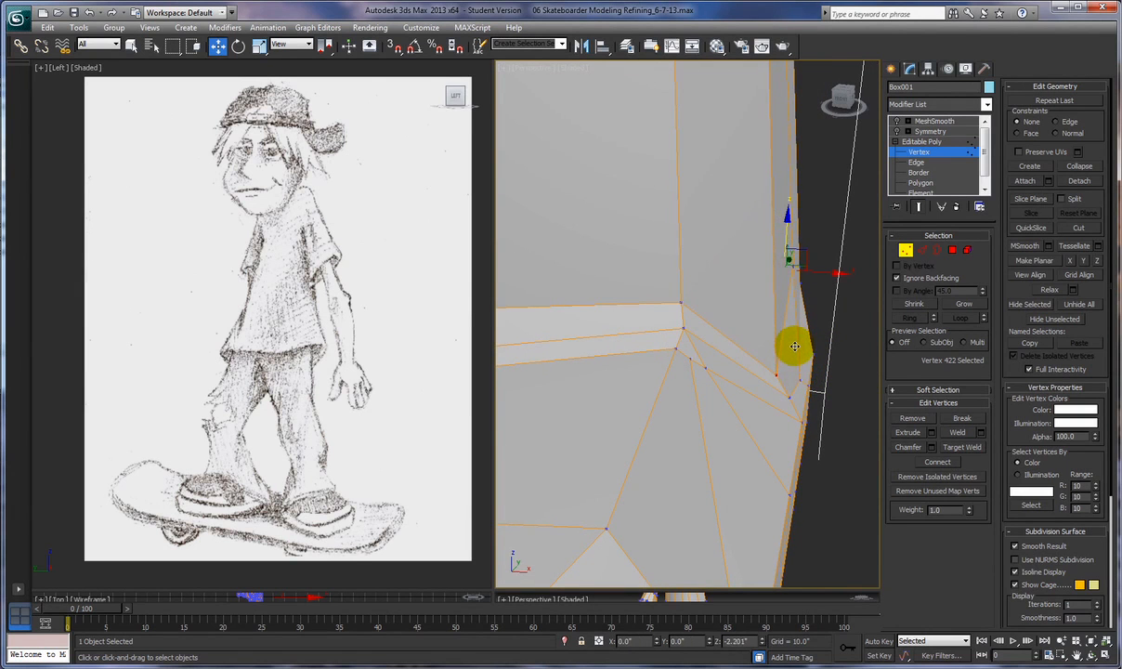
pyautogui.click(789, 360)
pyautogui.moveTo(793, 360); pyautogui.dragTo(797, 365)
# Lower the top ankle-loop vertices across the front, the inner-corner one to about Z 7.398" and the front-centre one slightly
pyautogui.click(679, 302)
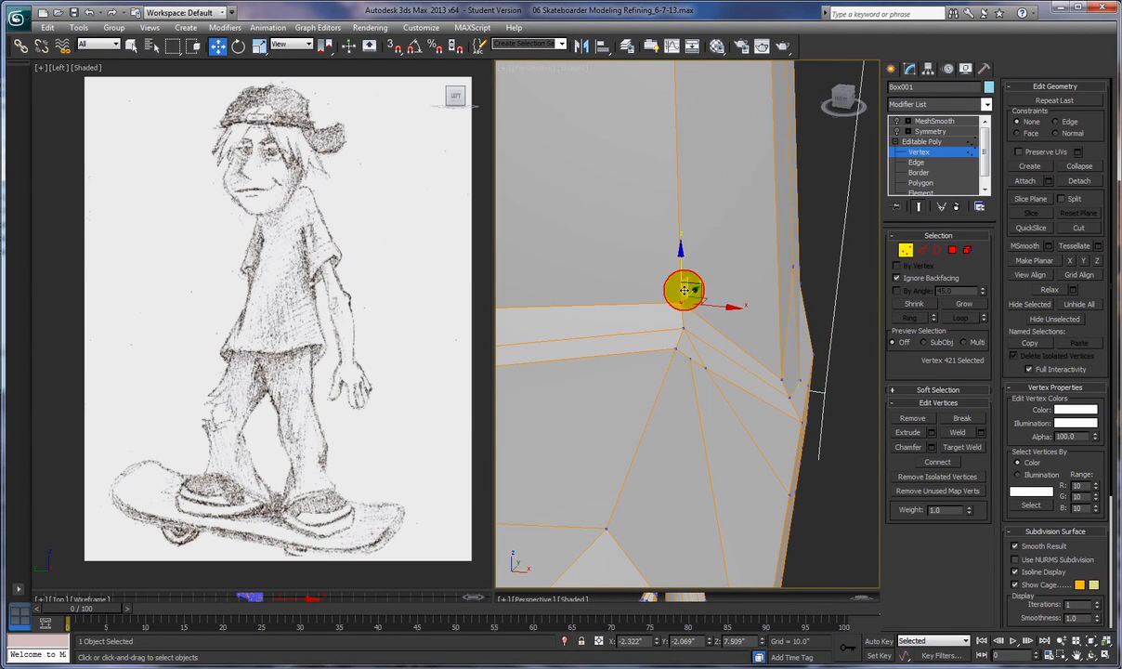
pyautogui.moveTo(677, 268); pyautogui.dragTo(683, 279)
pyautogui.keyDown('alt'); pyautogui.moveTo(682, 279); pyautogui.dragTo(711, 283, button='middle'); pyautogui.keyUp('alt')
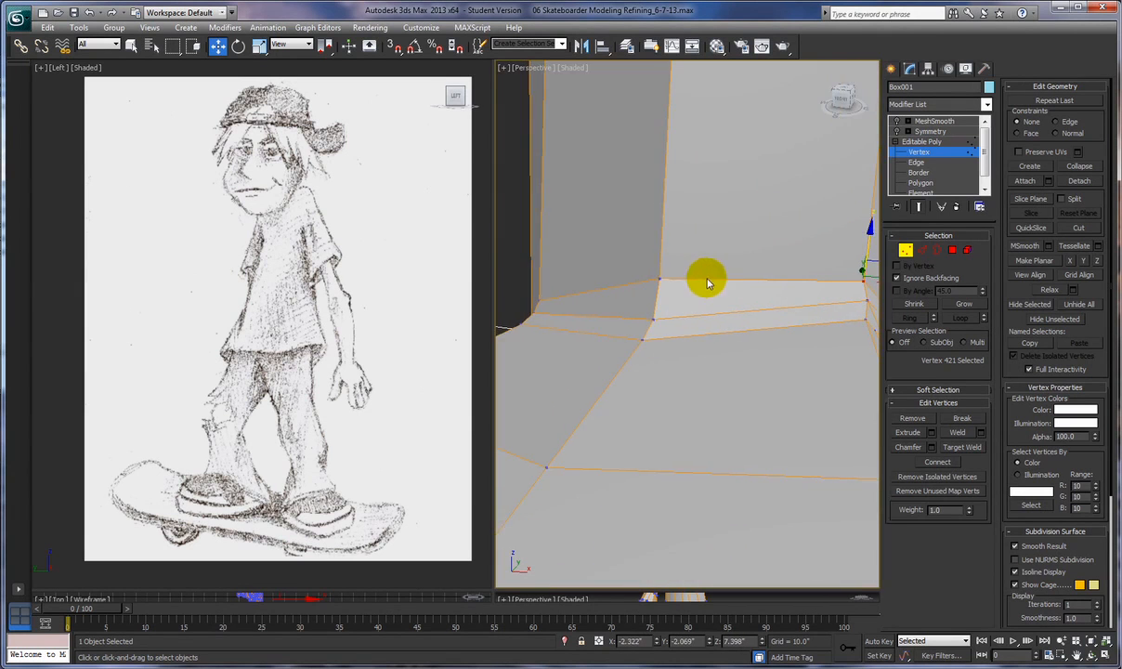
pyautogui.click(657, 277)
pyautogui.moveTo(659, 239); pyautogui.dragTo(660, 258)
pyautogui.keyDown('alt'); pyautogui.moveTo(743, 299); pyautogui.dragTo(671, 310, button='middle'); pyautogui.keyUp('alt')
pyautogui.moveTo(759, 317)
pyautogui.mouseDown(button='middle')
pyautogui.moveTo(724, 305)
pyautogui.moveTo(749, 300)
pyautogui.mouseUp(button='middle')
# Nudge the forward pair of inner-side ankle vertices down and sideways toward the shoe's inner edge
pyautogui.click(714, 362)
pyautogui.keyDown('alt'); pyautogui.moveTo(782, 382); pyautogui.dragTo(714, 359, button='middle'); pyautogui.keyUp('alt')
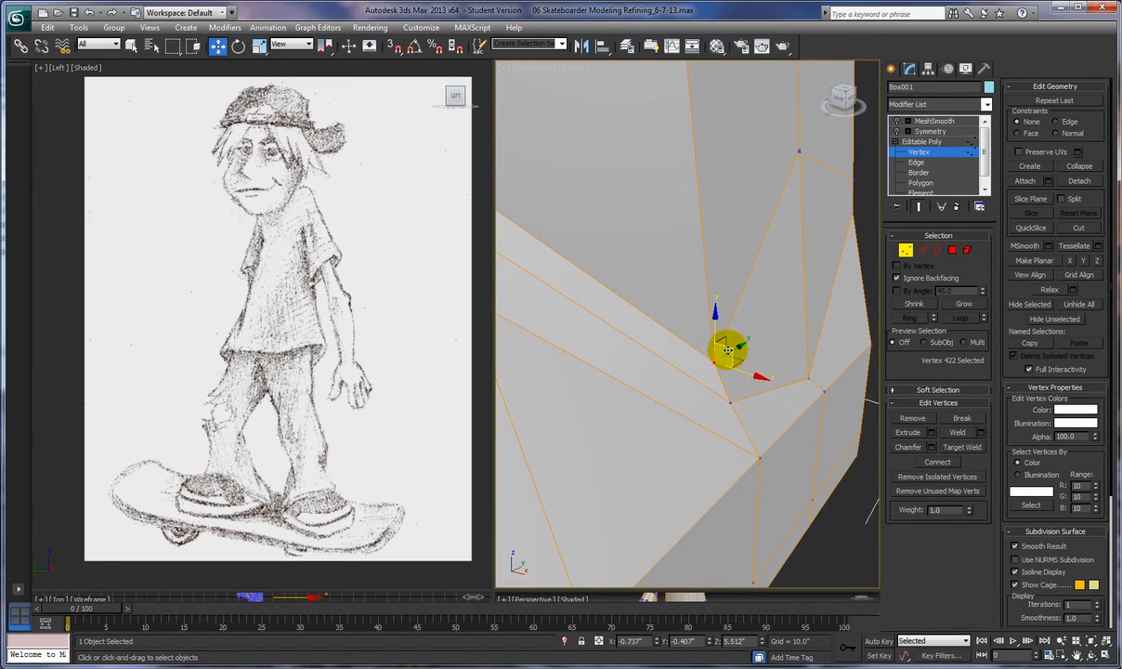
pyautogui.moveTo(730, 349); pyautogui.dragTo(734, 397)
pyautogui.click(730, 402)
pyautogui.moveTo(702, 430); pyautogui.dragTo(746, 376, button='middle')
pyautogui.moveTo(645, 349); pyautogui.dragTo(658, 365)
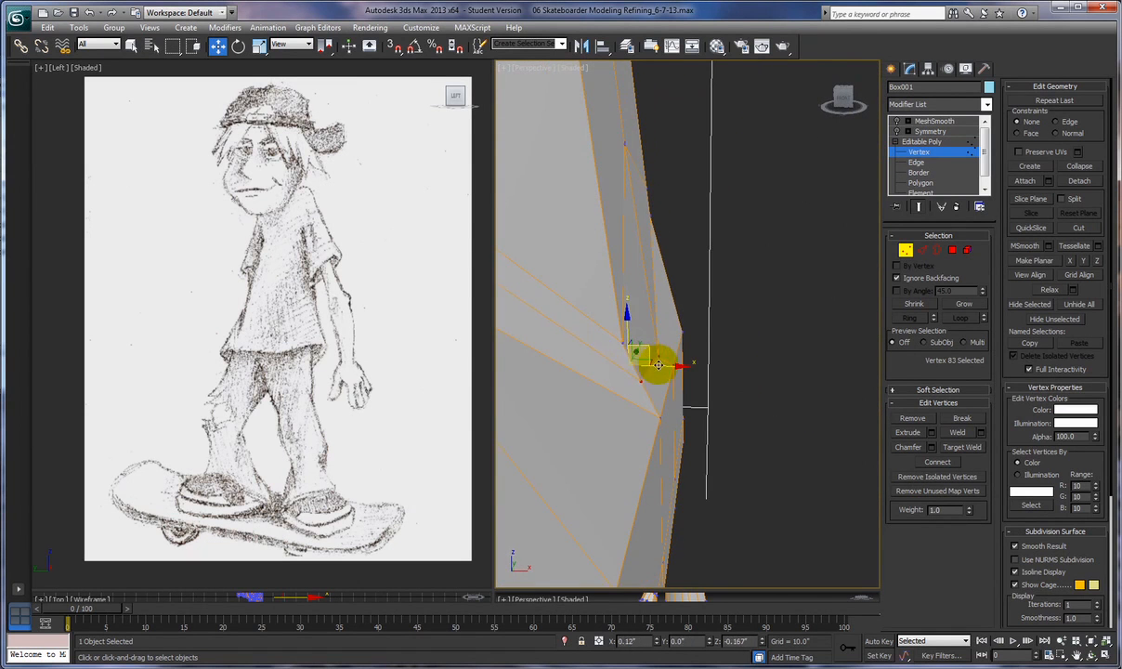
pyautogui.click(638, 331)
pyautogui.moveTo(642, 327); pyautogui.dragTo(653, 337)
# Pull apart the stacked vertices at the middle of the inner ankle loop and remove the extra one
pyautogui.keyDown('alt'); pyautogui.moveTo(672, 340); pyautogui.dragTo(676, 312, button='middle'); pyautogui.keyUp('alt')
pyautogui.click(672, 127)
pyautogui.keyDown('alt'); pyautogui.moveTo(697, 158); pyautogui.dragTo(704, 135, button='middle'); pyautogui.keyUp('alt')
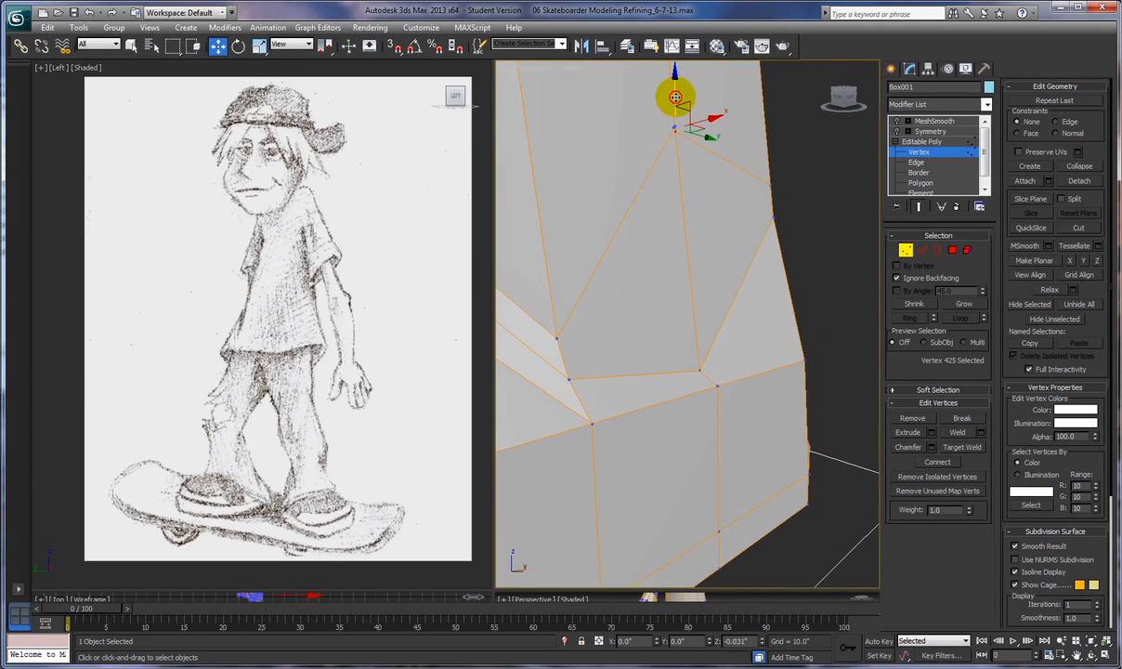
pyautogui.moveTo(676, 92); pyautogui.dragTo(677, 110)
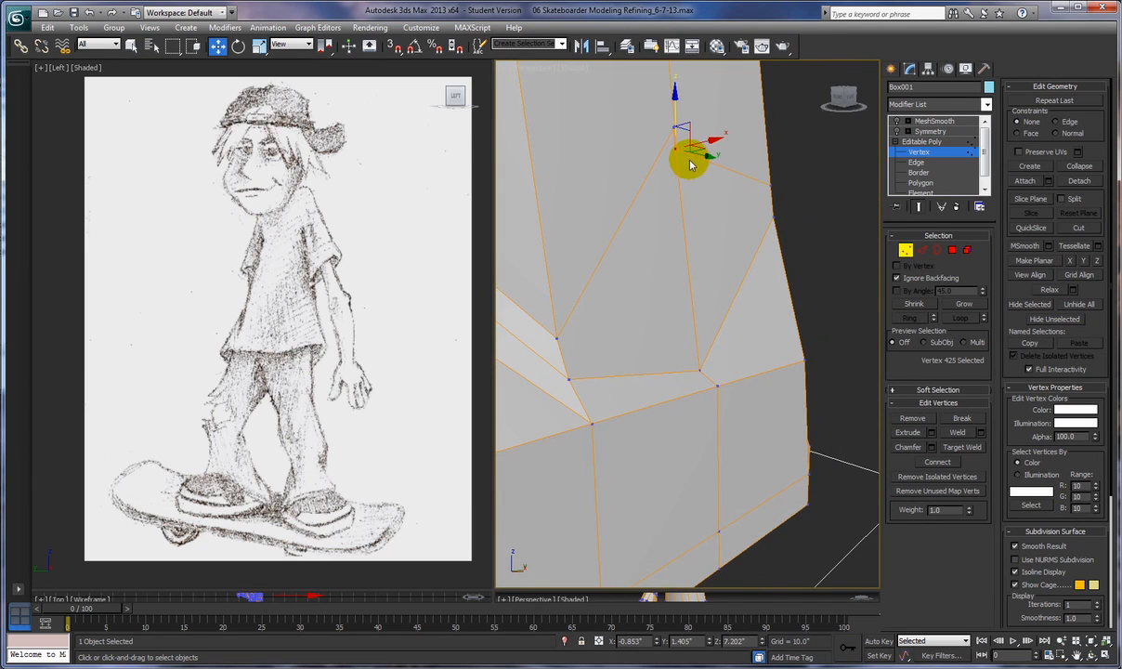
pyautogui.moveTo(674, 127); pyautogui.dragTo(671, 145)
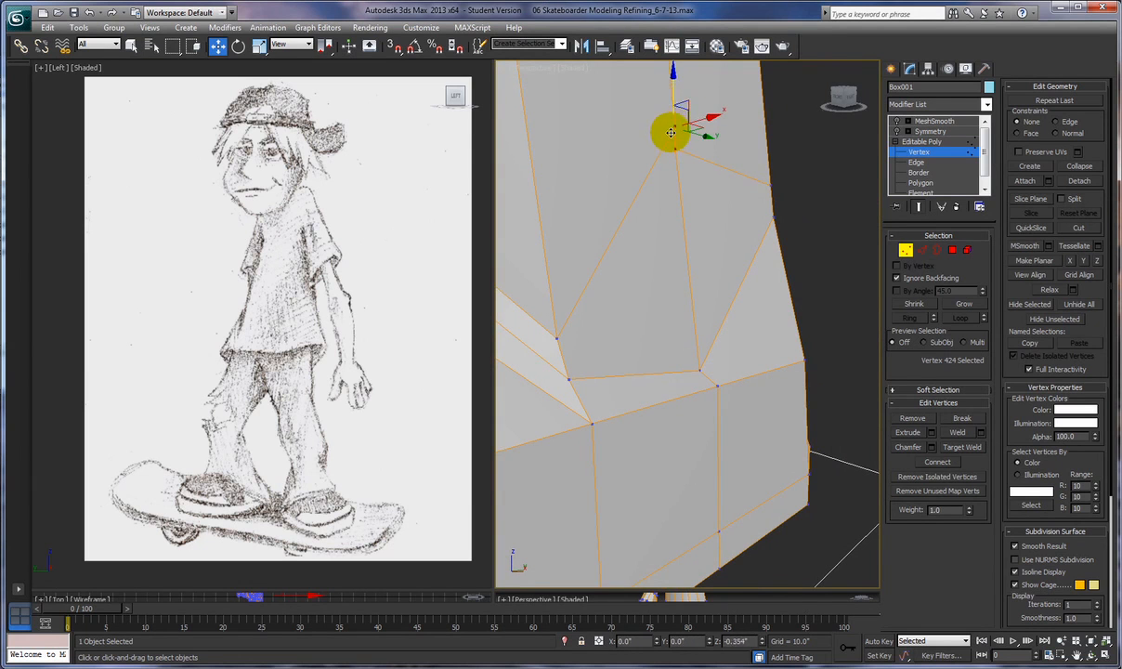
pyautogui.keyDown('alt'); pyautogui.moveTo(694, 195); pyautogui.dragTo(703, 155, button='middle'); pyautogui.keyUp('alt')
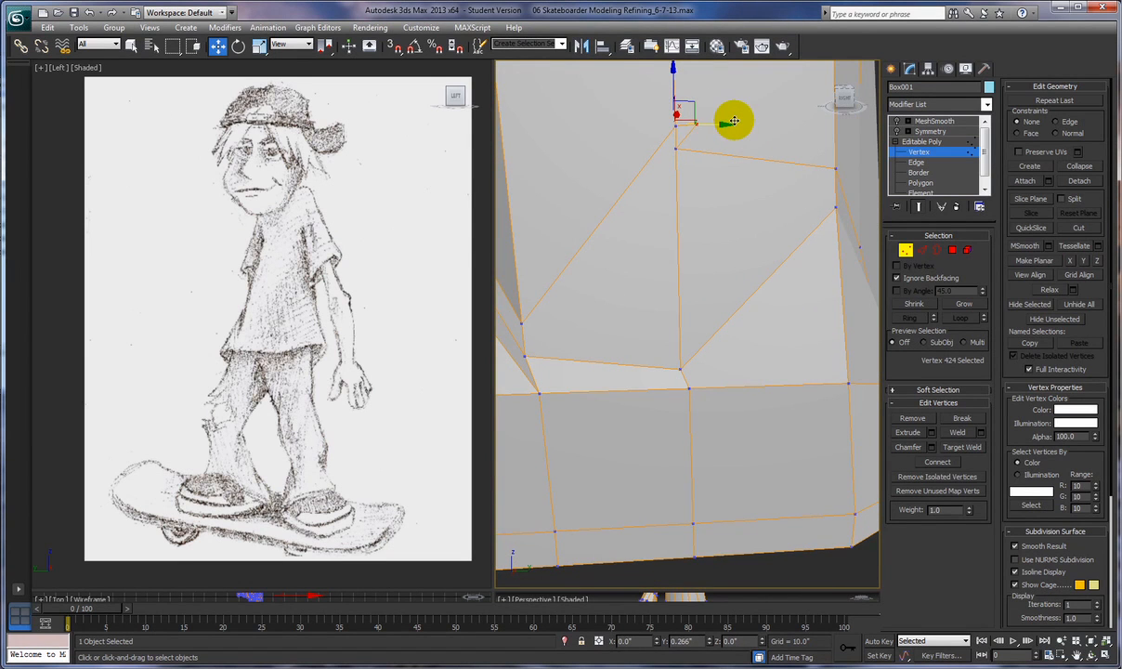
pyautogui.moveTo(736, 120); pyautogui.dragTo(701, 151)
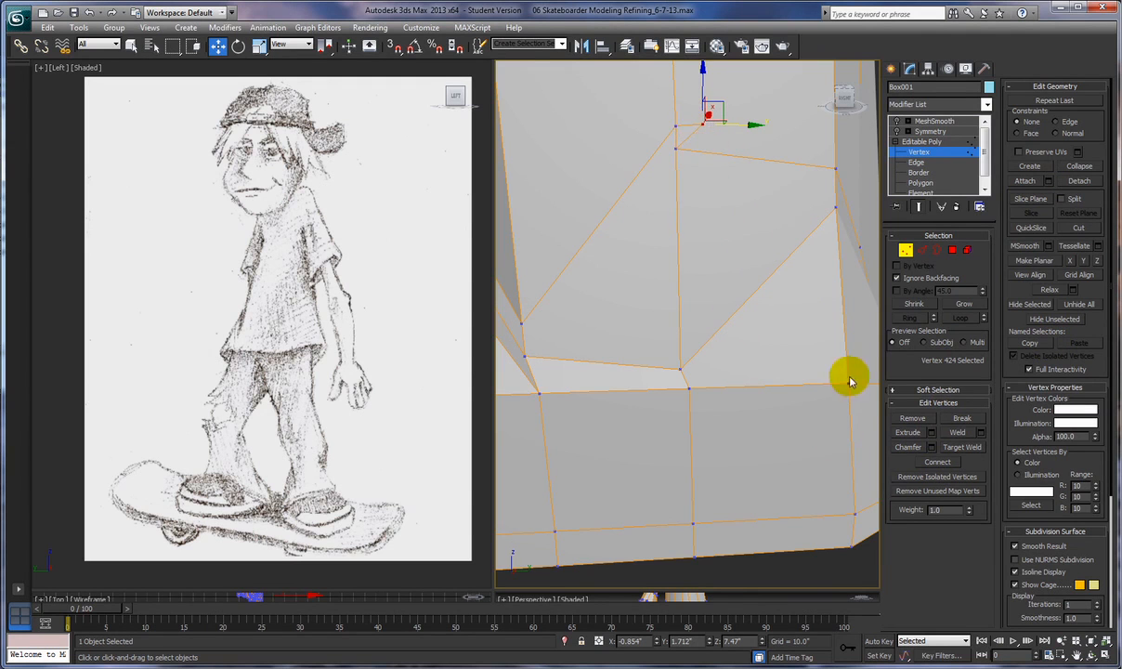
pyautogui.click(913, 419)
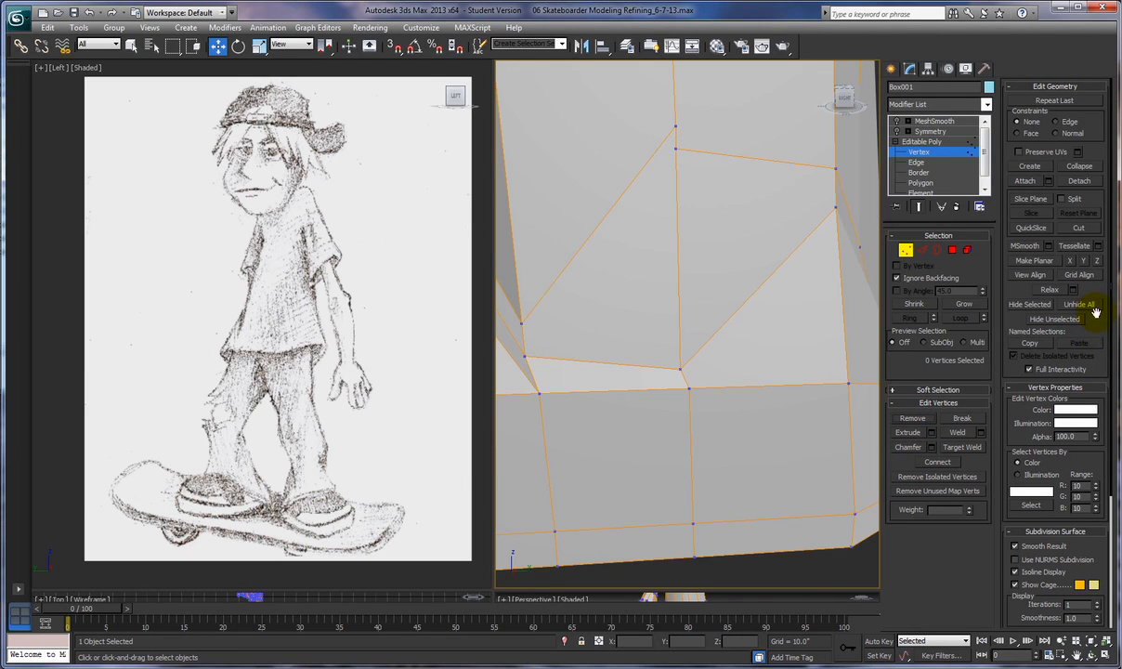
# Target Weld the lower of the two remaining mid-inner ankle vertices onto the one above it
pyautogui.moveTo(1097, 318); pyautogui.dragTo(1096, 353)
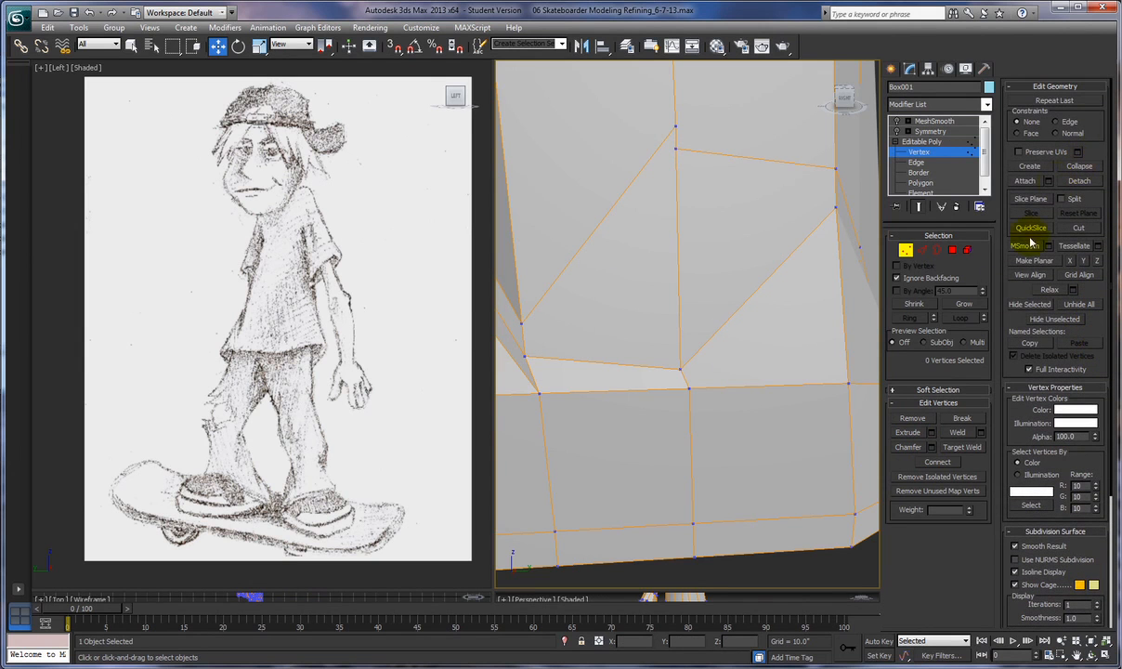
pyautogui.click(965, 450)
pyautogui.click(675, 147)
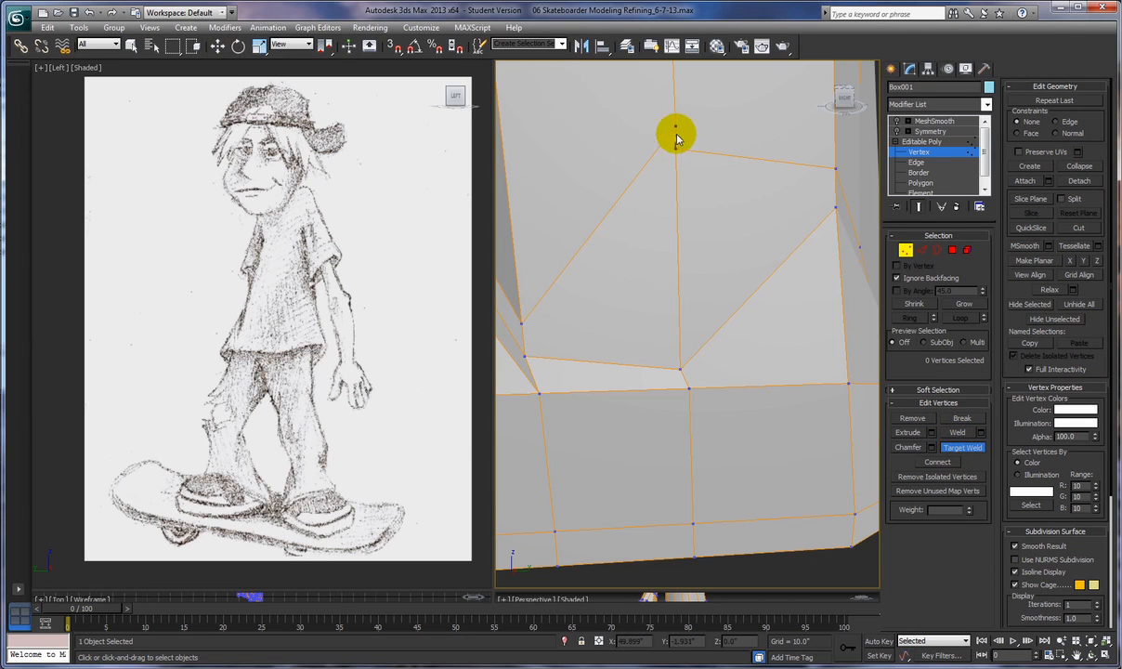
pyautogui.click(675, 126)
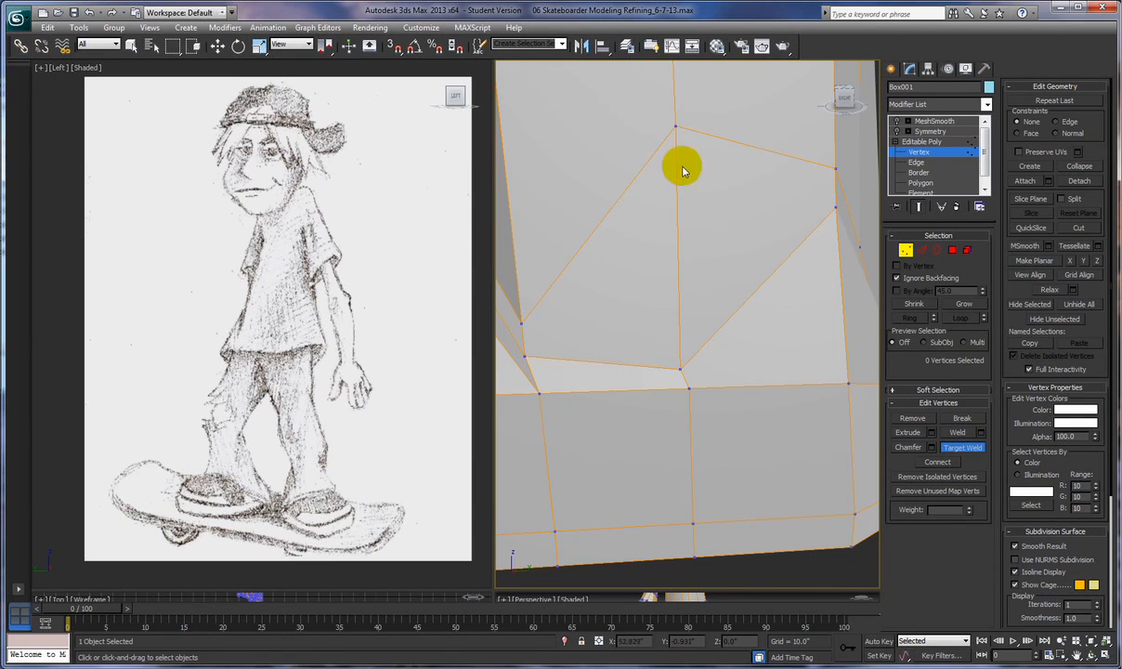
pyautogui.click(960, 446)
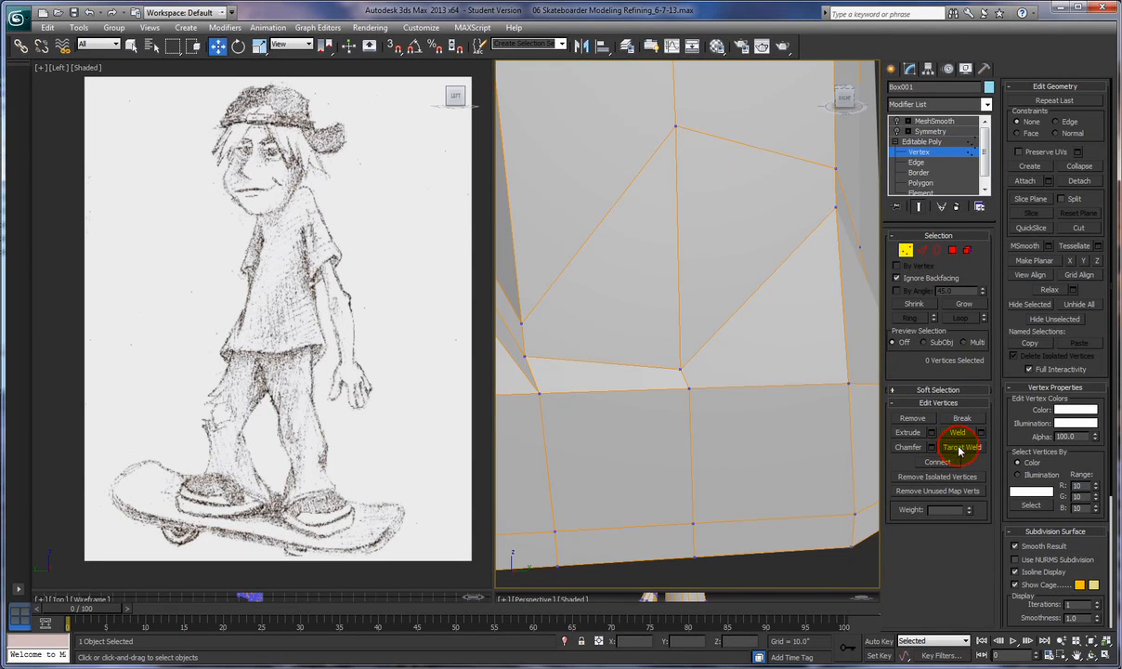
# Lower the welded mid-inner ankle vertex to about Z 4.8" and the neighbouring lower-loop vertex toward the heel to about Z 4.541"
pyautogui.click(674, 124)
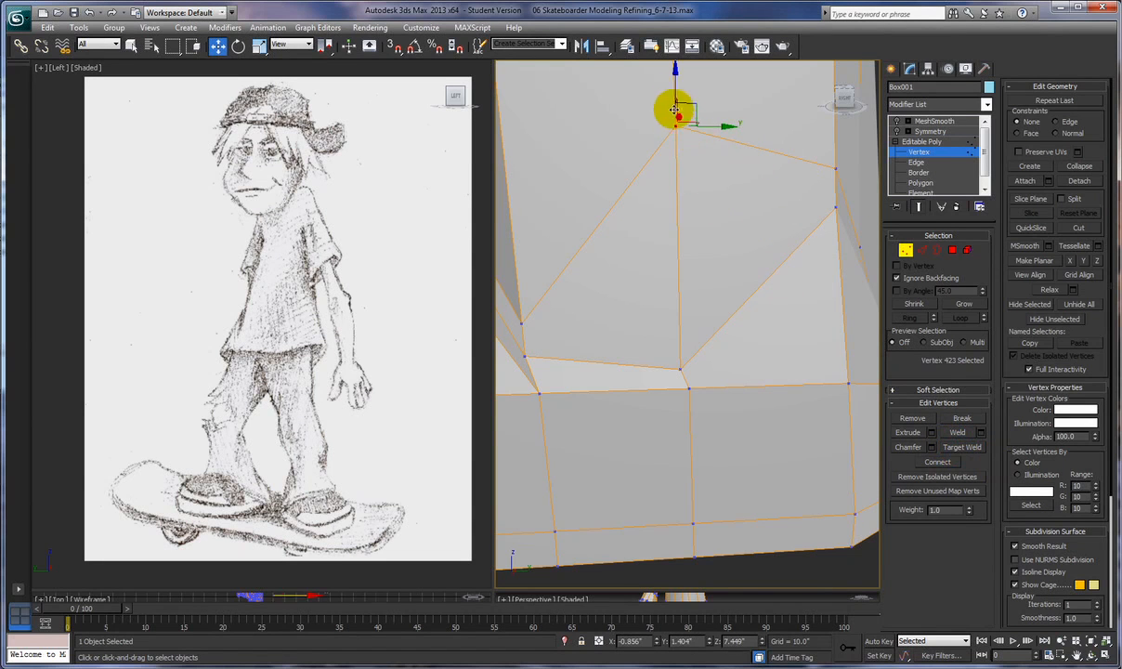
pyautogui.moveTo(674, 88); pyautogui.dragTo(691, 307)
pyautogui.click(836, 206)
pyautogui.moveTo(834, 165); pyautogui.dragTo(850, 316)
pyautogui.keyDown('alt'); pyautogui.moveTo(742, 381); pyautogui.dragTo(734, 342, button='middle'); pyautogui.keyUp('alt')
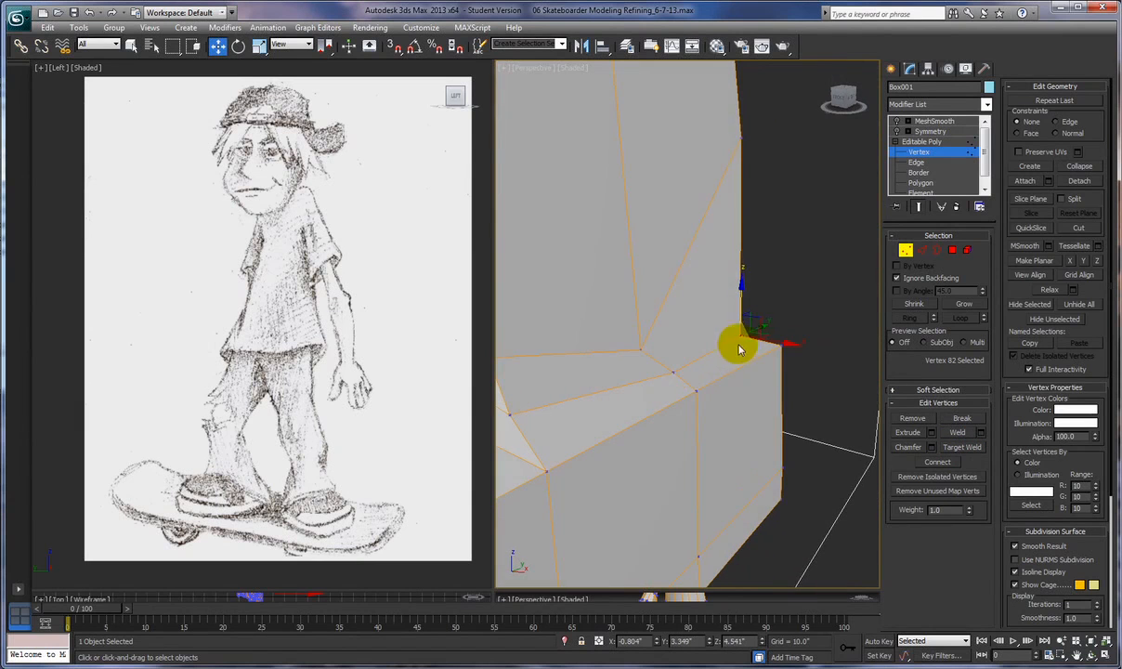
pyautogui.moveTo(758, 320); pyautogui.dragTo(782, 311)
# Lower the upper-loop vertex toward the inner heel to about X -0.581", Z 4.955", and nudge the welded vertex sideways
pyautogui.keyDown('alt'); pyautogui.moveTo(785, 311); pyautogui.dragTo(729, 220, button='middle'); pyautogui.keyUp('alt')
pyautogui.click(779, 119)
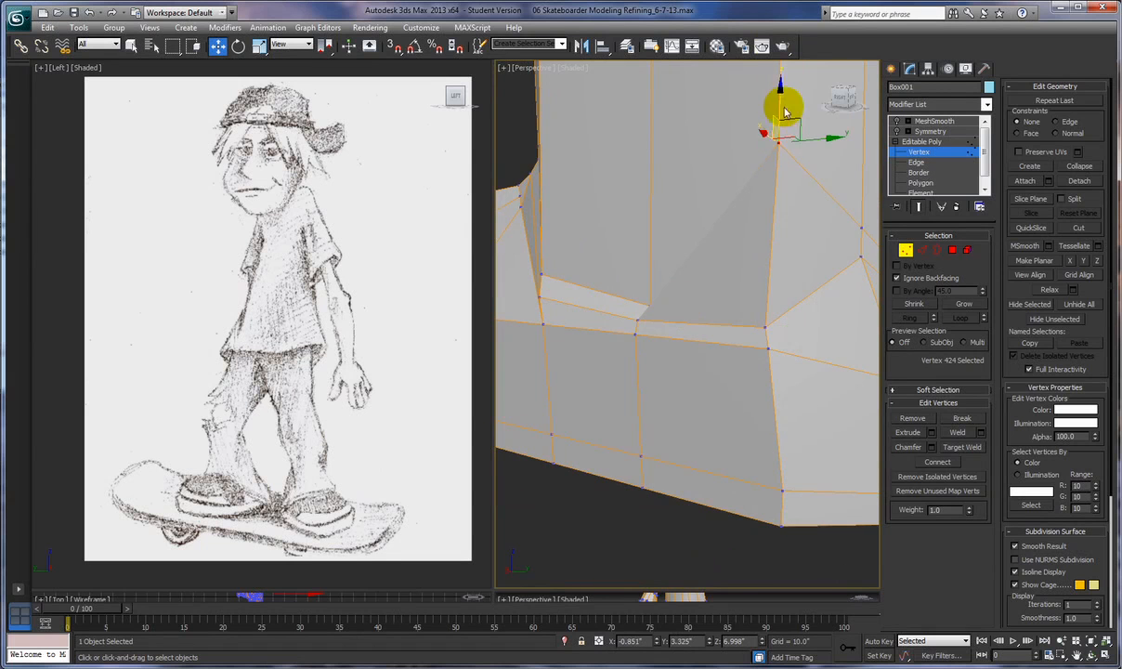
pyautogui.keyDown('alt'); pyautogui.moveTo(764, 260); pyautogui.dragTo(739, 280, button='middle'); pyautogui.keyUp('alt')
pyautogui.moveTo(752, 292); pyautogui.dragTo(734, 288)
pyautogui.keyDown('alt'); pyautogui.moveTo(734, 288); pyautogui.dragTo(731, 314, button='middle'); pyautogui.keyUp('alt')
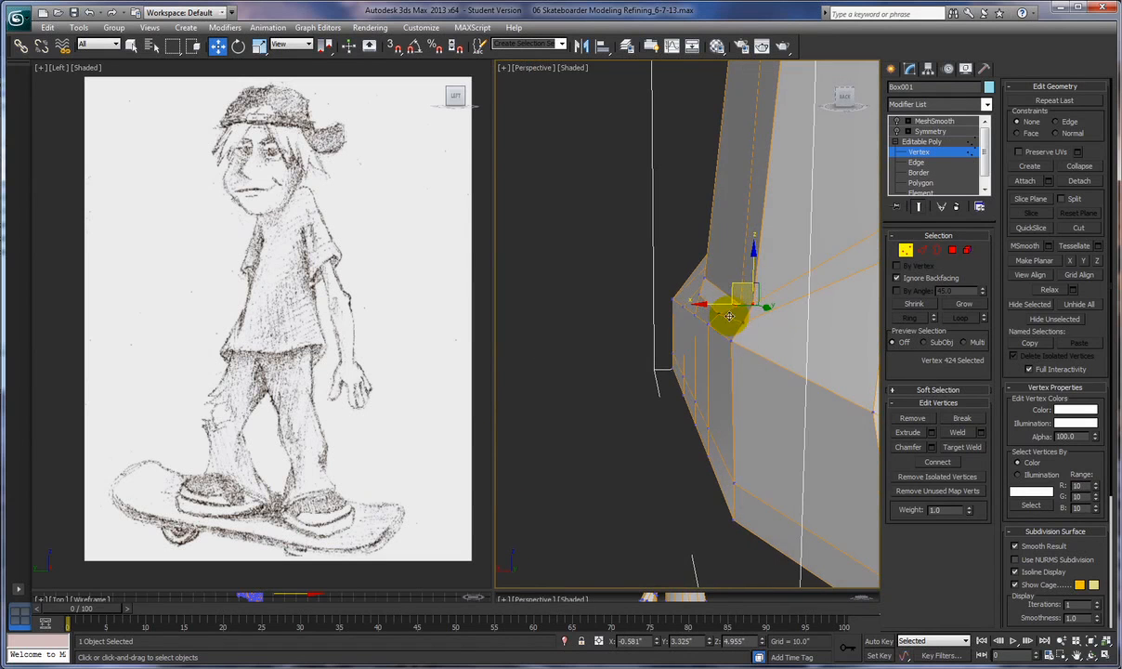
pyautogui.click(740, 303)
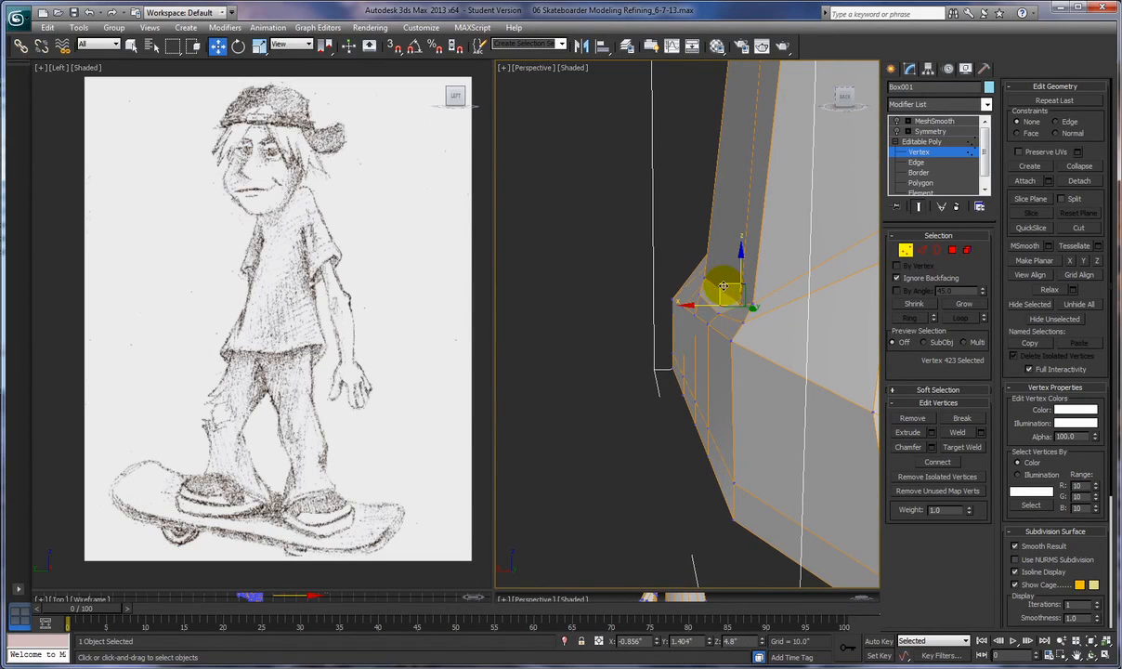
pyautogui.keyDown('alt'); pyautogui.moveTo(785, 322); pyautogui.dragTo(757, 307, button='middle'); pyautogui.keyUp('alt')
# Lower the bottom ankle-loop vertex at the inner heel corner to about X -1.462", Z 2.736"
pyautogui.click(722, 253)
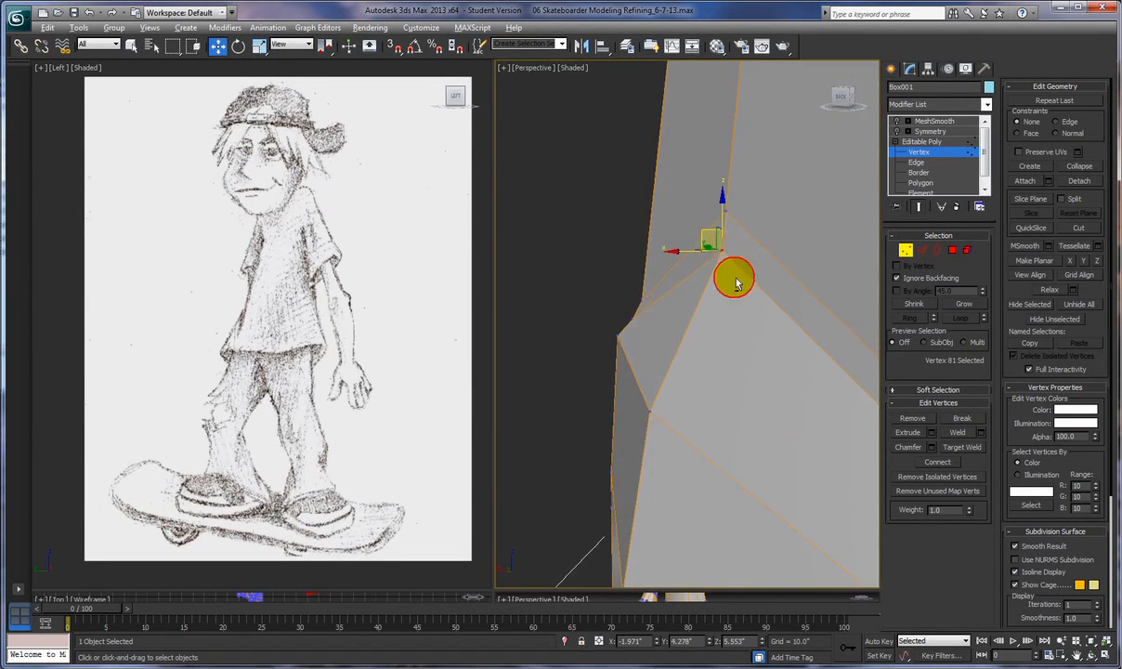
pyautogui.keyDown('alt'); pyautogui.moveTo(726, 257); pyautogui.dragTo(697, 286, button='middle'); pyautogui.keyUp('alt')
pyautogui.keyDown('alt'); pyautogui.moveTo(708, 240); pyautogui.dragTo(784, 343, button='middle'); pyautogui.keyUp('alt')
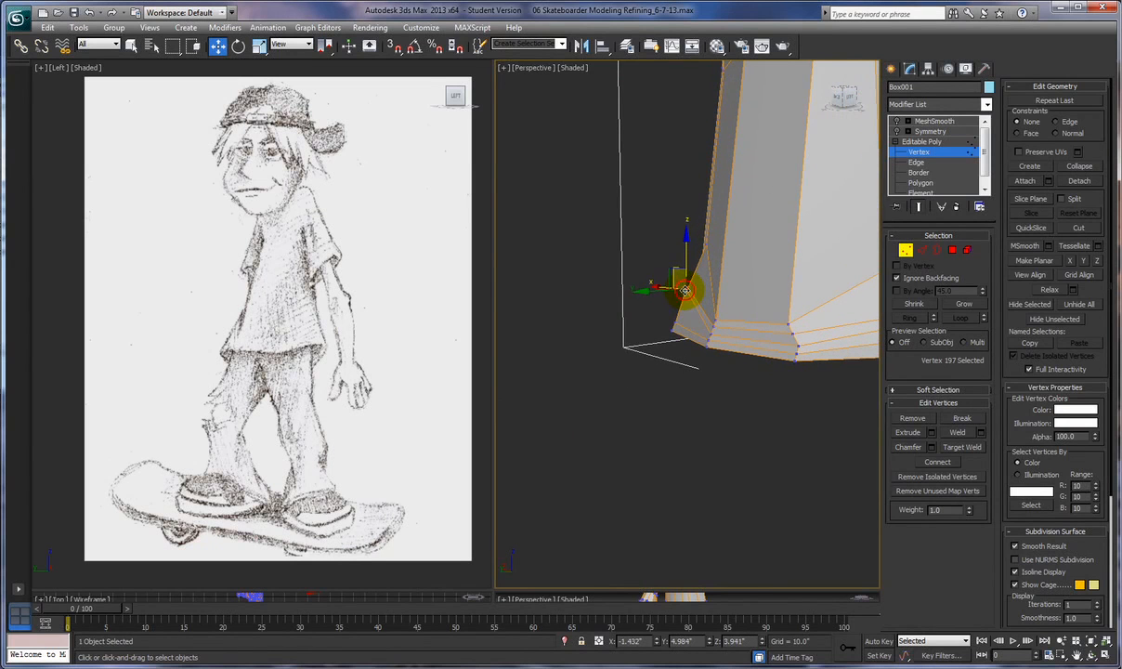
pyautogui.keyDown('alt'); pyautogui.moveTo(722, 289); pyautogui.dragTo(781, 295, button='middle'); pyautogui.keyUp('alt')
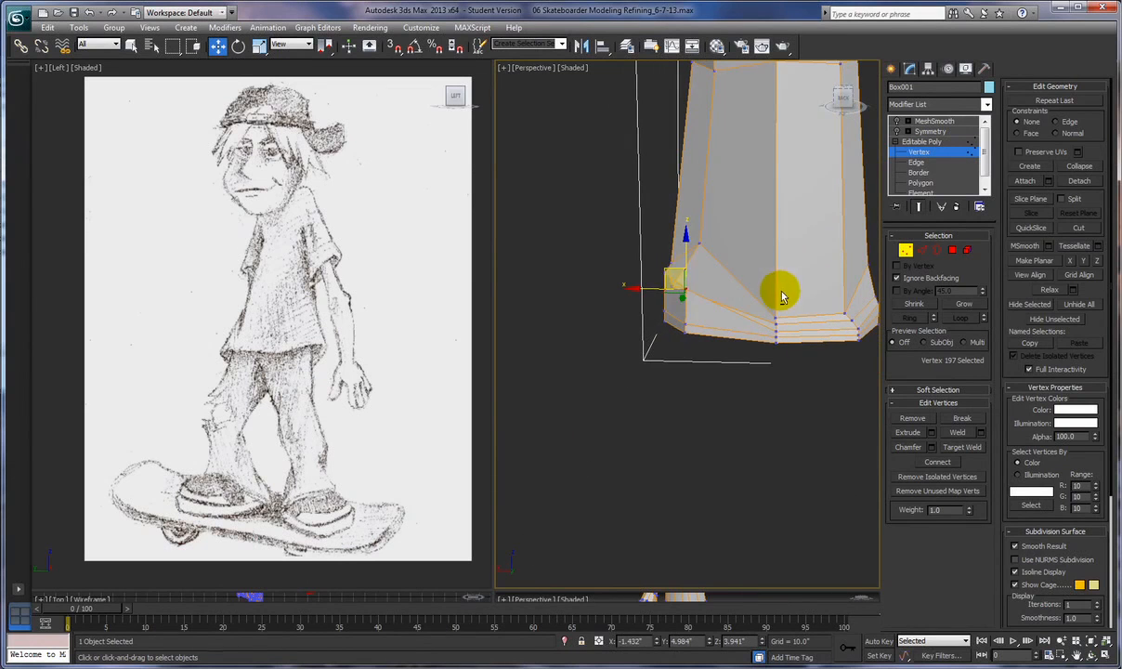
pyautogui.moveTo(666, 269); pyautogui.dragTo(667, 298)
pyautogui.keyDown('alt'); pyautogui.moveTo(757, 291); pyautogui.dragTo(824, 276, button='middle'); pyautogui.keyUp('alt')
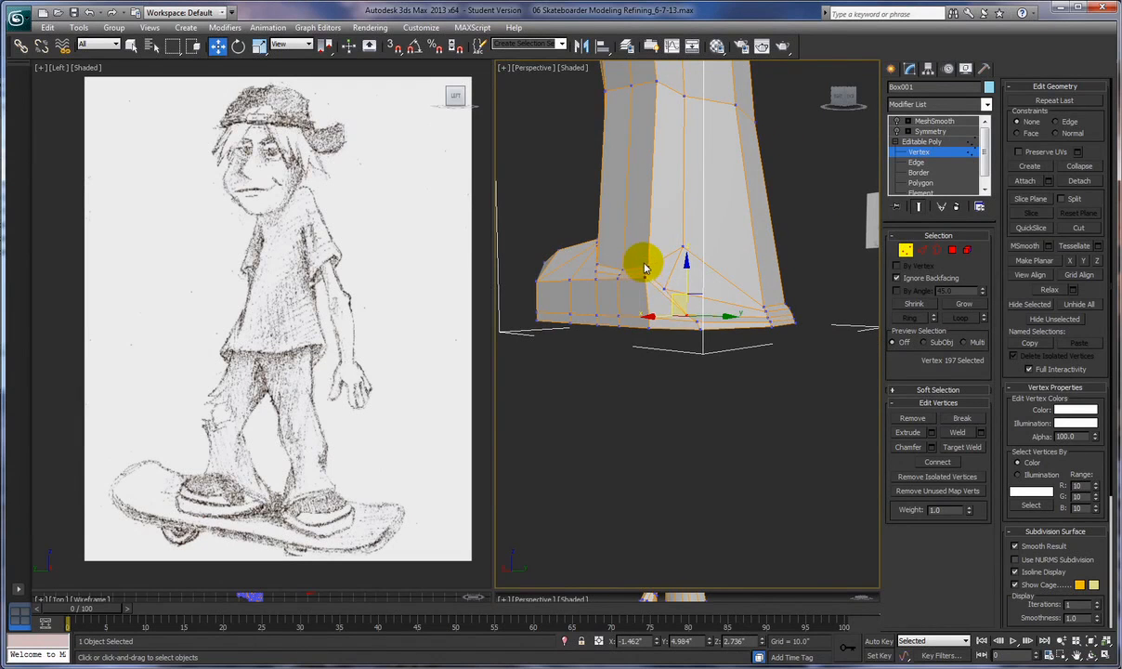
# Lower the two sets of three inner-side ankle vertices, the forward set to about Z 3.971" and the rear set to about Z 3.236"
pyautogui.moveTo(651, 291); pyautogui.dragTo(653, 292)
pyautogui.moveTo(647, 237); pyautogui.dragTo(650, 303)
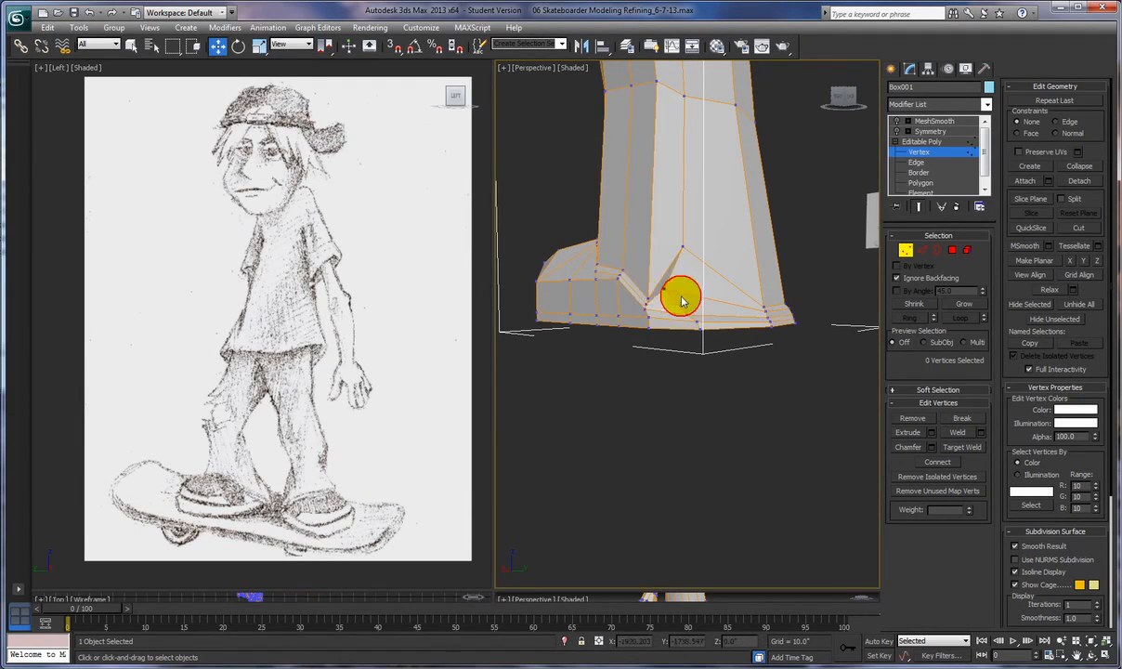
pyautogui.moveTo(605, 260); pyautogui.dragTo(645, 295)
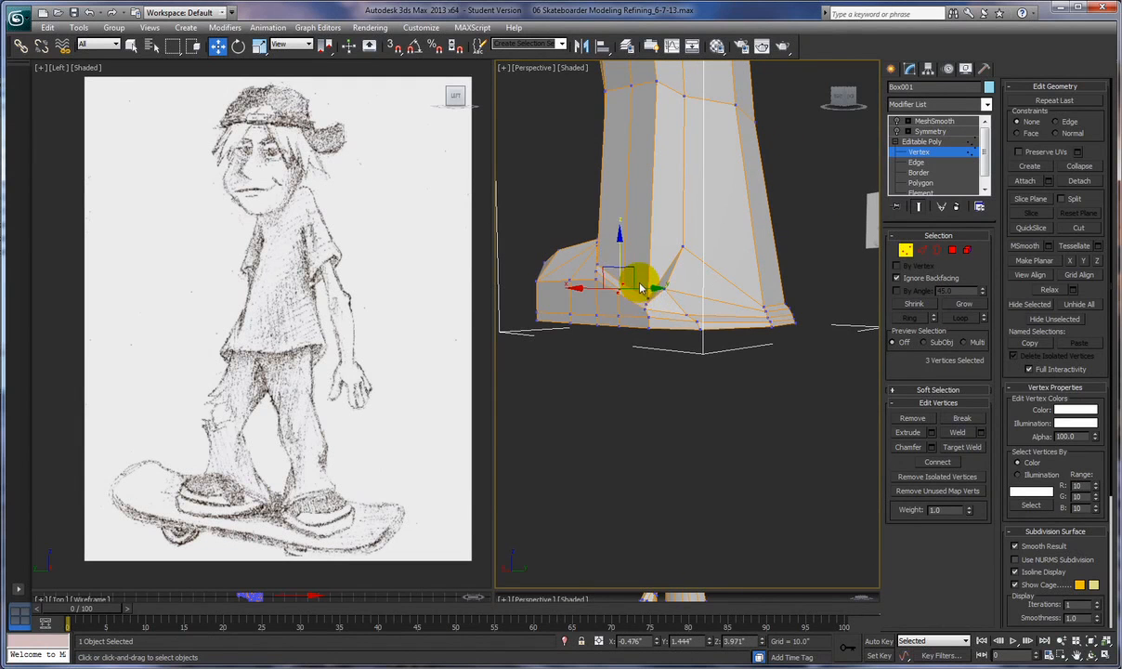
pyautogui.moveTo(655, 306); pyautogui.dragTo(648, 281)
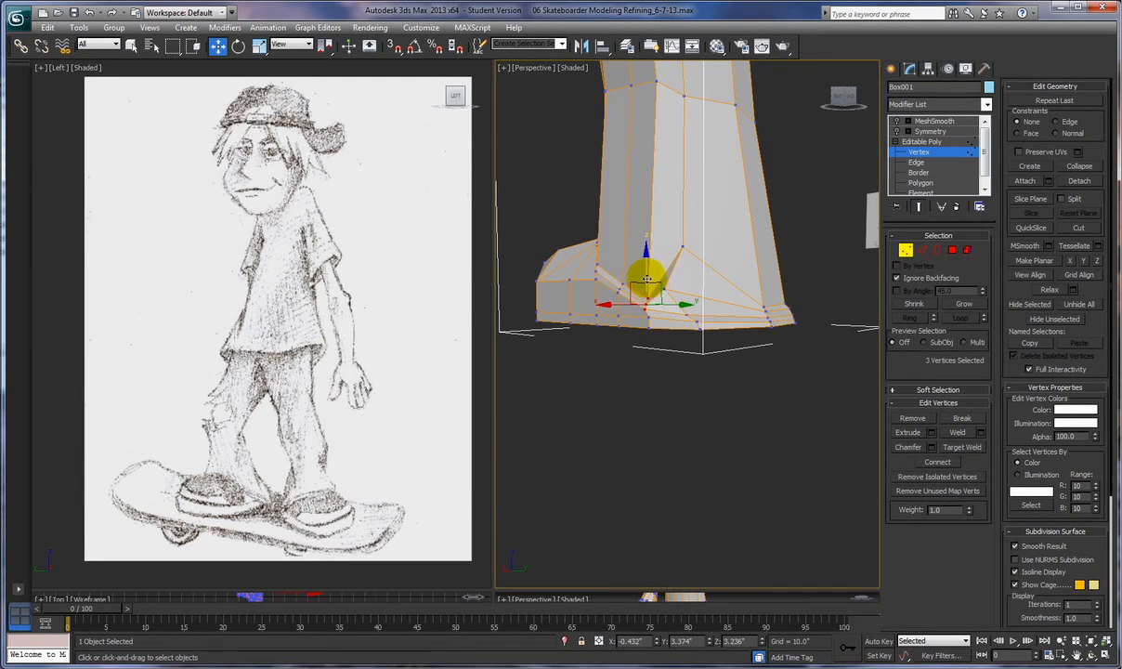
# Move the middle ankle-loop vertex at the inner heel corner to about X -1.175", Y 4.704", Z 3.322"
pyautogui.click(663, 288)
pyautogui.keyDown('alt'); pyautogui.moveTo(758, 319); pyautogui.dragTo(821, 332, button='middle'); pyautogui.keyUp('alt')
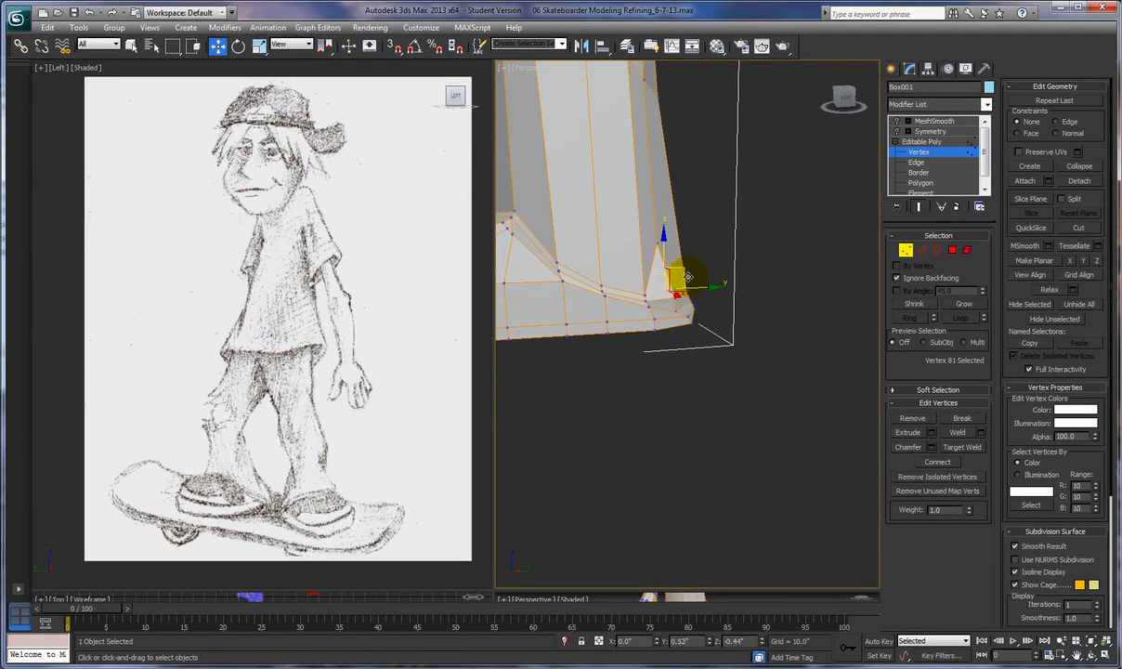
pyautogui.moveTo(686, 282); pyautogui.dragTo(683, 283)
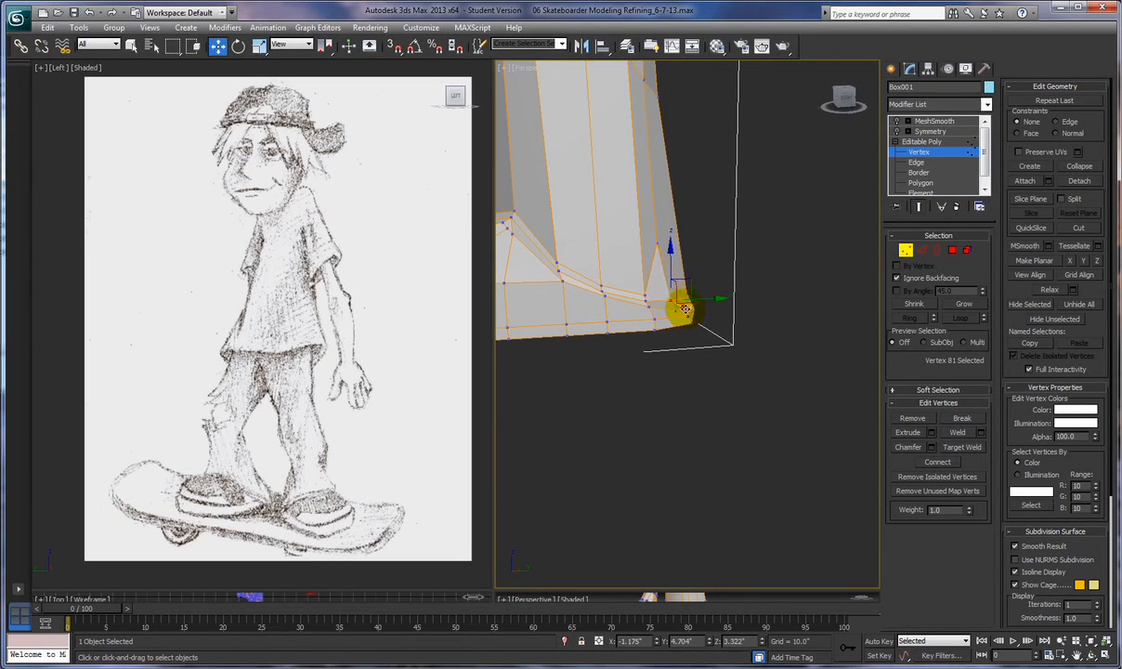
pyautogui.moveTo(685, 308); pyautogui.dragTo(685, 308)
# Lower the top ankle-loop vertex at the inner heel corner to about X -1.104", Y 4.255", Z 3.765"
pyautogui.click(658, 243)
pyautogui.moveTo(657, 215); pyautogui.dragTo(662, 265)
pyautogui.keyDown('alt'); pyautogui.moveTo(676, 291); pyautogui.dragTo(736, 323, button='middle'); pyautogui.keyUp('alt')
pyautogui.moveTo(668, 278); pyautogui.dragTo(676, 277)
pyautogui.moveTo(679, 277)
pyautogui.keyDown('alt'); pyautogui.mouseDown(button='middle')
pyautogui.moveTo(689, 278)
pyautogui.moveTo(683, 290)
pyautogui.mouseUp(button='middle'); pyautogui.keyUp('alt')
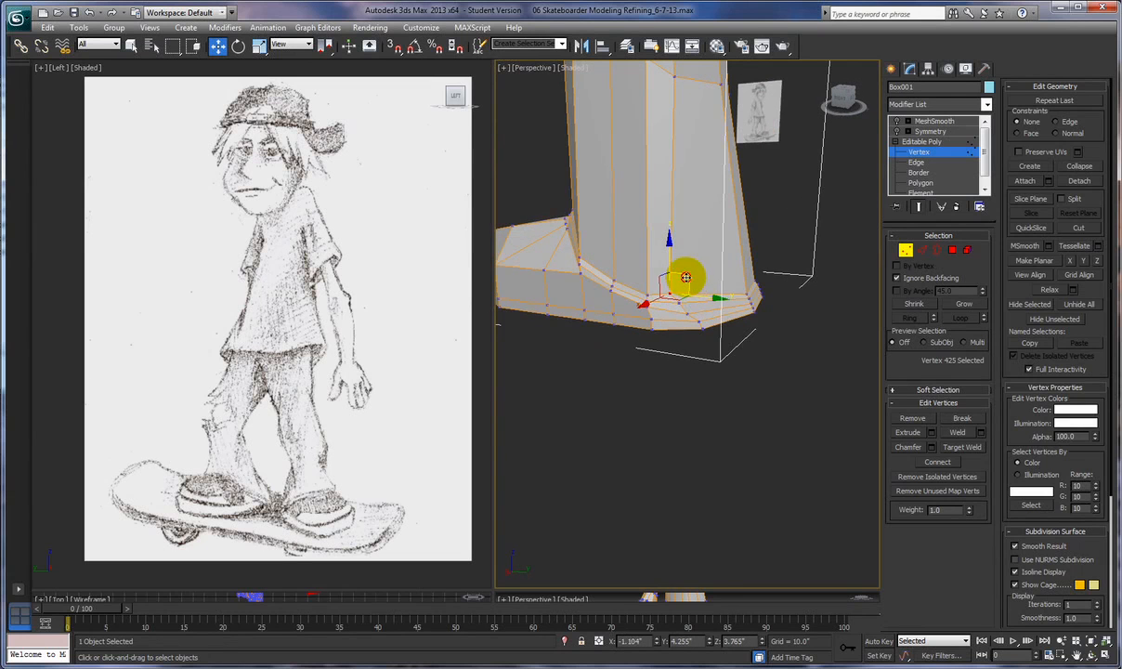
# Adjust the inner heel-corner vertices horizontally, moving the bottom ankle-loop one to about X -1.578", Y 5.096"
pyautogui.keyDown('alt'); pyautogui.moveTo(709, 293); pyautogui.dragTo(688, 360, button='middle'); pyautogui.keyUp('alt')
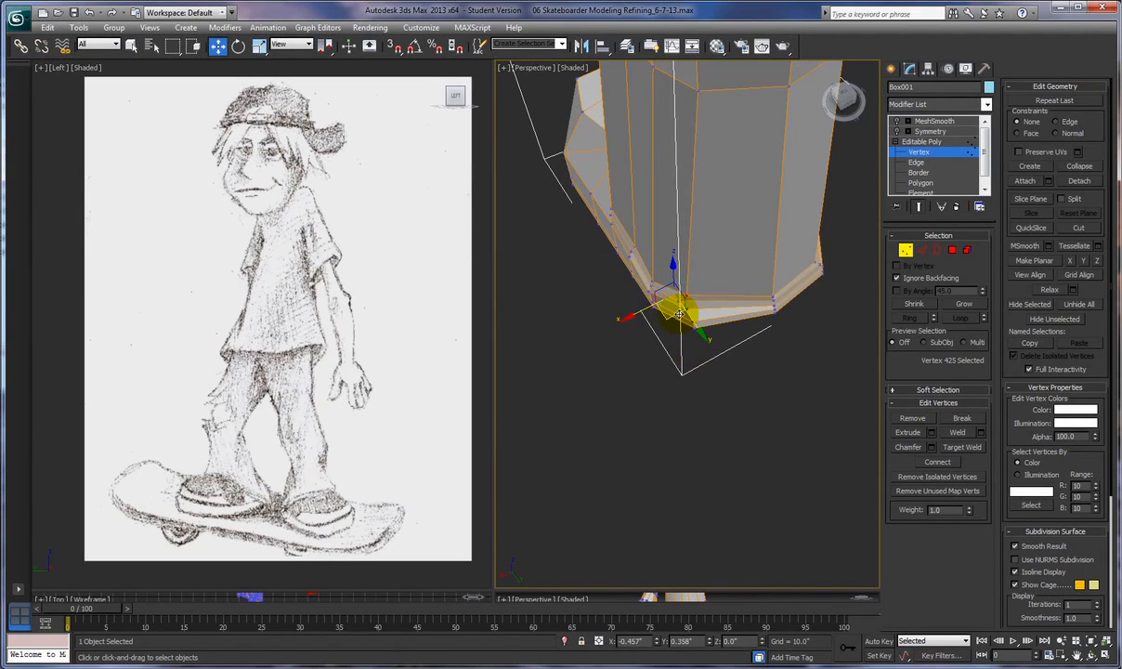
pyautogui.click(681, 314)
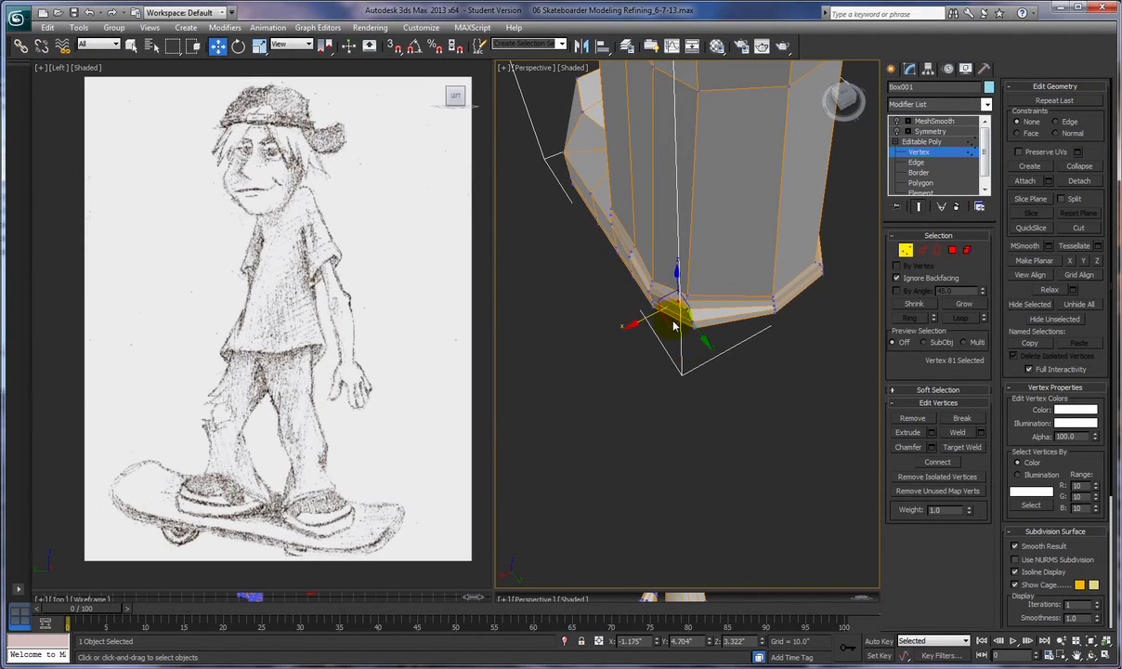
pyautogui.hotkey('ctrl', 'z')
pyautogui.click(682, 327)
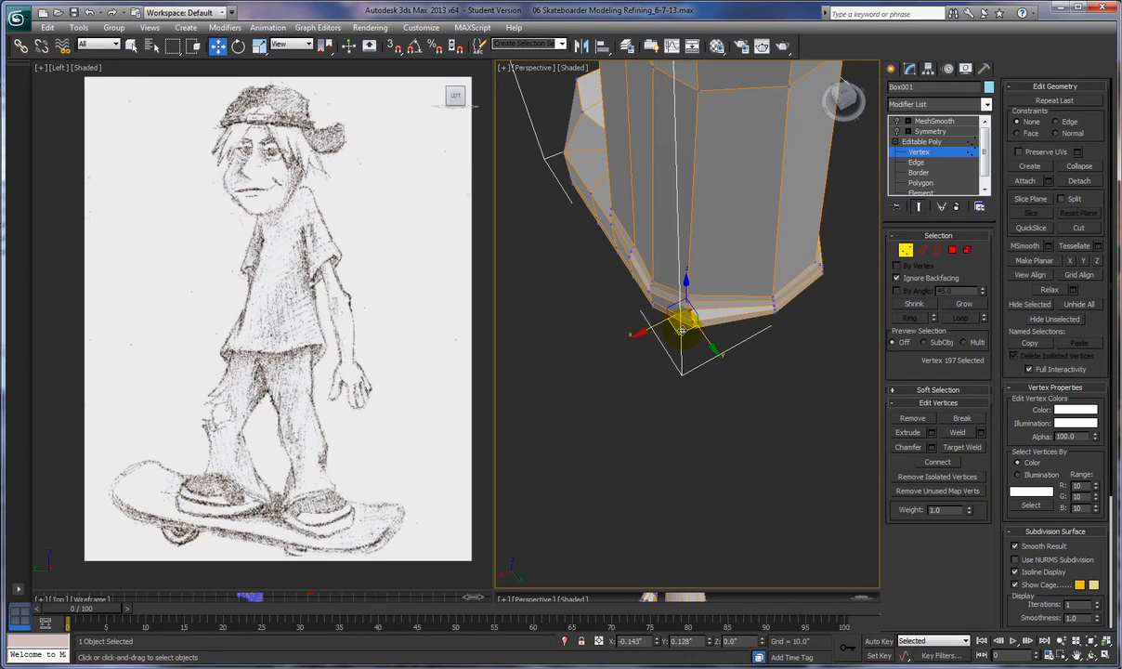
pyautogui.keyDown('alt'); pyautogui.moveTo(734, 242); pyautogui.dragTo(660, 297, button='middle'); pyautogui.keyUp('alt')
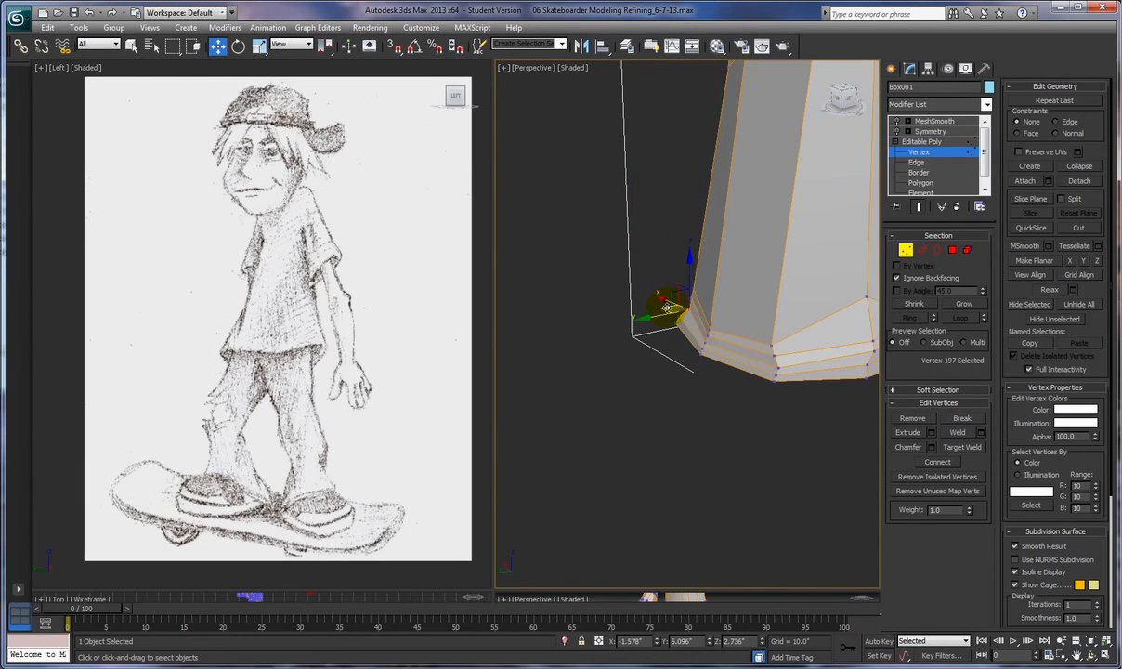
# Lower the stray vertex above the ankle loops on the outer side to about X -10.247", Z 3.804"
pyautogui.keyDown('alt'); pyautogui.moveTo(771, 325); pyautogui.dragTo(827, 338, button='middle'); pyautogui.keyUp('alt')
pyautogui.click(670, 331)
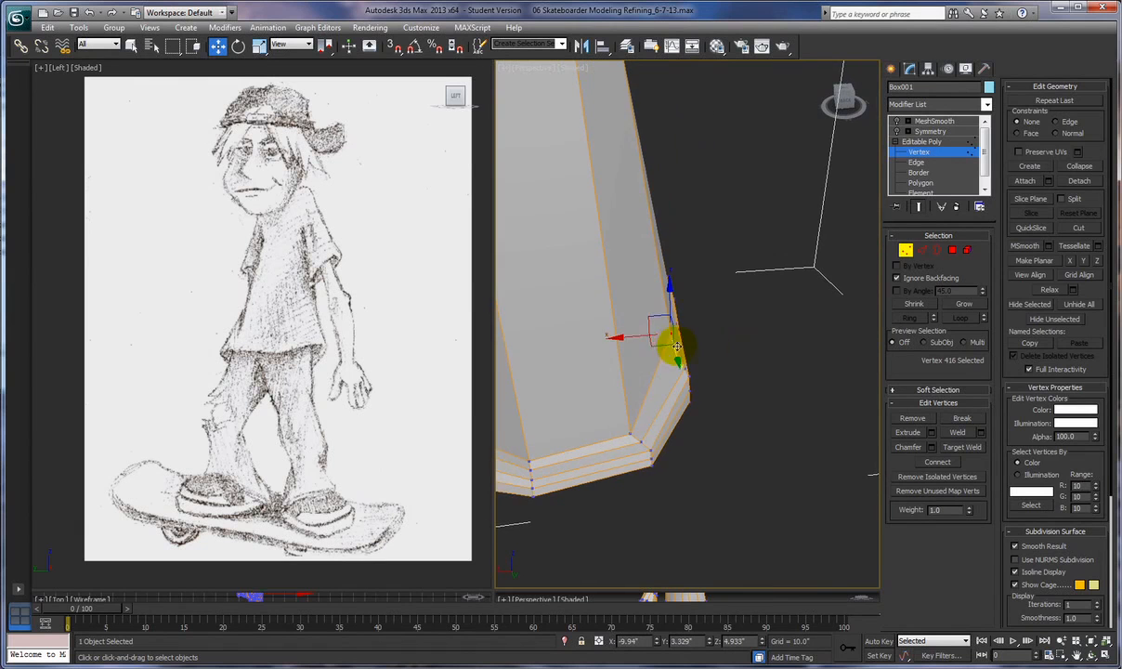
pyautogui.moveTo(652, 321); pyautogui.dragTo(662, 349)
pyautogui.keyDown('alt'); pyautogui.moveTo(724, 371); pyautogui.dragTo(776, 358, button='middle'); pyautogui.keyUp('alt')
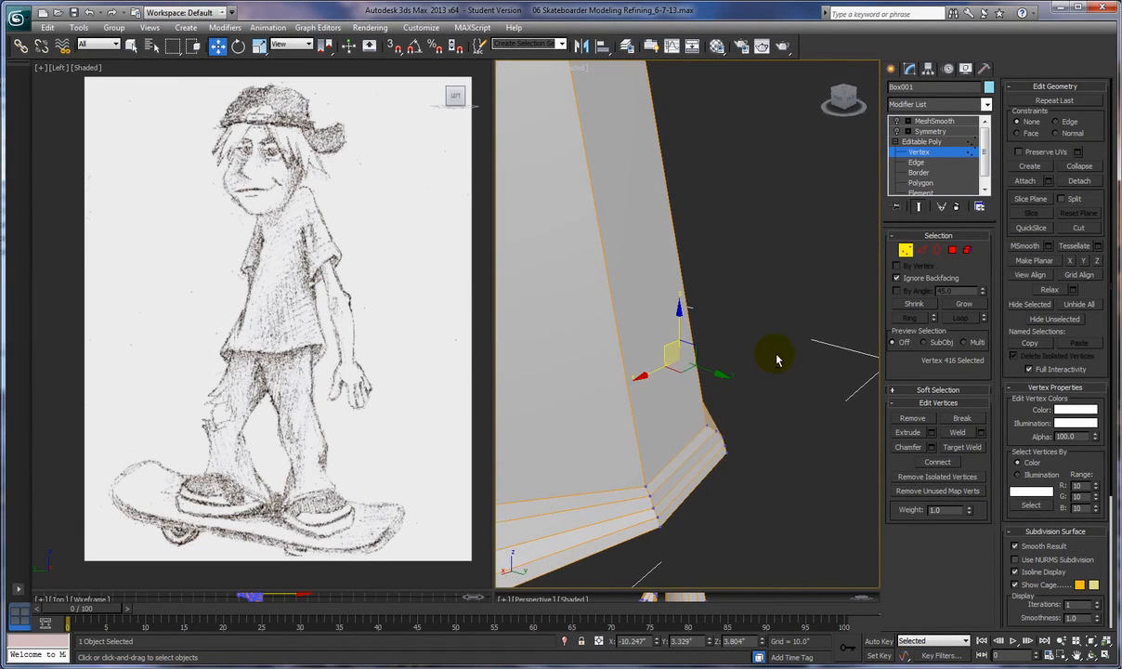
# Nudge two vertices at the back of the heel, the top one to about X -8.438", Y 6.291" and a lower one to X -8.726", Y 6.354"
pyautogui.click(706, 423)
pyautogui.moveTo(711, 411); pyautogui.dragTo(722, 410)
pyautogui.keyDown('alt'); pyautogui.moveTo(725, 409); pyautogui.dragTo(646, 390, button='middle'); pyautogui.keyUp('alt')
pyautogui.moveTo(690, 424); pyautogui.dragTo(692, 423)
pyautogui.keyDown('alt'); pyautogui.moveTo(694, 423); pyautogui.dragTo(744, 440, button='middle'); pyautogui.keyUp('alt')
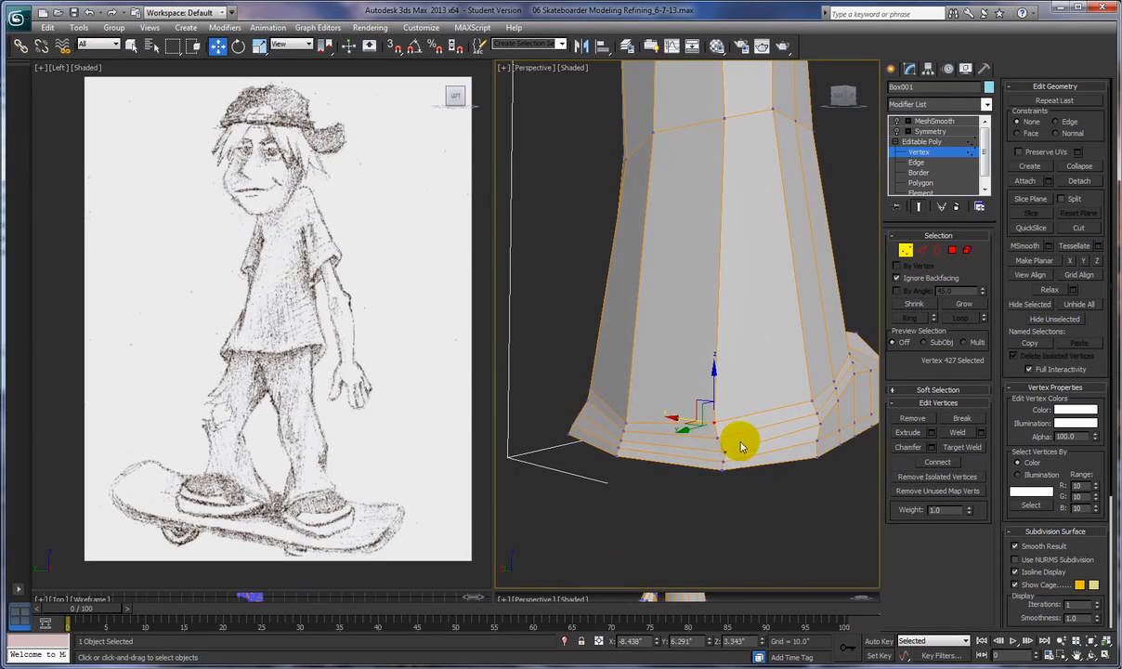
pyautogui.click(725, 453)
pyautogui.moveTo(706, 453); pyautogui.dragTo(703, 454)
pyautogui.keyDown('alt'); pyautogui.moveTo(740, 471); pyautogui.dragTo(768, 433, button='middle'); pyautogui.keyUp('alt')
# Select the ankle-loop vertex at the front outer corner of the shoe and examine the loops along the outer side
pyautogui.scroll(-5, 794, 441)
pyautogui.scroll(2, 796, 440)
pyautogui.keyDown('alt'); pyautogui.moveTo(809, 380); pyautogui.dragTo(782, 392, button='middle'); pyautogui.keyUp('alt')
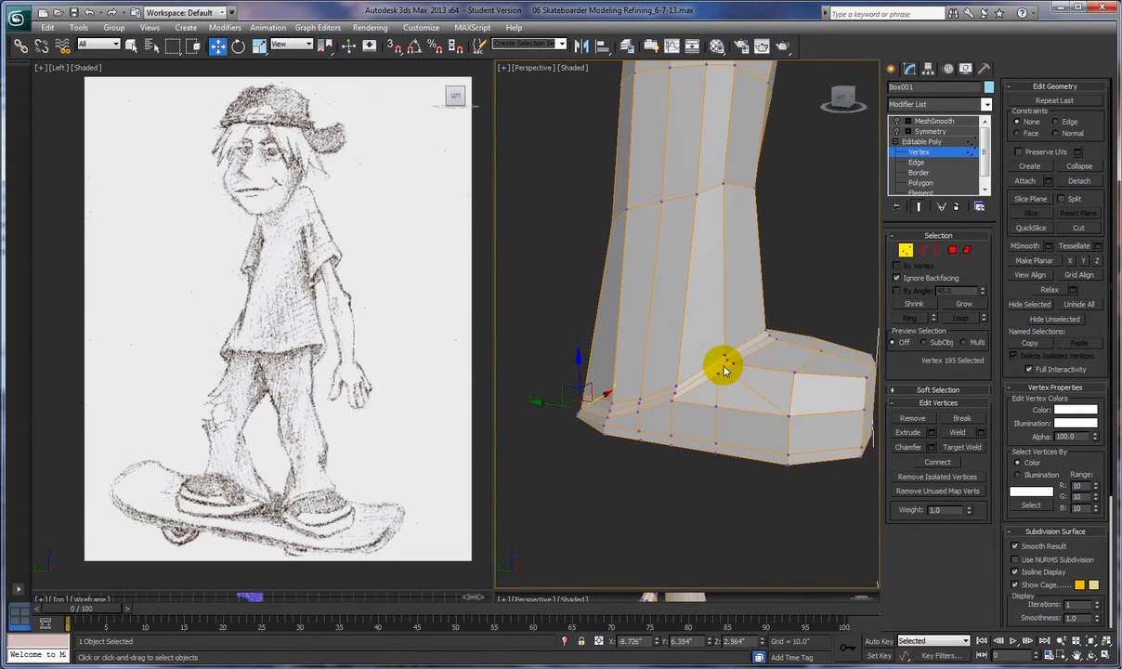
pyautogui.keyDown('alt'); pyautogui.moveTo(753, 394); pyautogui.dragTo(797, 396, button='middle'); pyautogui.keyUp('alt')
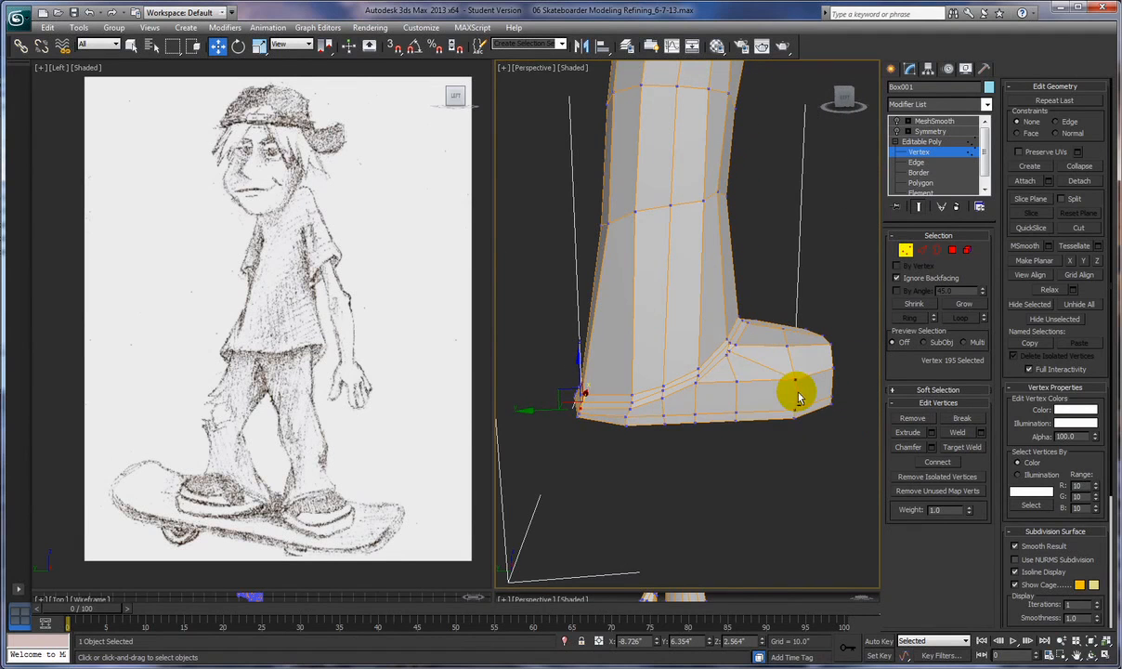
pyautogui.click(729, 351)
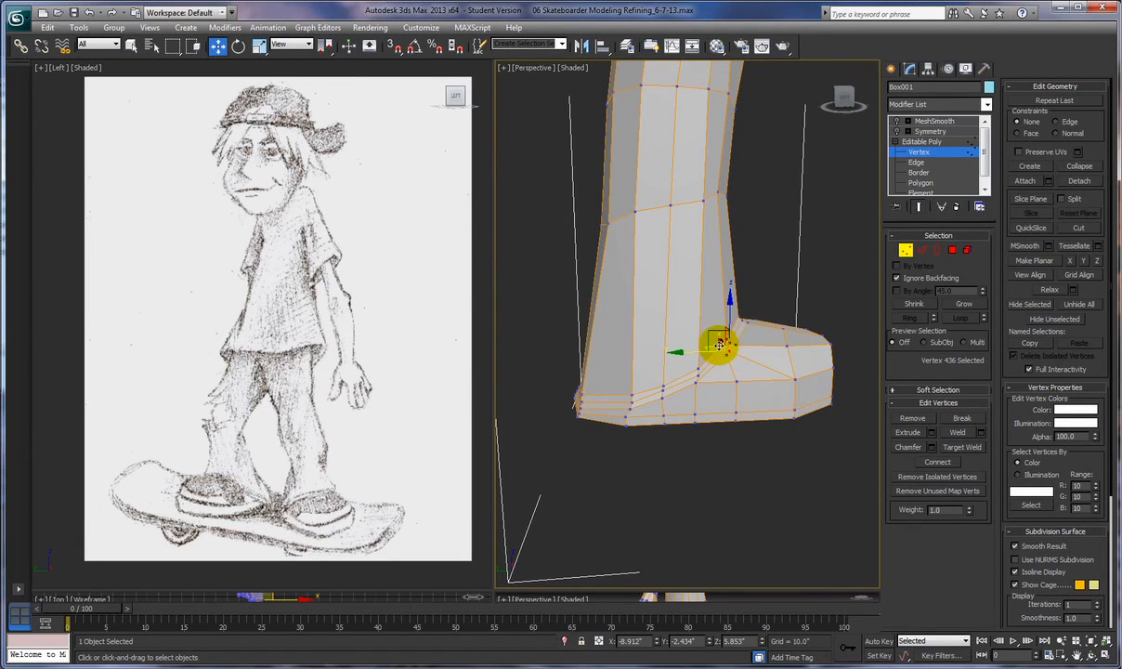
pyautogui.keyDown('alt'); pyautogui.moveTo(784, 375); pyautogui.dragTo(744, 360, button='middle'); pyautogui.keyUp('alt')
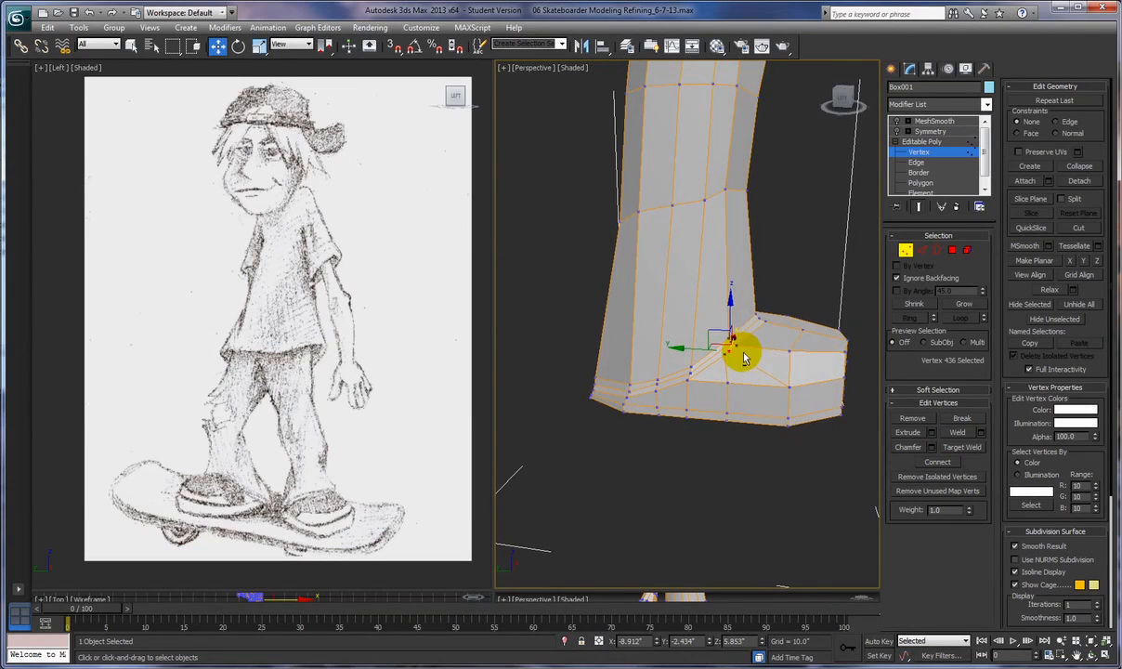
pyautogui.scroll(5, 749, 362)
pyautogui.scroll(-3, 744, 334)
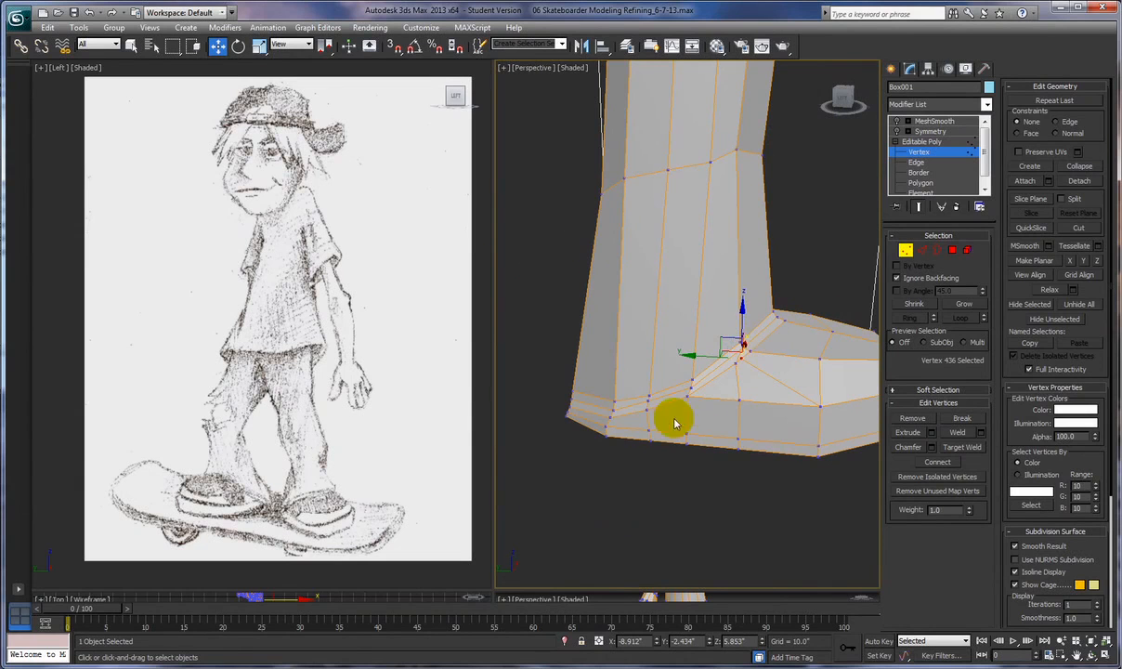
# Raise the ankle-loop vertices on the outer side to about Z 3.617" and at the outer heel corner to about Z 3.101"
pyautogui.click(613, 379)
pyautogui.moveTo(613, 379); pyautogui.dragTo(570, 412)
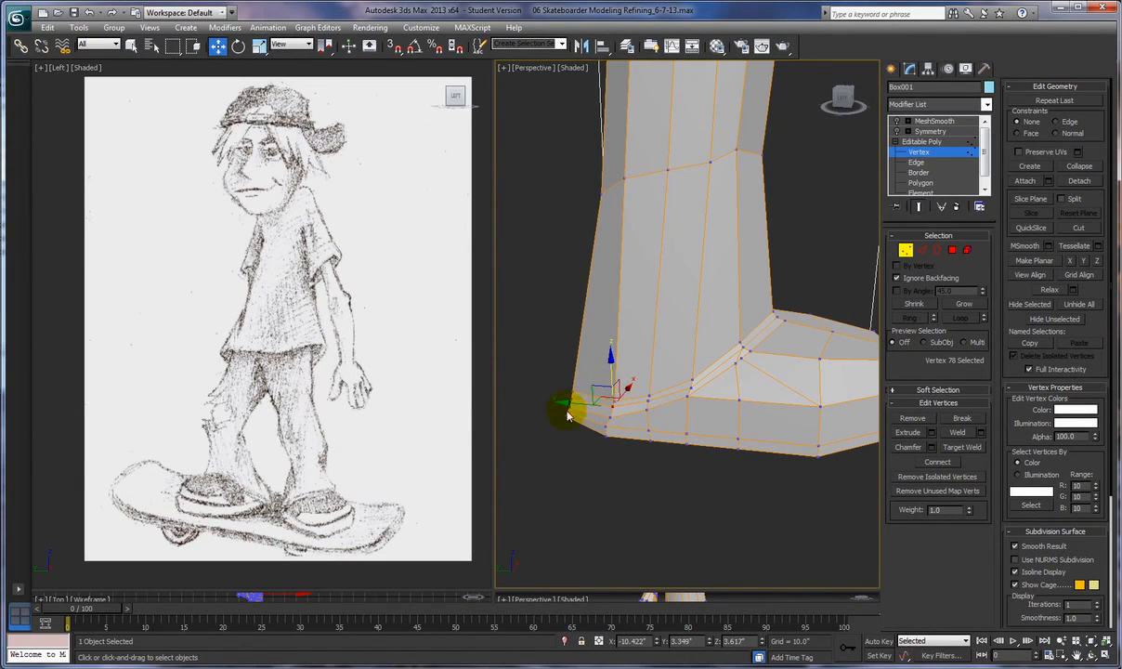
pyautogui.click(573, 397)
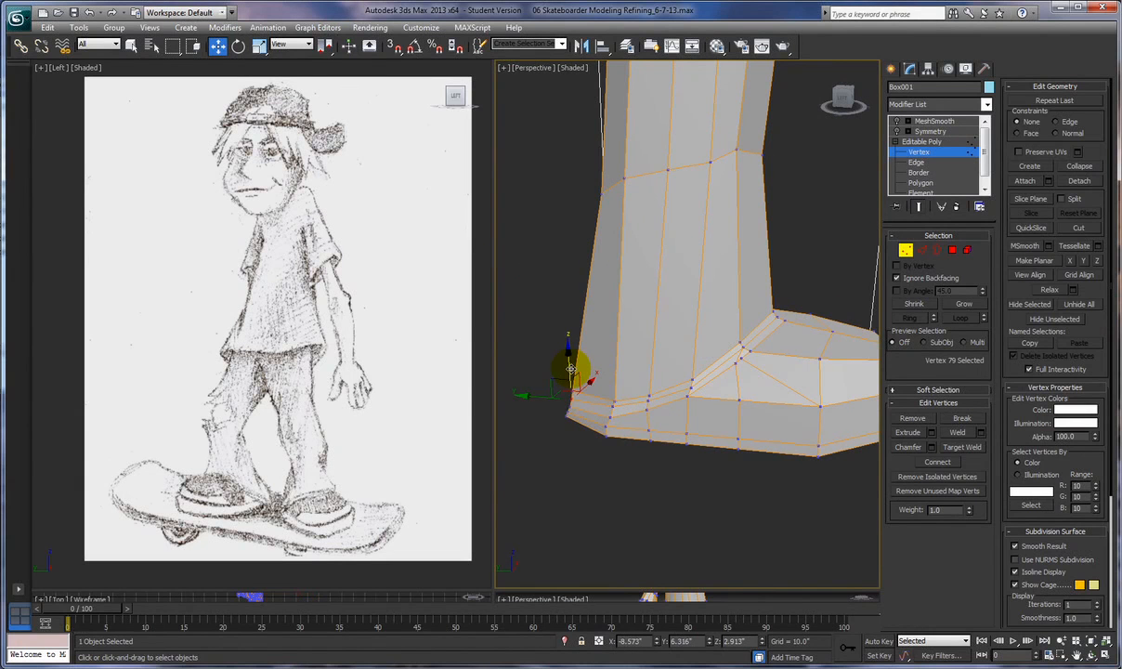
pyautogui.moveTo(570, 365); pyautogui.dragTo(586, 408)
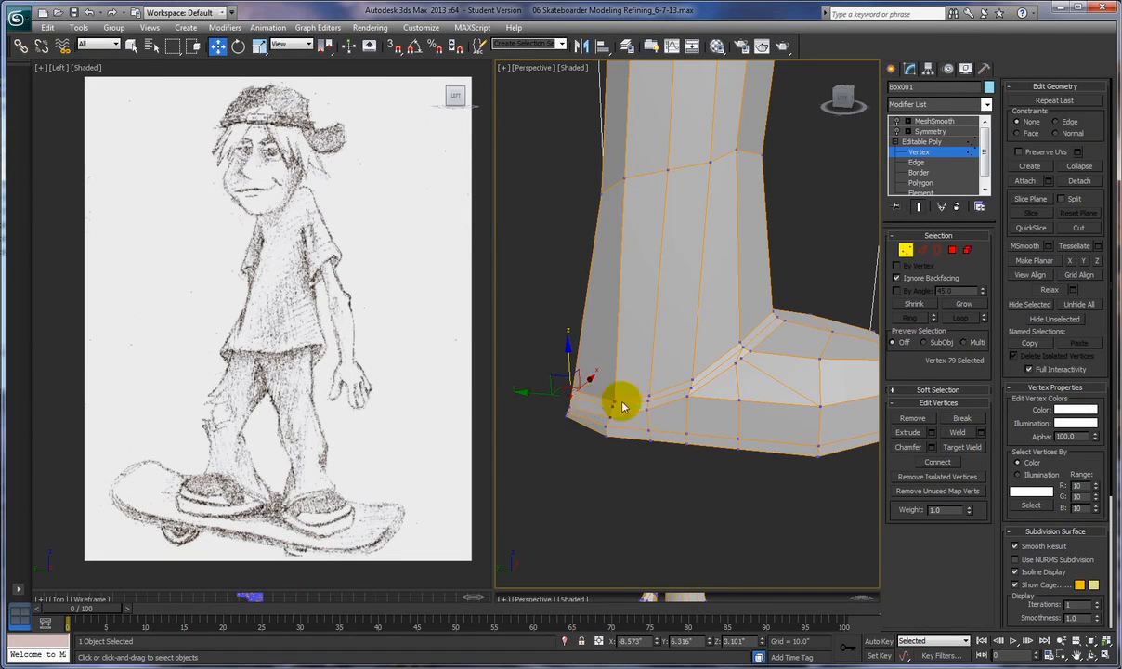
# Raise the outer-side ankle-loop vertex by about 0.127" and adjust two at the front outer corner to about Z 6.522" and 6.458"
pyautogui.click(692, 380)
pyautogui.moveTo(692, 381); pyautogui.dragTo(690, 355)
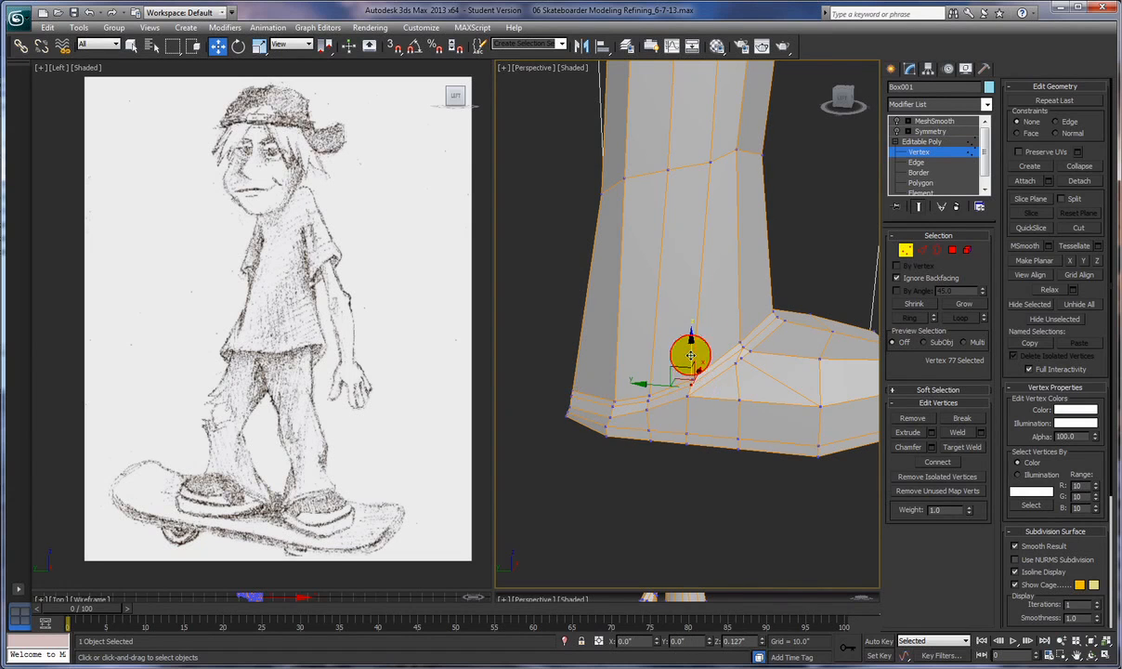
pyautogui.click(744, 340)
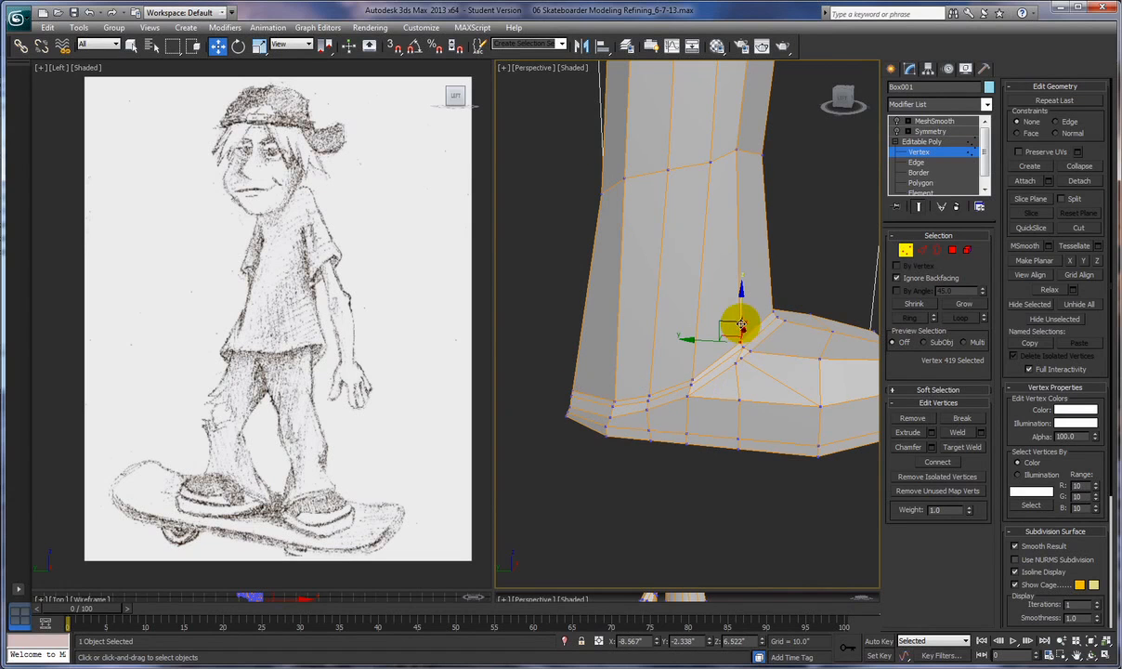
pyautogui.click(742, 325)
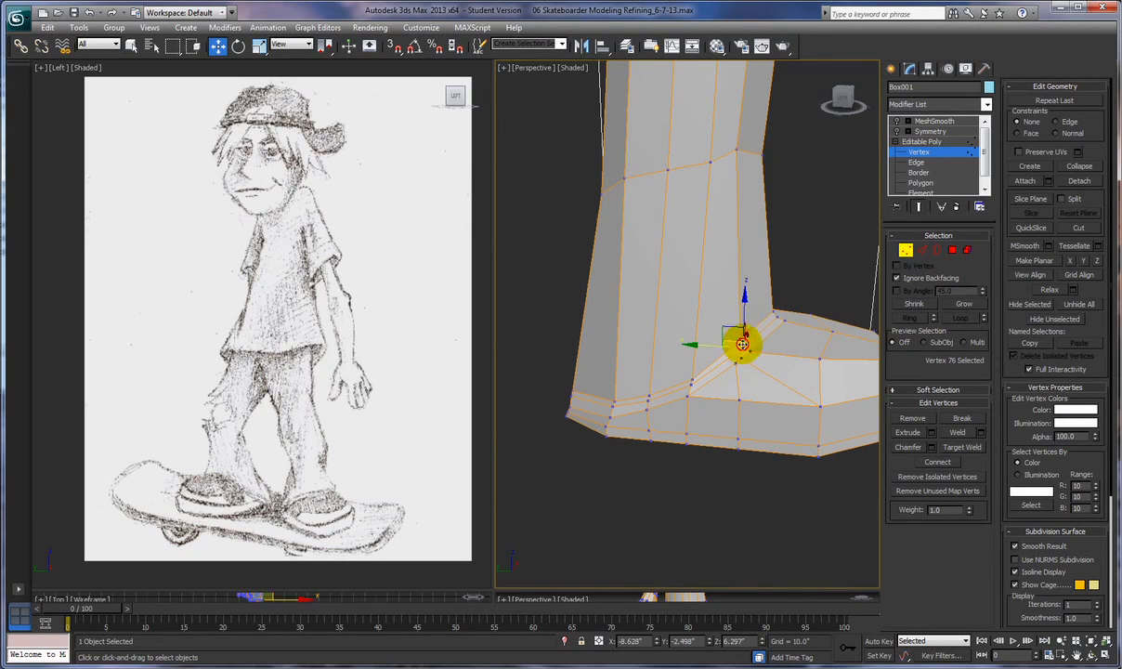
pyautogui.moveTo(744, 325); pyautogui.dragTo(745, 321)
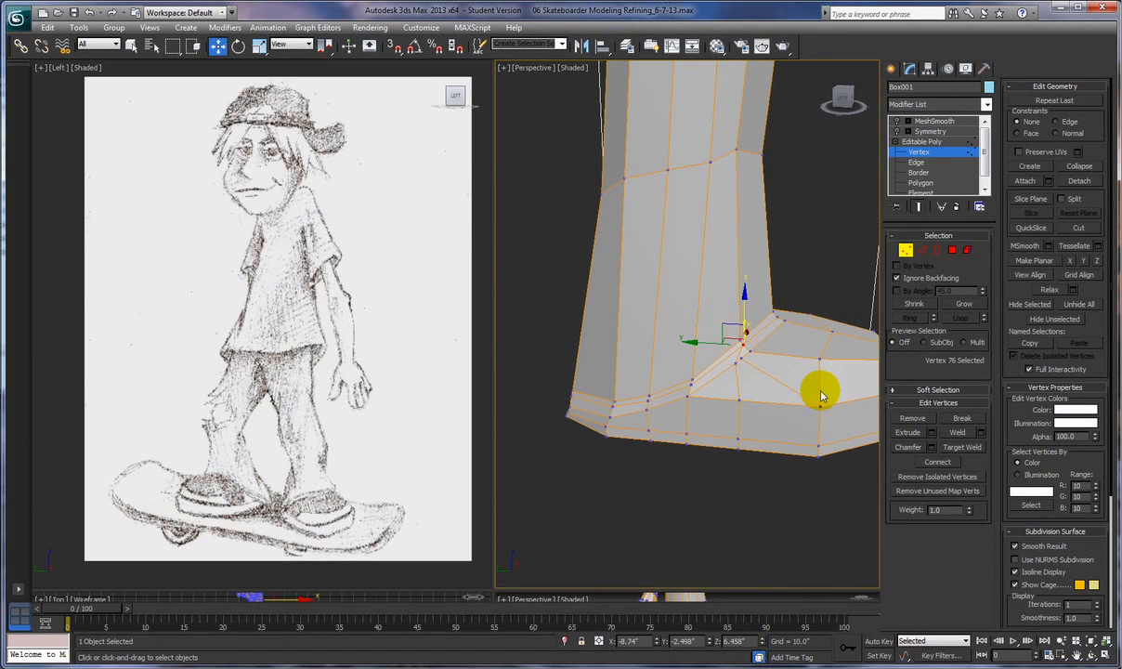
# Adjust the ankle-loop vertices from the front centre along the inner side, raising the one near the inner heel by about 0.138"
pyautogui.keyDown('alt'); pyautogui.moveTo(830, 397); pyautogui.dragTo(882, 356, button='middle'); pyautogui.keyUp('alt')
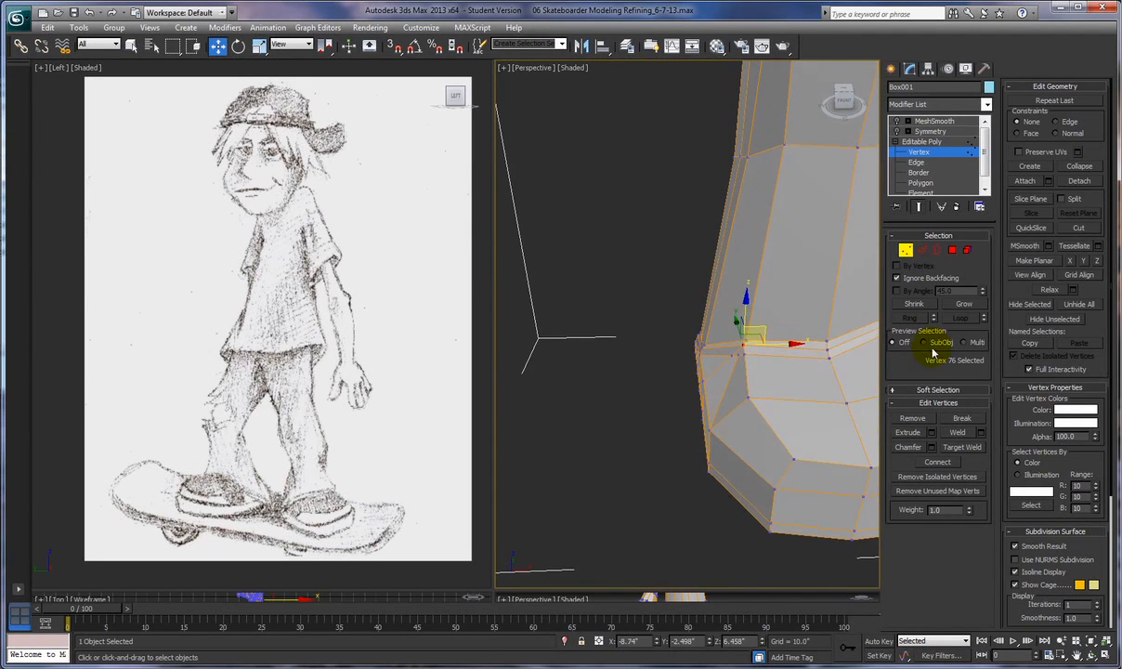
pyautogui.click(831, 319)
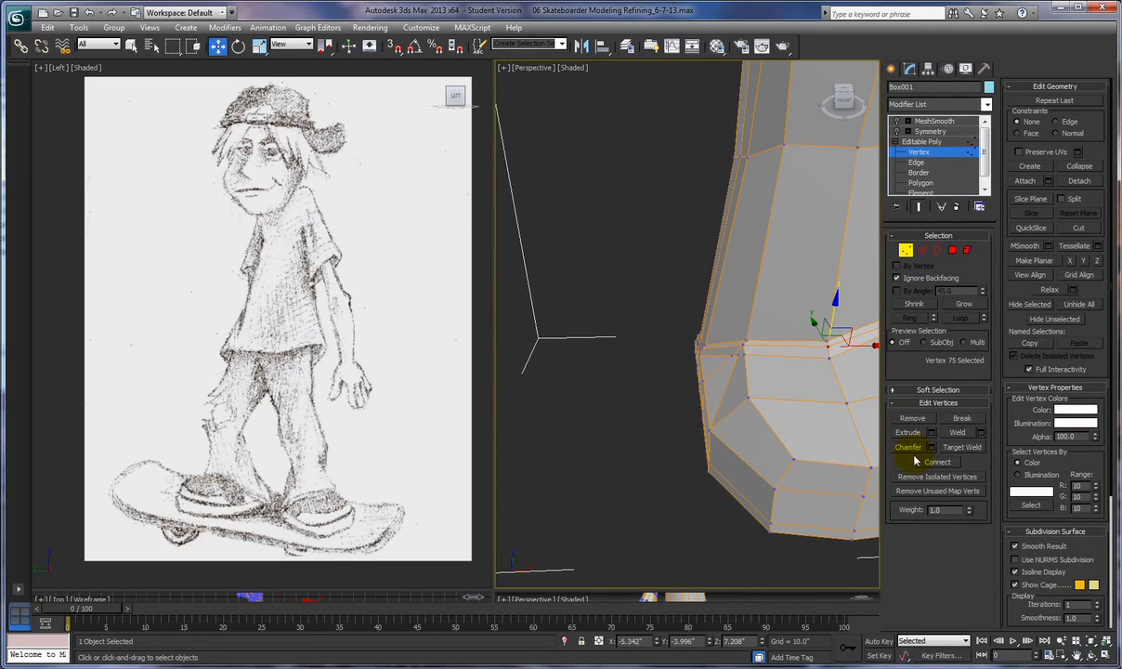
pyautogui.keyDown('alt'); pyautogui.moveTo(827, 375); pyautogui.dragTo(759, 376, button='middle'); pyautogui.keyUp('alt')
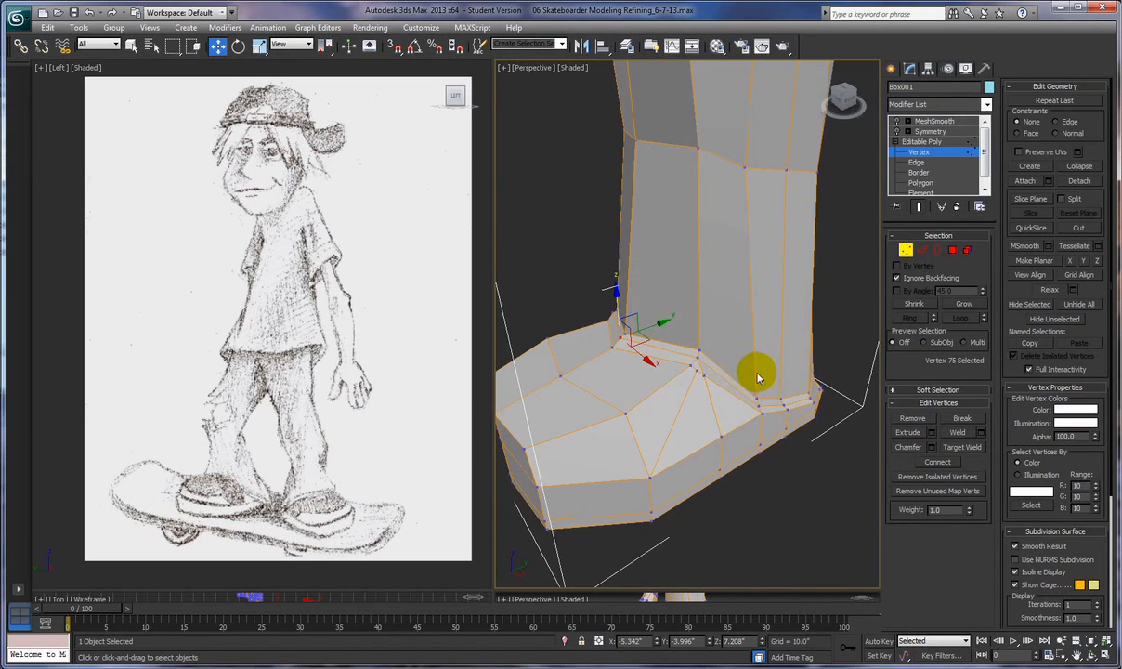
pyautogui.click(697, 343)
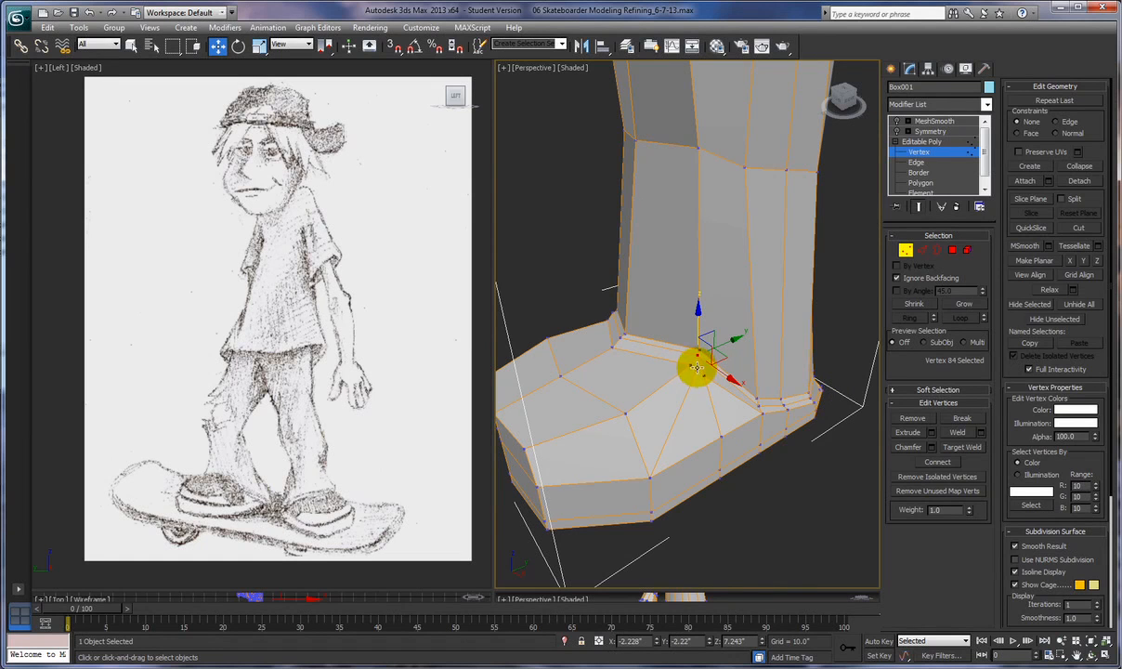
pyautogui.click(754, 398)
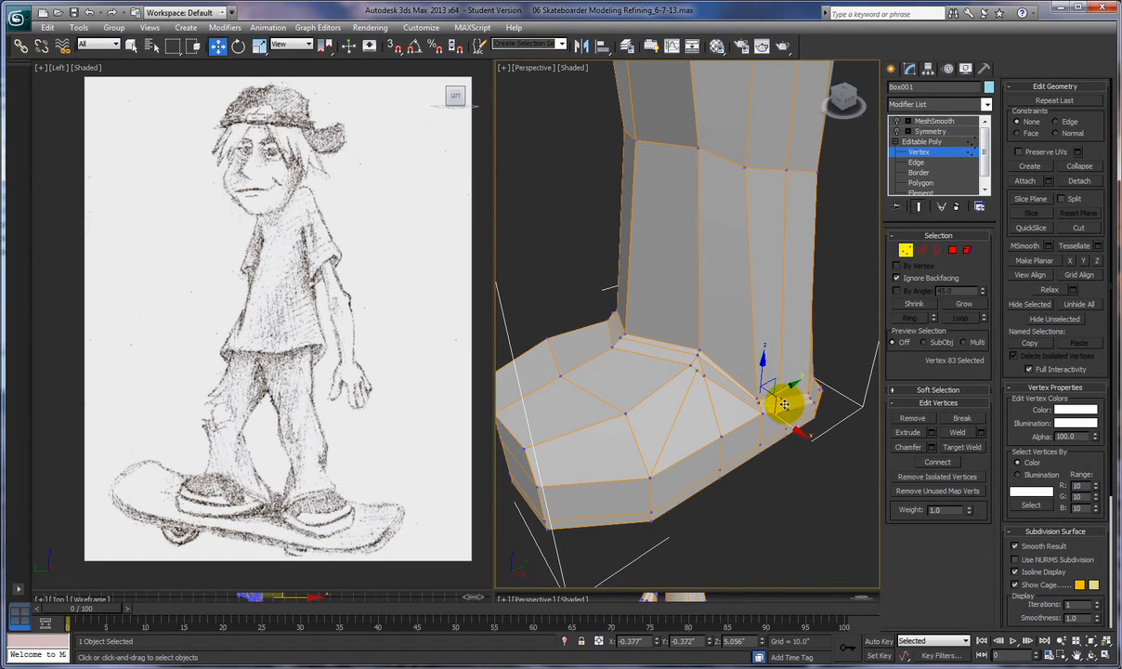
pyautogui.click(786, 385)
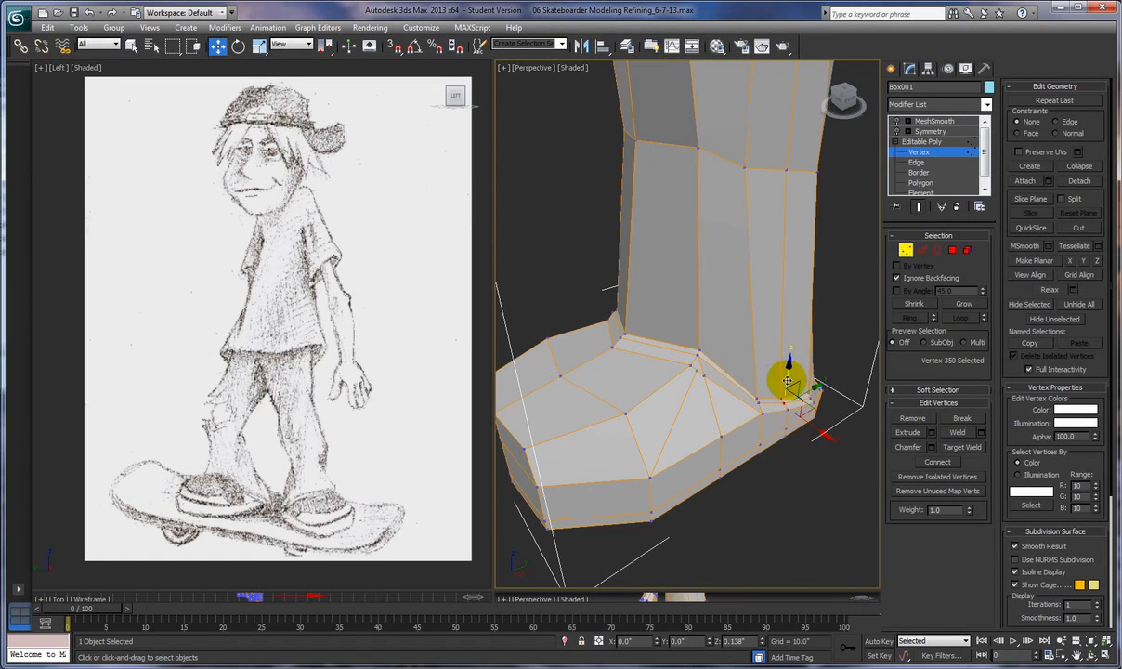
# Move the inner heel-corner vertex to about Y 5.164", Z 3.055" and adjust the neighbouring inner-side vertex to about Z 3.577"
pyautogui.keyDown('alt'); pyautogui.moveTo(821, 445); pyautogui.dragTo(732, 432, button='middle'); pyautogui.keyUp('alt')
pyautogui.click(723, 428)
pyautogui.keyDown('alt'); pyautogui.moveTo(762, 469); pyautogui.dragTo(772, 503, button='middle'); pyautogui.keyUp('alt')
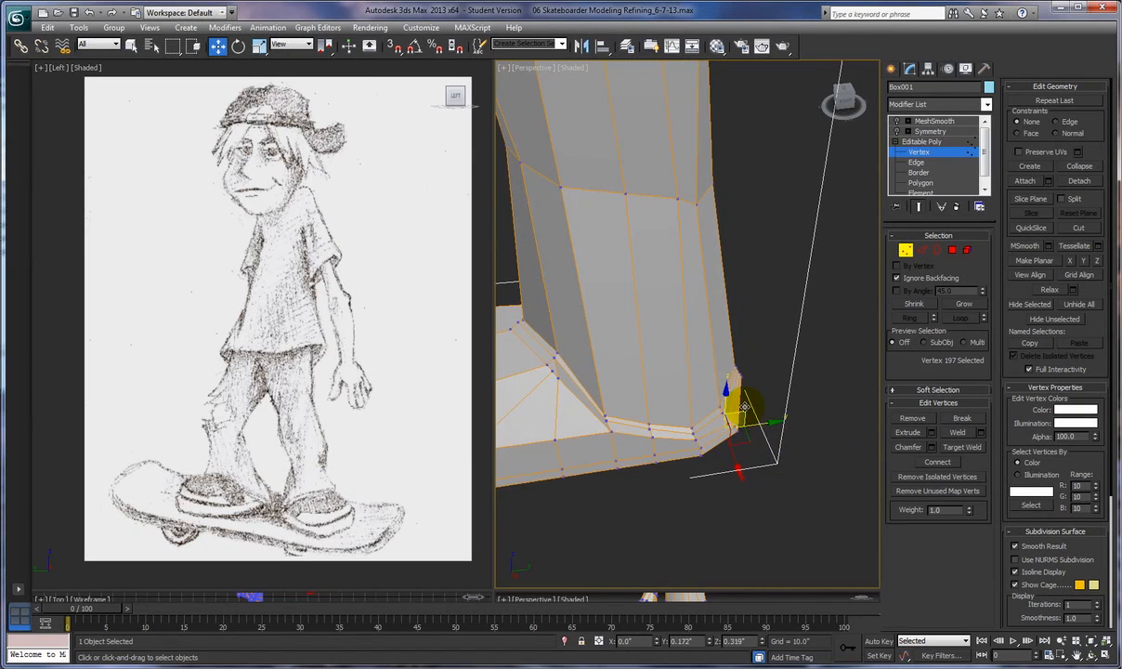
pyautogui.keyDown('alt'); pyautogui.moveTo(741, 444); pyautogui.dragTo(731, 415, button='middle'); pyautogui.keyUp('alt')
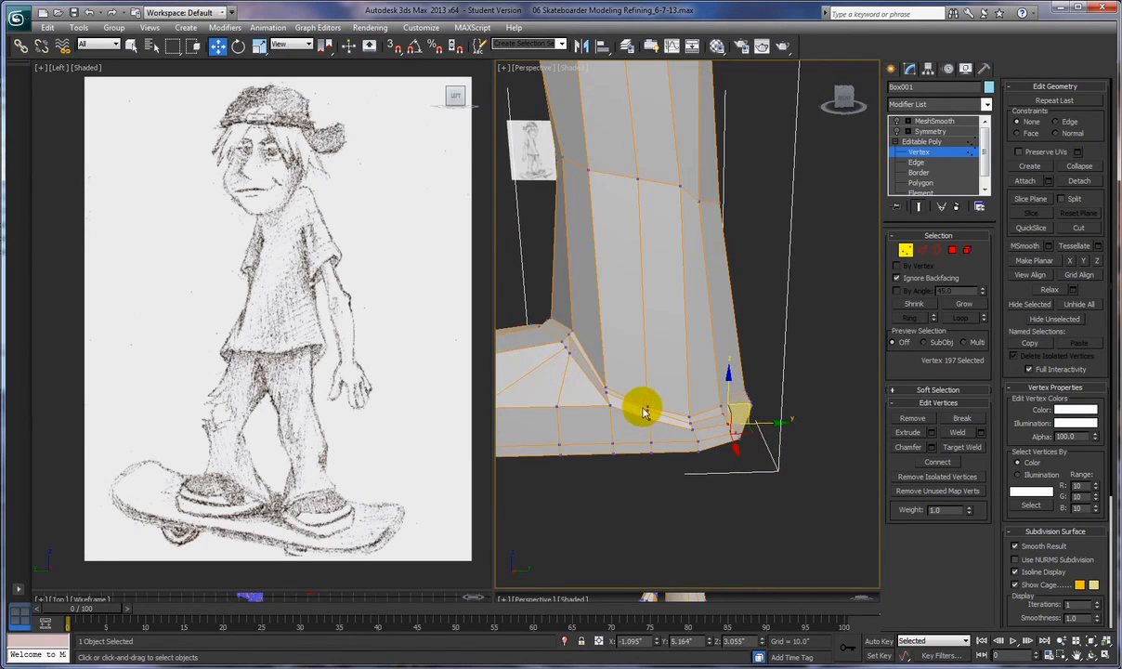
pyautogui.keyDown('alt'); pyautogui.moveTo(691, 451); pyautogui.dragTo(688, 423, button='middle'); pyautogui.keyUp('alt')
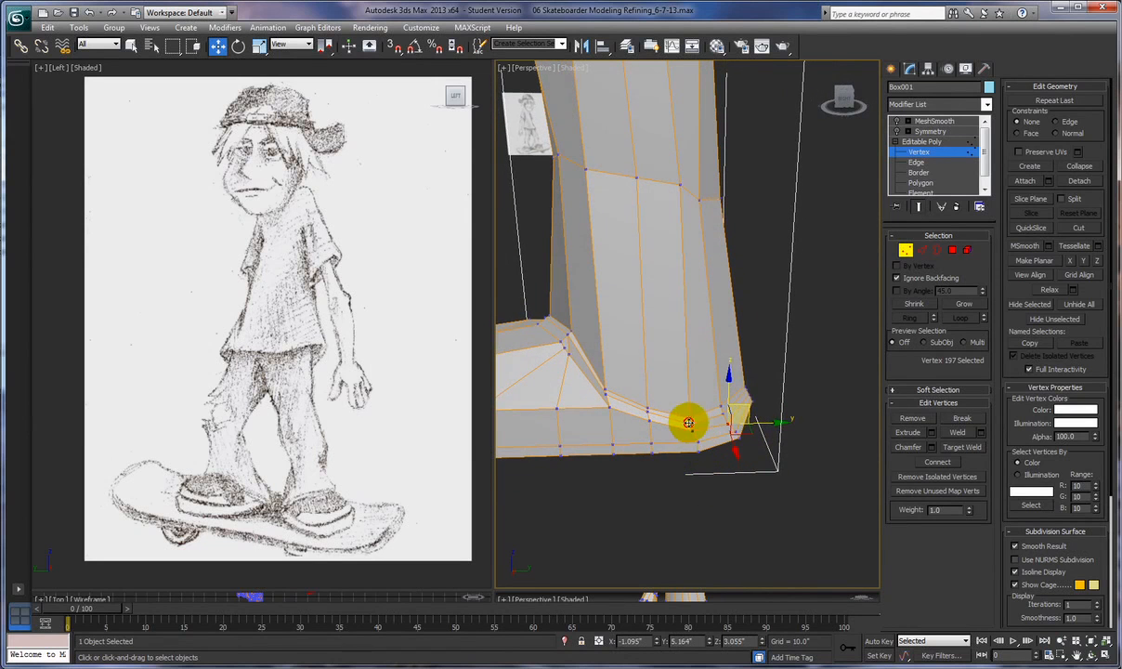
pyautogui.click(688, 399)
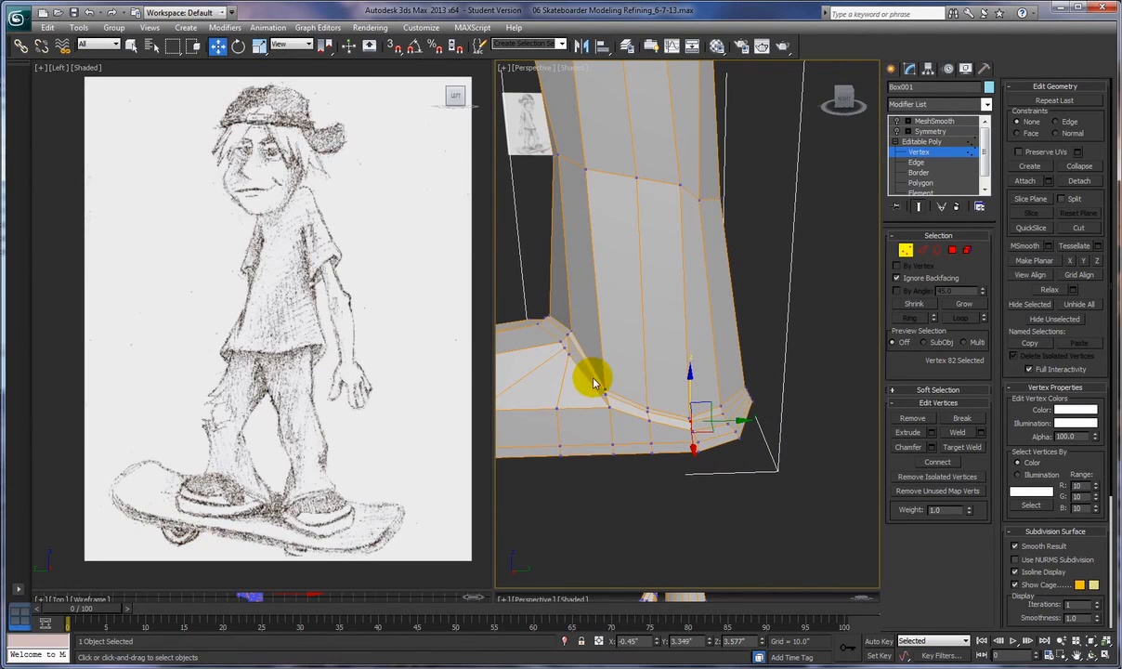
# Raise the ankle-loop vertex at the inner heel corner to about X -1.578", Y 4.989", Z 3.492"
pyautogui.keyDown('alt'); pyautogui.moveTo(738, 400); pyautogui.dragTo(721, 413, button='middle'); pyautogui.keyUp('alt')
pyautogui.click(732, 415)
pyautogui.moveTo(732, 416); pyautogui.dragTo(730, 395)
pyautogui.keyDown('alt'); pyautogui.moveTo(769, 423); pyautogui.dragTo(694, 425, button='middle'); pyautogui.keyUp('alt')
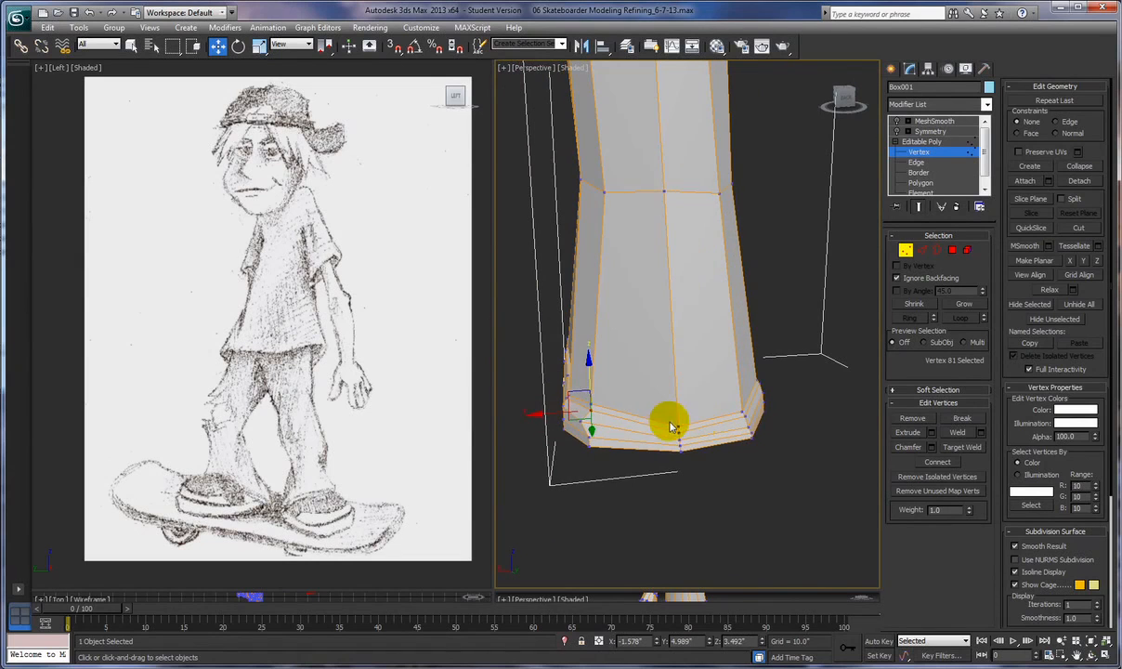
# Raise the two ankle-loop vertices at the back centre of the heel, placing the lower one at about Z 3.021"
pyautogui.click(673, 415)
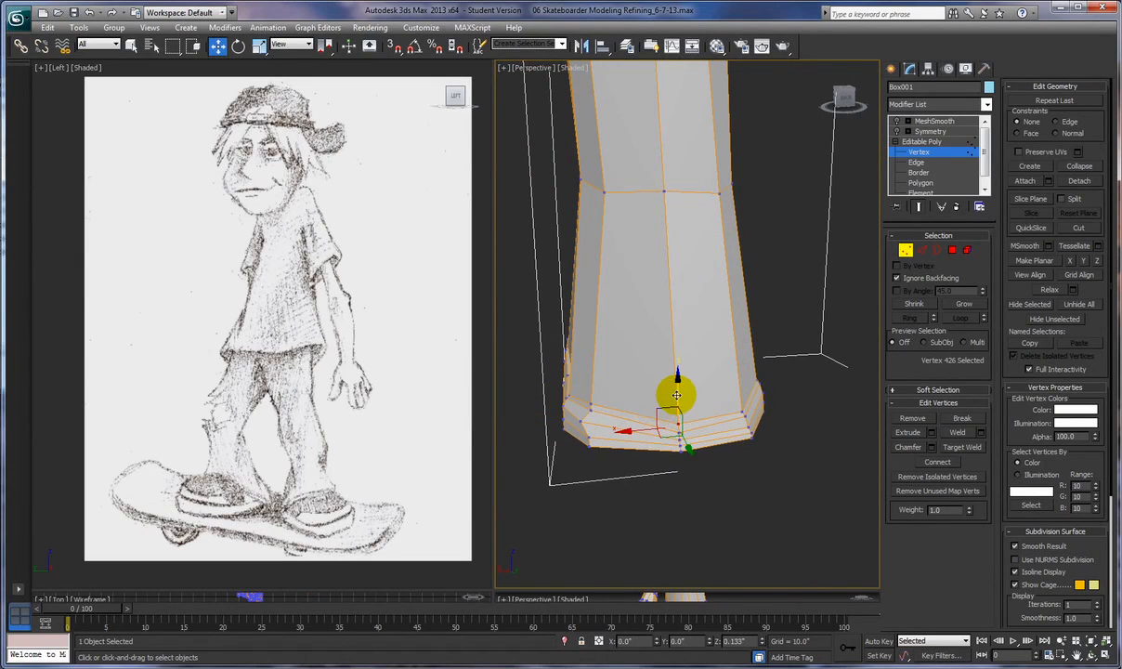
pyautogui.moveTo(676, 394); pyautogui.dragTo(676, 391)
pyautogui.click(680, 434)
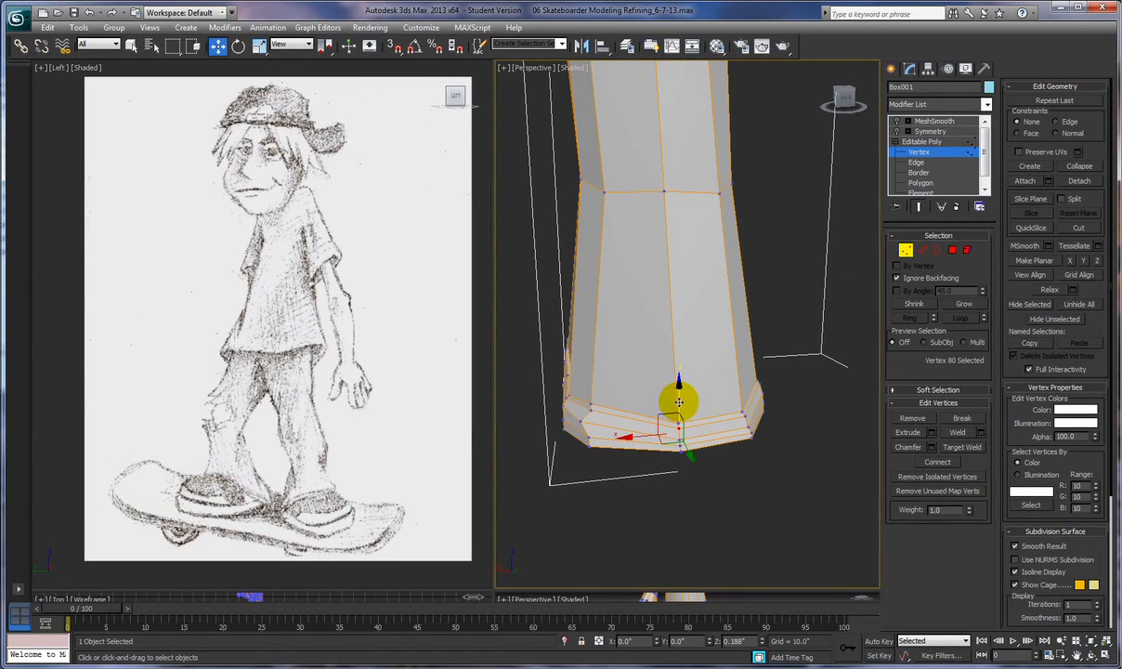
pyautogui.moveTo(679, 401); pyautogui.dragTo(680, 399)
pyautogui.keyDown('alt'); pyautogui.moveTo(768, 384); pyautogui.dragTo(743, 383, button='middle'); pyautogui.keyUp('alt')
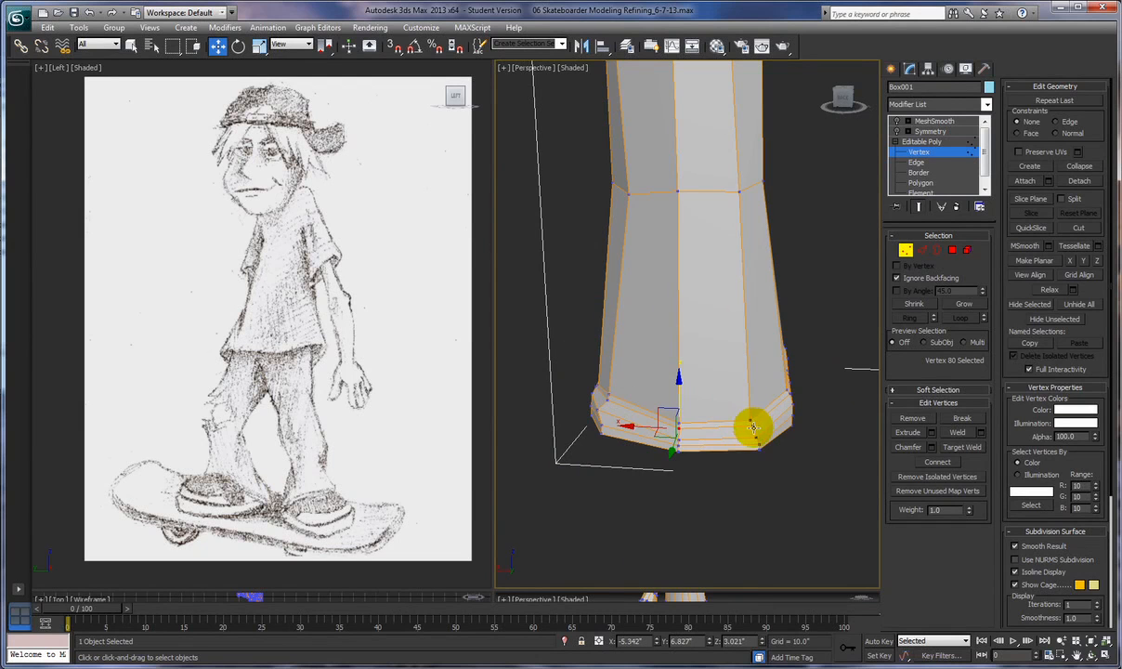
# Cut additional edges across the back of the heel and around its outer corner to continue the ankle loops
pyautogui.click(728, 471)
pyautogui.click(1080, 229)
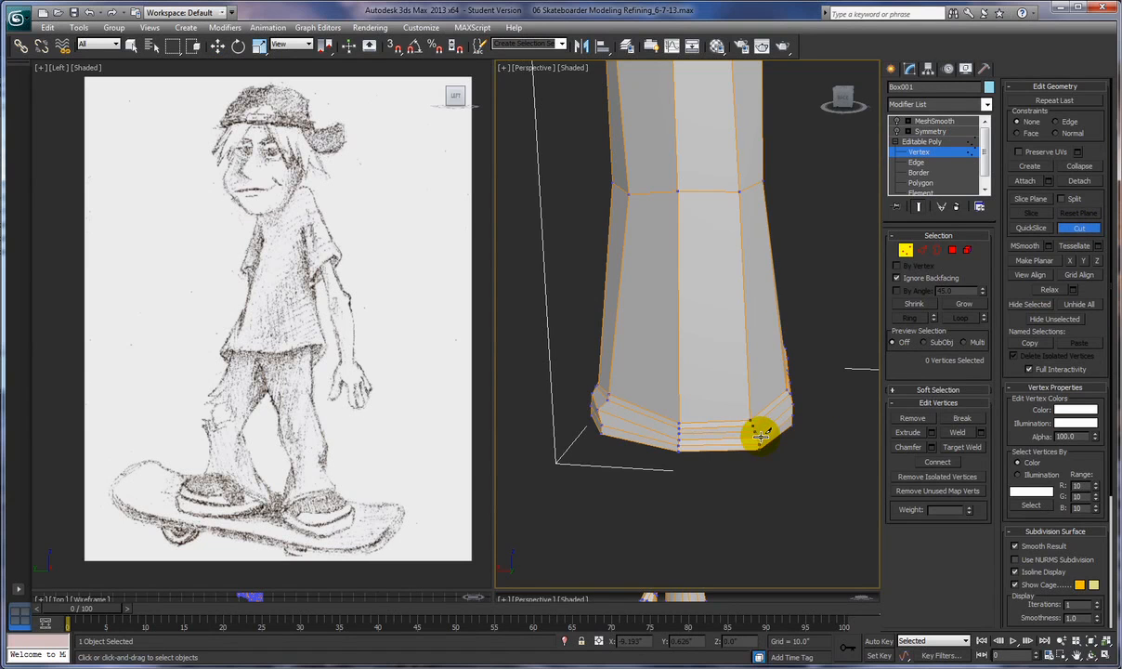
pyautogui.scroll(6, 755, 432)
pyautogui.scroll(-3, 758, 427)
pyautogui.moveTo(762, 431); pyautogui.dragTo(754, 408, button='middle')
pyautogui.rightClick(823, 426)
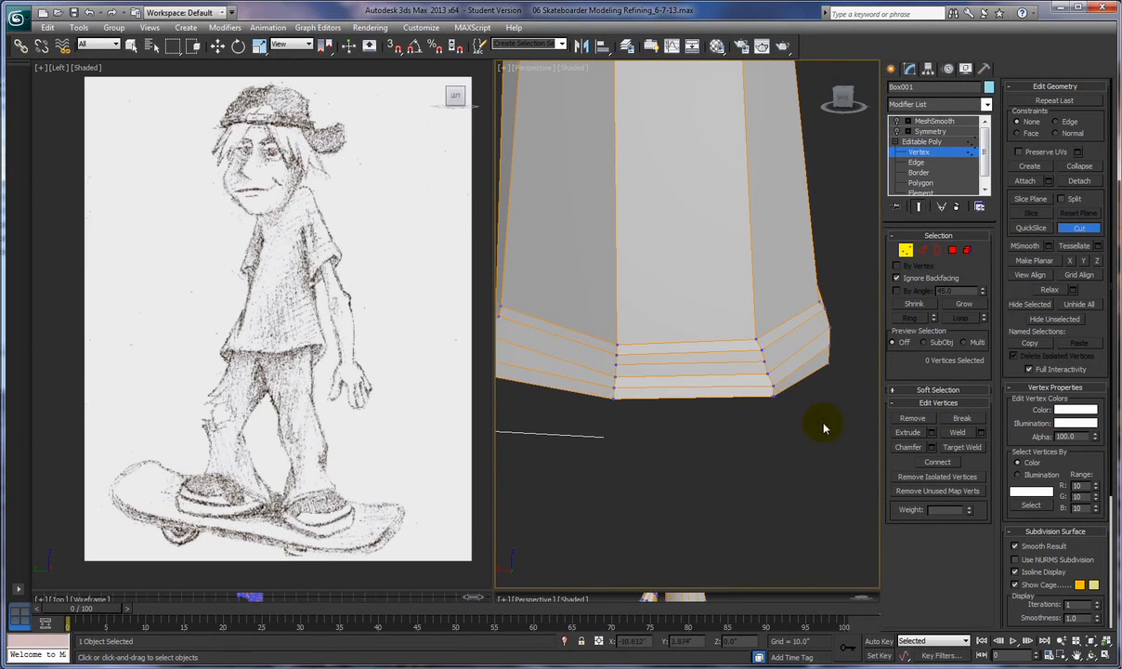
pyautogui.keyDown('alt'); pyautogui.moveTo(809, 491); pyautogui.dragTo(761, 499, button='middle'); pyautogui.keyUp('alt')
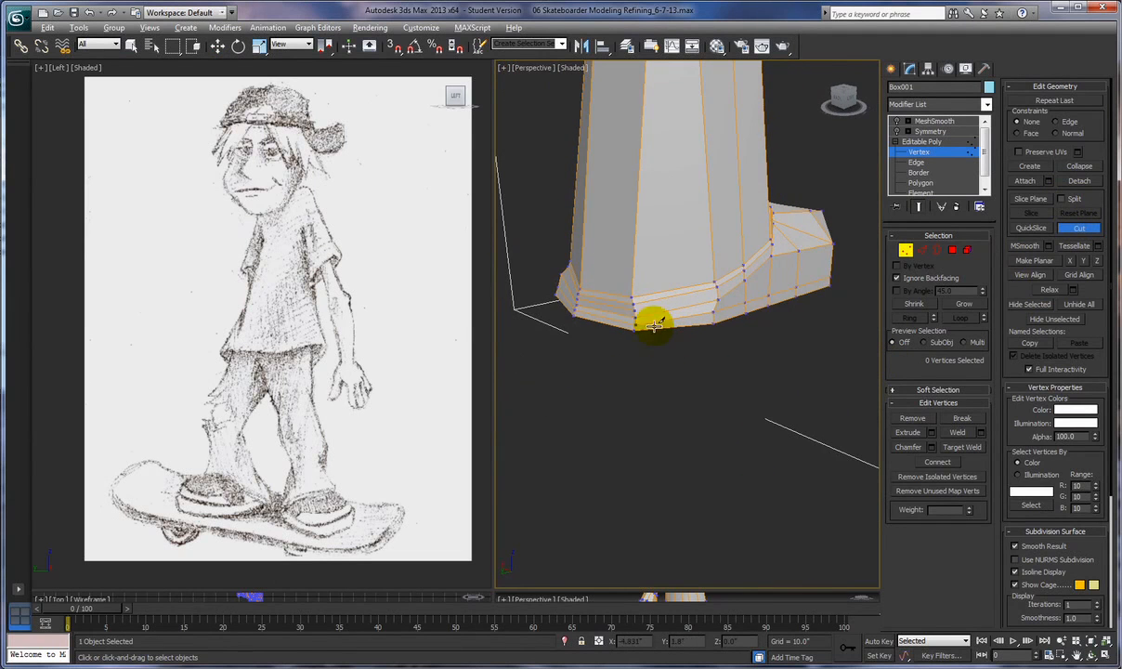
pyautogui.click(634, 310)
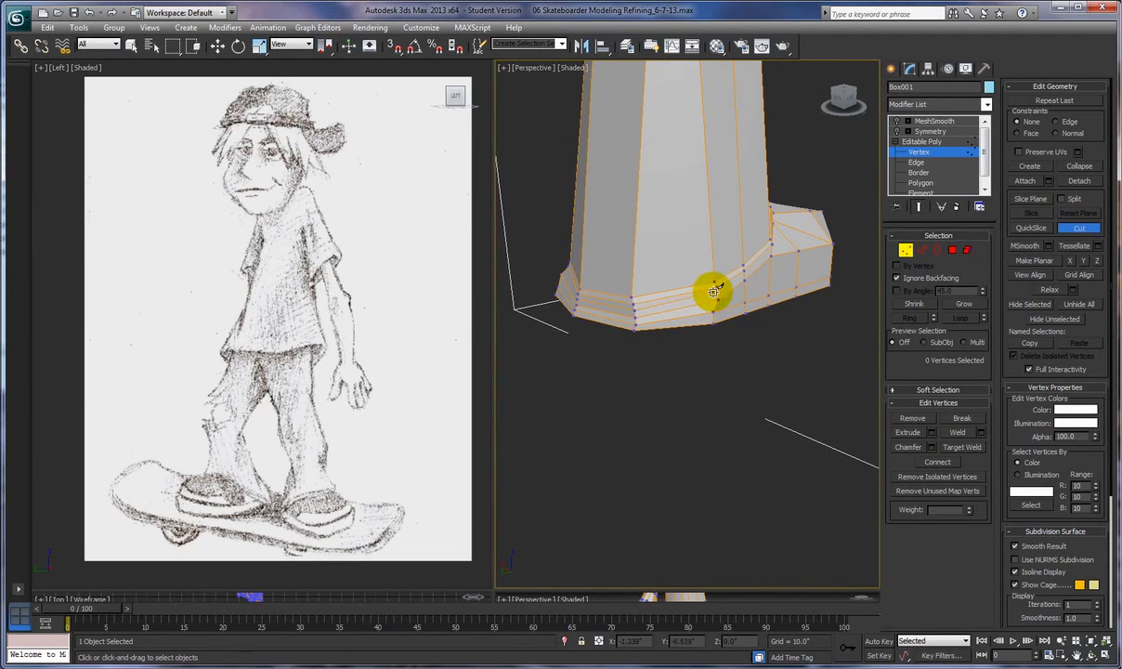
pyautogui.click(715, 291)
pyautogui.rightClick(758, 435)
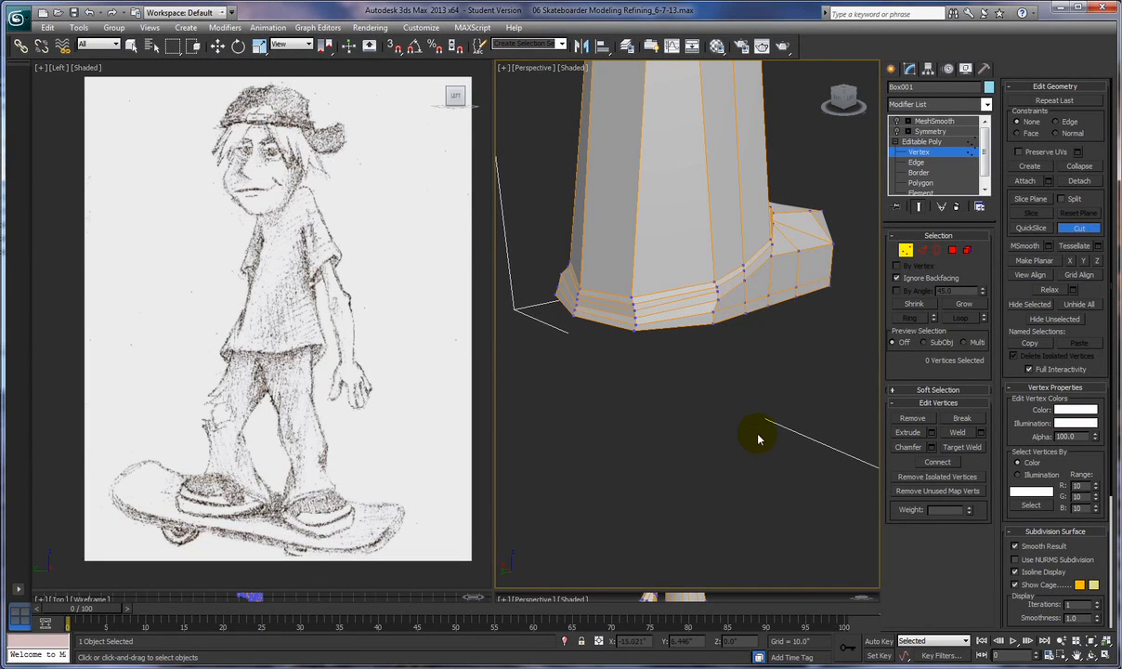
# Select the vertex near the middle of the shoe sole for moving and inspect the foot from below and behind
pyautogui.keyDown('alt'); pyautogui.moveTo(759, 437); pyautogui.dragTo(865, 370, button='middle'); pyautogui.keyUp('alt')
pyautogui.click(217, 46)
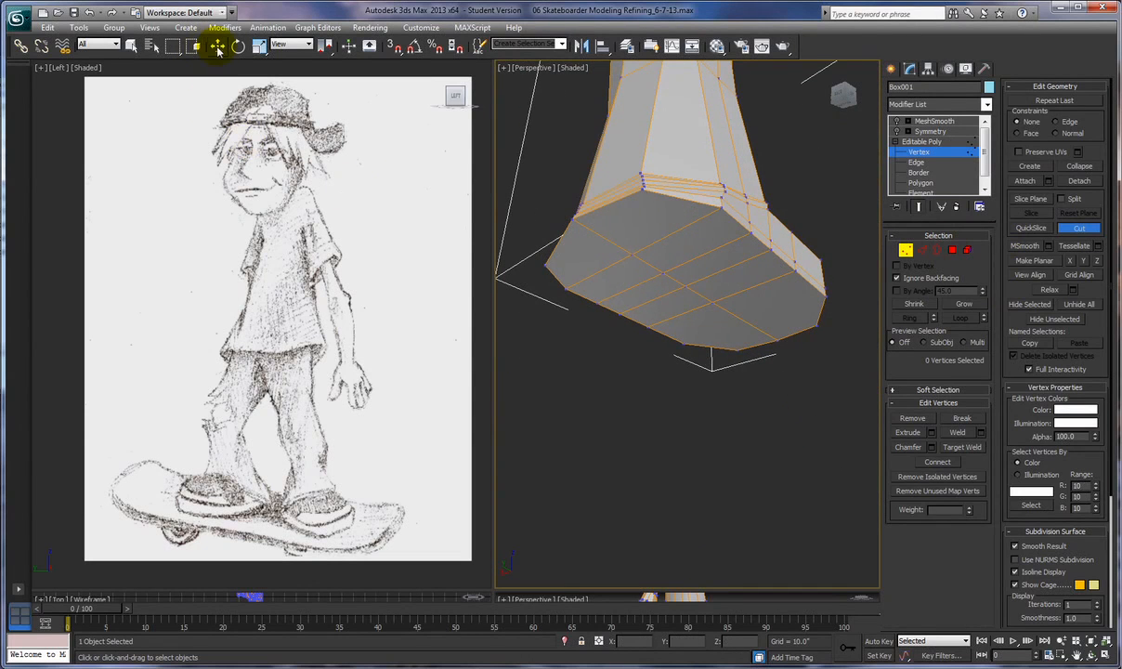
pyautogui.click(670, 271)
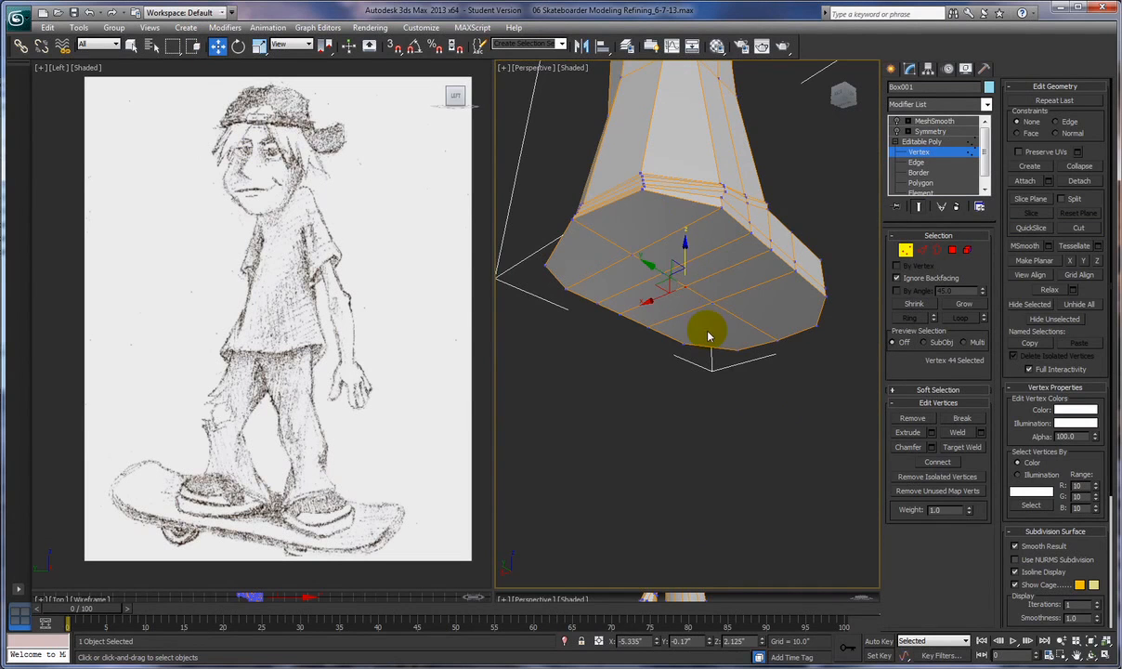
pyautogui.keyDown('alt'); pyautogui.moveTo(720, 331); pyautogui.dragTo(723, 385, button='middle'); pyautogui.keyUp('alt')
pyautogui.scroll(2, 738, 391)
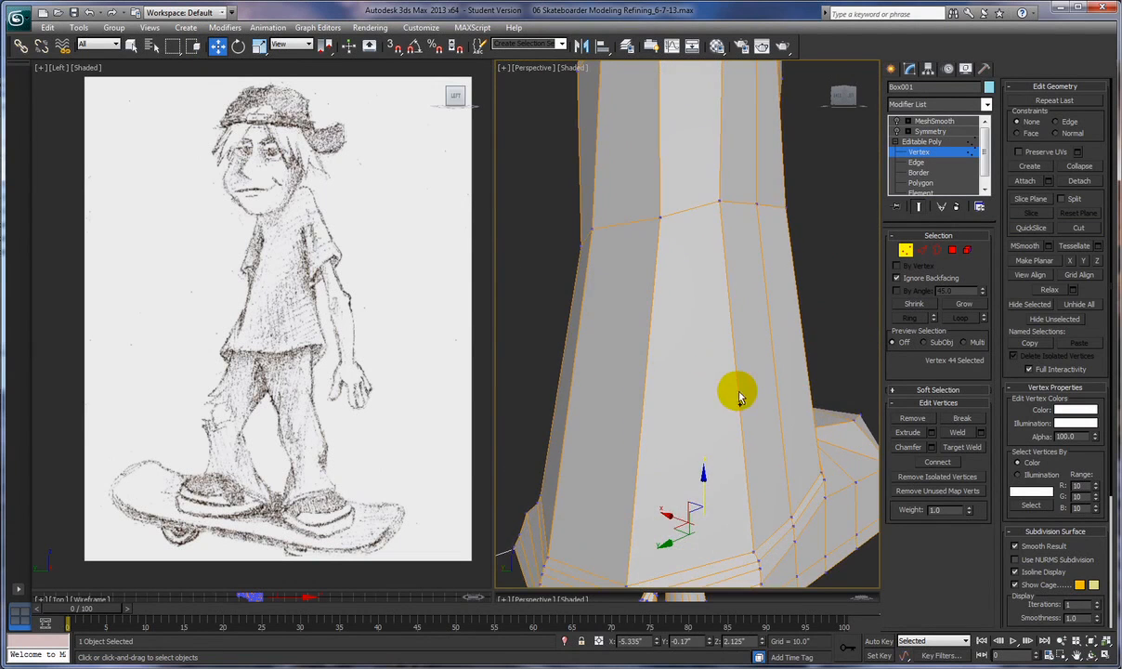
pyautogui.scroll(-2, 737, 391)
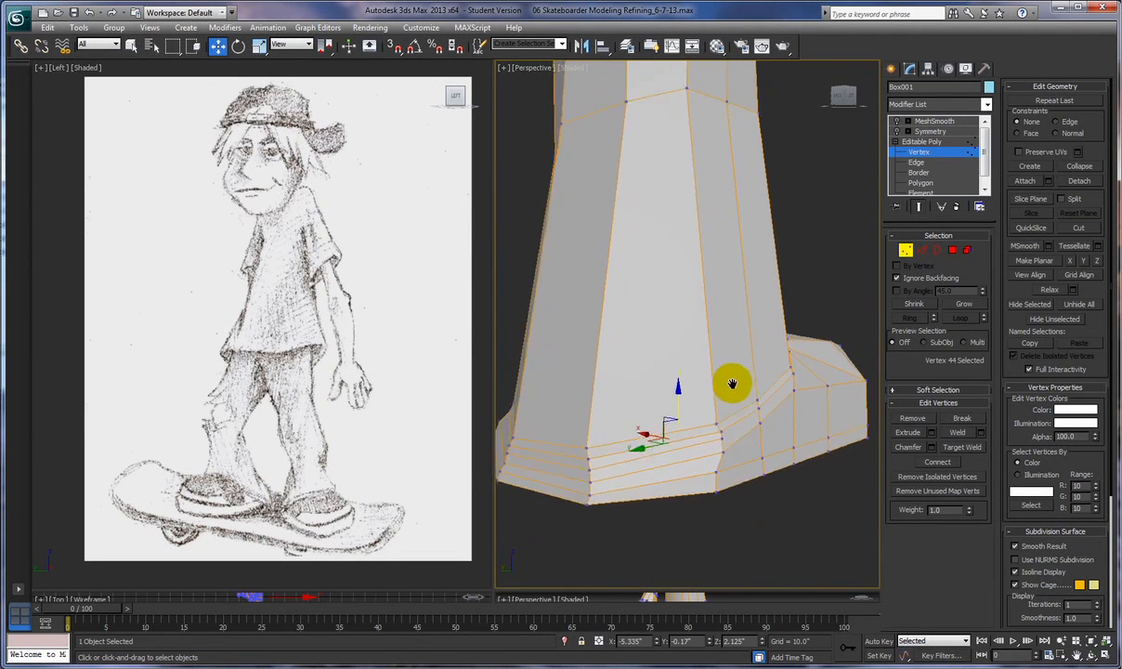
# Cut an additional edge through the ankle band along the outer side of the shoe, from the heel toward the front
pyautogui.click(1080, 228)
pyautogui.keyDown('alt'); pyautogui.moveTo(623, 537); pyautogui.dragTo(526, 525, button='middle'); pyautogui.keyUp('alt')
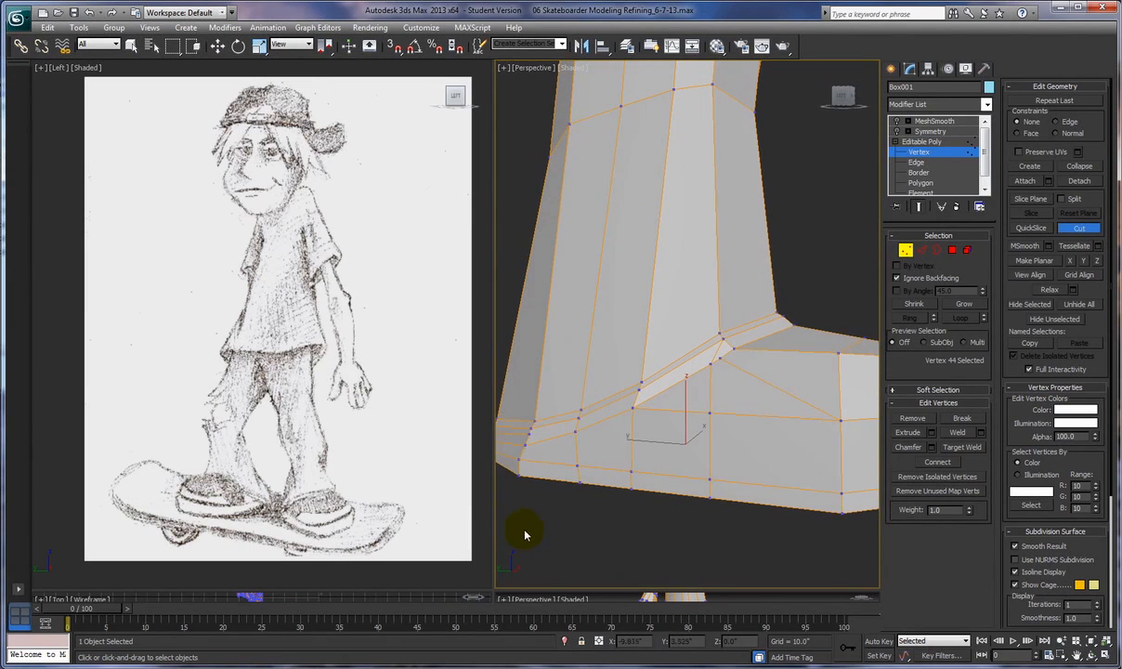
pyautogui.click(530, 431)
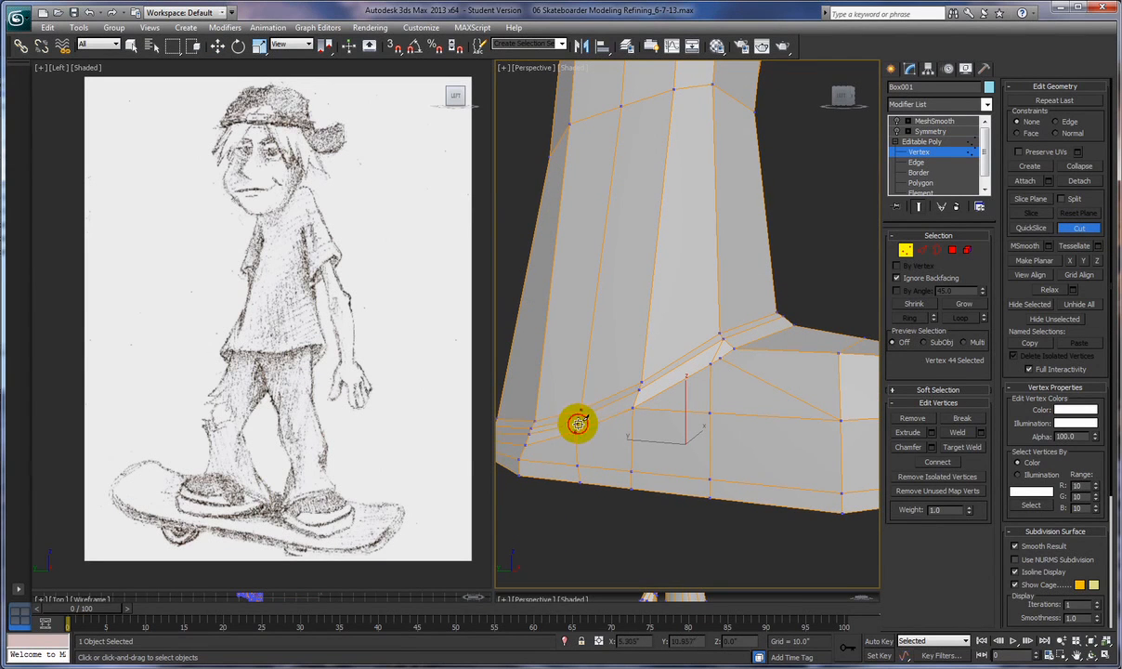
pyautogui.click(580, 409)
pyautogui.click(635, 396)
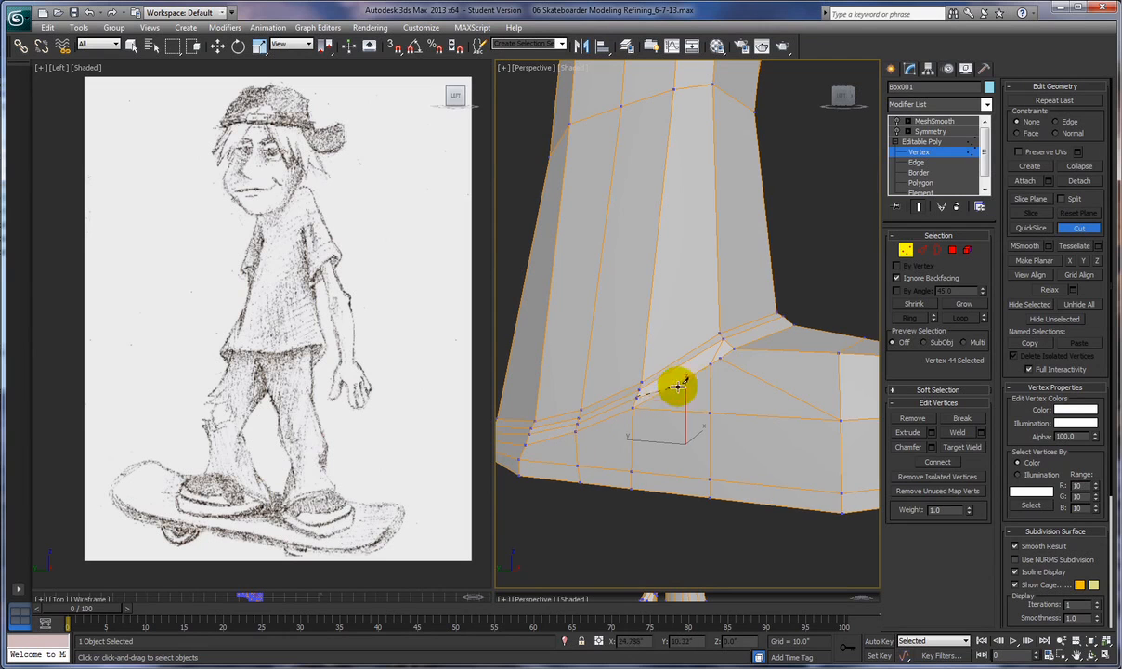
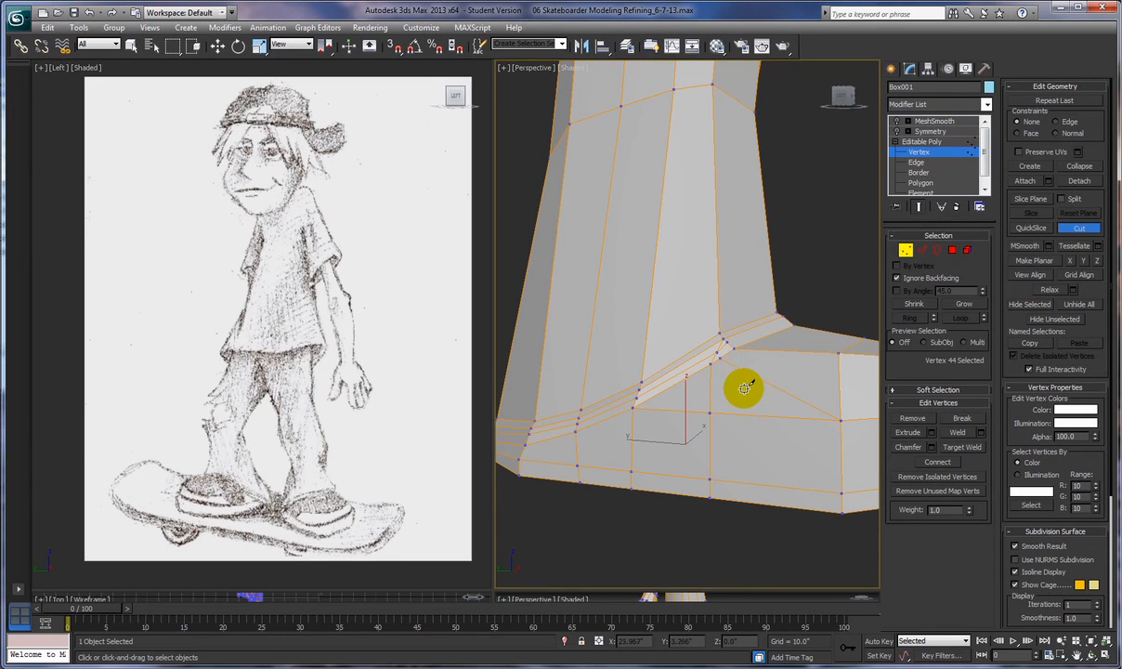
# Continue the new ankle-band cut across the front of the ankle to its inner front corner
pyautogui.keyDown('alt'); pyautogui.moveTo(744, 389); pyautogui.dragTo(644, 401, button='middle'); pyautogui.keyUp('alt')
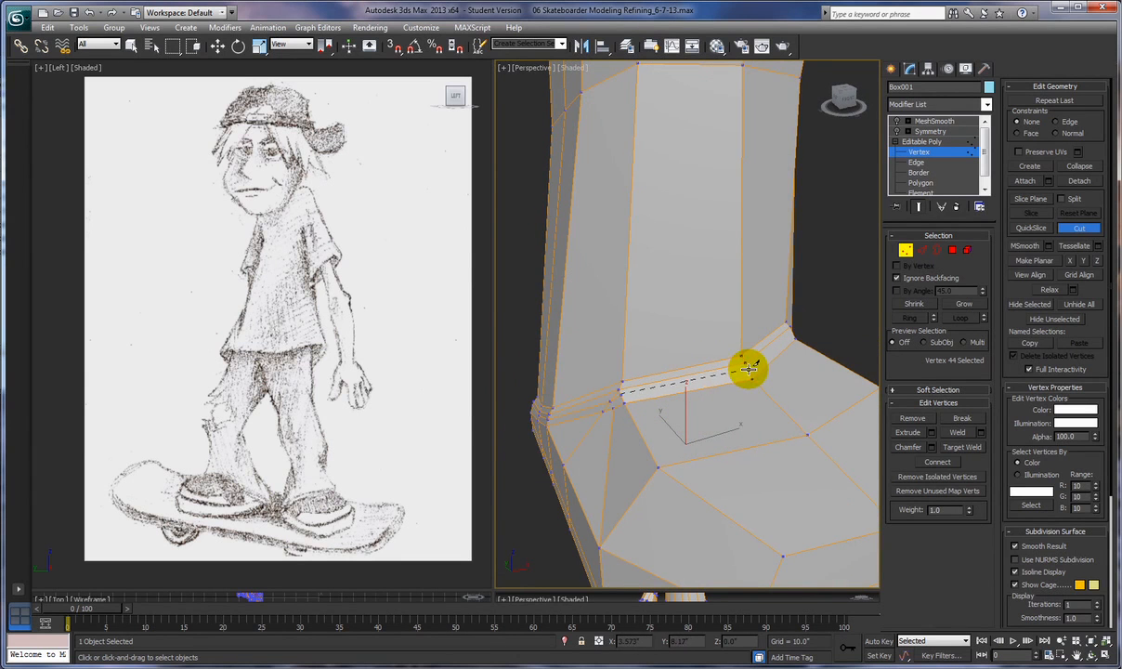
pyautogui.keyDown('alt'); pyautogui.moveTo(783, 379); pyautogui.dragTo(714, 400, button='middle'); pyautogui.keyUp('alt')
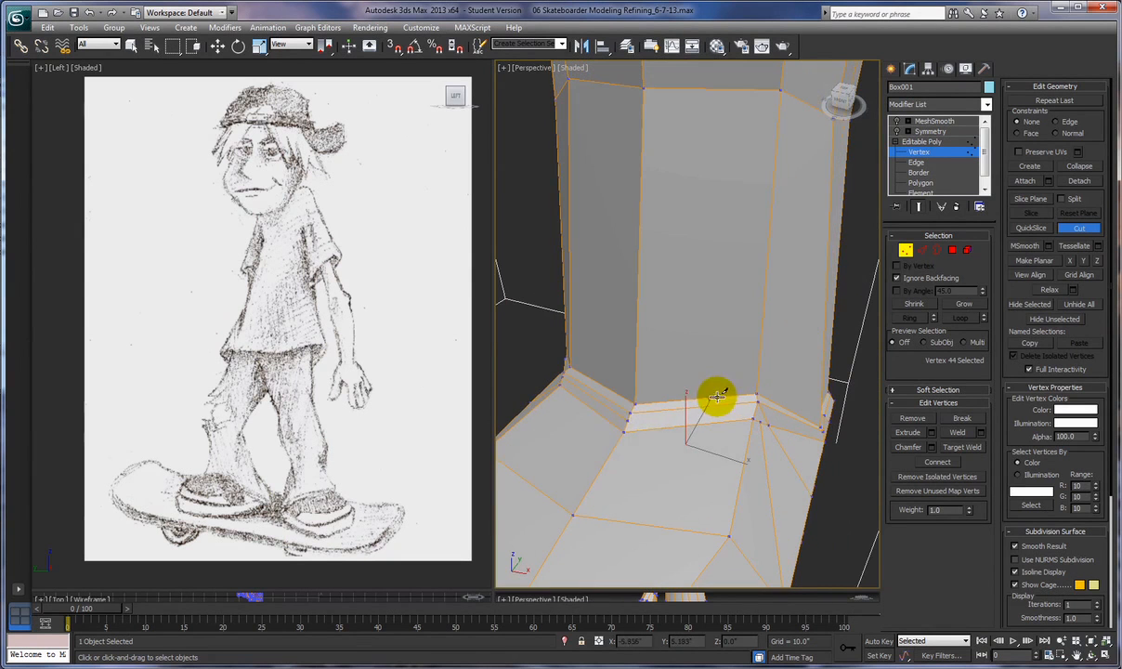
pyautogui.click(628, 419)
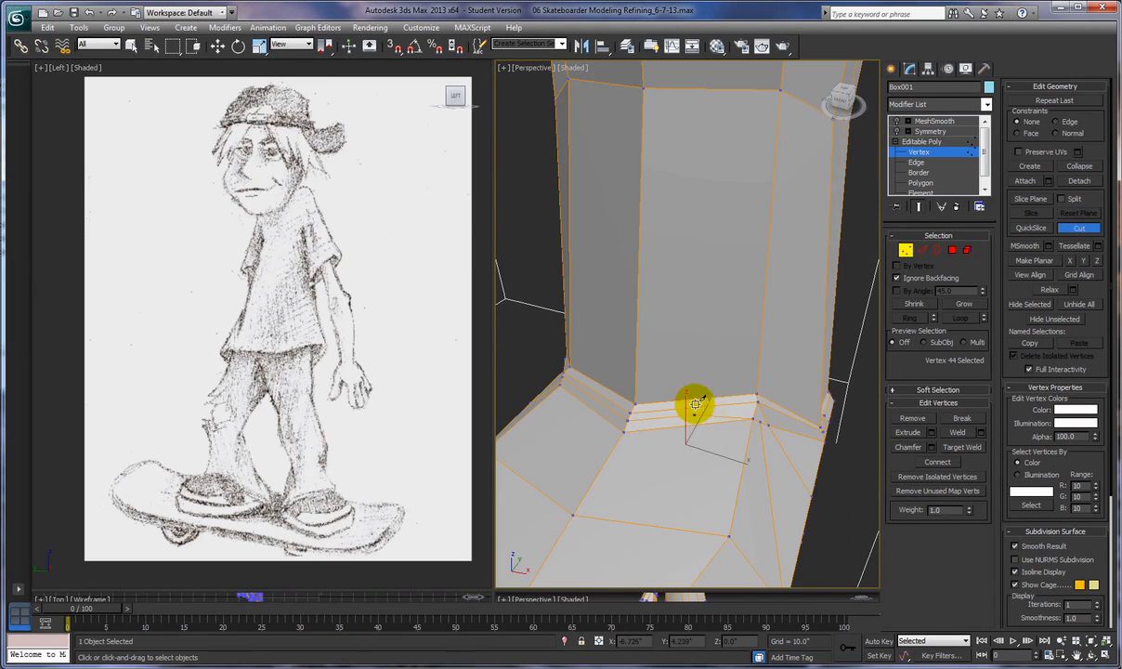
pyautogui.click(770, 417)
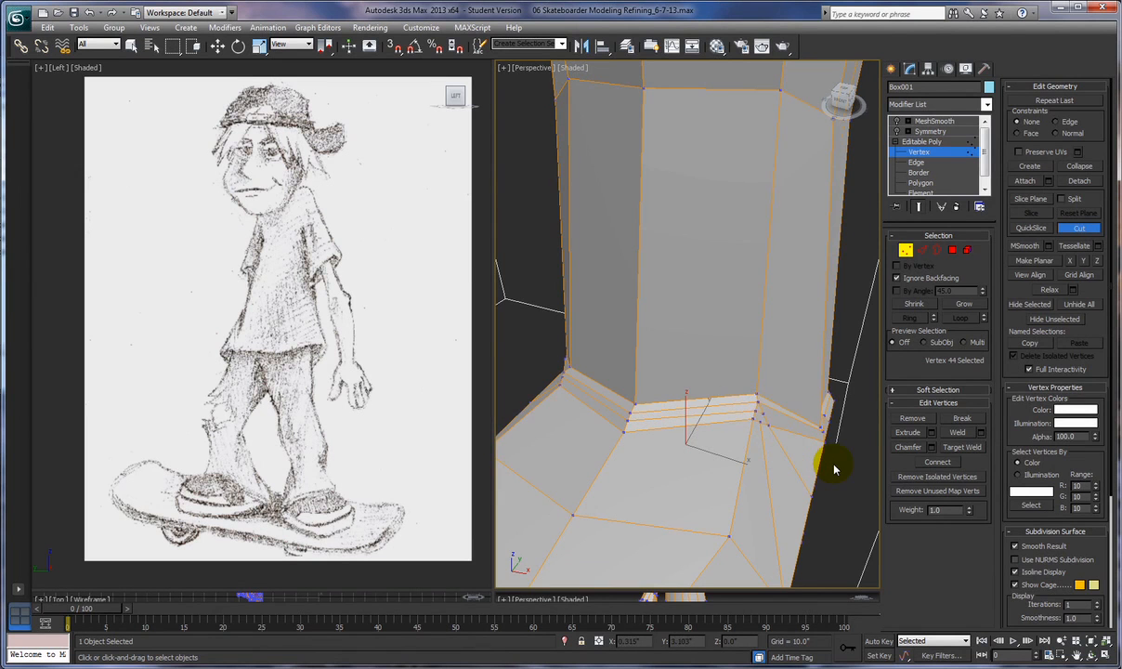
# Extend the ankle-band cut from the inner front corner along the inner side of the shoe toward the heel
pyautogui.keyDown('alt'); pyautogui.moveTo(833, 470); pyautogui.dragTo(779, 453, button='middle'); pyautogui.keyUp('alt')
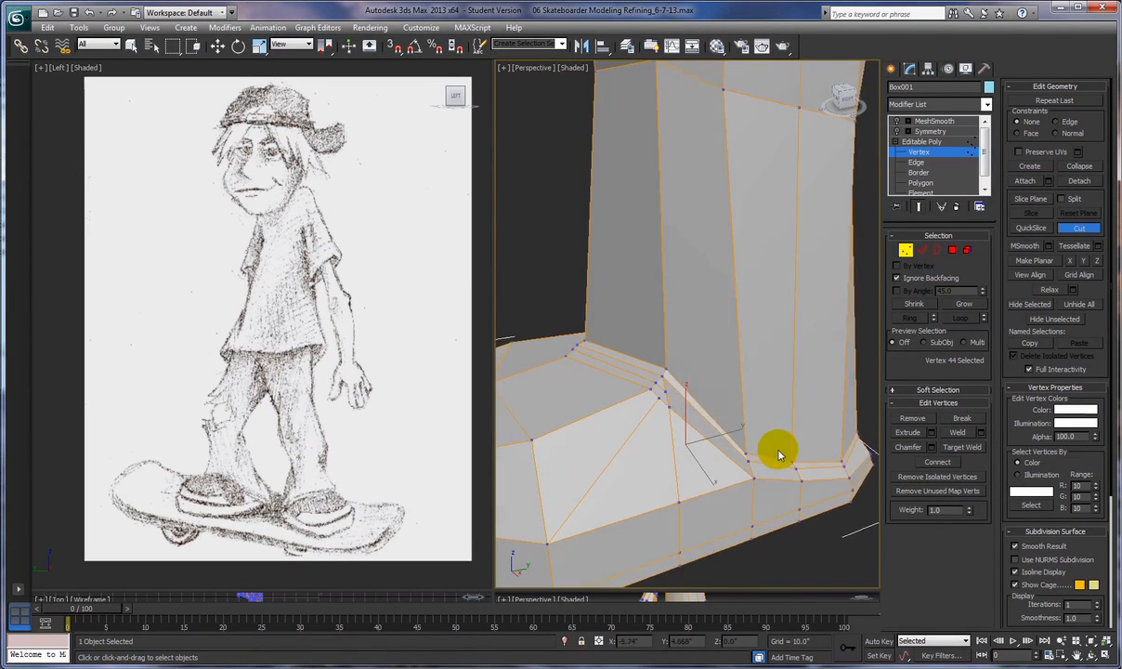
pyautogui.click(667, 389)
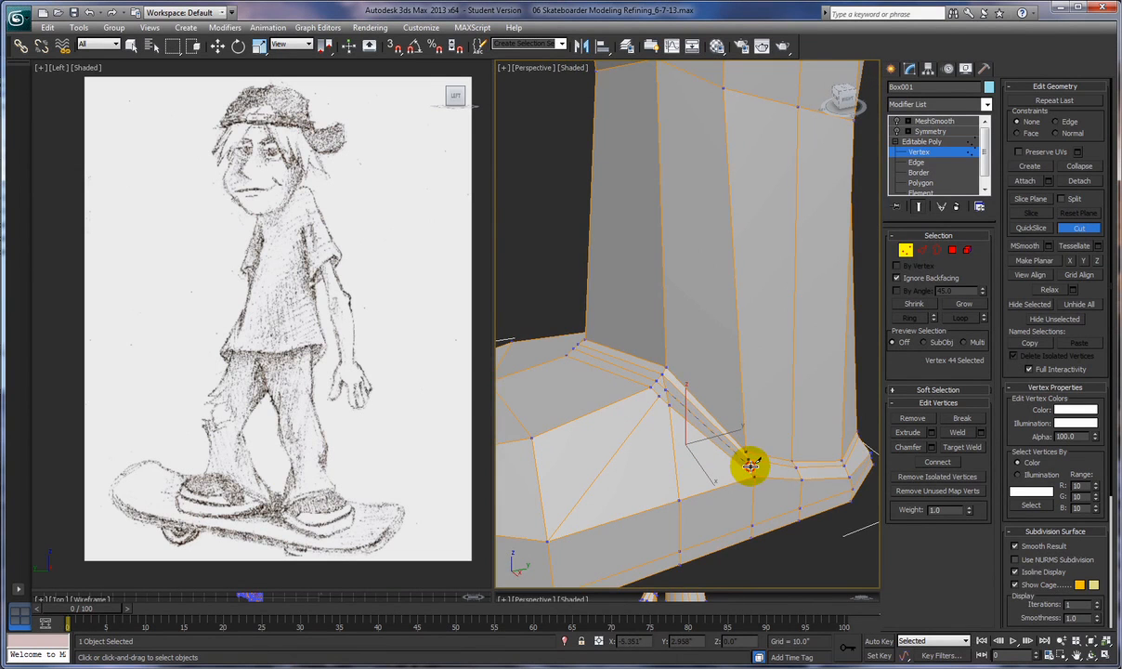
pyautogui.click(749, 461)
pyautogui.click(798, 470)
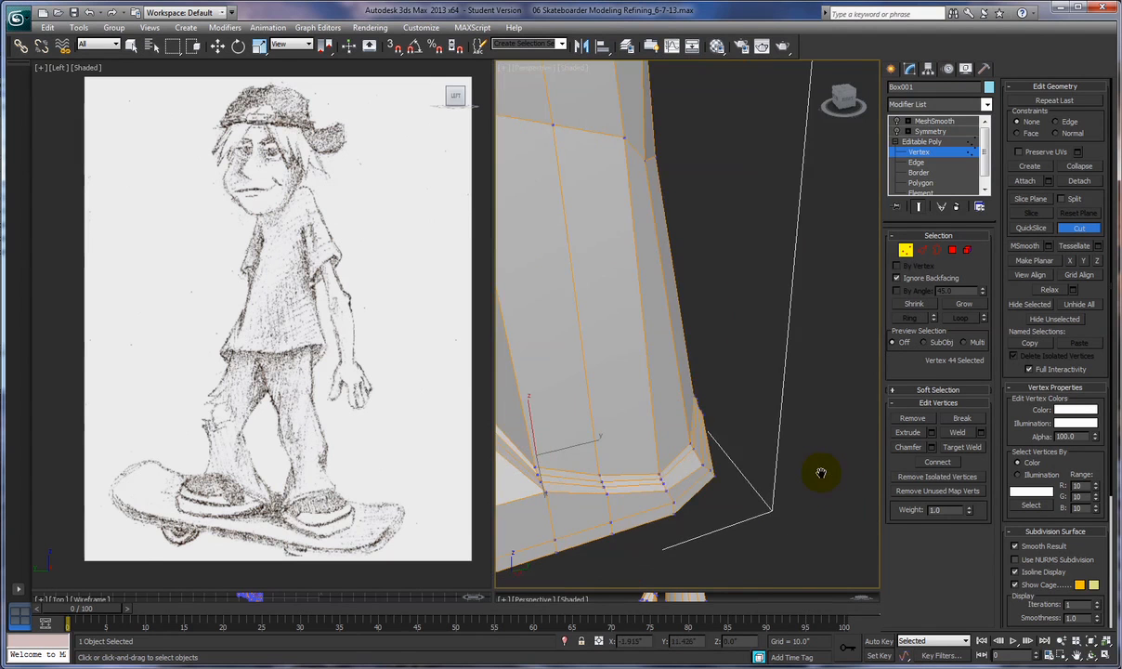
# Cut the ankle band from the inner heel vertex around to the back of the heel
pyautogui.moveTo(752, 484)
pyautogui.keyDown('alt'); pyautogui.mouseDown(button='middle')
pyautogui.moveTo(741, 456)
pyautogui.moveTo(736, 468)
pyautogui.mouseUp(button='middle'); pyautogui.keyUp('alt')
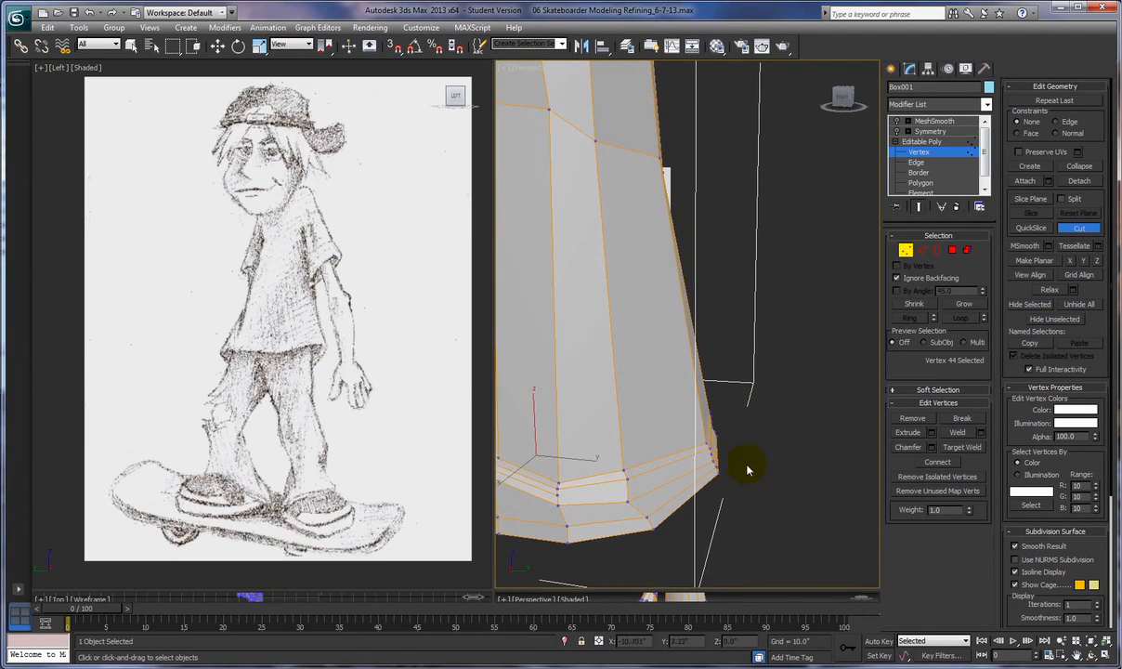
pyautogui.press('w')
pyautogui.moveTo(703, 510); pyautogui.dragTo(632, 481, button='middle')
pyautogui.click(584, 454)
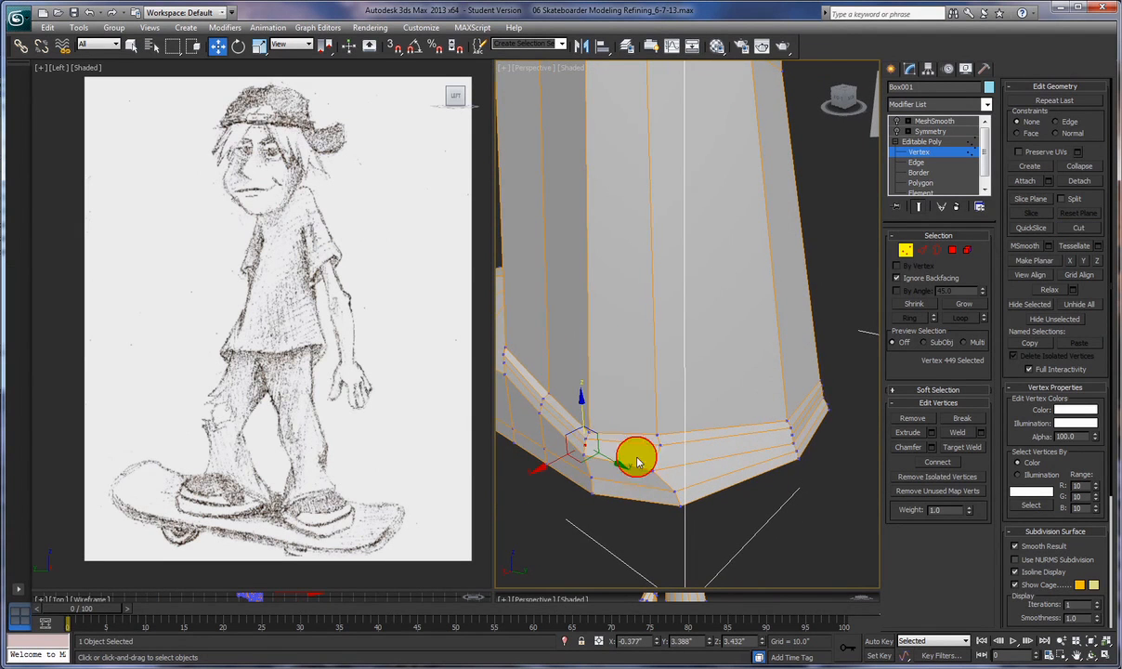
pyautogui.rightClick(637, 455)
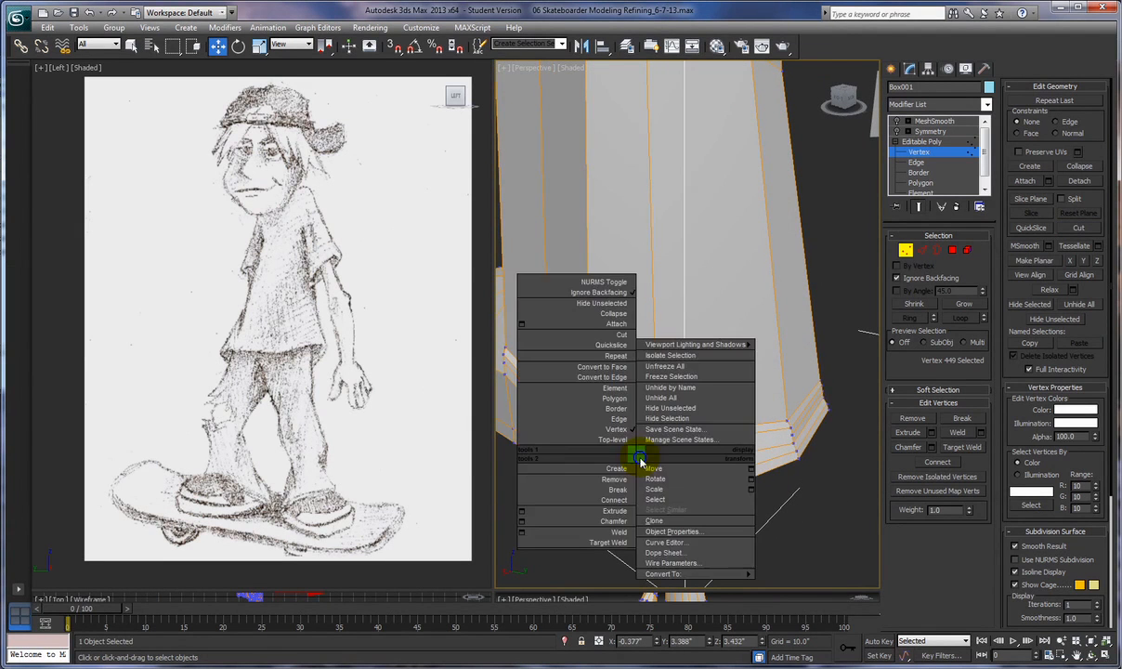
pyautogui.click(850, 495)
pyautogui.click(1078, 227)
pyautogui.click(586, 449)
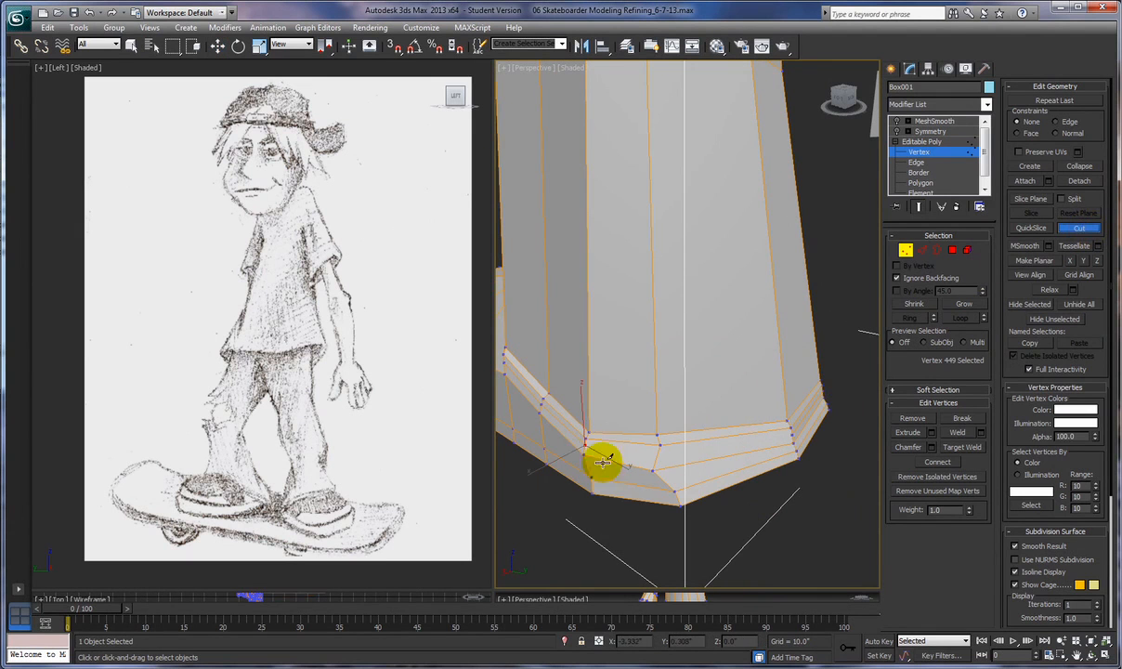
pyautogui.click(657, 453)
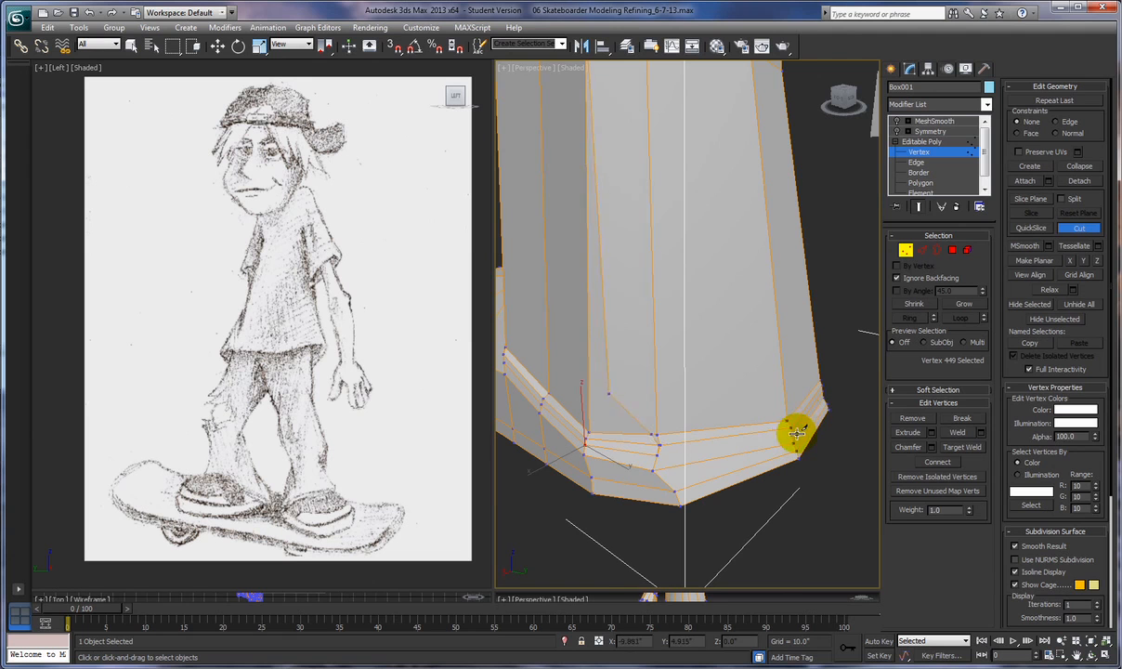
pyautogui.click(791, 435)
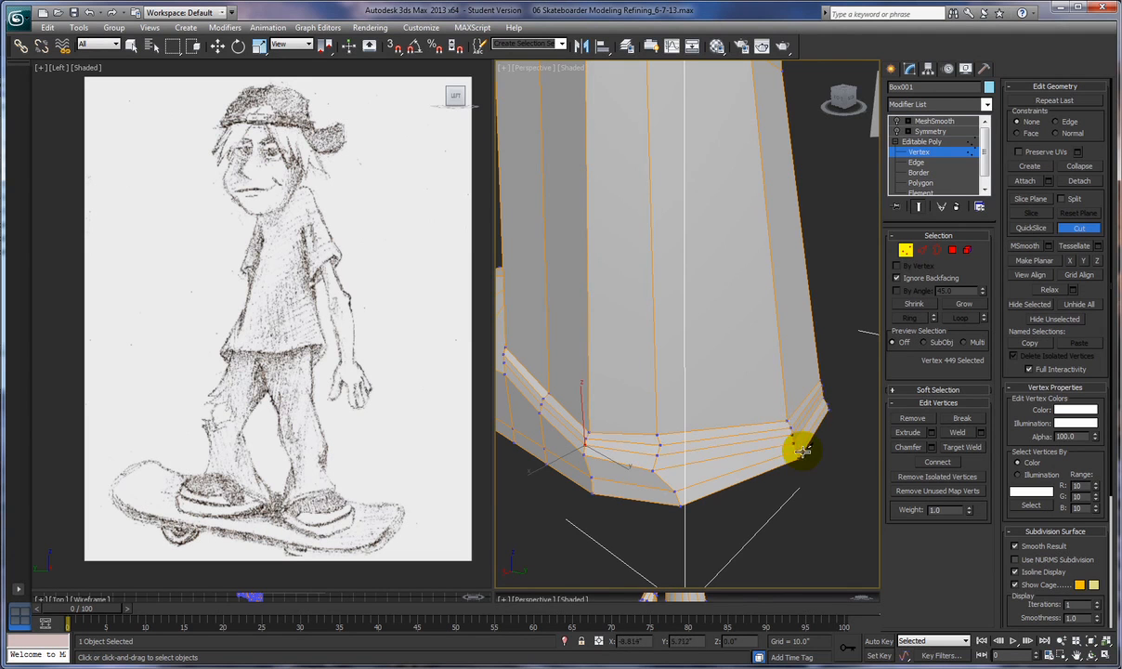
# Complete the ankle-band cut around the outer back of the heel and return to moving vertices
pyautogui.keyDown('alt'); pyautogui.moveTo(815, 459); pyautogui.dragTo(701, 453, button='middle'); pyautogui.keyUp('alt')
pyautogui.scroll(-3, 719, 421)
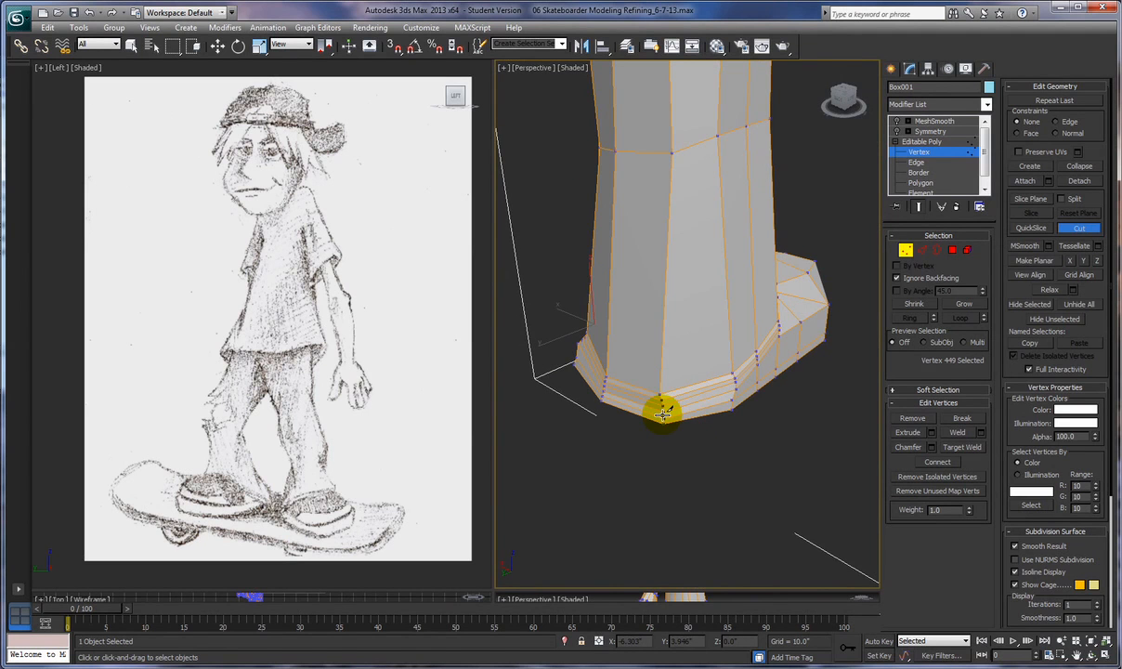
pyautogui.click(743, 392)
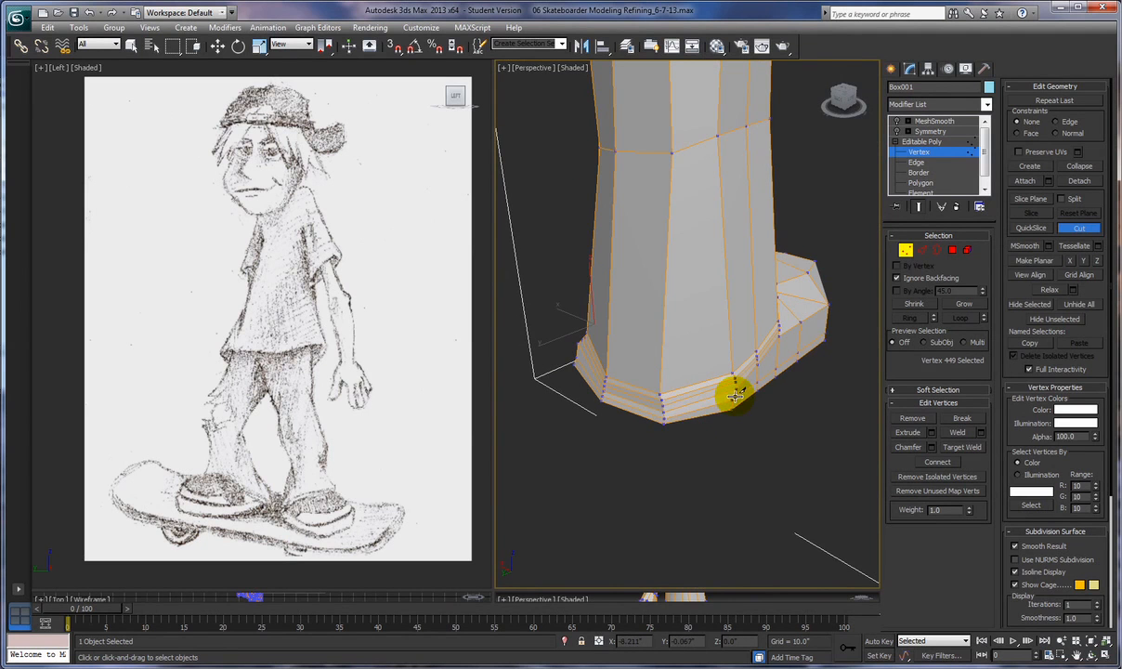
pyautogui.click(666, 410)
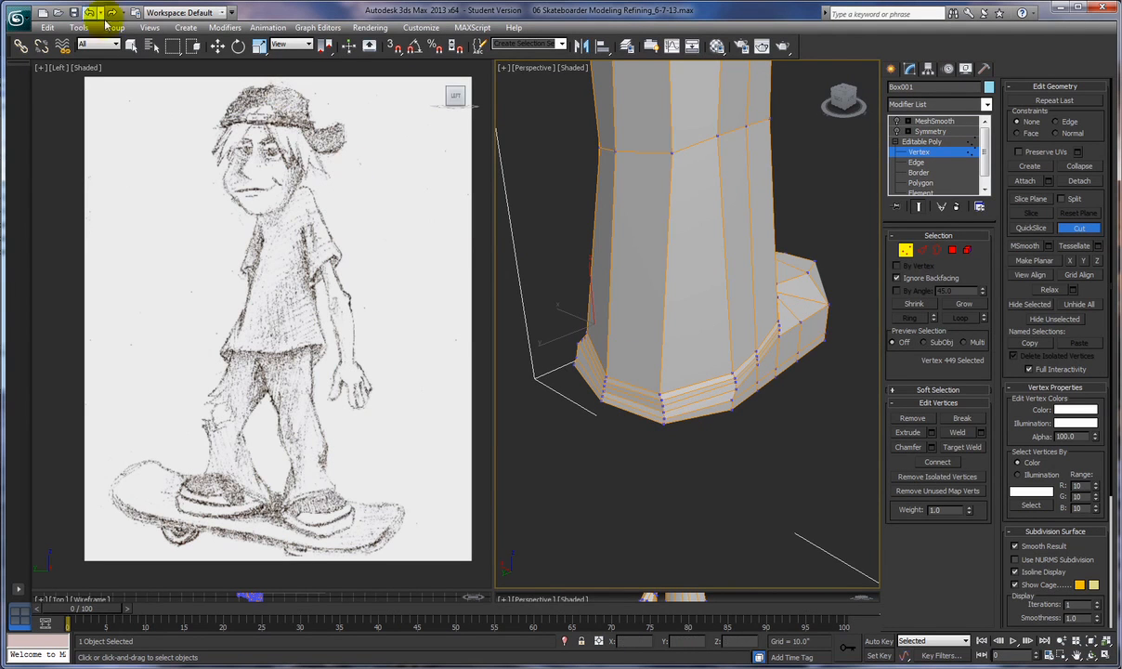
pyautogui.click(218, 46)
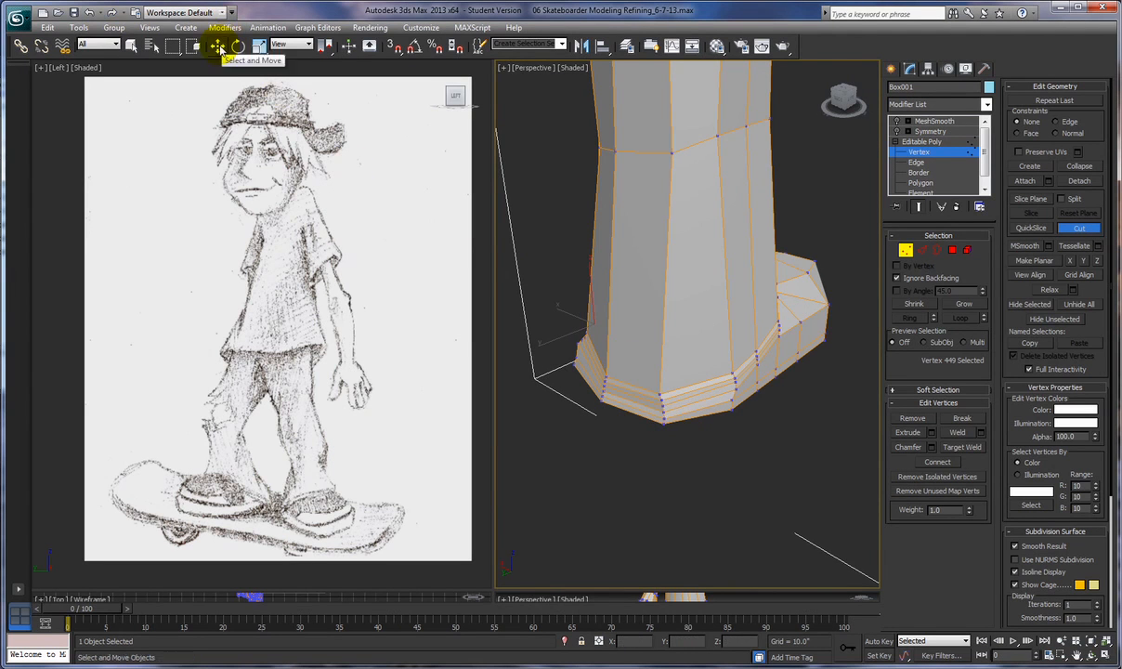
pyautogui.click(664, 410)
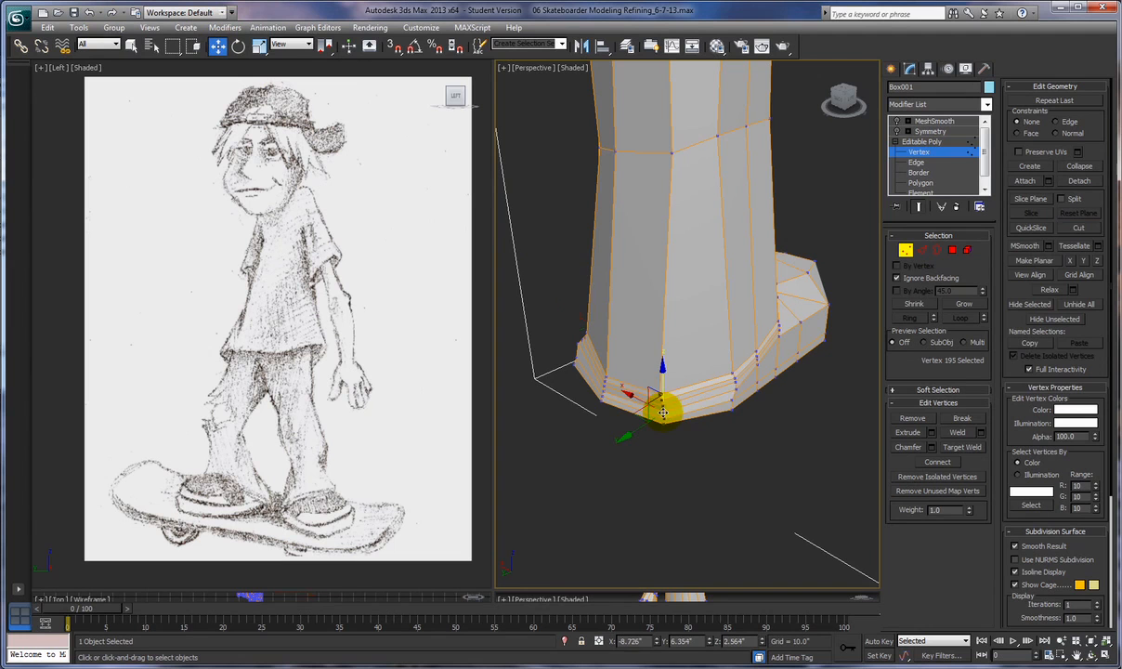
pyautogui.keyDown('ctrl'); pyautogui.click(735, 382); pyautogui.keyUp('ctrl')
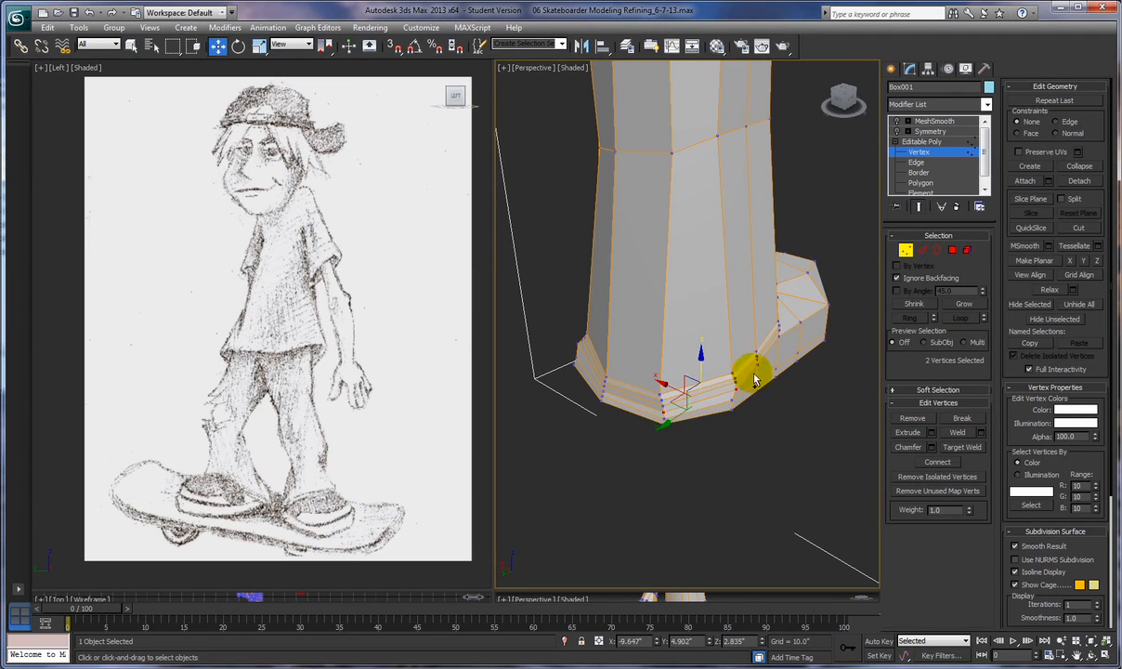
pyautogui.keyDown('ctrl'); pyautogui.click(777, 337); pyautogui.keyUp('ctrl')
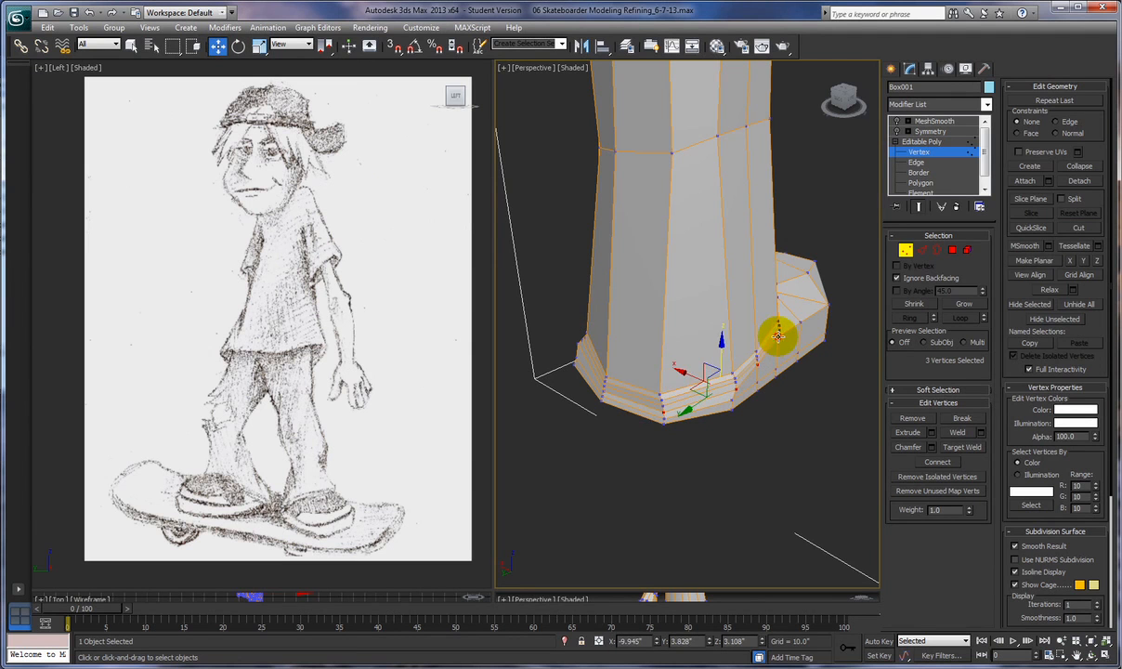
pyautogui.keyDown('ctrl'); pyautogui.click(795, 351); pyautogui.keyUp('ctrl')
pyautogui.keyDown('alt'); pyautogui.moveTo(799, 355); pyautogui.dragTo(701, 362, button='middle'); pyautogui.keyUp('alt')
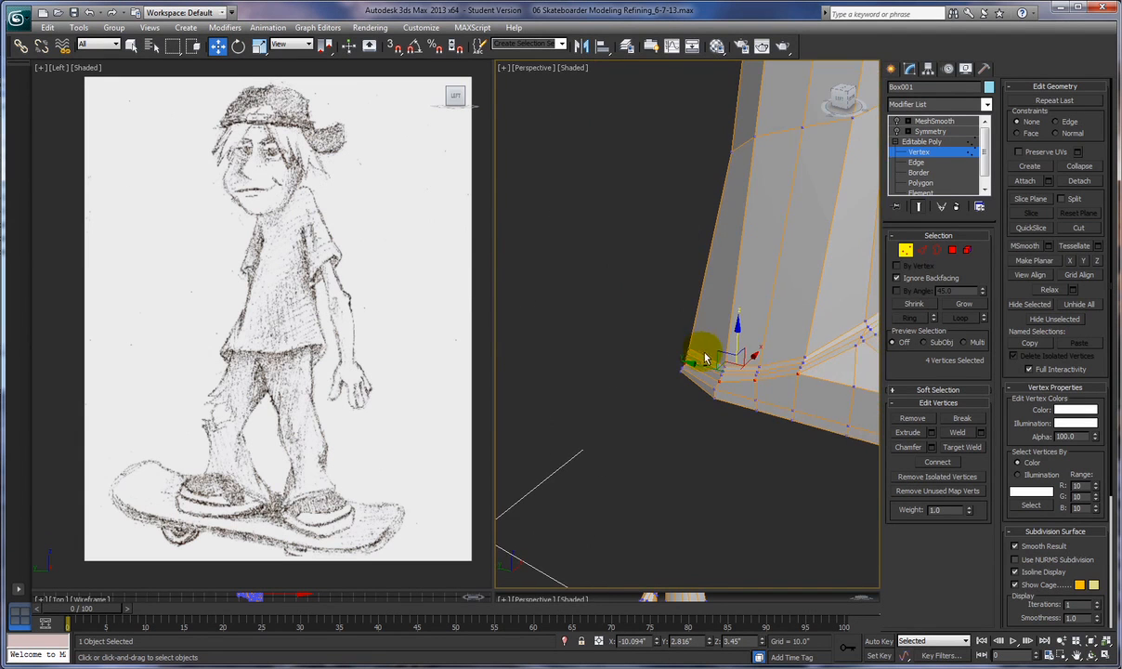
pyautogui.keyDown('ctrl'); pyautogui.click(855, 346); pyautogui.keyUp('ctrl')
pyautogui.keyDown('alt'); pyautogui.moveTo(873, 364); pyautogui.dragTo(833, 362, button='middle'); pyautogui.keyUp('alt')
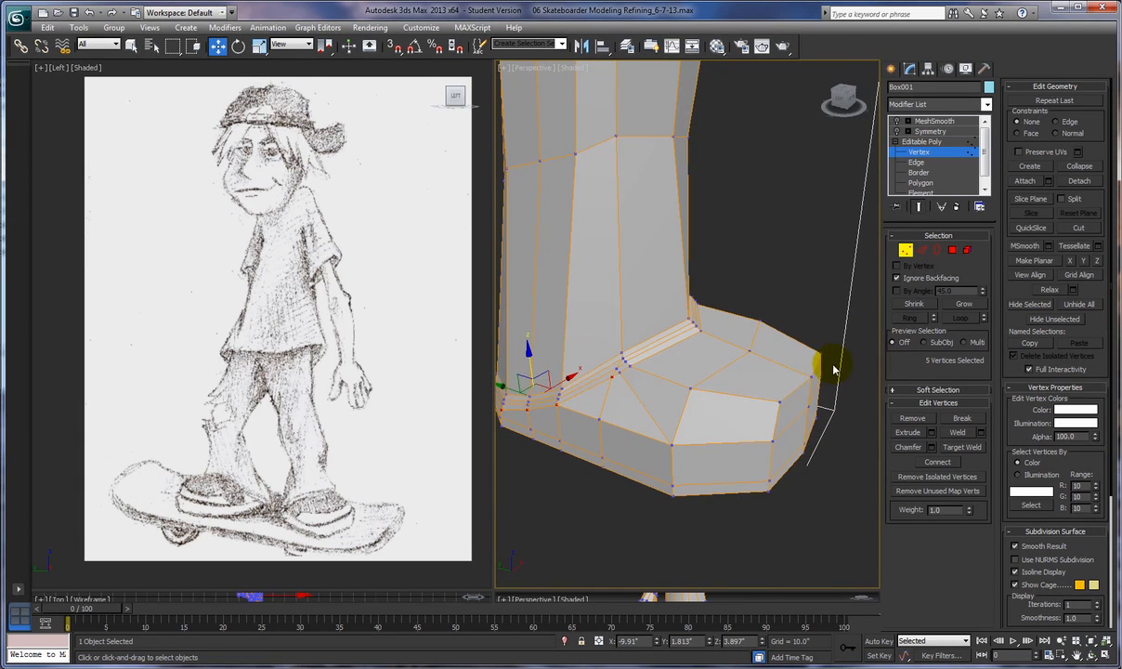
pyautogui.keyDown('ctrl'); pyautogui.click(626, 369); pyautogui.keyUp('ctrl')
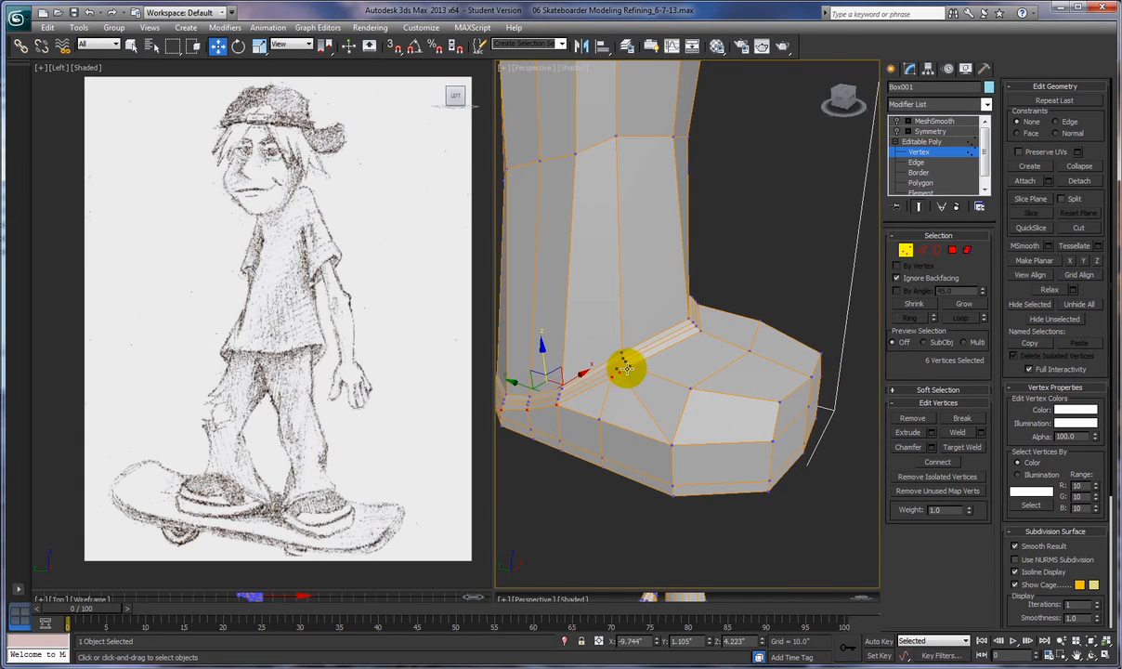
pyautogui.keyDown('ctrl'); pyautogui.click(703, 331); pyautogui.keyUp('ctrl')
pyautogui.keyDown('alt'); pyautogui.moveTo(703, 330); pyautogui.dragTo(741, 373, button='middle'); pyautogui.keyUp('alt')
# Select the lowest ankle-loop vertices from the inner front corner along the inner side to the heel
pyautogui.click(637, 271)
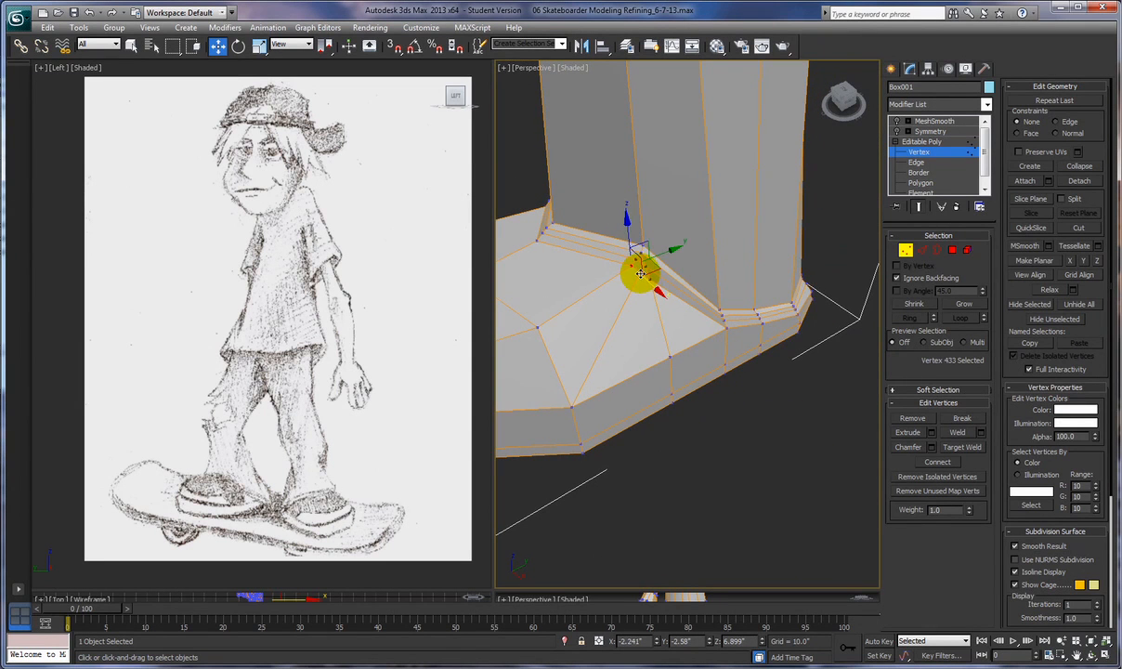
pyautogui.keyDown('ctrl'); pyautogui.click(641, 273); pyautogui.keyUp('ctrl')
pyautogui.keyDown('ctrl'); pyautogui.click(650, 280); pyautogui.keyUp('ctrl')
pyautogui.keyDown('ctrl'); pyautogui.click(726, 327); pyautogui.keyUp('ctrl')
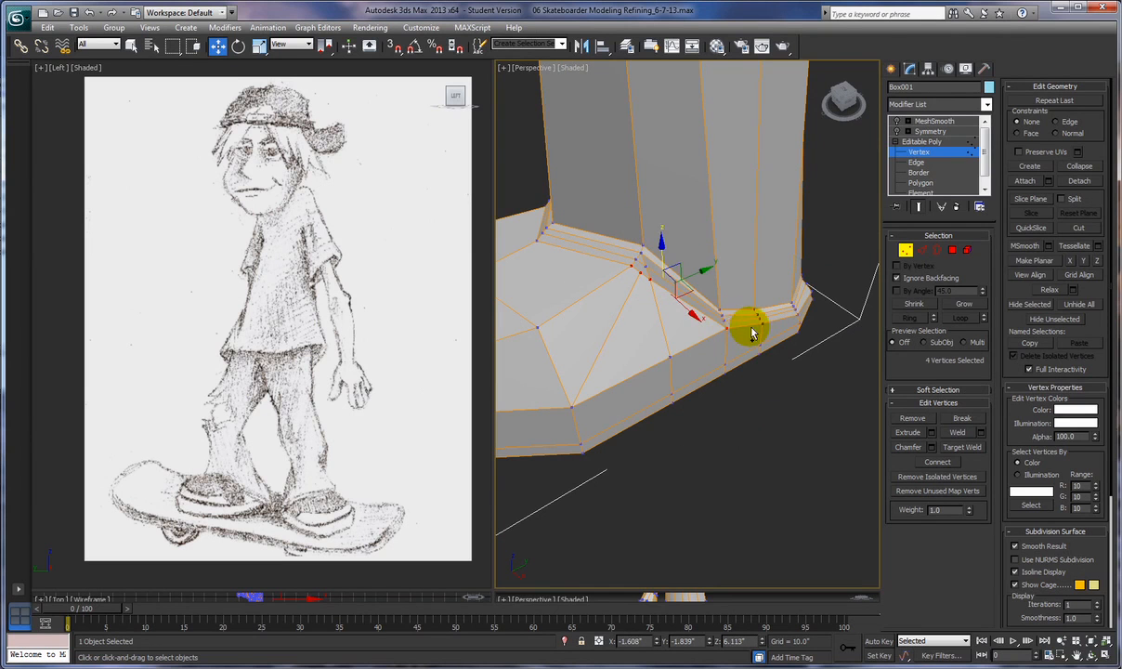
pyautogui.keyDown('ctrl'); pyautogui.click(792, 317); pyautogui.keyUp('ctrl')
pyautogui.keyDown('ctrl'); pyautogui.click(803, 320); pyautogui.keyUp('ctrl')
pyautogui.keyDown('alt'); pyautogui.moveTo(814, 343); pyautogui.dragTo(703, 334, button='middle'); pyautogui.keyUp('alt')
pyautogui.keyDown('ctrl'); pyautogui.click(842, 429); pyautogui.keyUp('ctrl')
pyautogui.keyDown('alt'); pyautogui.moveTo(845, 431); pyautogui.dragTo(820, 431, button='middle'); pyautogui.keyUp('alt')
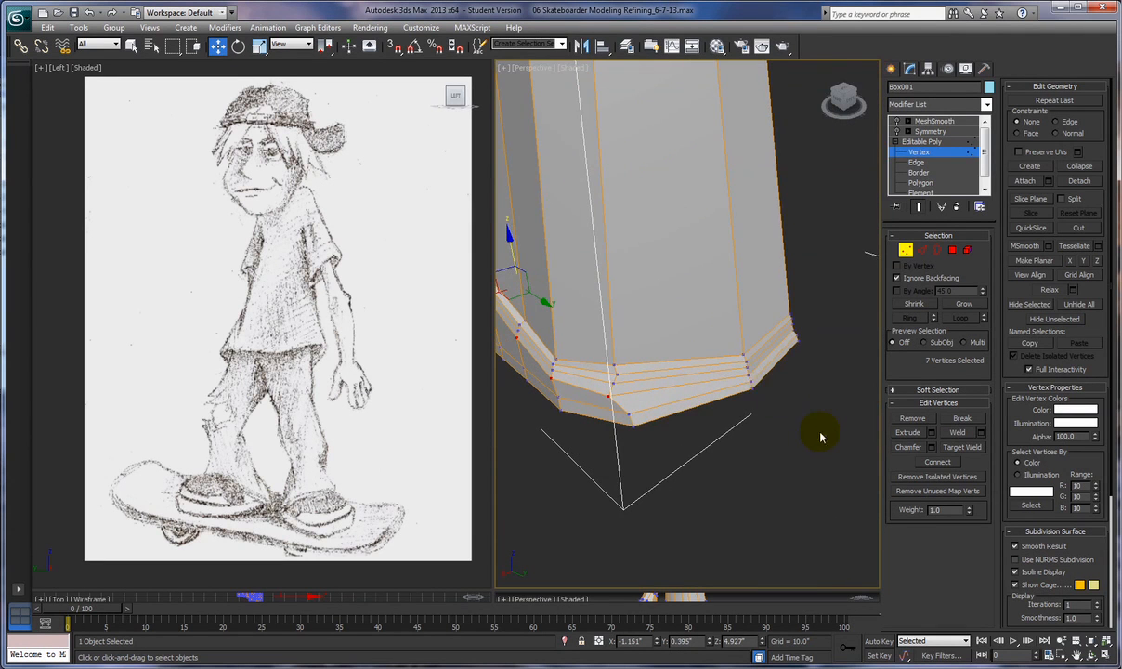
# Add the lowest ankle-loop vertices across the back of the heel and along the outer side to the selection
pyautogui.keyDown('ctrl'); pyautogui.click(748, 376); pyautogui.keyUp('ctrl')
pyautogui.keyDown('alt'); pyautogui.moveTo(781, 393); pyautogui.dragTo(702, 399, button='middle'); pyautogui.keyUp('alt')
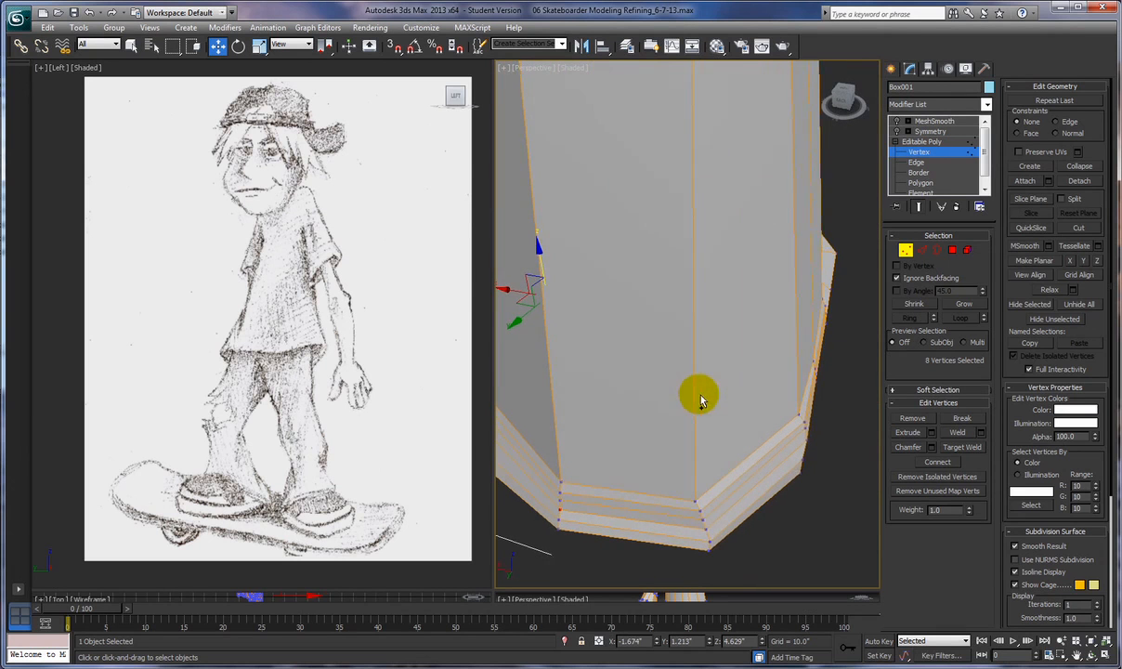
pyautogui.keyDown('ctrl'); pyautogui.click(706, 527); pyautogui.keyUp('ctrl')
pyautogui.keyDown('alt'); pyautogui.moveTo(810, 464); pyautogui.dragTo(777, 441, button='middle'); pyautogui.keyUp('alt')
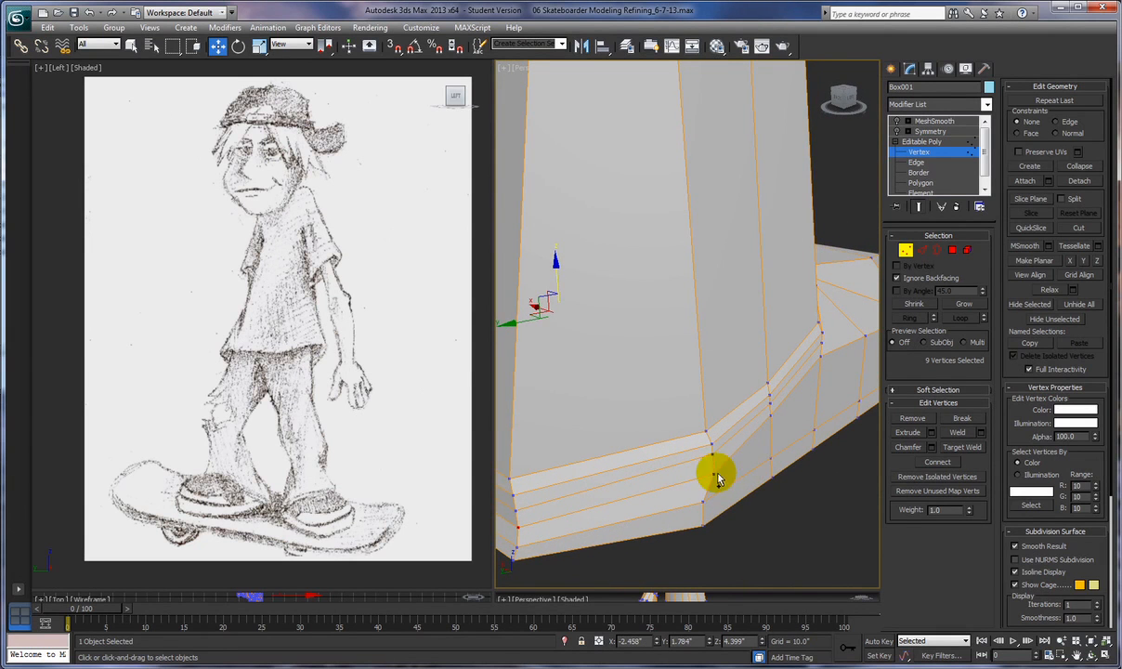
pyautogui.keyDown('ctrl'); pyautogui.click(714, 473); pyautogui.keyUp('ctrl')
pyautogui.keyDown('ctrl'); pyautogui.click(770, 408); pyautogui.keyUp('ctrl')
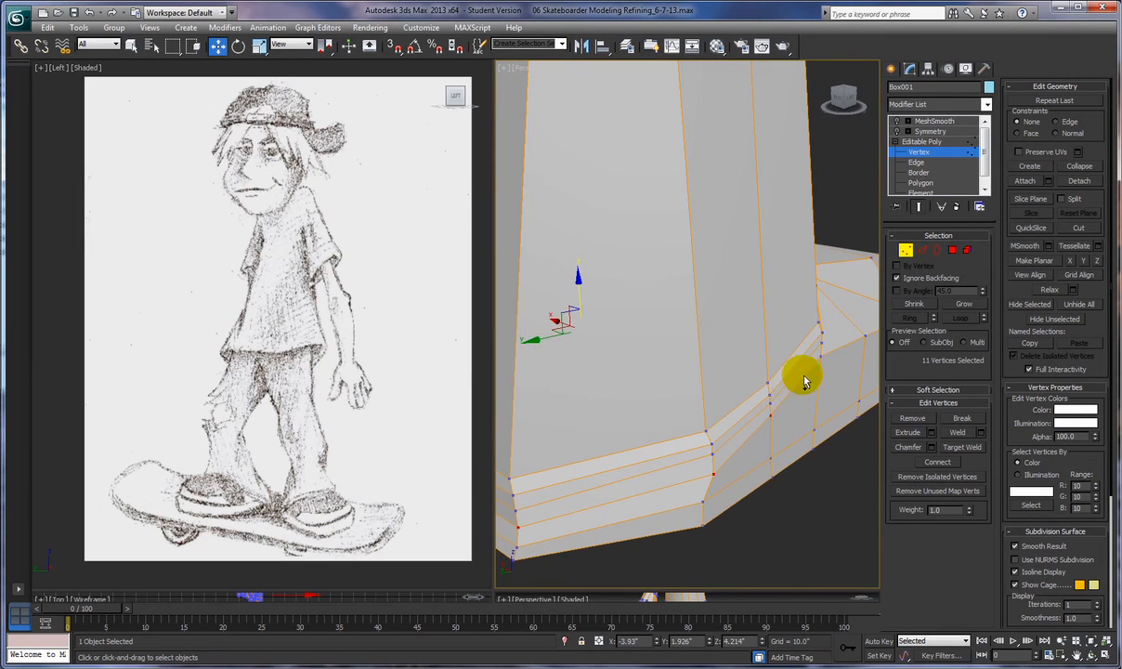
pyautogui.keyDown('ctrl'); pyautogui.click(828, 360); pyautogui.keyUp('ctrl')
pyautogui.keyDown('alt'); pyautogui.moveTo(849, 381); pyautogui.dragTo(799, 388, button='middle'); pyautogui.keyUp('alt')
# Add the remaining lowest ankle-loop vertices at the outer front corner and front of the ankle to the selection
pyautogui.keyDown('ctrl'); pyautogui.click(787, 340); pyautogui.keyUp('ctrl')
pyautogui.keyDown('ctrl'); pyautogui.click(794, 328); pyautogui.keyUp('ctrl')
pyautogui.keyDown('ctrl'); pyautogui.click(810, 309); pyautogui.keyUp('ctrl')
pyautogui.keyDown('alt'); pyautogui.moveTo(856, 348); pyautogui.dragTo(714, 401, button='middle'); pyautogui.keyUp('alt')
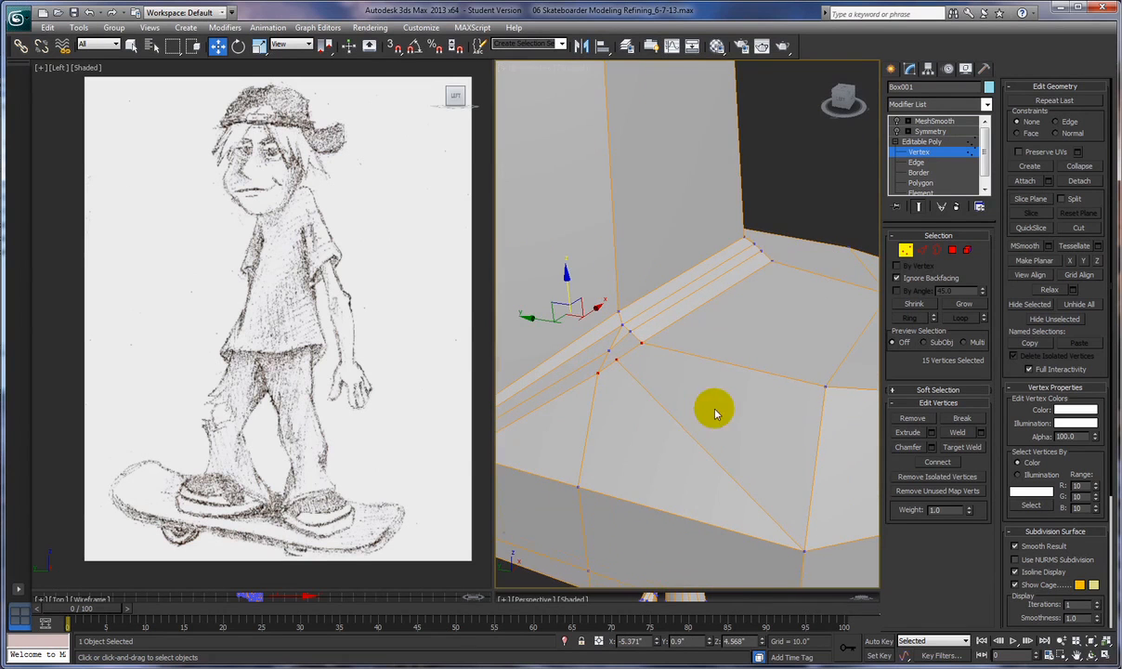
pyautogui.keyDown('ctrl'); pyautogui.click(771, 260); pyautogui.keyUp('ctrl')
pyautogui.keyDown('alt'); pyautogui.moveTo(786, 285); pyautogui.dragTo(715, 313, button='middle'); pyautogui.keyUp('alt')
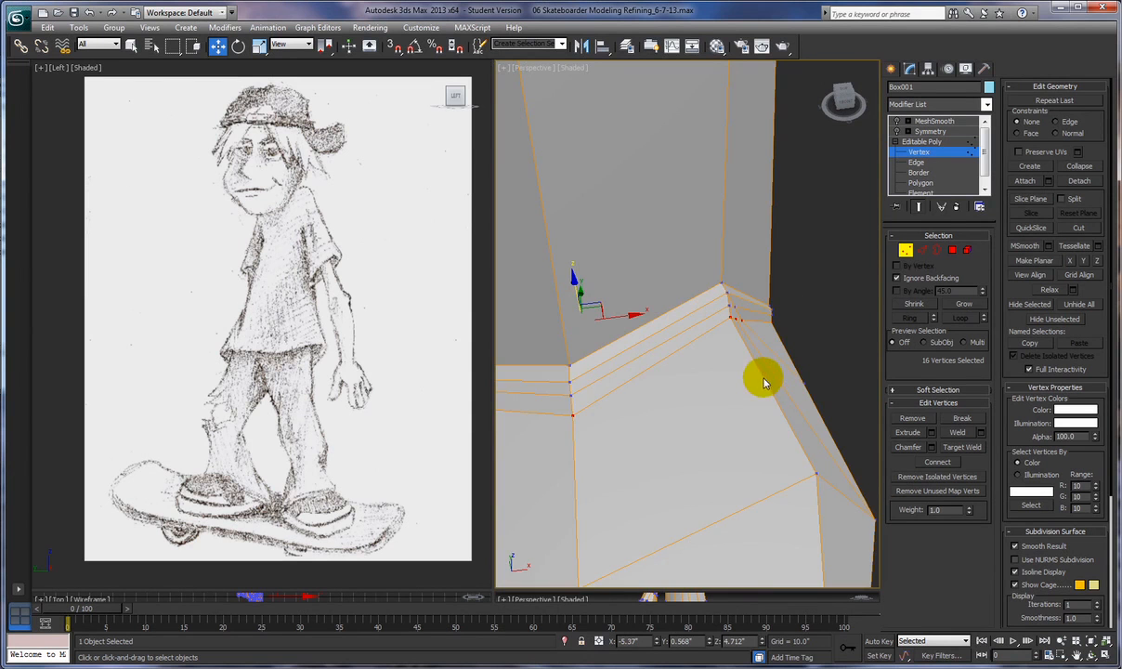
# Scale the selected lowest ankle-loop vertices uniformly to about 96% to tighten the crease around the shoe
pyautogui.scroll(-5, 762, 376)
pyautogui.keyDown('alt'); pyautogui.moveTo(752, 291); pyautogui.dragTo(743, 330, button='middle'); pyautogui.keyUp('alt')
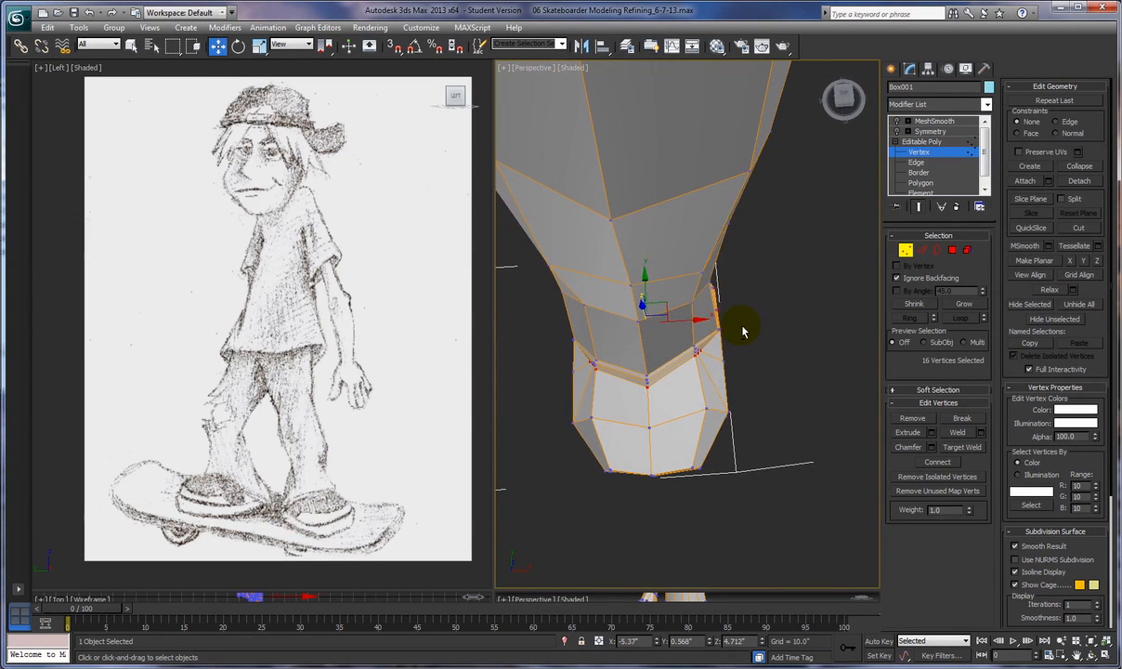
pyautogui.rightClick(809, 295)
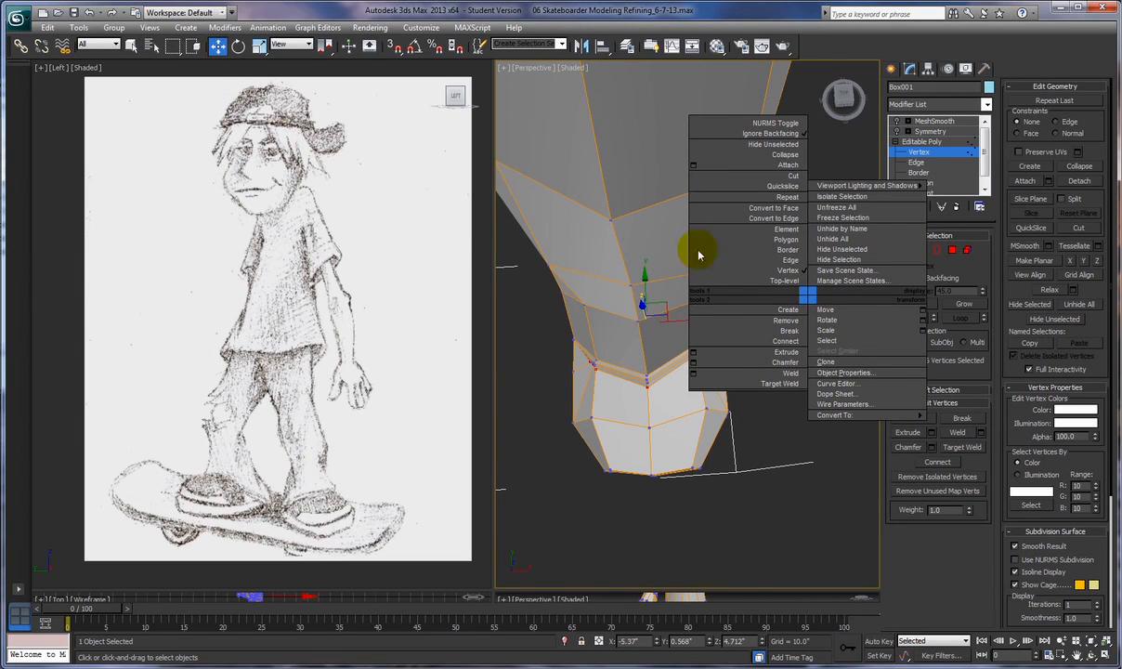
pyautogui.click(830, 324)
pyautogui.moveTo(650, 321)
pyautogui.mouseDown()
pyautogui.moveTo(680, 354)
pyautogui.moveTo(641, 352)
pyautogui.moveTo(639, 336)
pyautogui.mouseUp()
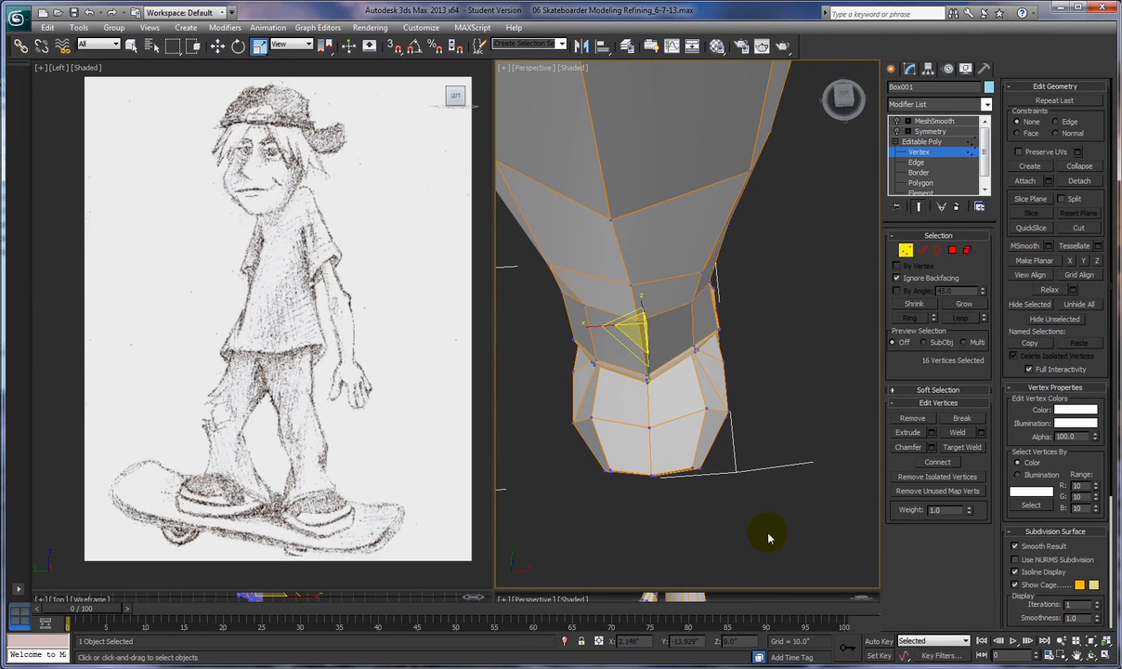
pyautogui.keyDown('alt'); pyautogui.moveTo(767, 528); pyautogui.dragTo(882, 504, button='middle'); pyautogui.keyUp('alt')
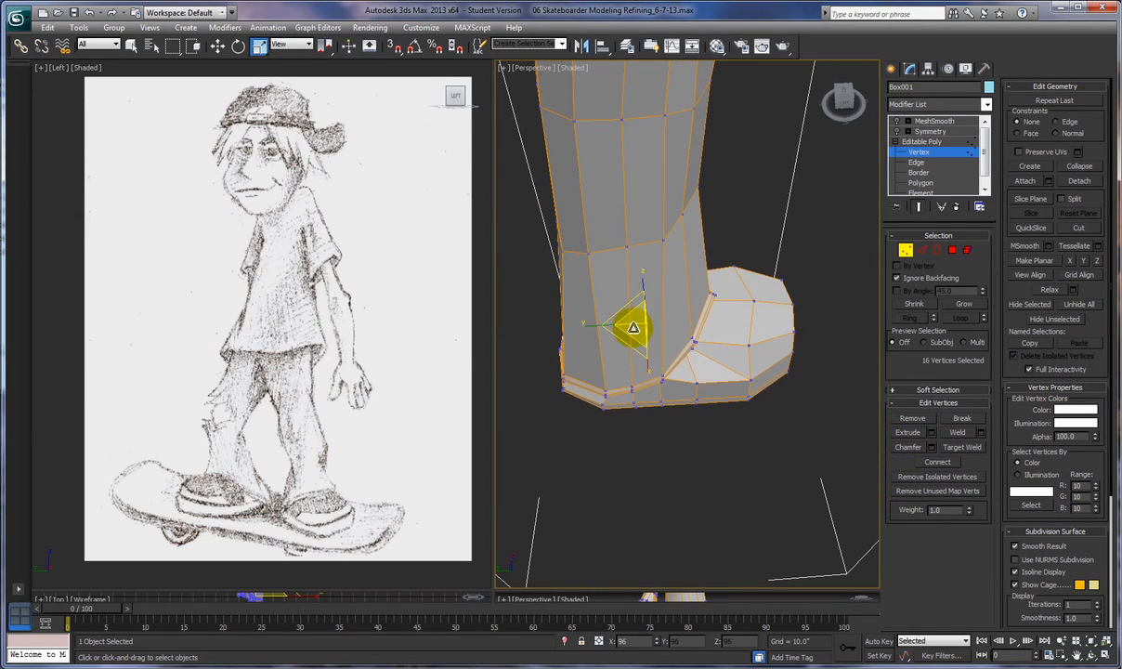
pyautogui.keyDown('alt'); pyautogui.moveTo(736, 479); pyautogui.dragTo(810, 294, button='middle'); pyautogui.keyUp('alt')
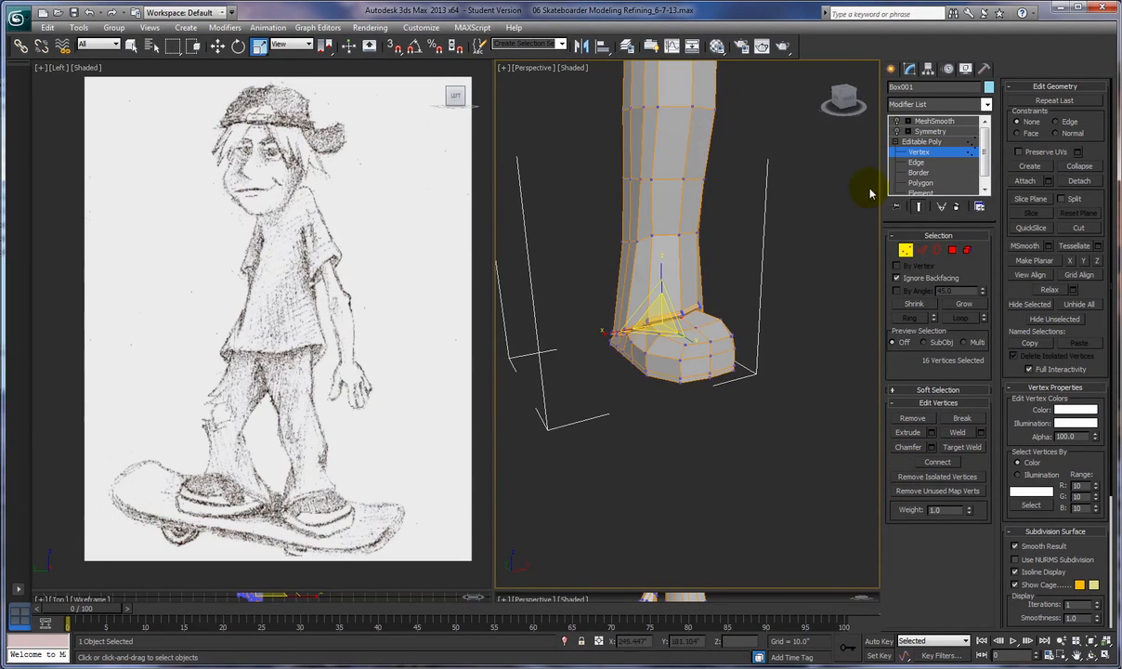
# Turn on MeshSmooth, leave vertex editing and examine the smoothed trouser leg and shoe from the side
pyautogui.click(899, 123)
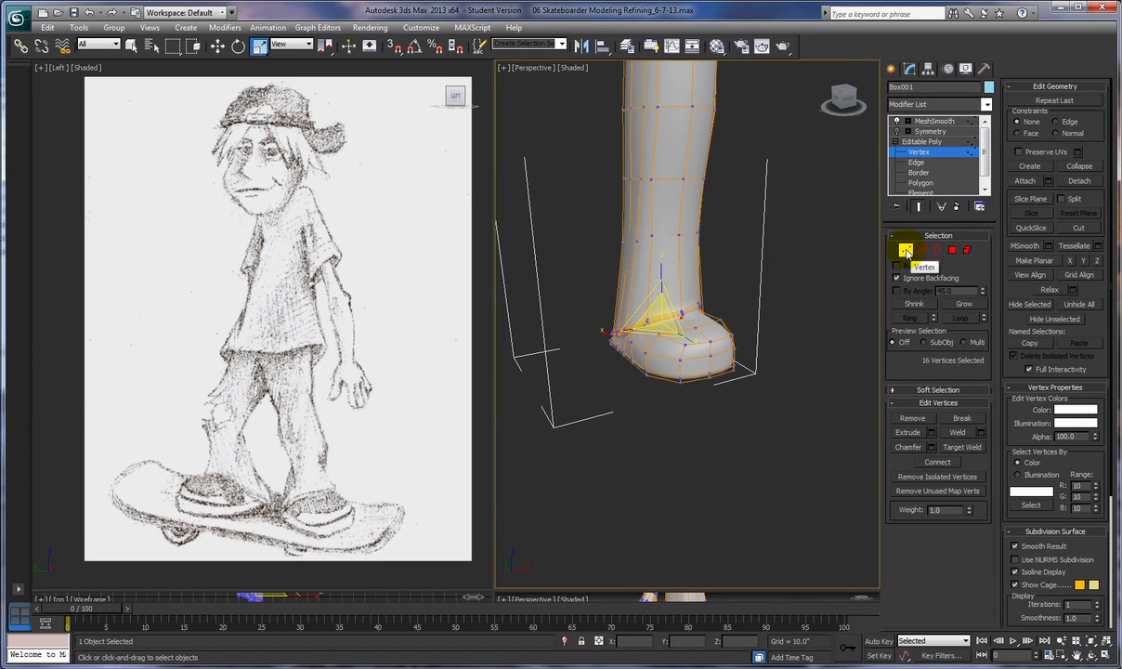
pyautogui.click(906, 251)
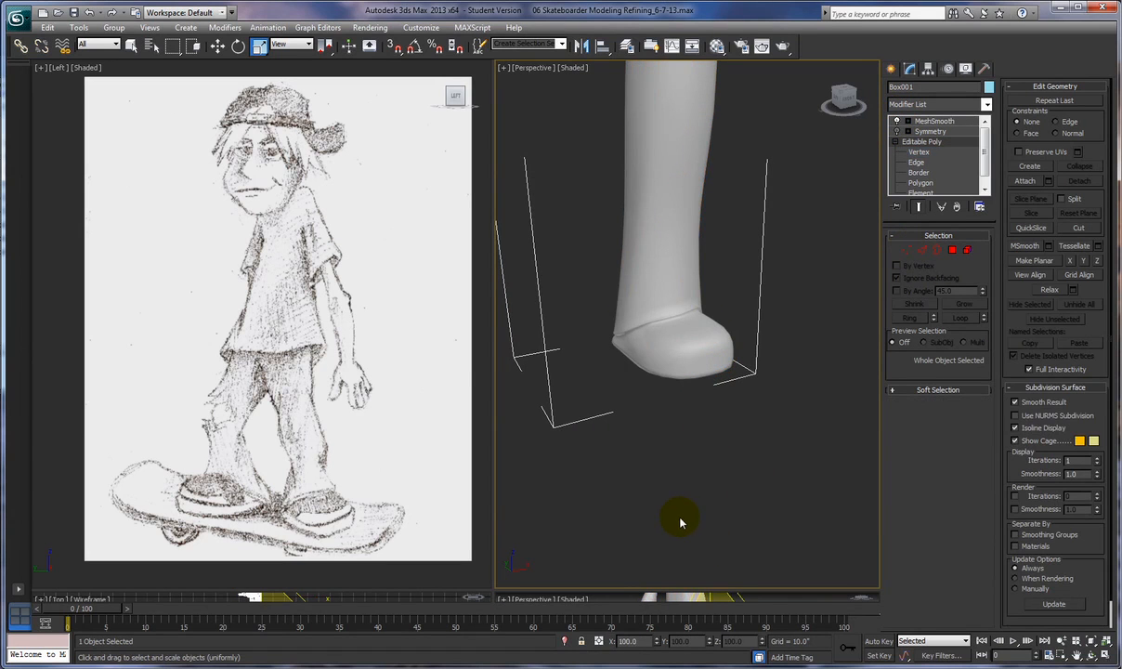
pyautogui.keyDown('alt'); pyautogui.moveTo(676, 511); pyautogui.dragTo(769, 489, button='middle'); pyautogui.keyUp('alt')
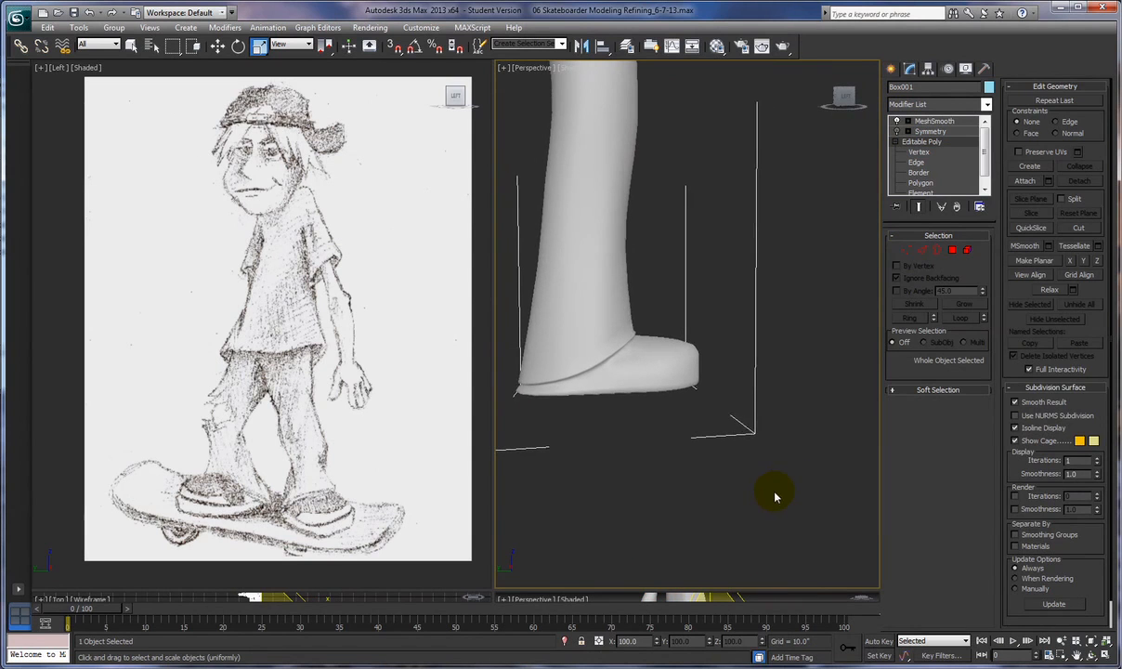
# Return to vertex editing and select the vertices at the back edge of the shoe's heel
pyautogui.click(909, 251)
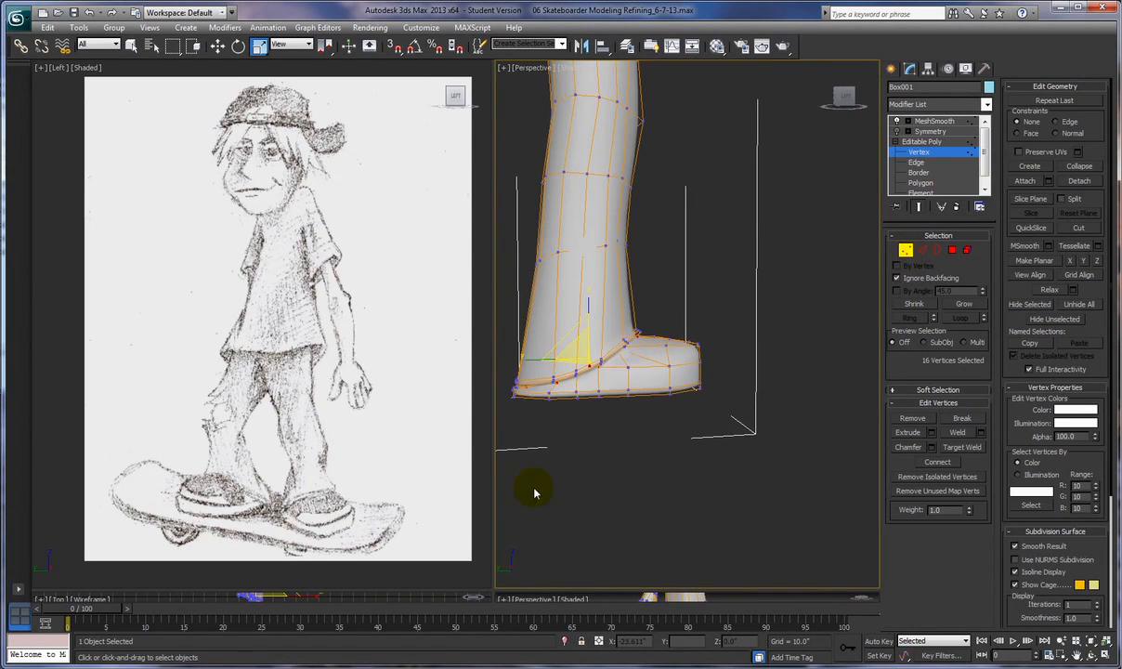
pyautogui.scroll(4, 558, 474)
pyautogui.keyDown('alt'); pyautogui.moveTo(510, 502); pyautogui.dragTo(557, 475, button='middle'); pyautogui.keyUp('alt')
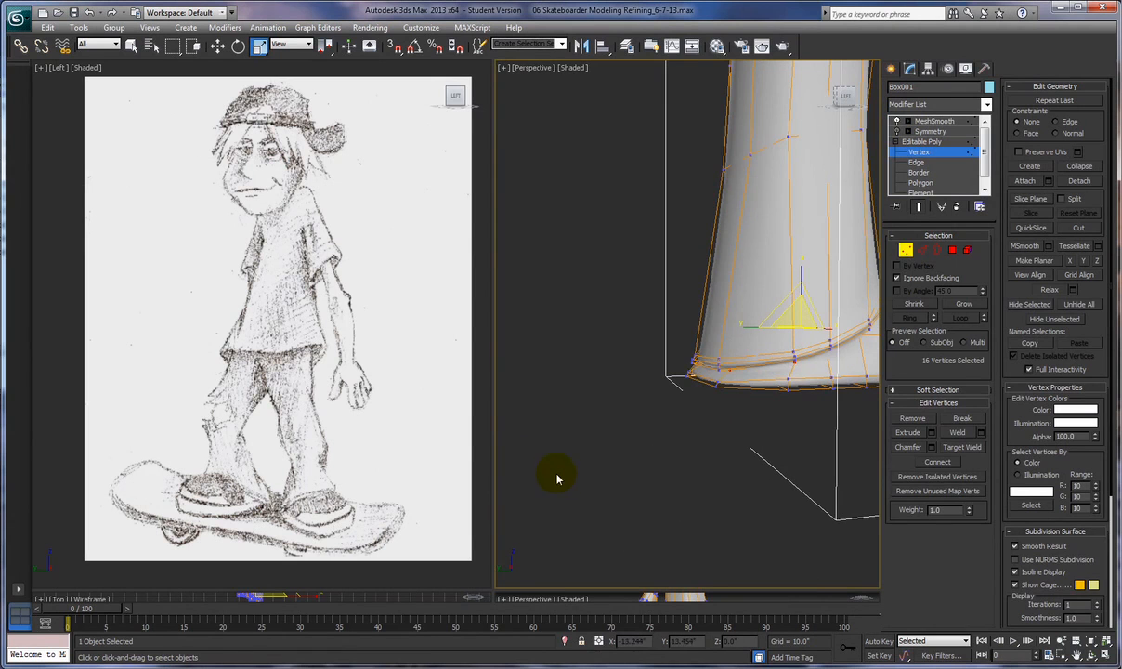
pyautogui.click(690, 381)
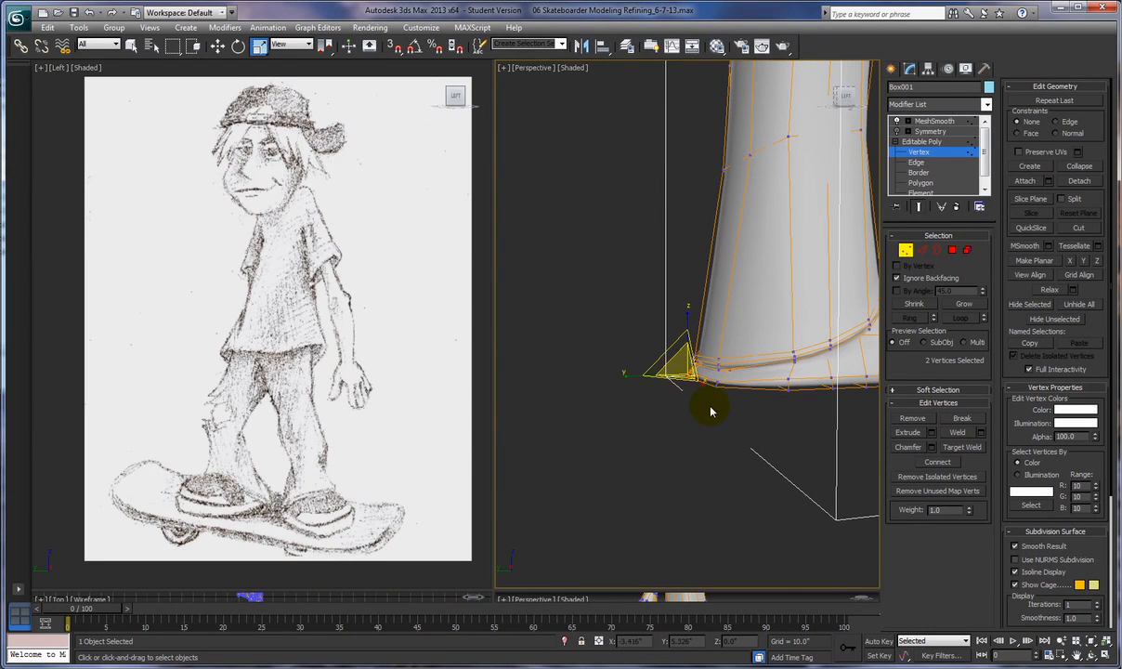
pyautogui.scroll(2, 715, 428)
pyautogui.moveTo(747, 454)
pyautogui.mouseDown(button='middle')
pyautogui.moveTo(731, 431)
pyautogui.moveTo(734, 448)
pyautogui.mouseUp(button='middle')
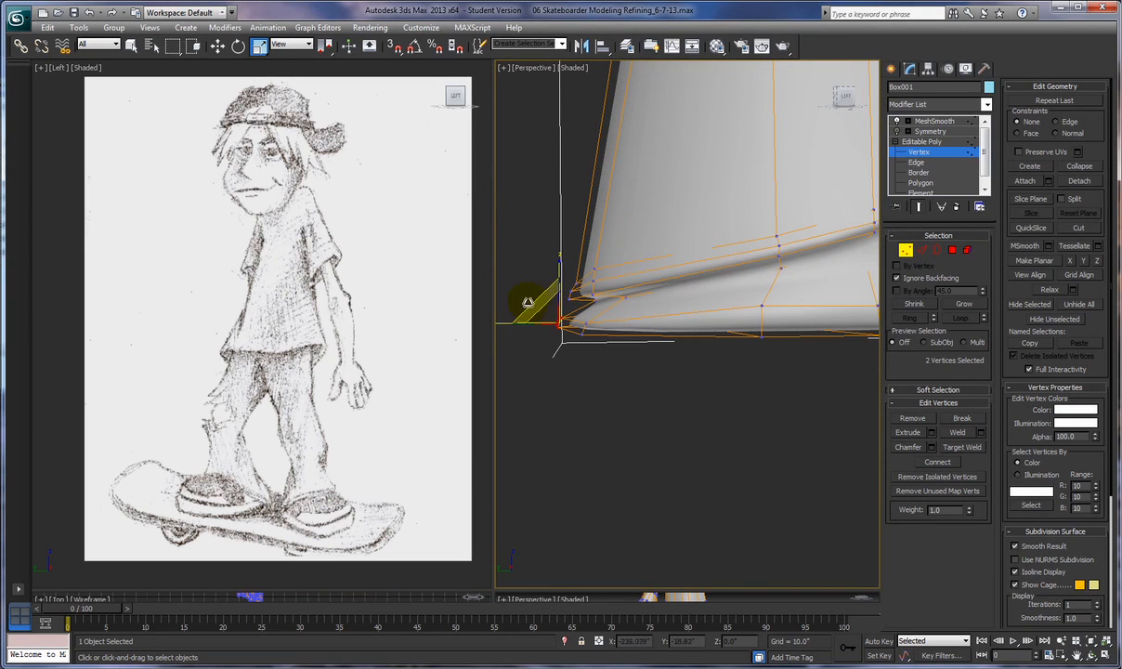
# Activate Move, turn off Ignore Backfacing and select the vertices at the back of the heel, including hidden ones
pyautogui.rightClick(501, 147)
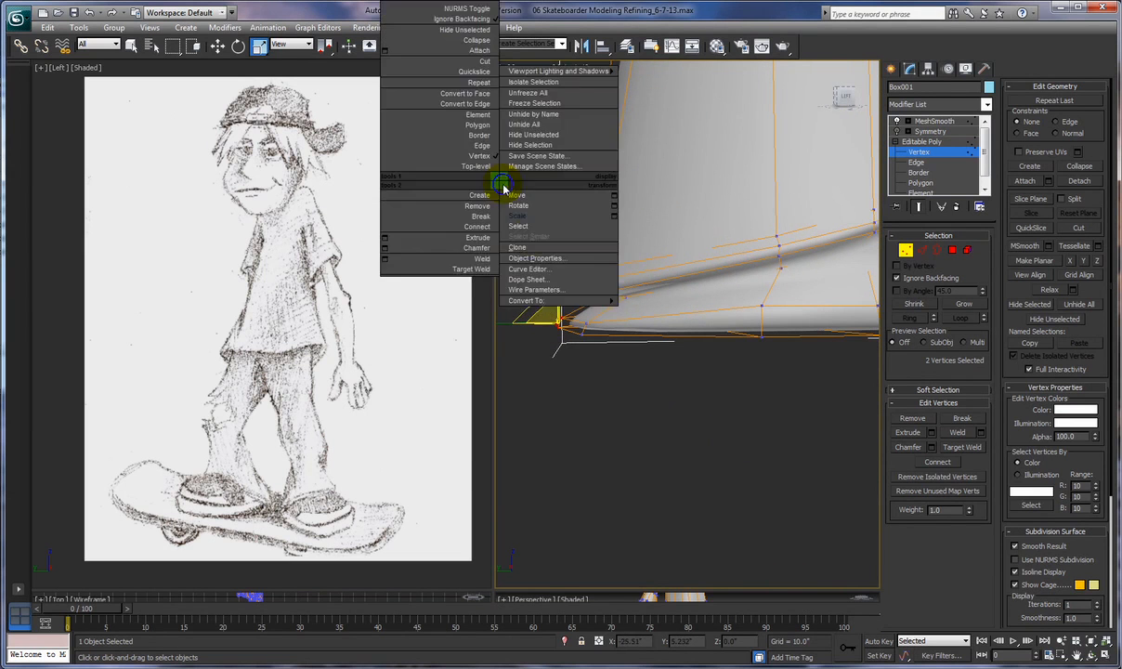
pyautogui.rightClick(734, 418)
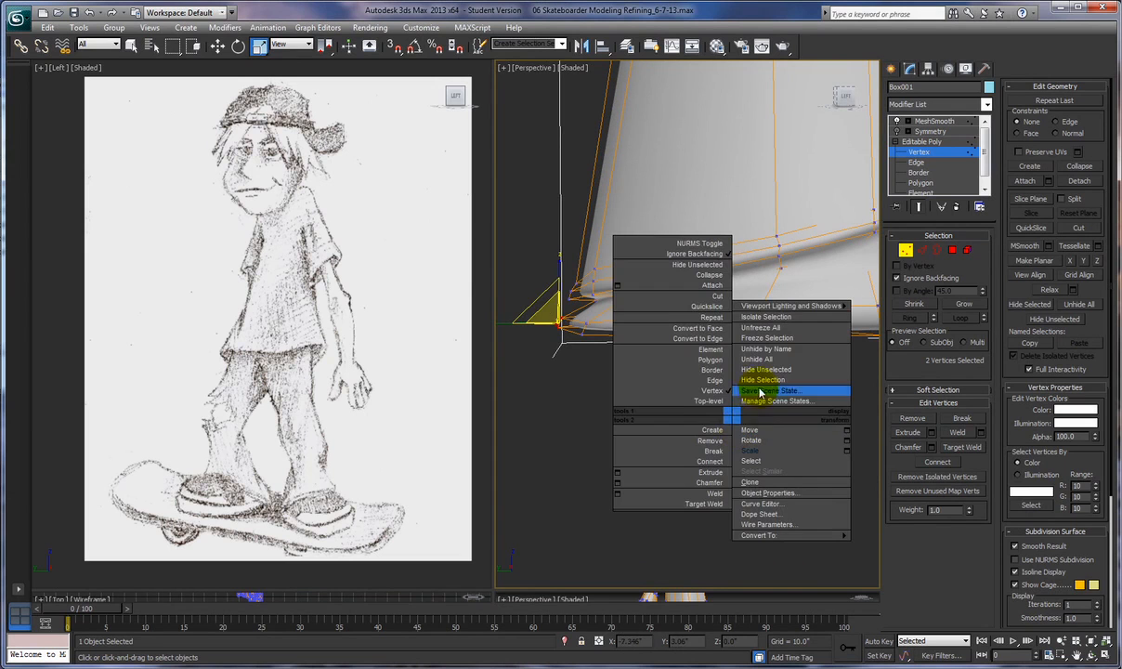
pyautogui.click(741, 431)
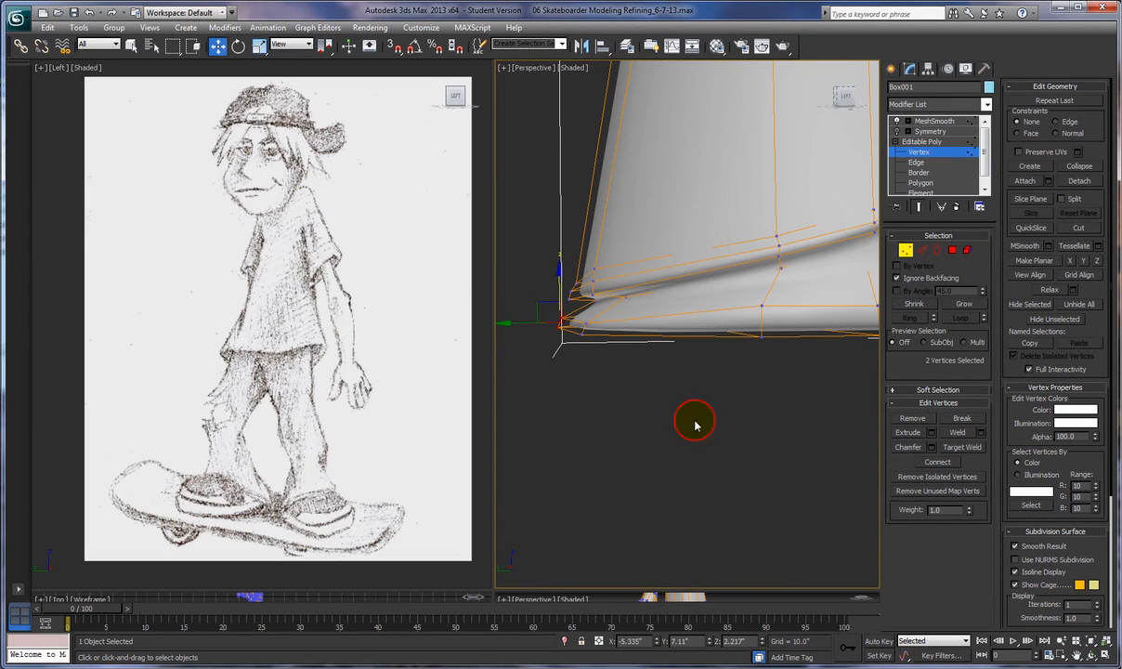
pyautogui.click(539, 331)
pyautogui.moveTo(597, 351); pyautogui.dragTo(599, 355)
pyautogui.click(655, 466)
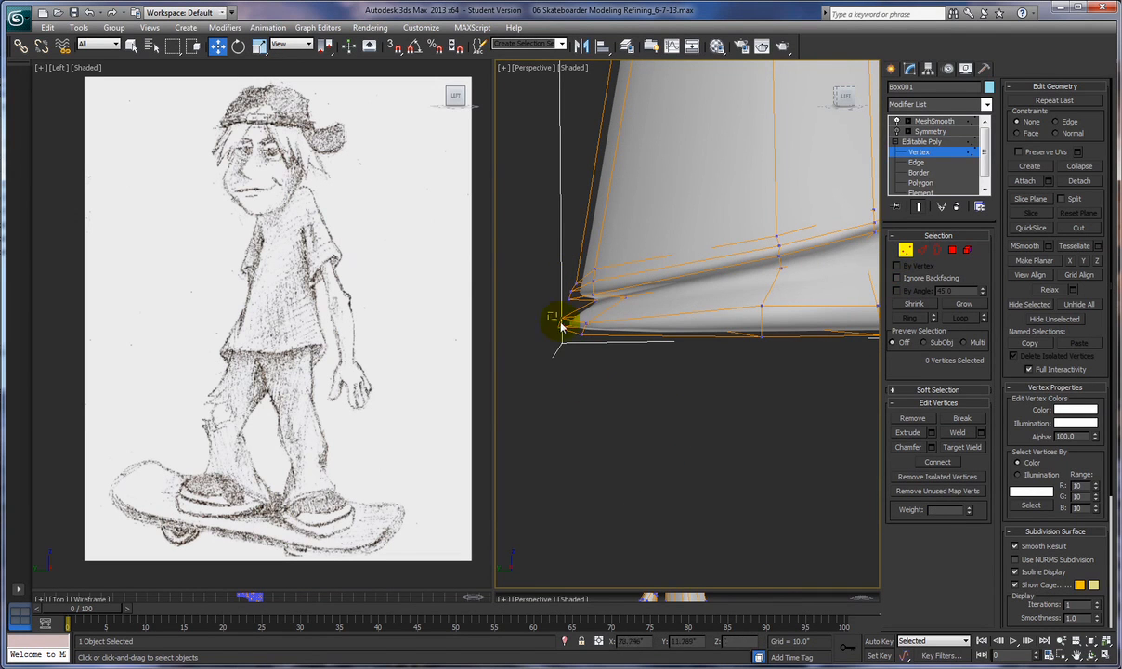
pyautogui.moveTo(598, 355); pyautogui.dragTo(600, 358)
# Add the adjacent heel-corner vertices to the selection and move all six forward along Y toward the toe
pyautogui.keyDown('alt'); pyautogui.moveTo(629, 389); pyautogui.dragTo(789, 406, button='middle'); pyautogui.keyUp('alt')
pyautogui.scroll(3, 696, 404)
pyautogui.moveTo(696, 404); pyautogui.dragTo(727, 421, button='middle')
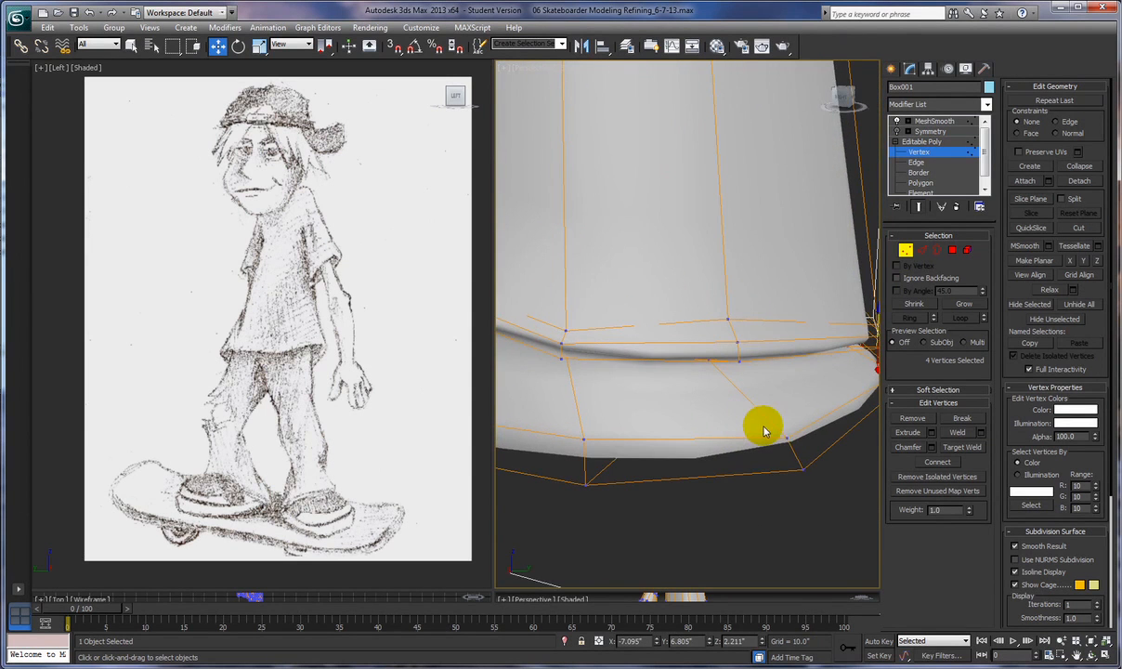
pyautogui.moveTo(766, 428); pyautogui.dragTo(804, 487)
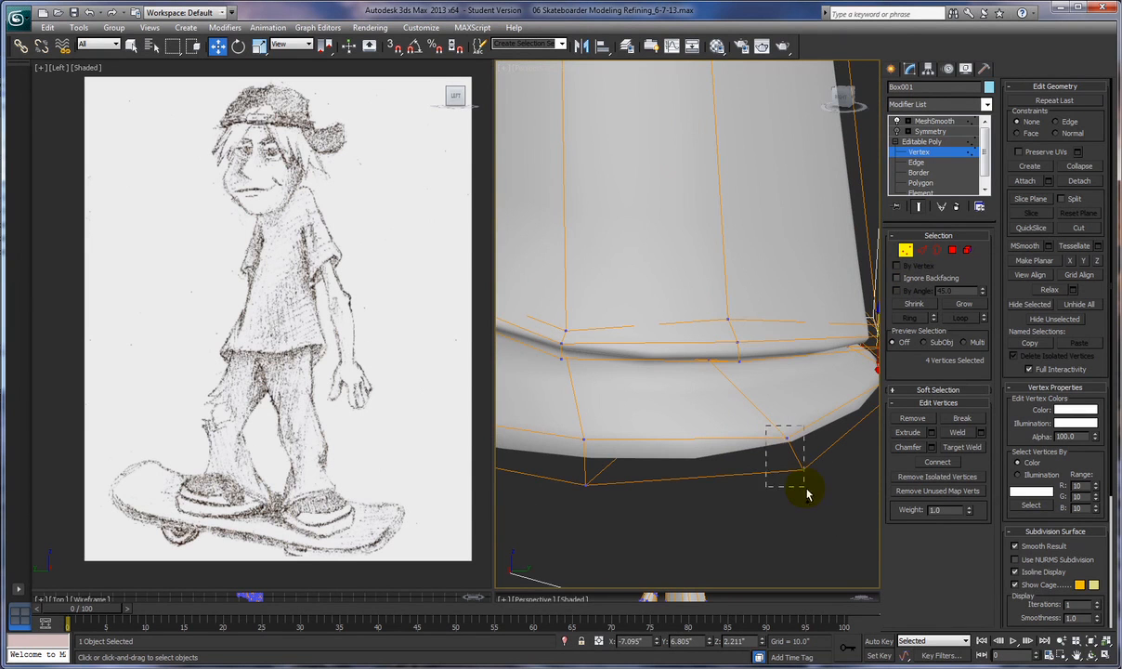
pyautogui.keyDown('alt'); pyautogui.moveTo(818, 505); pyautogui.dragTo(672, 509, button='middle'); pyautogui.keyUp('alt')
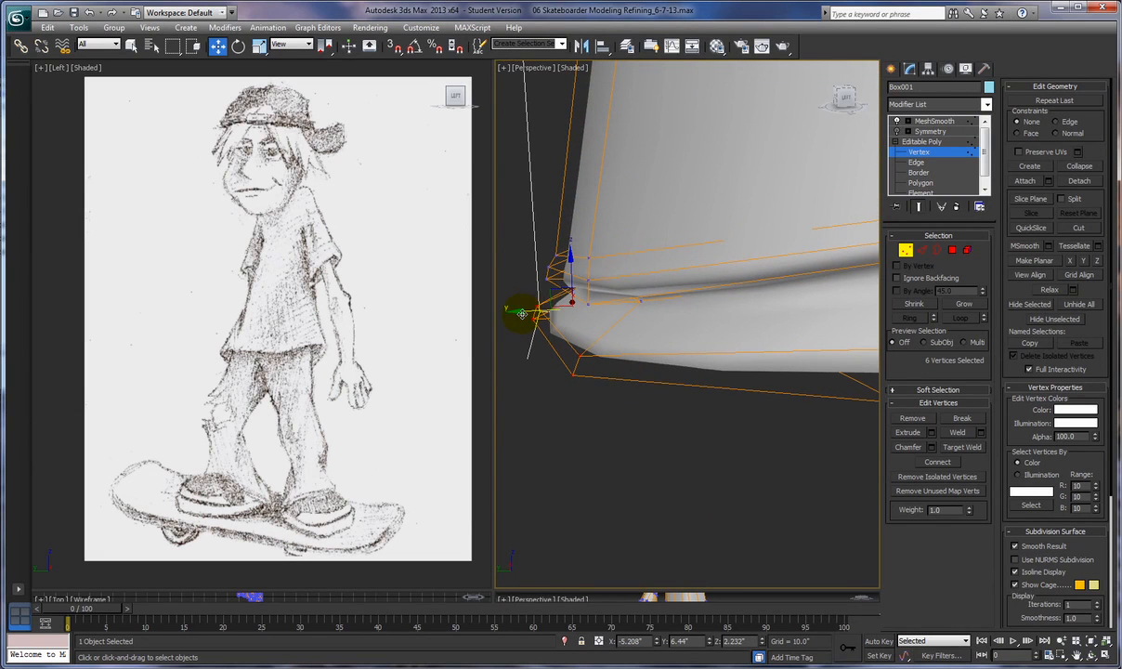
pyautogui.moveTo(517, 311); pyautogui.dragTo(571, 320)
pyautogui.keyDown('alt'); pyautogui.moveTo(582, 370); pyautogui.dragTo(594, 378, button='middle'); pyautogui.keyUp('alt')
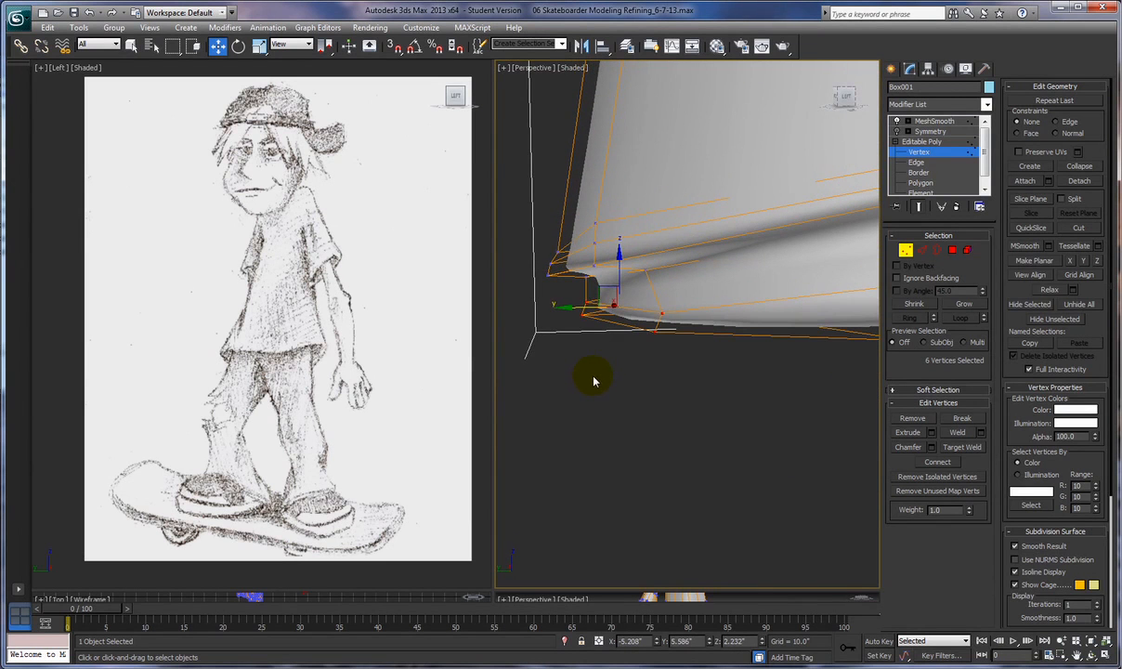
# Raise the outer heel-corner vertex of the shoe and the lowest ankle-loop vertices just above it along Z
pyautogui.click(656, 310)
pyautogui.moveTo(663, 277); pyautogui.dragTo(659, 237)
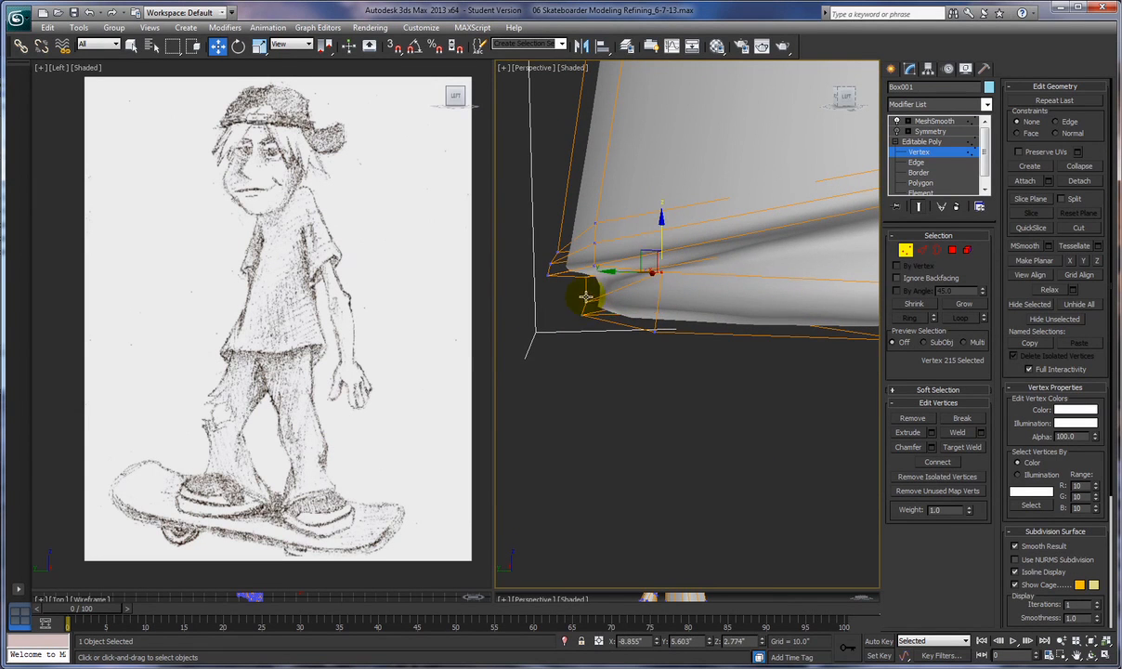
pyautogui.moveTo(660, 247); pyautogui.dragTo(646, 213)
pyautogui.click(645, 272)
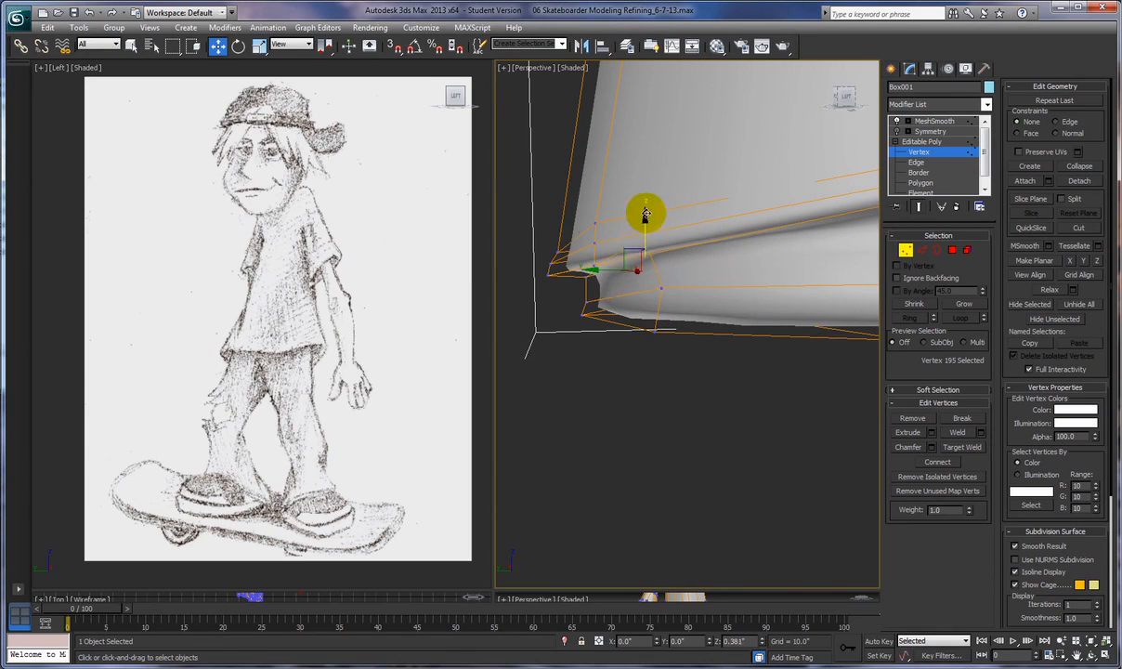
pyautogui.click(591, 265)
pyautogui.moveTo(587, 244); pyautogui.dragTo(591, 226)
pyautogui.click(662, 287)
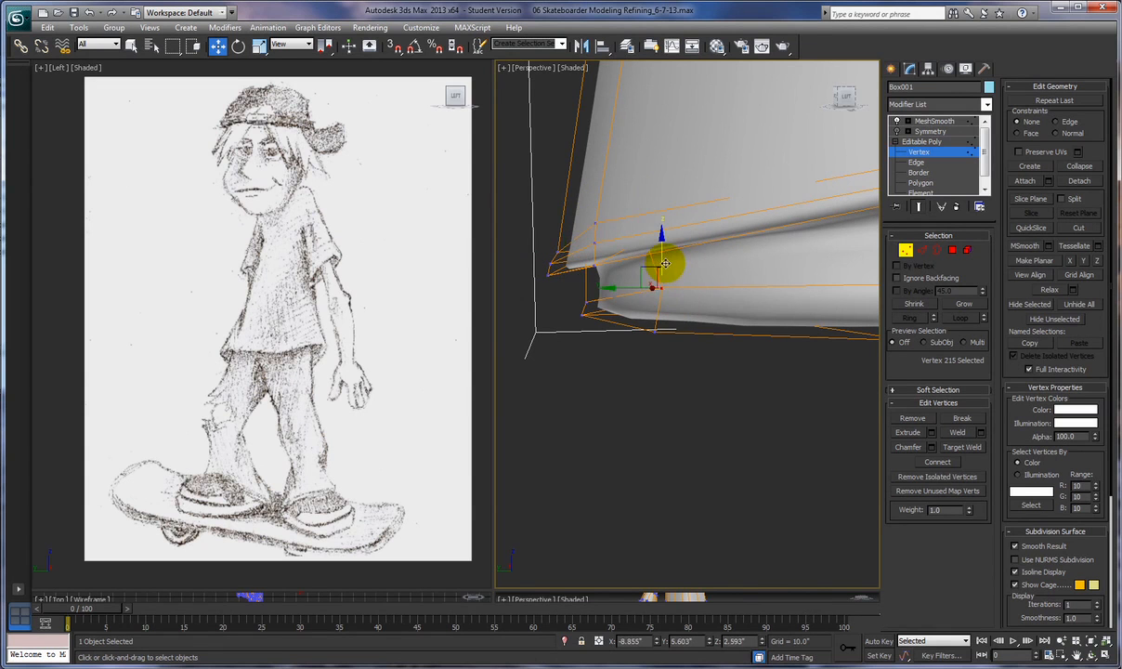
pyautogui.moveTo(662, 263); pyautogui.dragTo(663, 231)
# Raise the upper vertex at the back centre of the heel and move the bottom one slightly forward
pyautogui.keyDown('alt'); pyautogui.moveTo(793, 565); pyautogui.dragTo(764, 562, button='middle'); pyautogui.keyUp('alt')
pyautogui.keyDown('alt'); pyautogui.moveTo(791, 501); pyautogui.dragTo(814, 494, button='middle'); pyautogui.keyUp('alt')
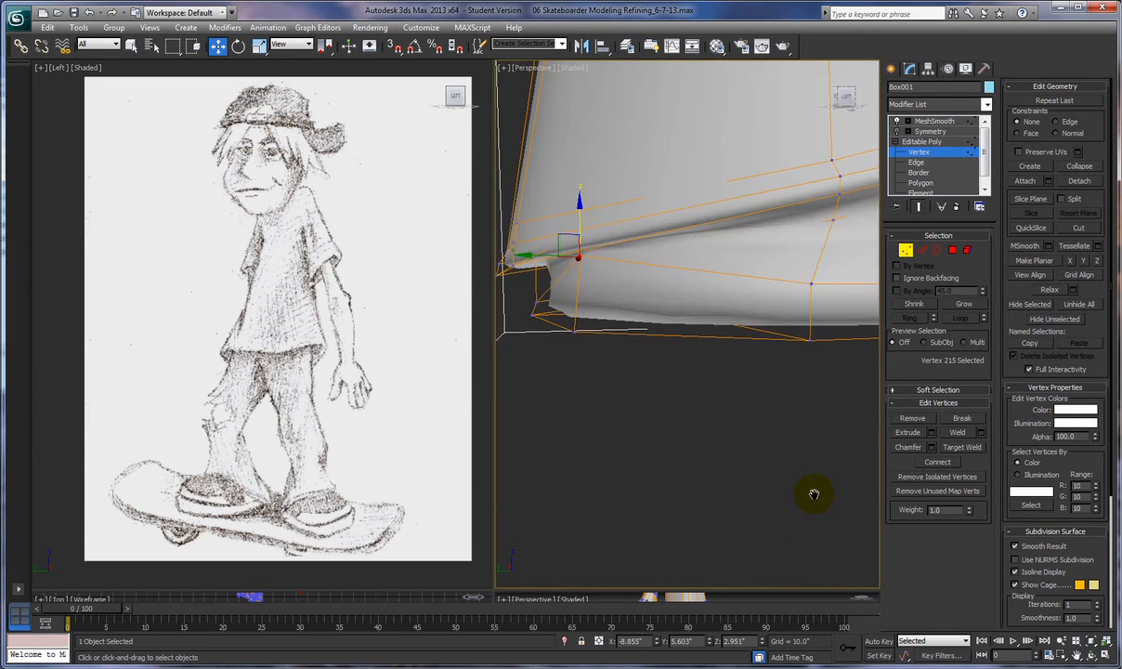
pyautogui.click(537, 300)
pyautogui.moveTo(535, 278); pyautogui.dragTo(534, 222)
pyautogui.click(536, 318)
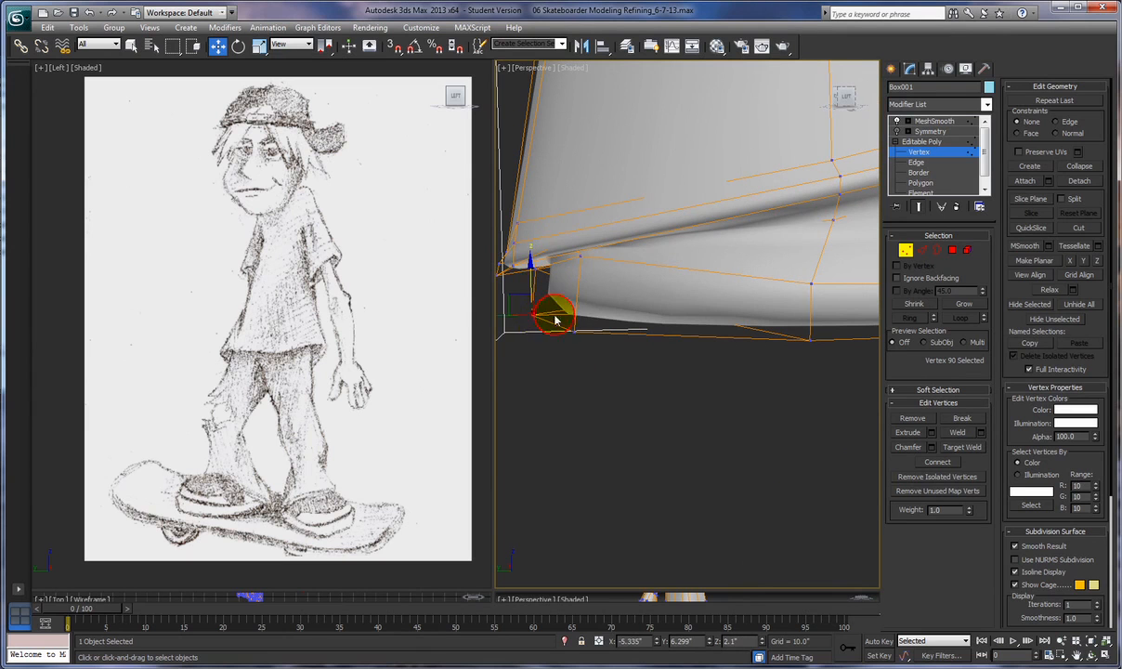
pyautogui.moveTo(508, 316); pyautogui.dragTo(516, 314)
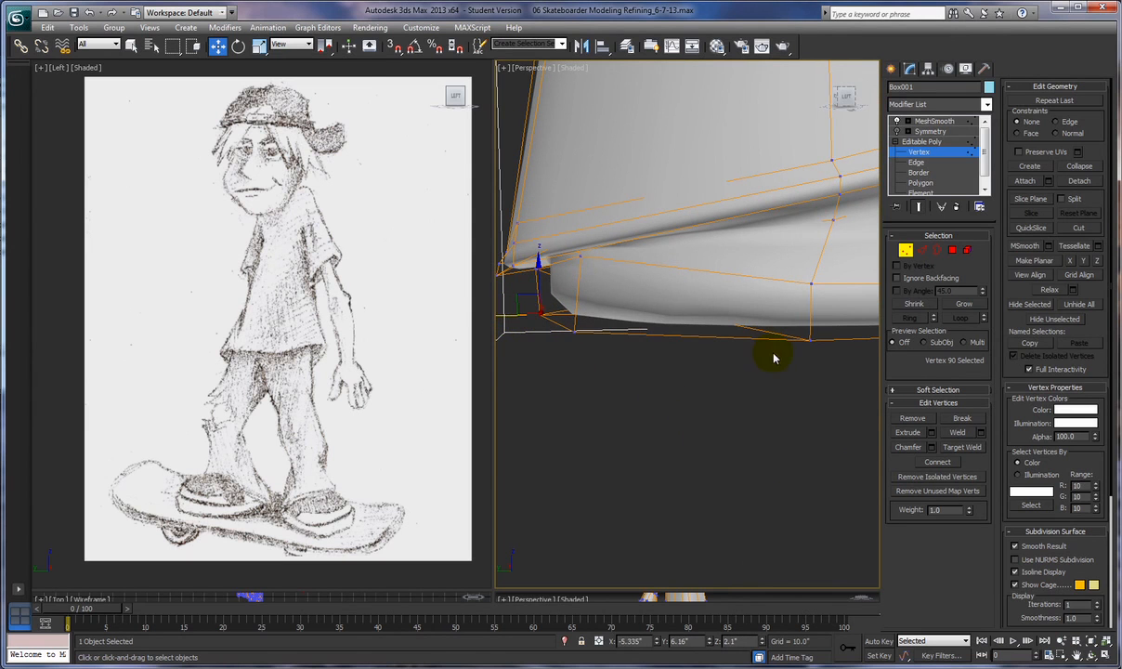
# Nudge the shoe's outer side vertex up slightly and lower the outer heel-corner vertex
pyautogui.moveTo(811, 285); pyautogui.dragTo(812, 279)
pyautogui.keyDown('alt'); pyautogui.moveTo(797, 374); pyautogui.dragTo(630, 382, button='middle'); pyautogui.keyUp('alt')
pyautogui.scroll(-5, 777, 413)
pyautogui.click(631, 371)
pyautogui.moveTo(633, 345); pyautogui.dragTo(632, 354)
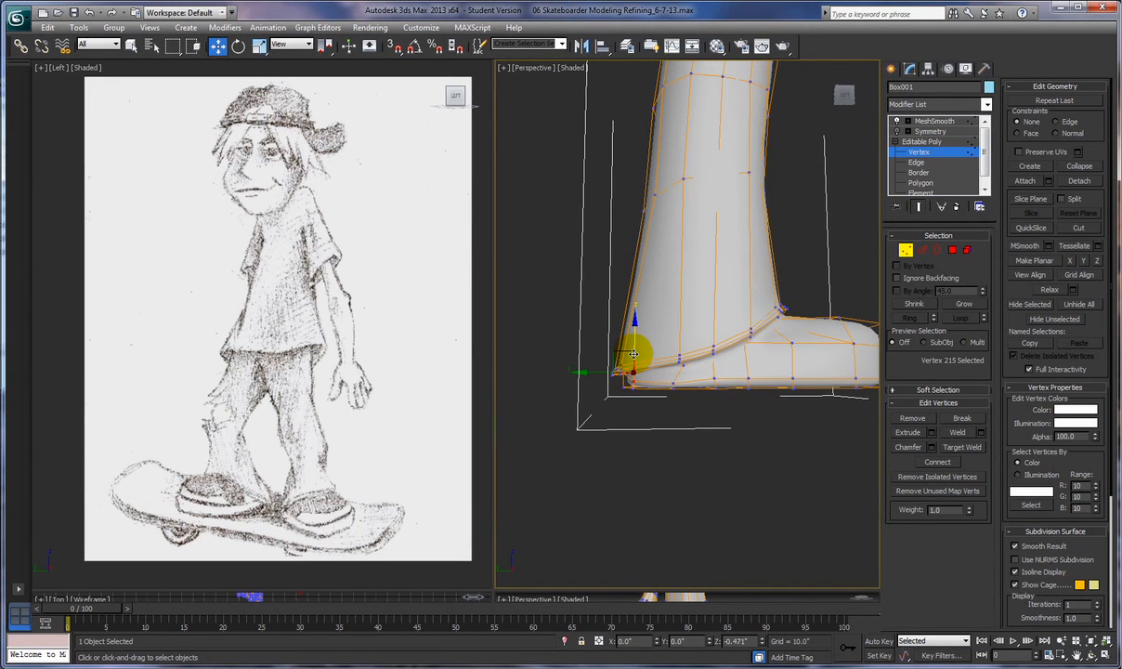
# Lower the upper back-centre heel vertex and shift the outer heel-corner vertex slightly backward
pyautogui.scroll(5, 651, 401)
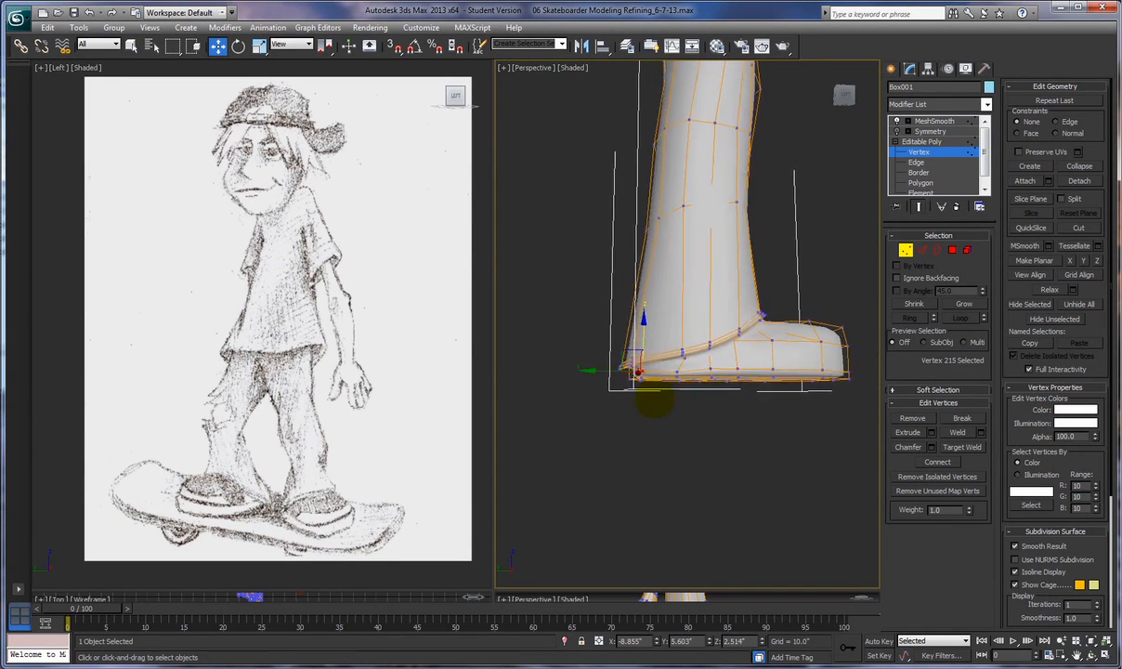
pyautogui.scroll(1, 654, 387)
pyautogui.moveTo(652, 407); pyautogui.dragTo(661, 387, button='middle')
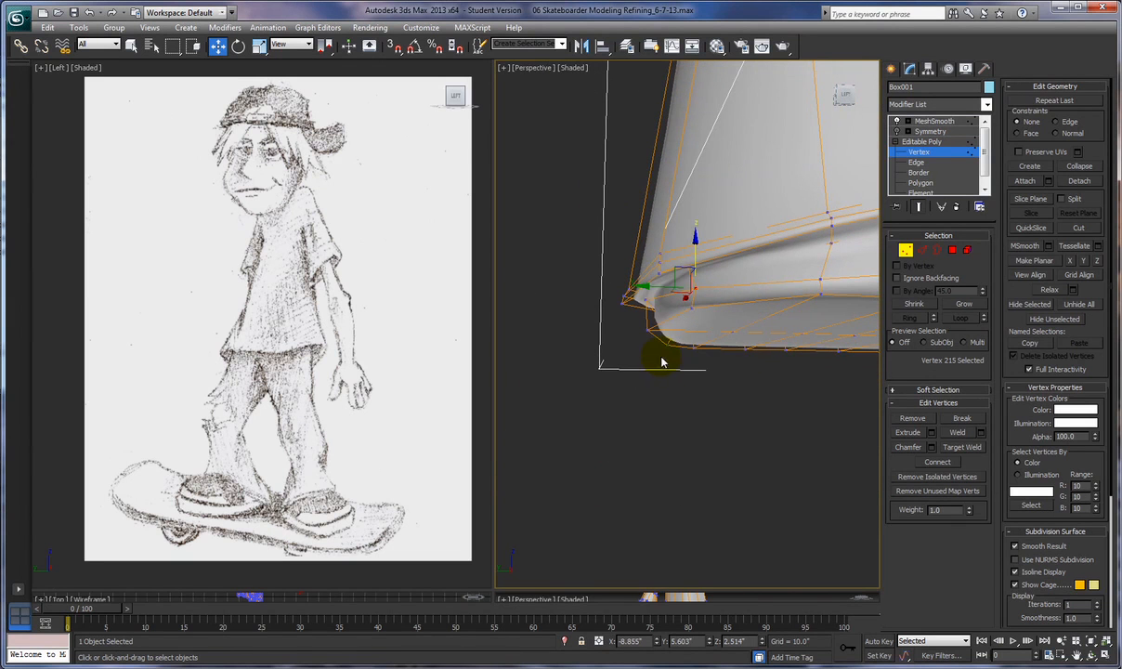
pyautogui.click(647, 302)
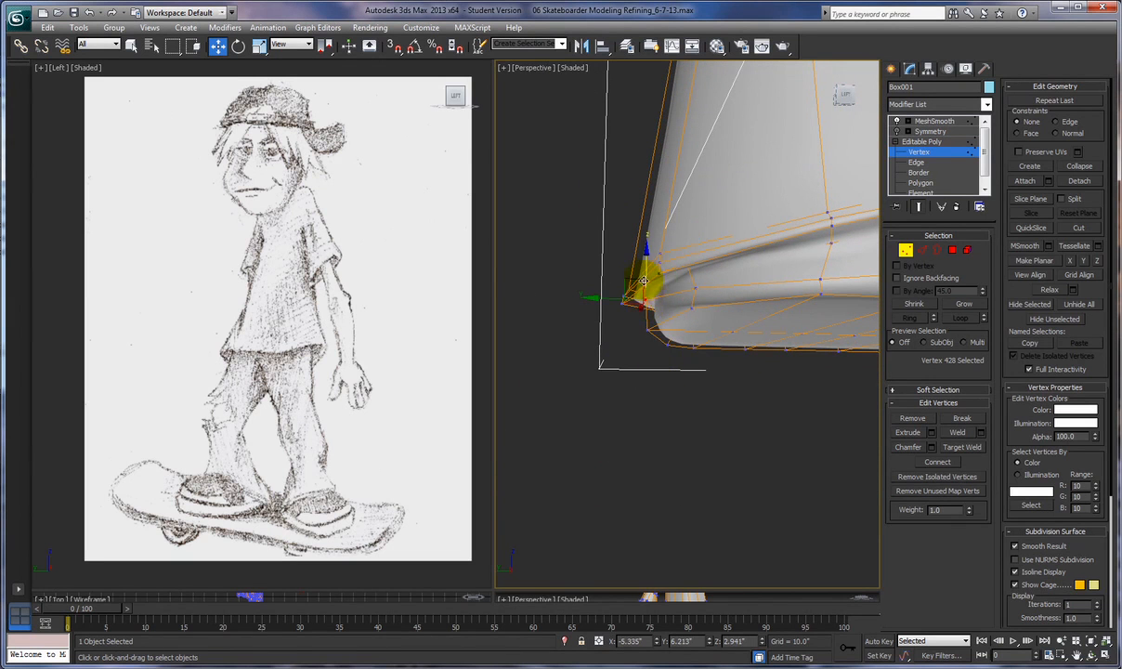
pyautogui.moveTo(645, 275); pyautogui.dragTo(641, 316)
pyautogui.click(694, 275)
pyautogui.moveTo(673, 271); pyautogui.dragTo(671, 269)
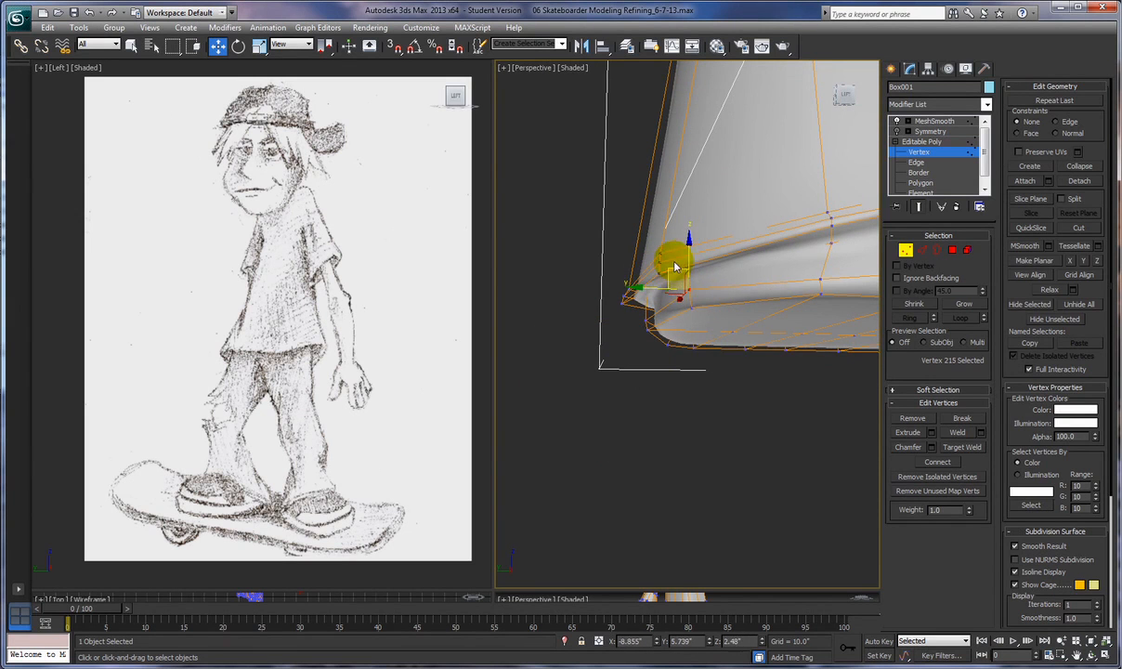
# Turn off MeshSmooth and raise the lowest ankle-loop vertices at the outer back corner and along the outer side
pyautogui.click(899, 123)
pyautogui.keyDown('alt'); pyautogui.moveTo(762, 412); pyautogui.dragTo(726, 328, button='middle'); pyautogui.keyUp('alt')
pyautogui.moveTo(679, 275); pyautogui.dragTo(679, 232)
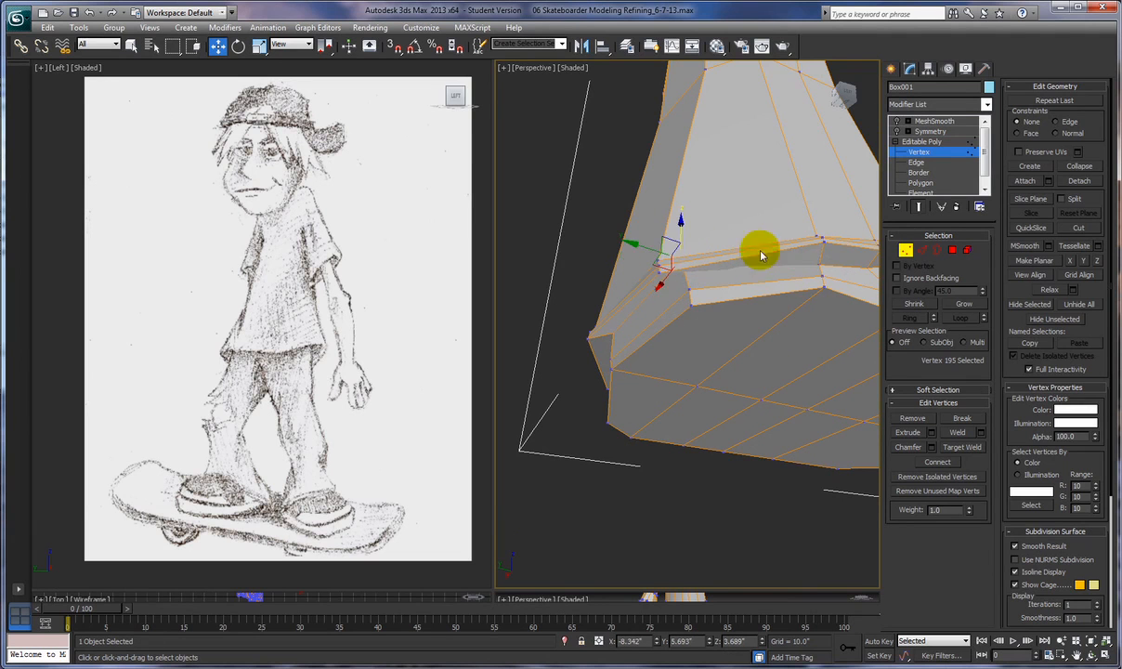
pyautogui.click(817, 264)
pyautogui.moveTo(810, 231); pyautogui.dragTo(809, 205)
# Raise the lowest ankle-loop vertices at the back centre of the heel and the inner back corner
pyautogui.moveTo(612, 332); pyautogui.dragTo(618, 282)
pyautogui.keyDown('alt'); pyautogui.moveTo(659, 438); pyautogui.dragTo(659, 466, button='middle'); pyautogui.keyUp('alt')
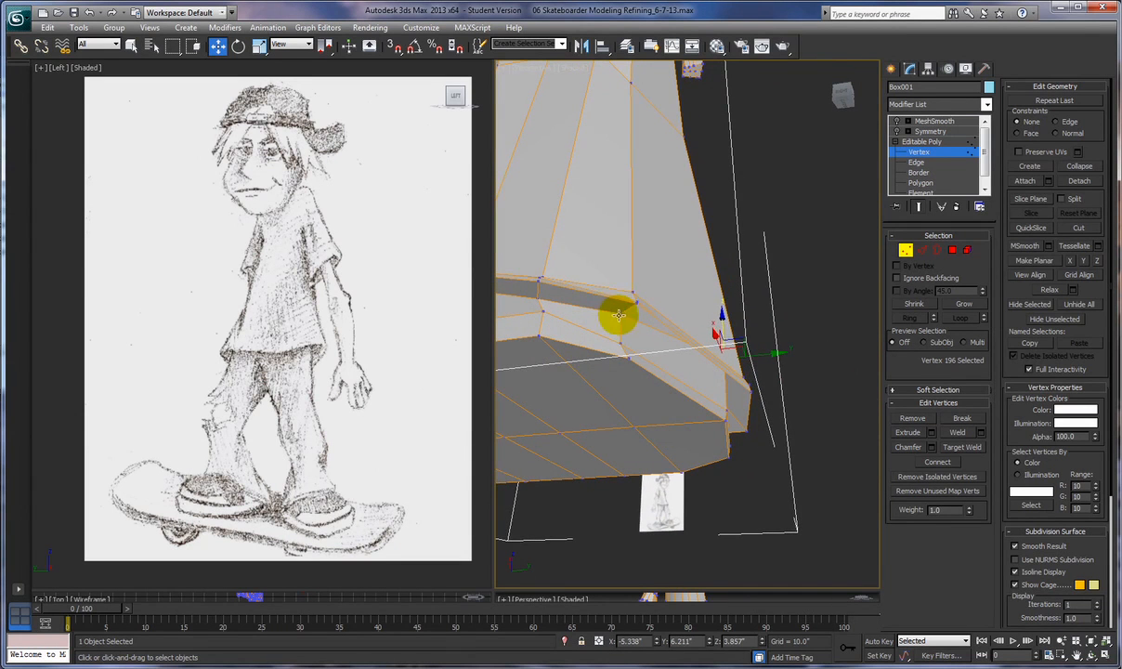
pyautogui.moveTo(623, 277); pyautogui.dragTo(613, 251)
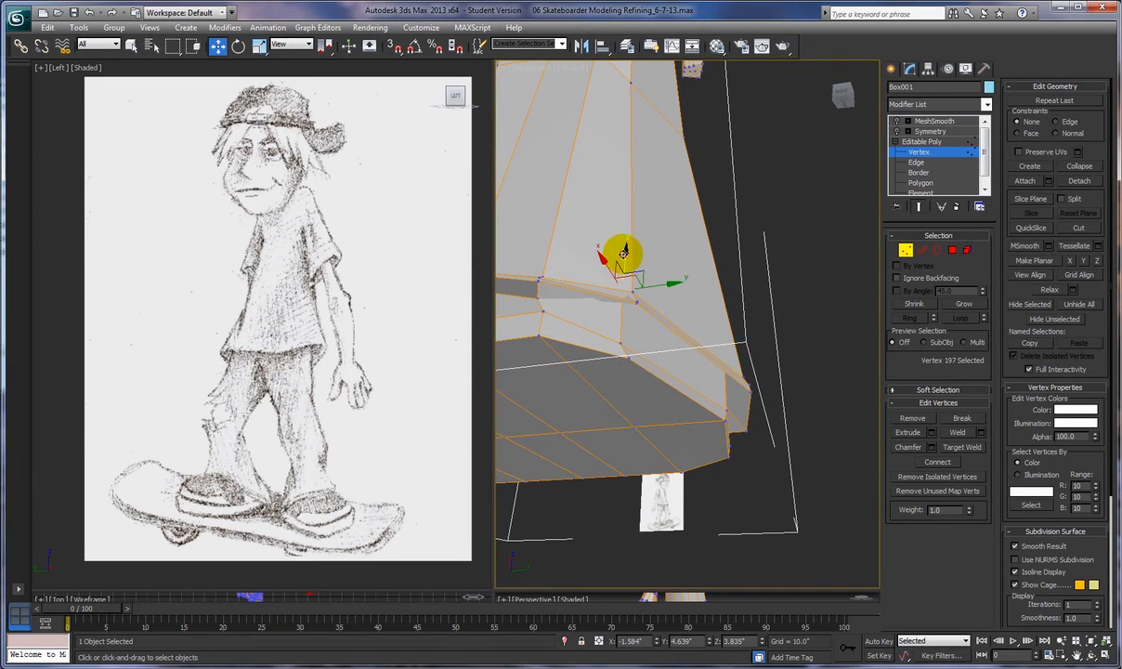
pyautogui.keyDown('alt'); pyautogui.moveTo(626, 428); pyautogui.dragTo(704, 474, button='middle'); pyautogui.keyUp('alt')
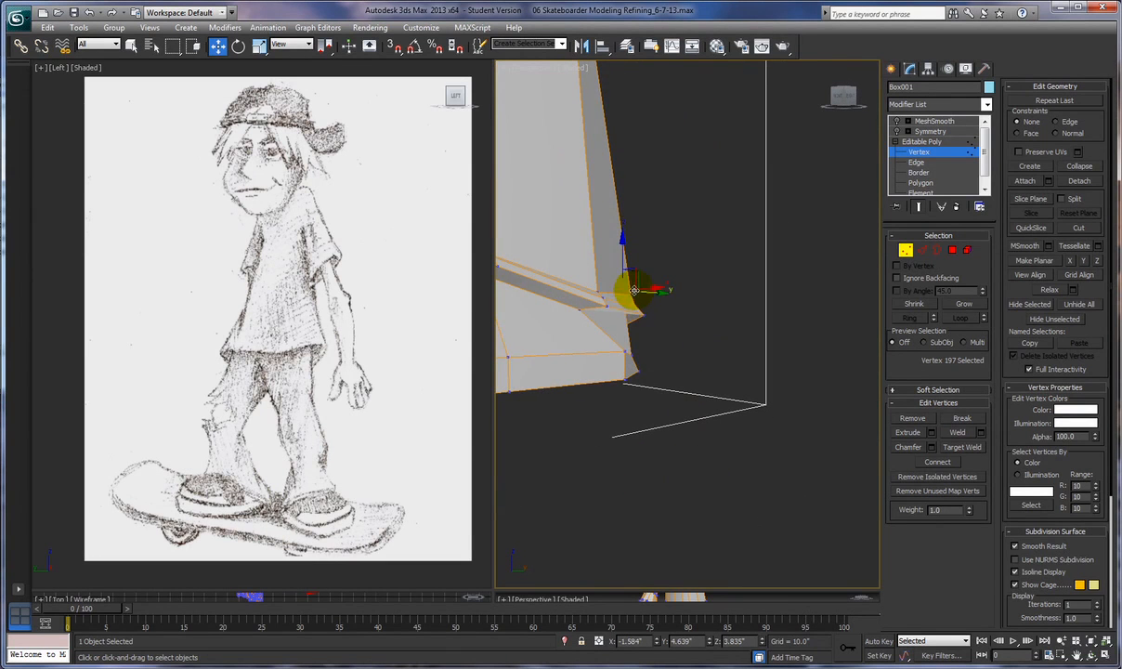
# Nudge the middle ankle-loop vertex at the heel's inner back corner slightly up and toward the body's centre
pyautogui.moveTo(641, 276)
pyautogui.mouseDown()
pyautogui.moveTo(644, 260)
pyautogui.moveTo(635, 297)
pyautogui.mouseUp()
pyautogui.click(634, 307)
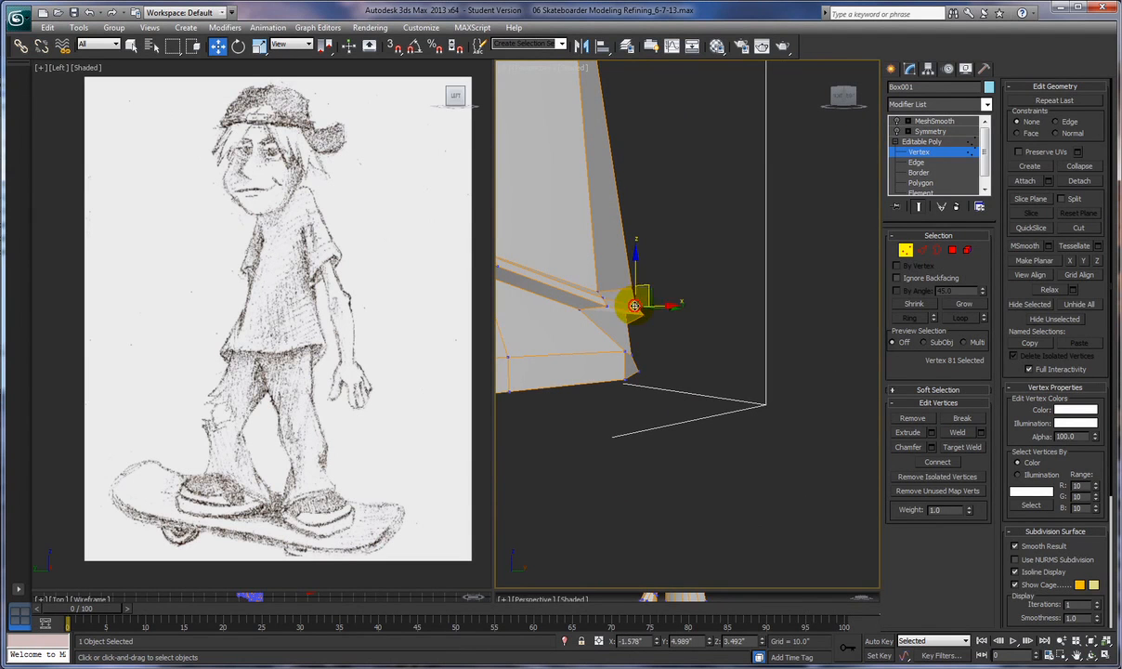
pyautogui.keyDown('alt'); pyautogui.moveTo(647, 292); pyautogui.dragTo(656, 300, button='middle'); pyautogui.keyUp('alt')
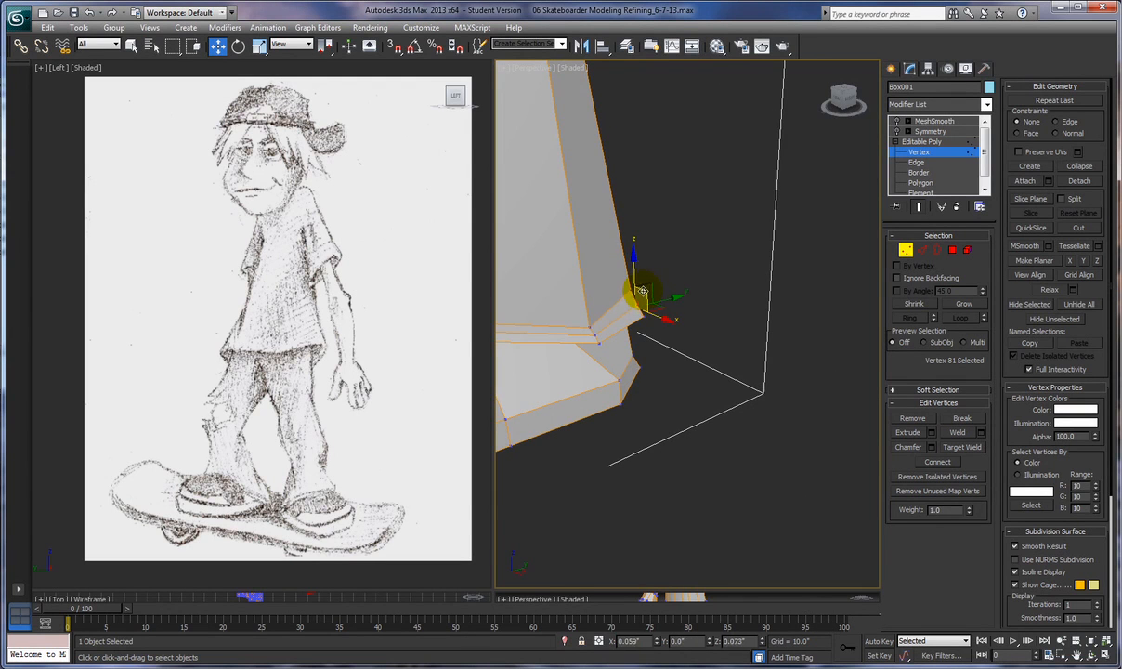
# Raise the upper, middle and lowest ankle-loop vertices on the shoe's inner side just ahead of the back corner
pyautogui.click(591, 313)
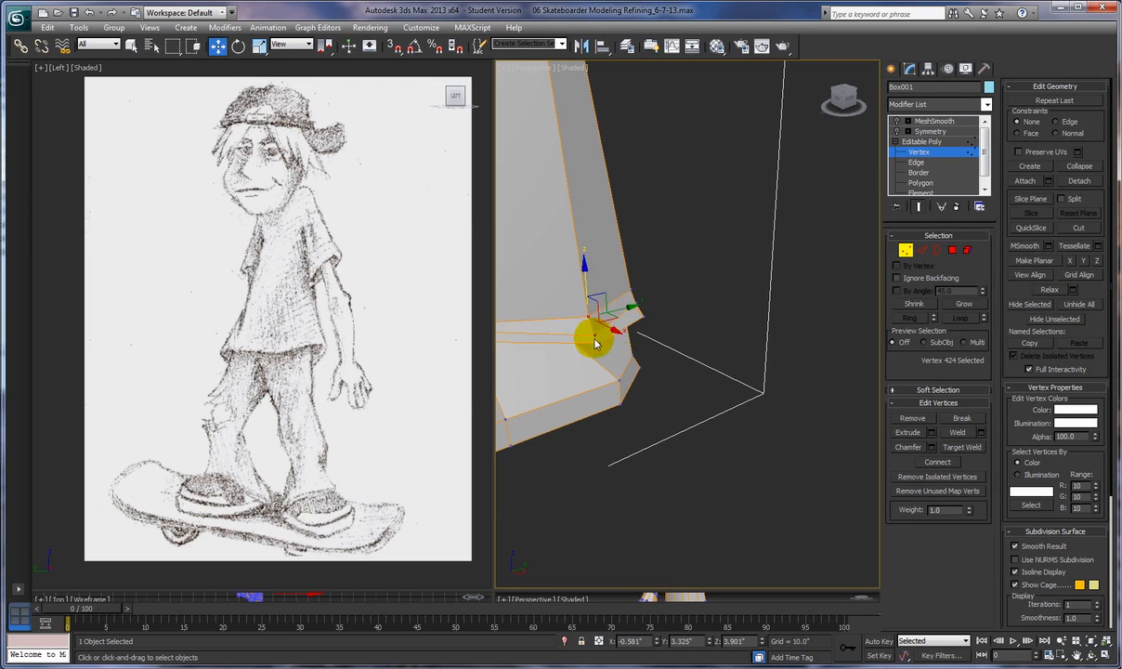
pyautogui.click(595, 327)
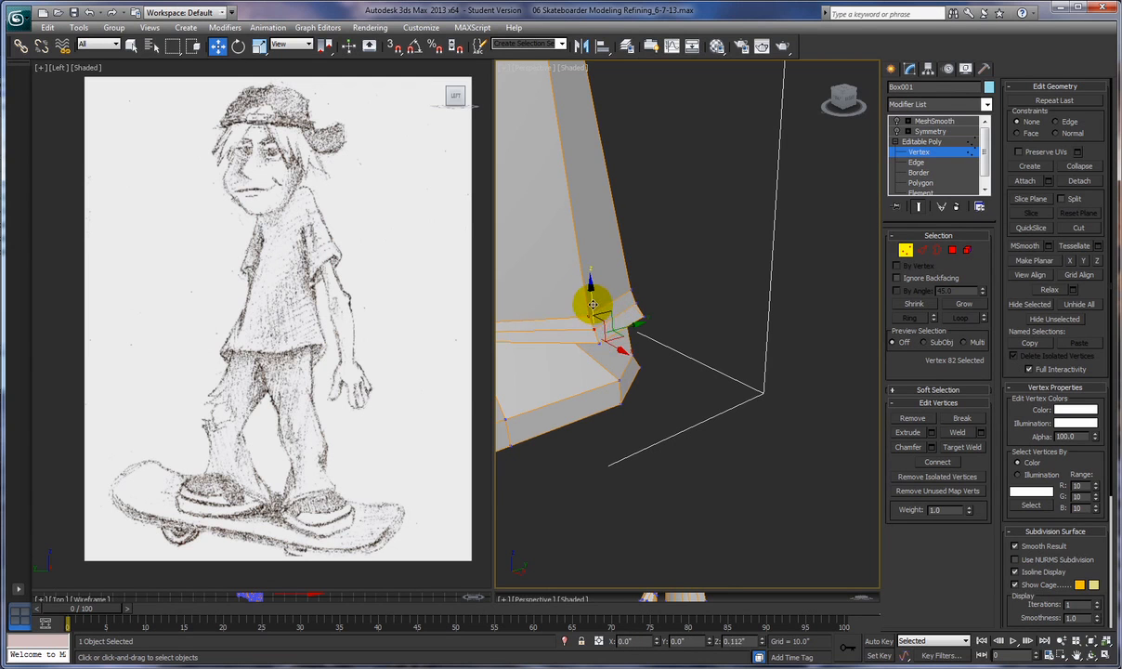
pyautogui.keyDown('alt'); pyautogui.moveTo(687, 508); pyautogui.dragTo(669, 438, button='middle'); pyautogui.keyUp('alt')
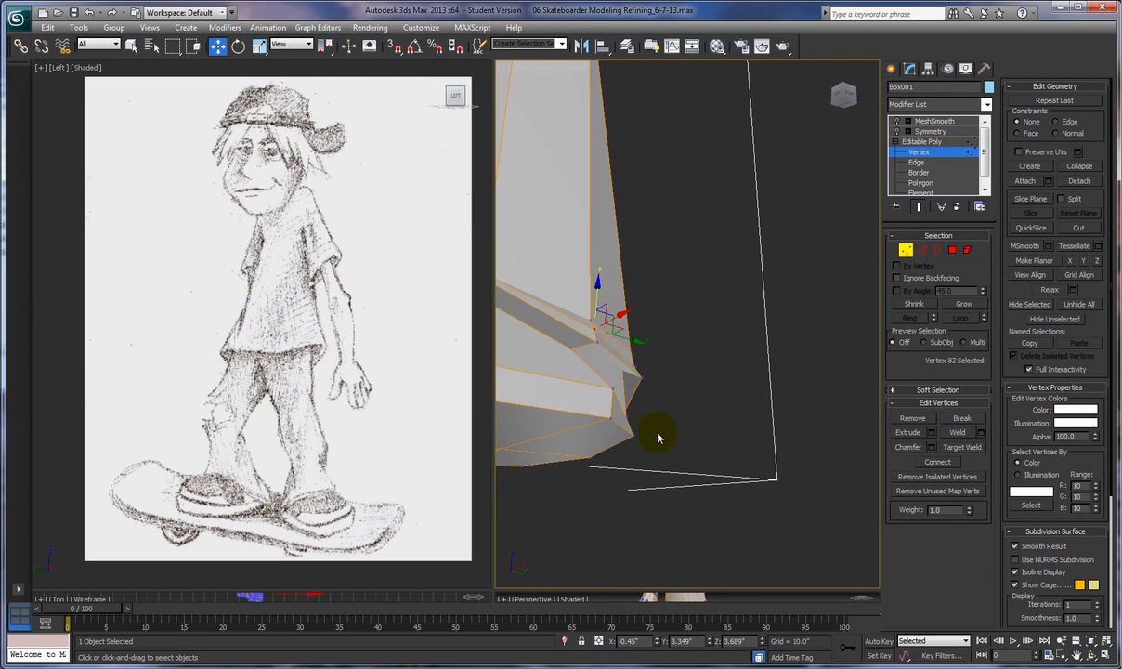
pyautogui.click(589, 353)
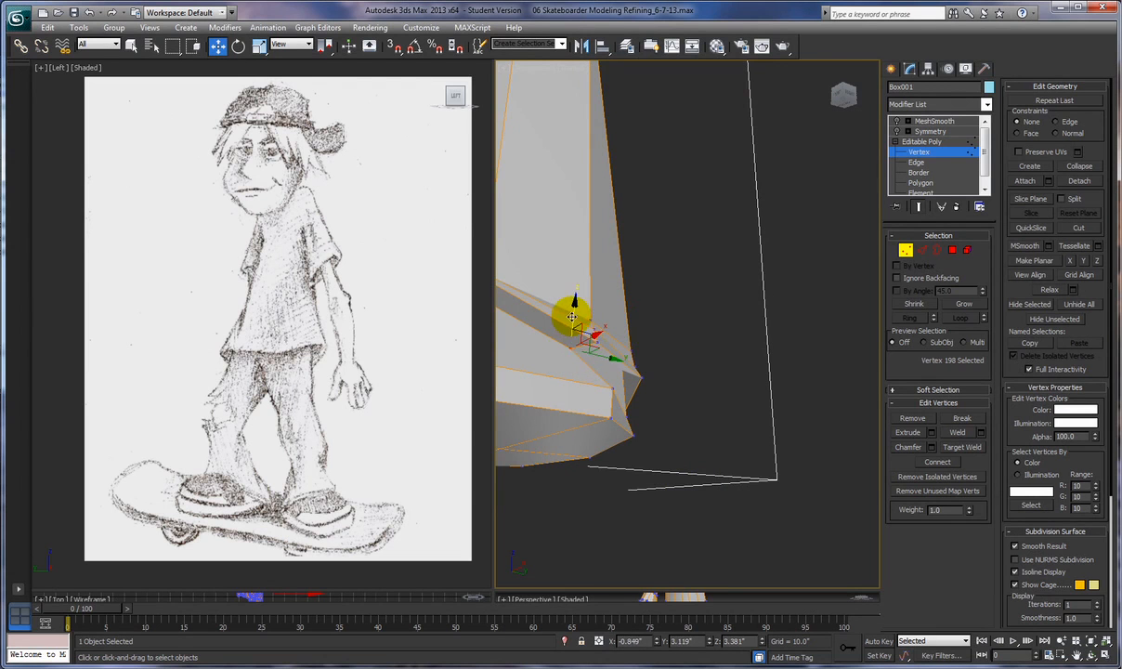
pyautogui.moveTo(573, 316); pyautogui.dragTo(575, 300)
pyautogui.keyDown('alt'); pyautogui.moveTo(596, 396); pyautogui.dragTo(630, 423, button='middle'); pyautogui.keyUp('alt')
pyautogui.scroll(-3, 622, 421)
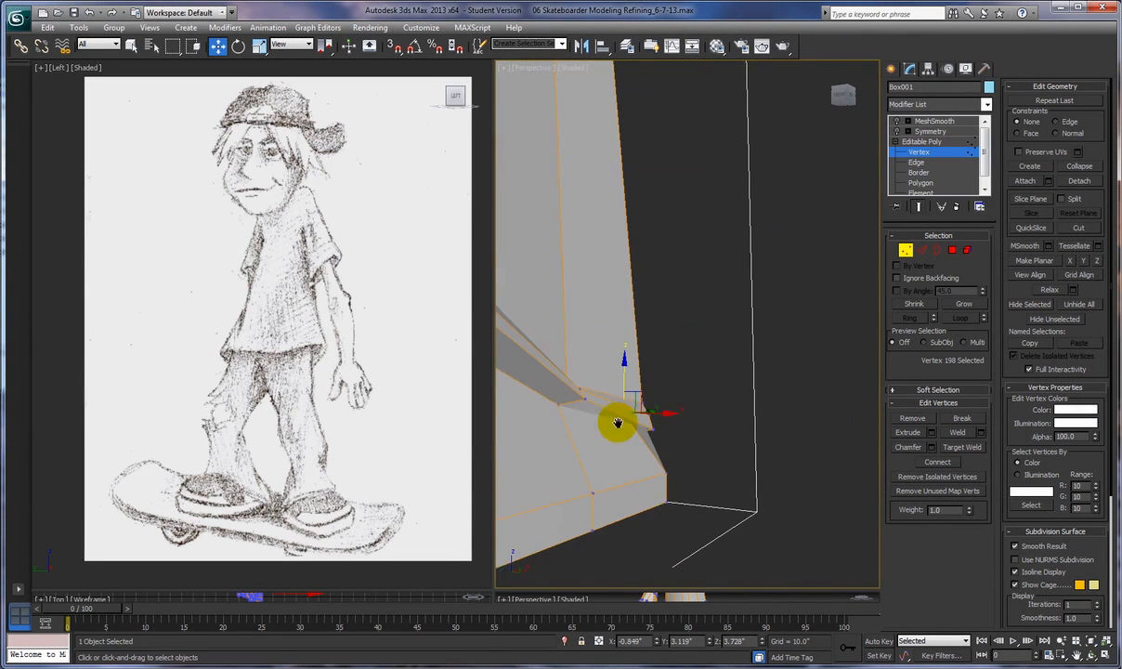
# Clear the vertex selection and make vertex selection ignore backfacing geometry
pyautogui.click(556, 393)
pyautogui.keyDown('alt'); pyautogui.moveTo(568, 382); pyautogui.dragTo(578, 465, button='middle'); pyautogui.keyUp('alt')
pyautogui.click(564, 371)
pyautogui.moveTo(739, 438)
pyautogui.keyDown('alt'); pyautogui.mouseDown(button='middle')
pyautogui.moveTo(760, 408)
pyautogui.moveTo(738, 431)
pyautogui.mouseUp(button='middle'); pyautogui.keyUp('alt')
pyautogui.click(739, 426)
pyautogui.scroll(-4, 732, 435)
pyautogui.scroll(3, 732, 431)
pyautogui.click(896, 278)
pyautogui.click(681, 380)
pyautogui.scroll(-2, 681, 385)
pyautogui.scroll(3, 683, 382)
pyautogui.scroll(-3, 683, 385)
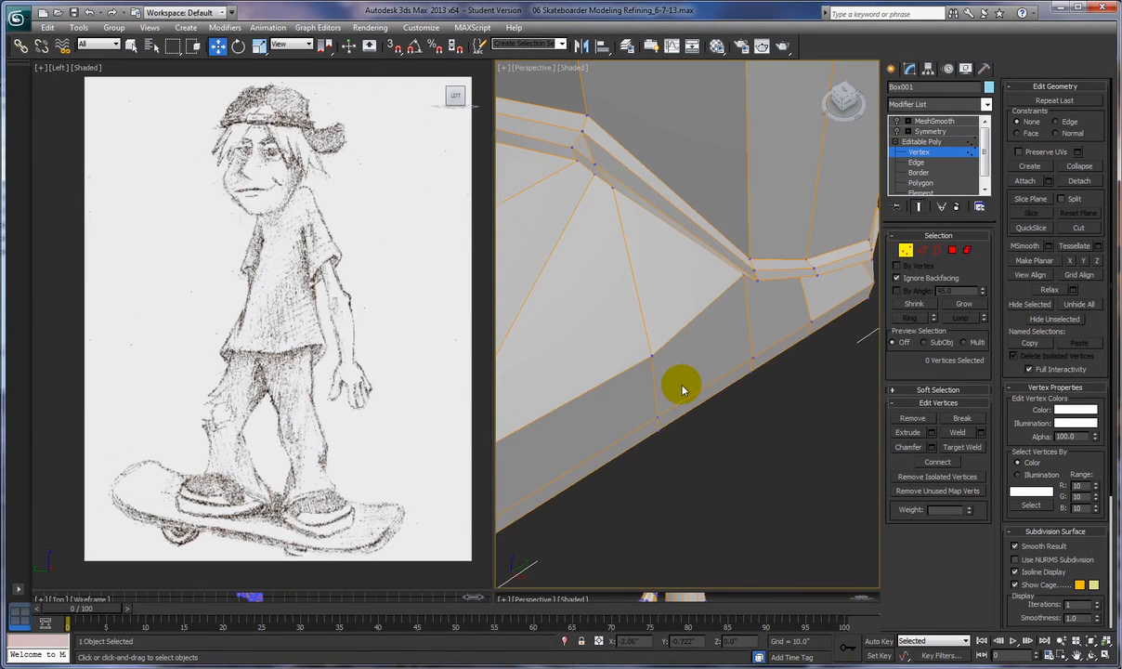
# Move the upper ankle-loop vertex on the shoe's inner side forward, up and toward the body's centre
pyautogui.scroll(-4, 681, 386)
pyautogui.keyDown('alt'); pyautogui.moveTo(678, 377); pyautogui.dragTo(701, 390, button='middle'); pyautogui.keyUp('alt')
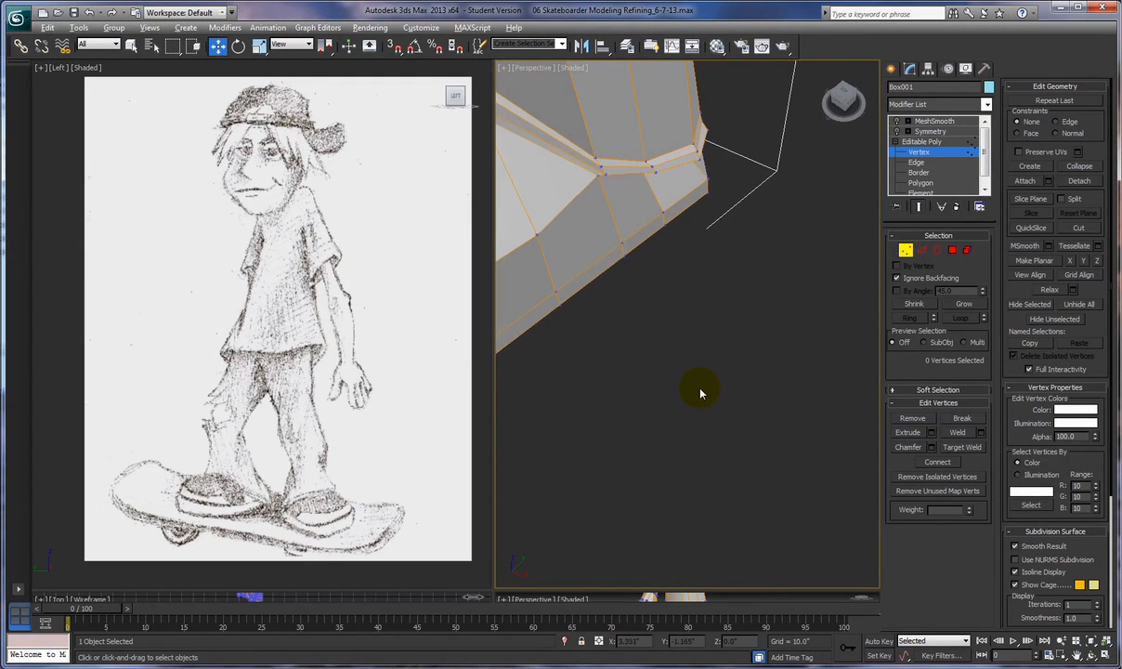
pyautogui.click(602, 173)
pyautogui.keyDown('alt'); pyautogui.moveTo(621, 263); pyautogui.dragTo(634, 182, button='middle'); pyautogui.keyUp('alt')
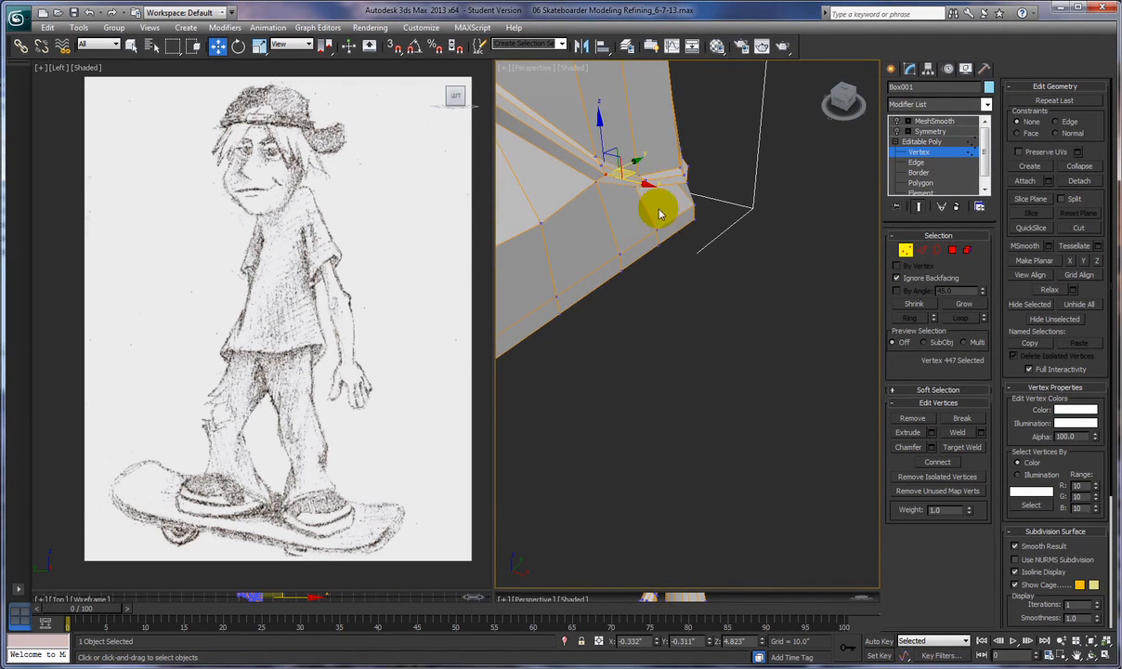
pyautogui.keyDown('alt'); pyautogui.moveTo(659, 194); pyautogui.dragTo(654, 241, button='middle'); pyautogui.keyUp('alt')
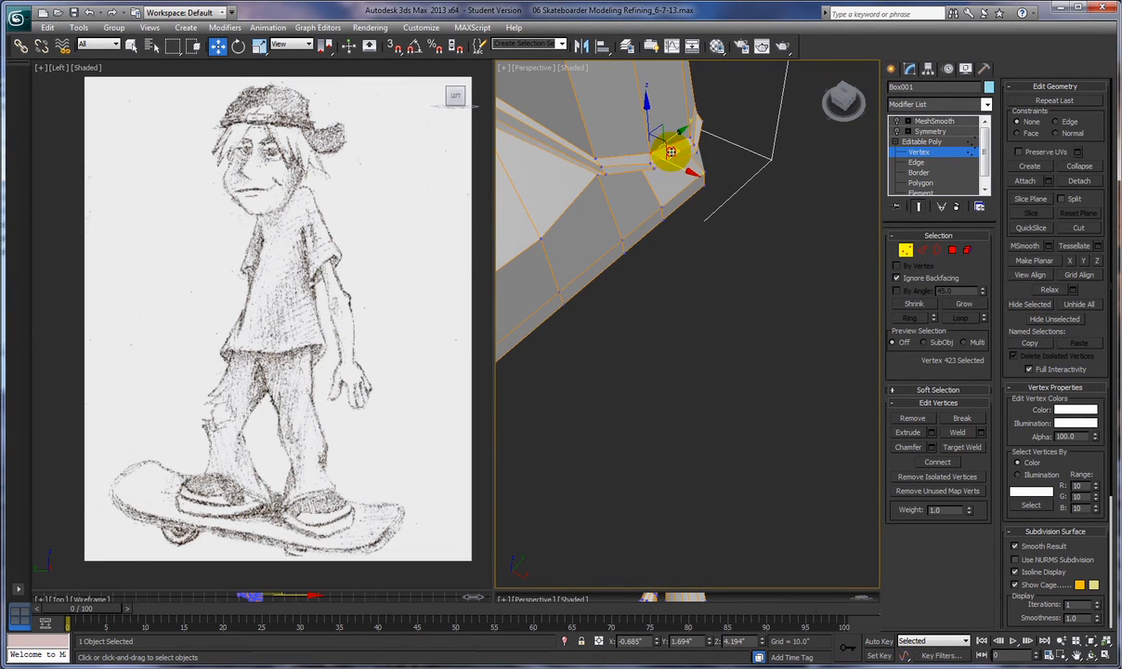
pyautogui.keyDown('alt'); pyautogui.moveTo(675, 172); pyautogui.dragTo(552, 178, button='middle'); pyautogui.keyUp('alt')
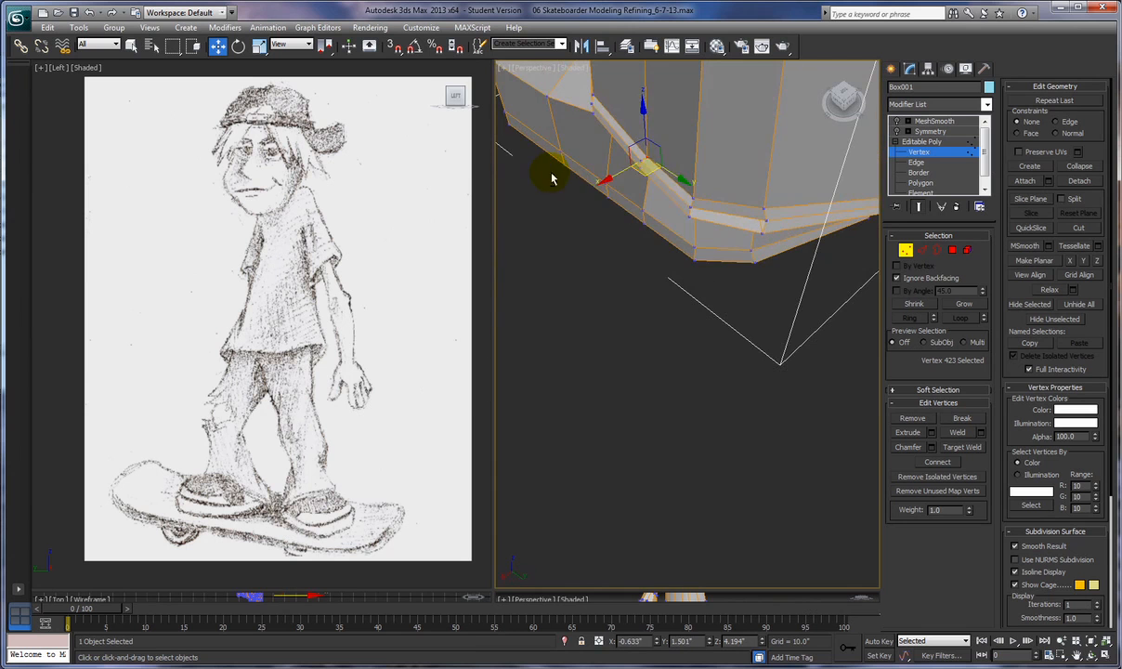
pyautogui.moveTo(600, 180); pyautogui.dragTo(639, 124)
pyautogui.keyDown('alt'); pyautogui.moveTo(641, 127); pyautogui.dragTo(746, 180, button='middle'); pyautogui.keyUp('alt')
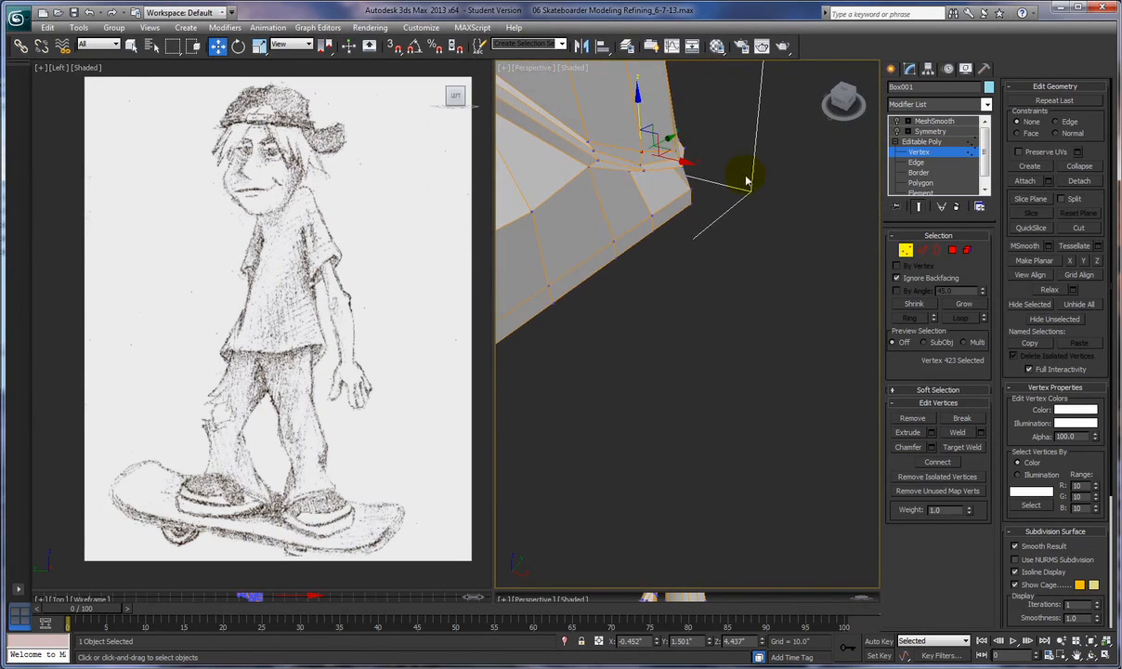
pyautogui.moveTo(639, 139); pyautogui.dragTo(676, 168)
pyautogui.keyDown('alt'); pyautogui.moveTo(674, 229); pyautogui.dragTo(669, 188, button='middle'); pyautogui.keyUp('alt')
# Raise the two lowest ankle-loop vertices along the shoe's inner side
pyautogui.click(627, 173)
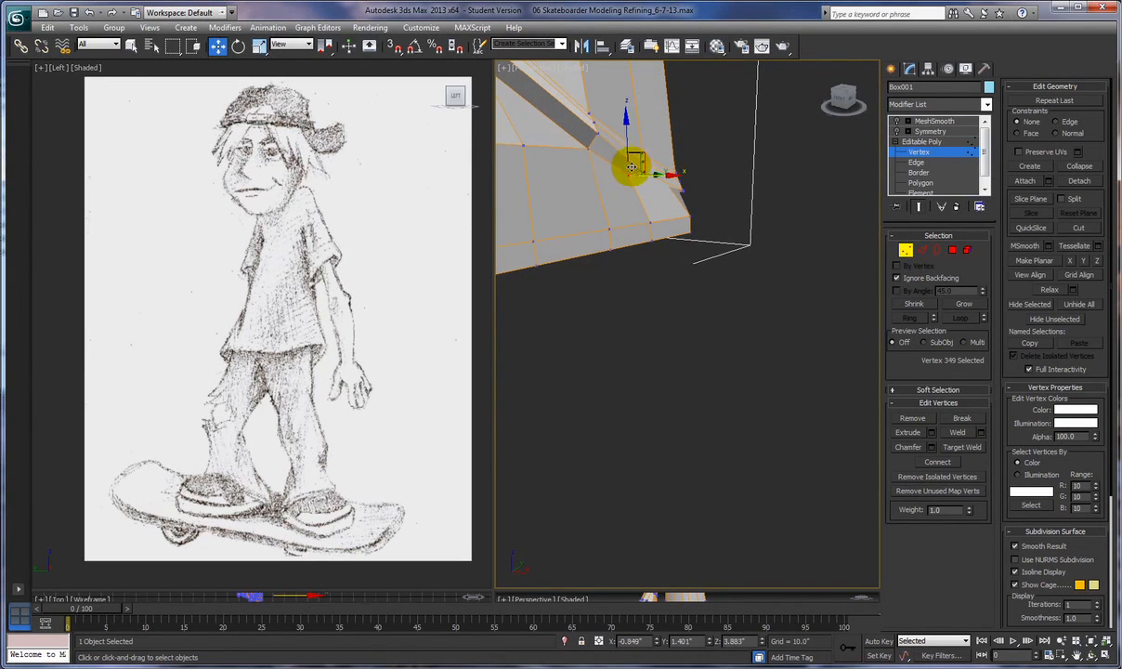
pyautogui.moveTo(627, 145); pyautogui.dragTo(626, 121)
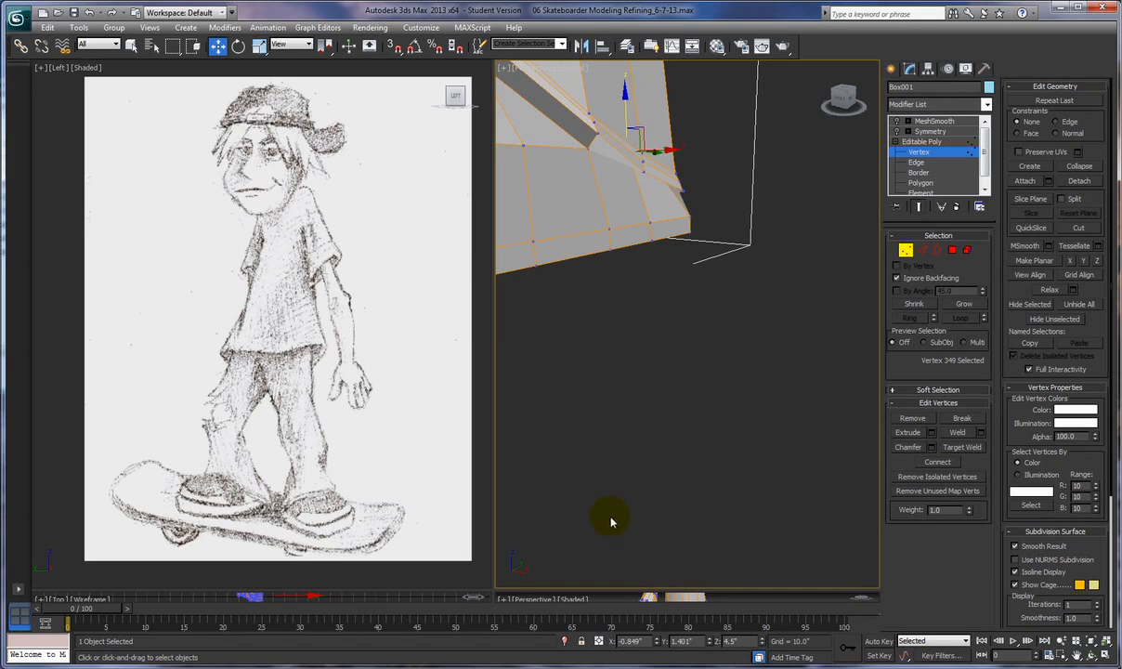
pyautogui.keyDown('alt'); pyautogui.moveTo(594, 503); pyautogui.dragTo(663, 429, button='middle'); pyautogui.keyUp('alt')
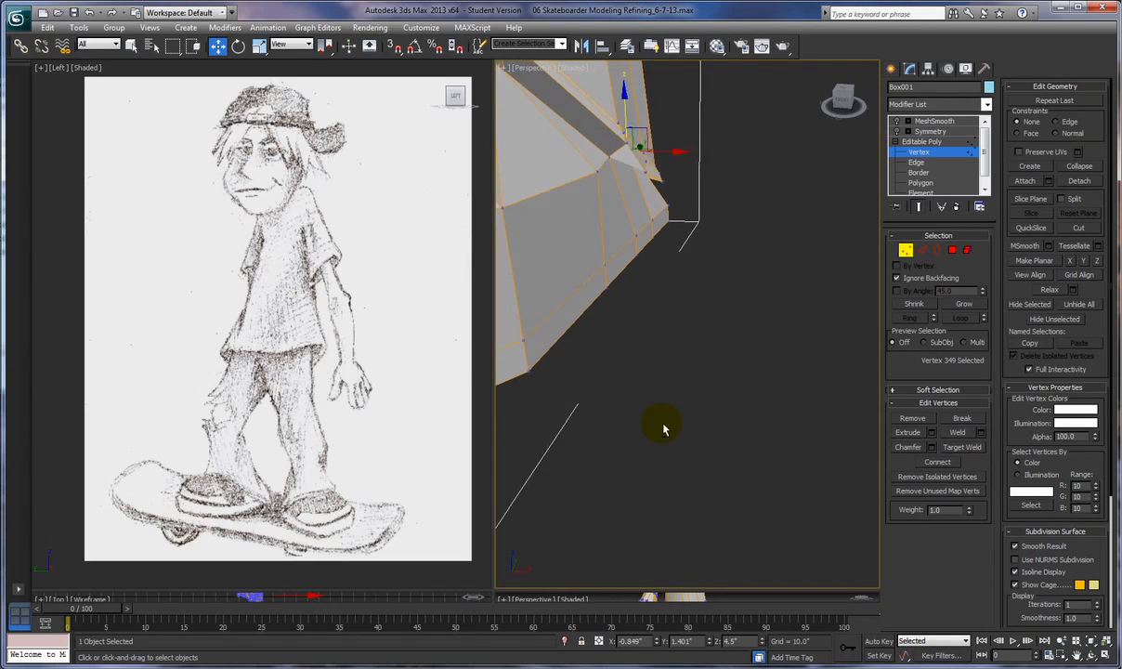
pyautogui.click(613, 148)
pyautogui.moveTo(605, 121); pyautogui.dragTo(605, 95)
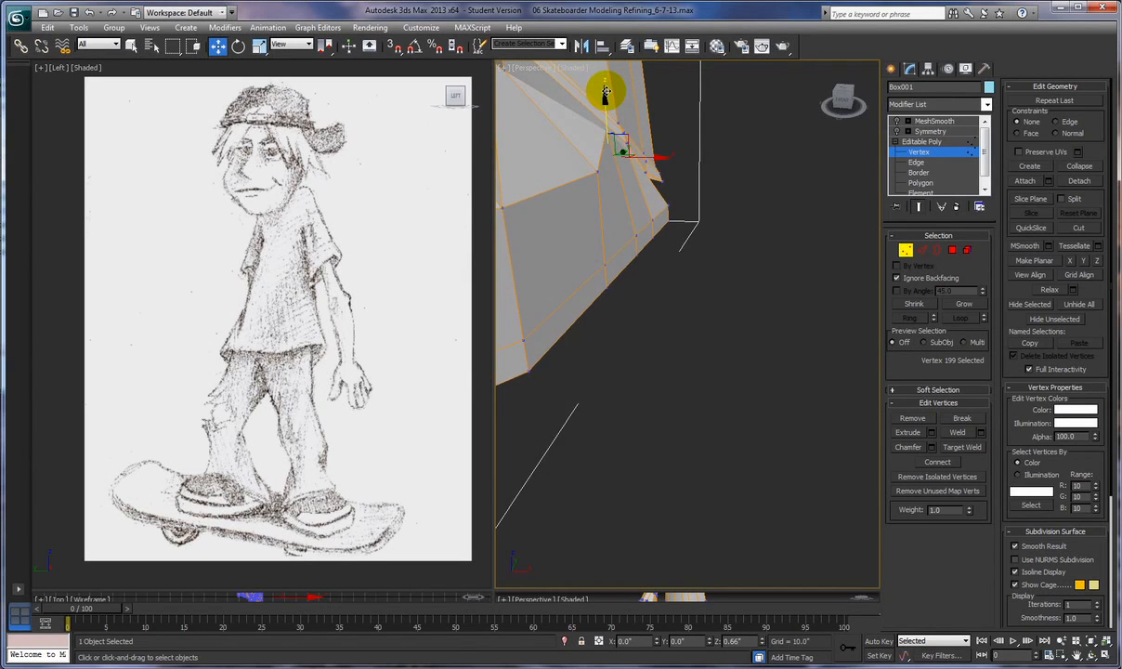
pyautogui.keyDown('alt'); pyautogui.moveTo(663, 218); pyautogui.dragTo(677, 174, button='middle'); pyautogui.keyUp('alt')
# Raise the upper and middle ankle-loop vertices midway along the shoe's inner side
pyautogui.click(620, 117)
pyautogui.keyDown('alt'); pyautogui.moveTo(671, 165); pyautogui.dragTo(639, 158, button='middle'); pyautogui.keyUp('alt')
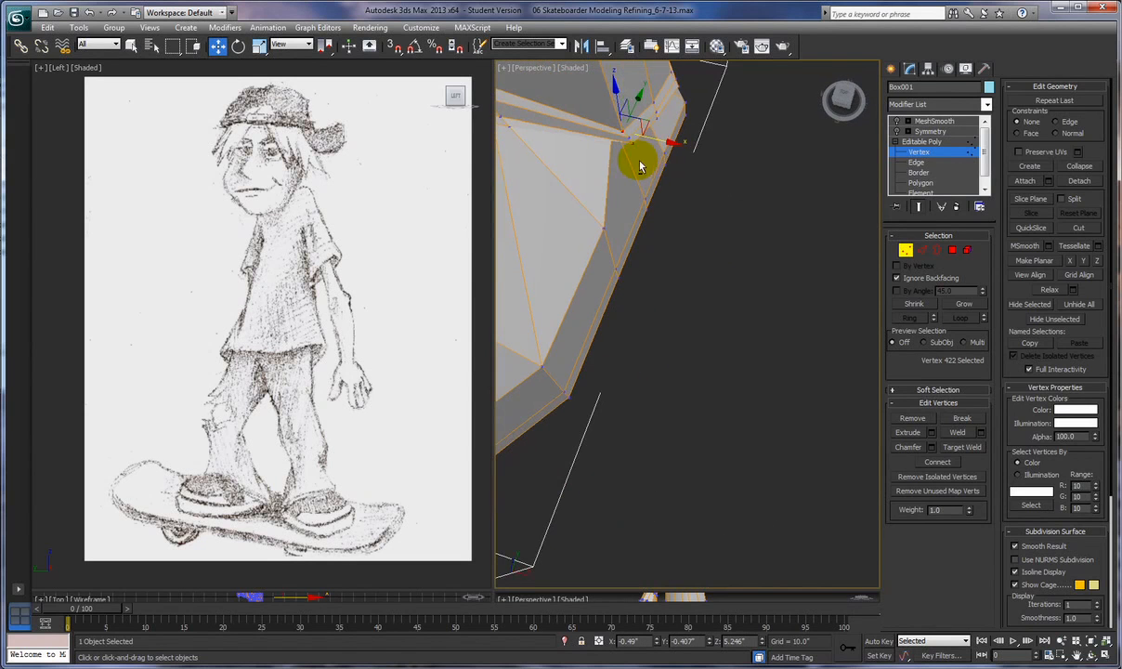
pyautogui.moveTo(616, 89); pyautogui.dragTo(614, 78)
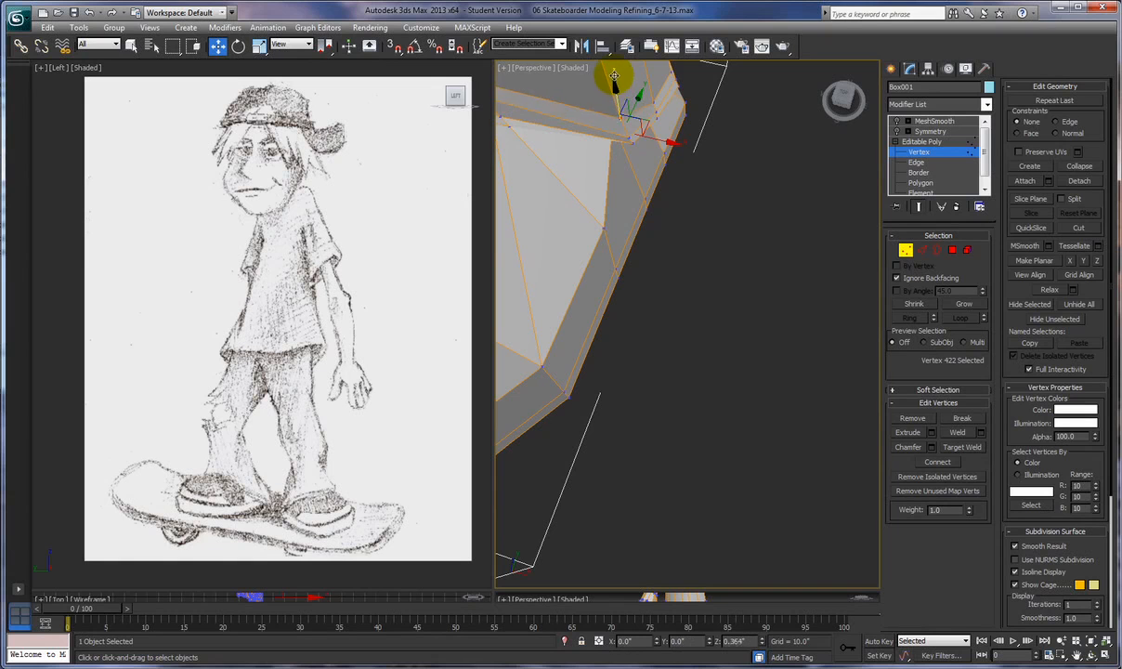
pyautogui.click(653, 84)
pyautogui.moveTo(651, 79); pyautogui.dragTo(621, 89)
pyautogui.click(629, 136)
pyautogui.keyDown('alt'); pyautogui.moveTo(675, 176); pyautogui.dragTo(730, 186, button='middle'); pyautogui.keyUp('alt')
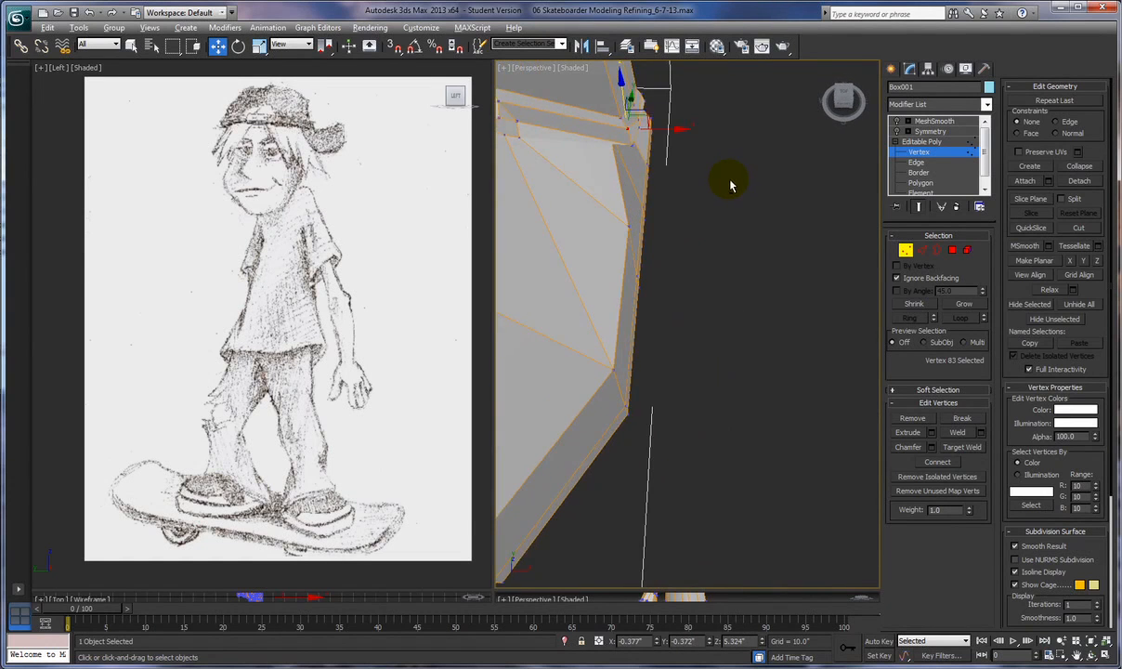
# Raise the upper and middle ankle-loop vertices at the inner front corner and lift the upper inner-side vertex behind them
pyautogui.scroll(-7, 729, 186)
pyautogui.scroll(6, 729, 199)
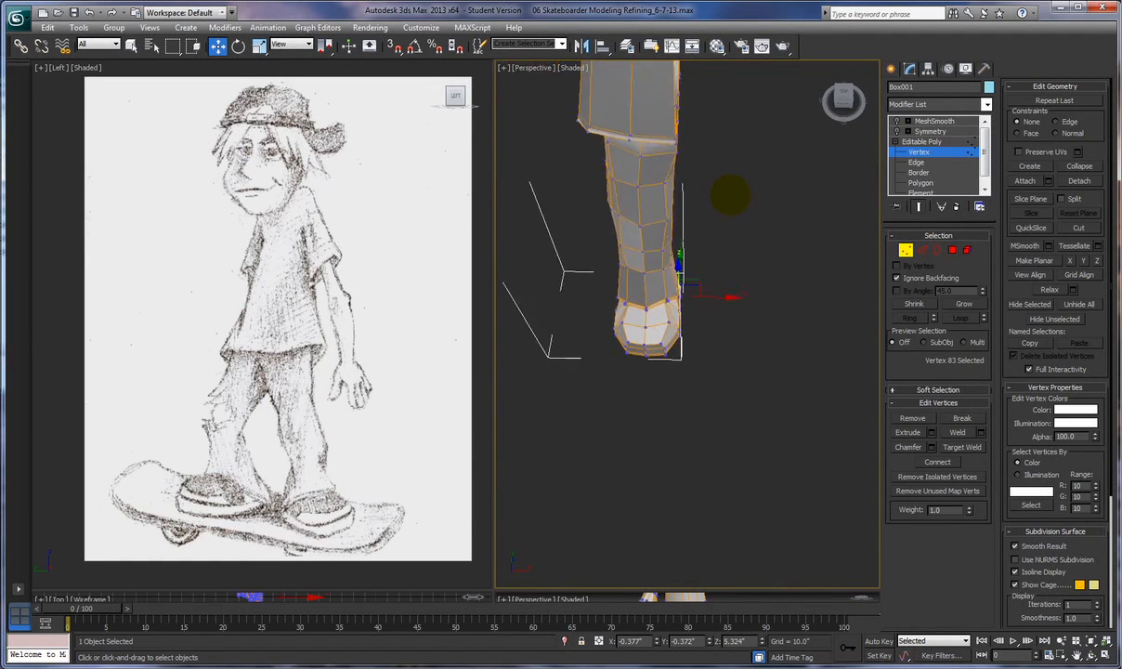
pyautogui.scroll(-2, 734, 274)
pyautogui.keyDown('alt'); pyautogui.moveTo(750, 270); pyautogui.dragTo(759, 264, button='middle'); pyautogui.keyUp('alt')
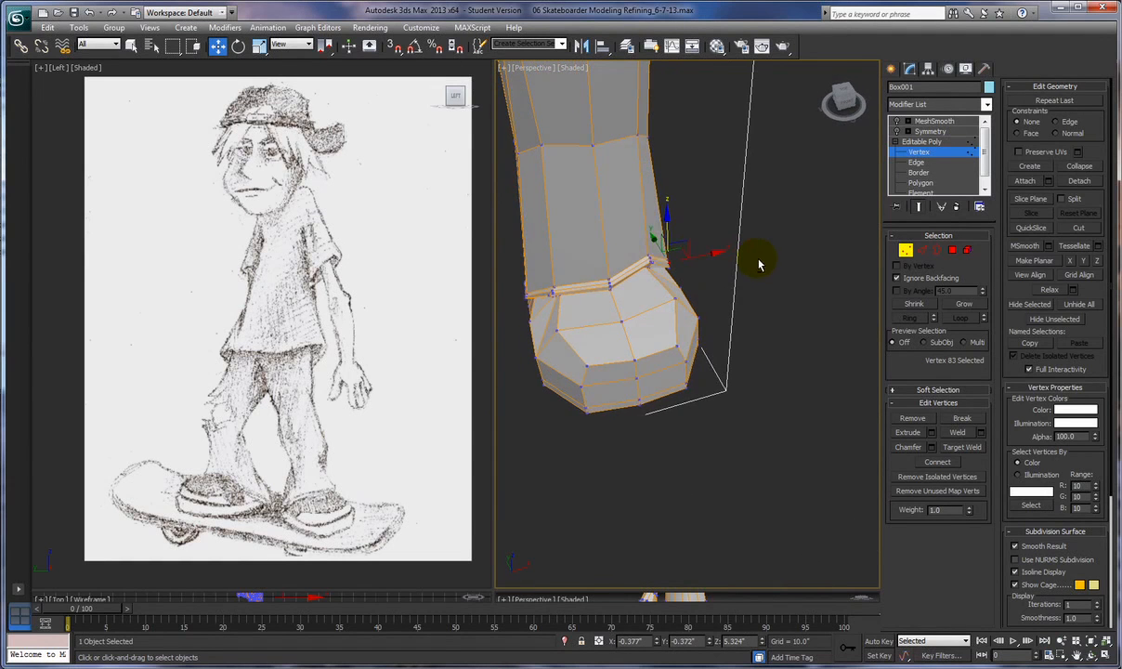
pyautogui.click(646, 239)
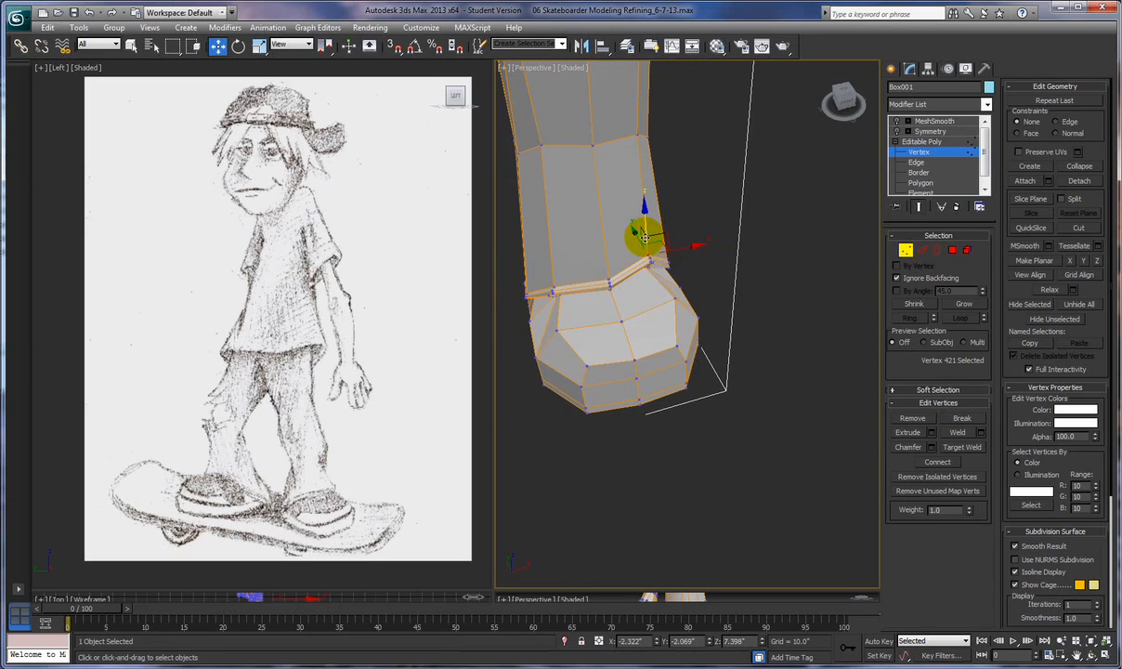
pyautogui.click(650, 258)
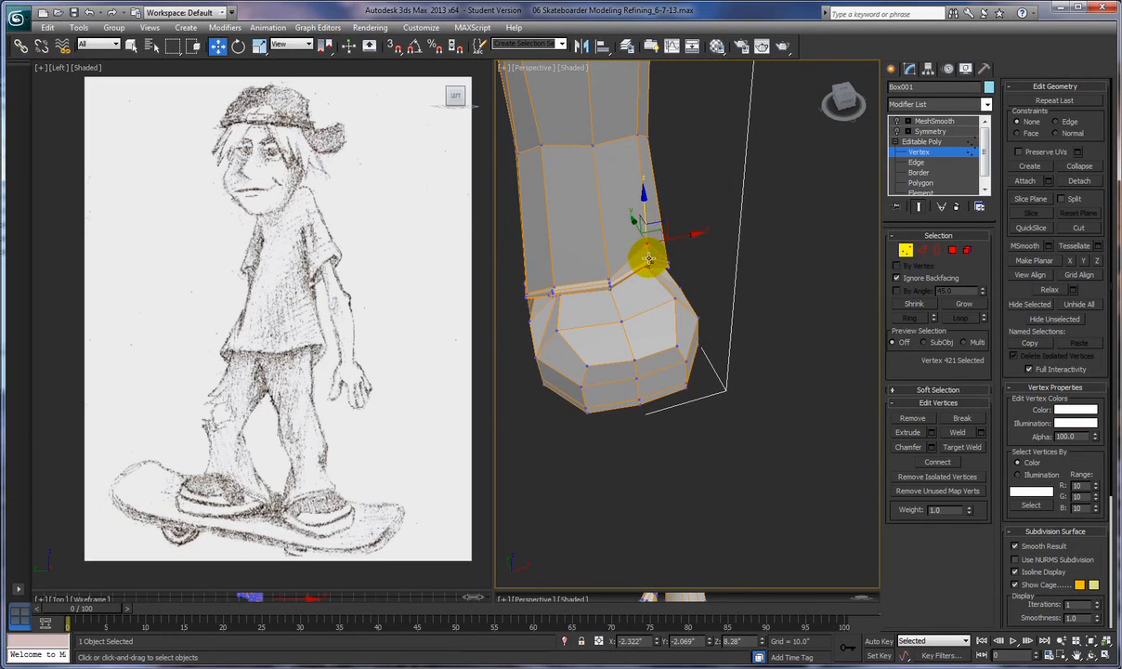
pyautogui.keyDown('alt'); pyautogui.moveTo(656, 267); pyautogui.dragTo(750, 294, button='middle'); pyautogui.keyUp('alt')
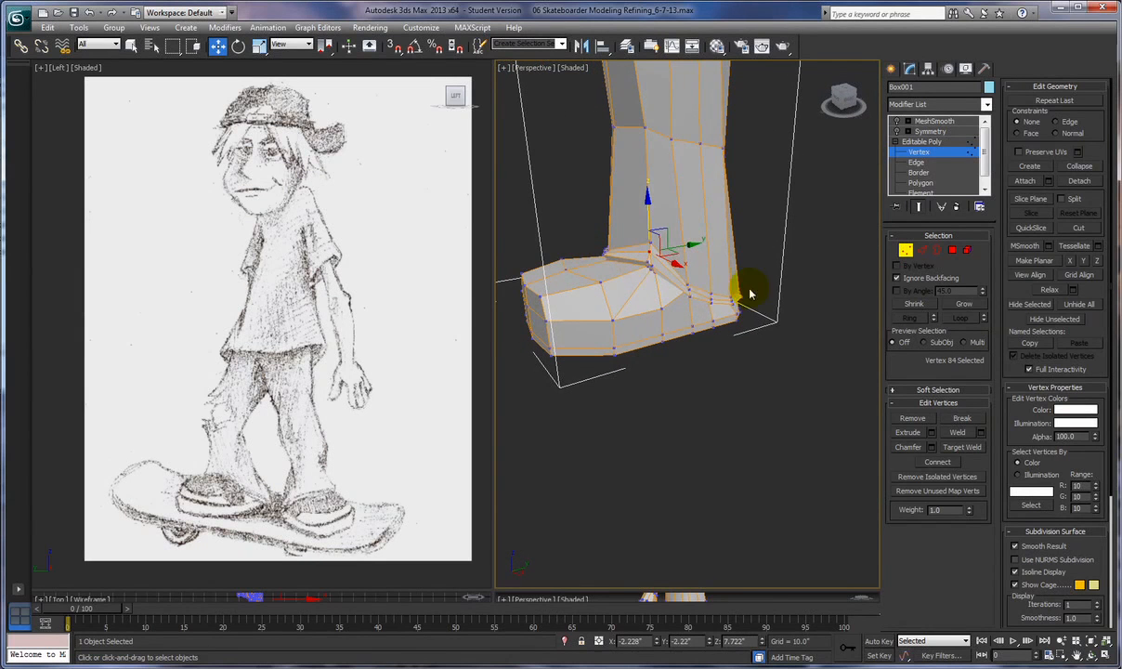
pyautogui.click(688, 282)
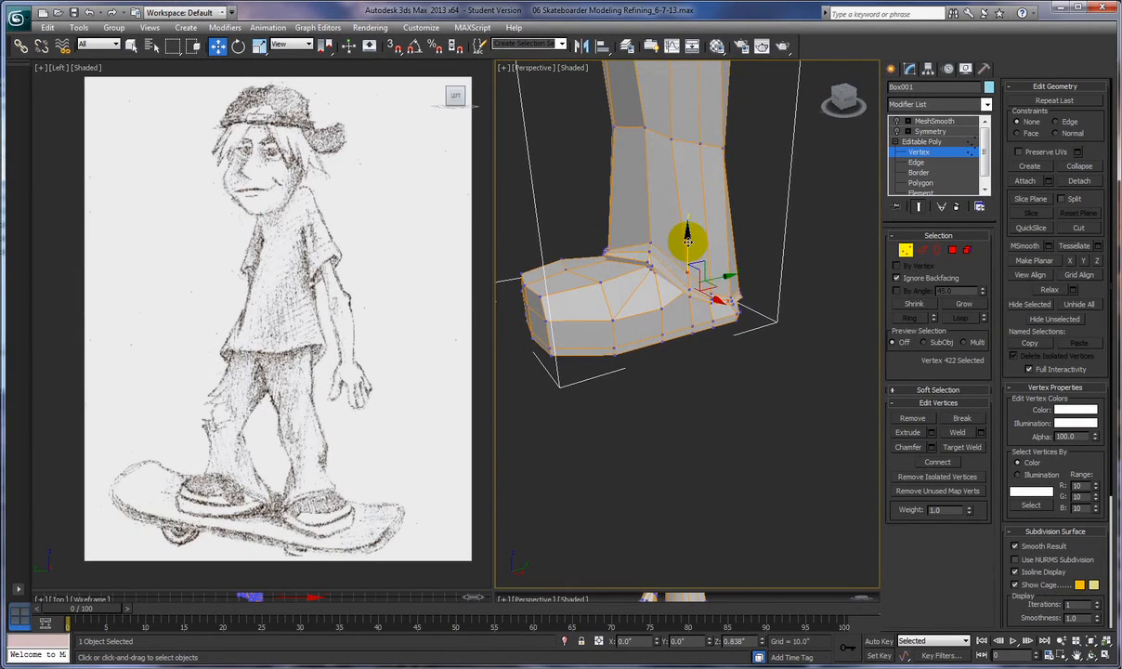
pyautogui.moveTo(684, 243); pyautogui.dragTo(647, 241)
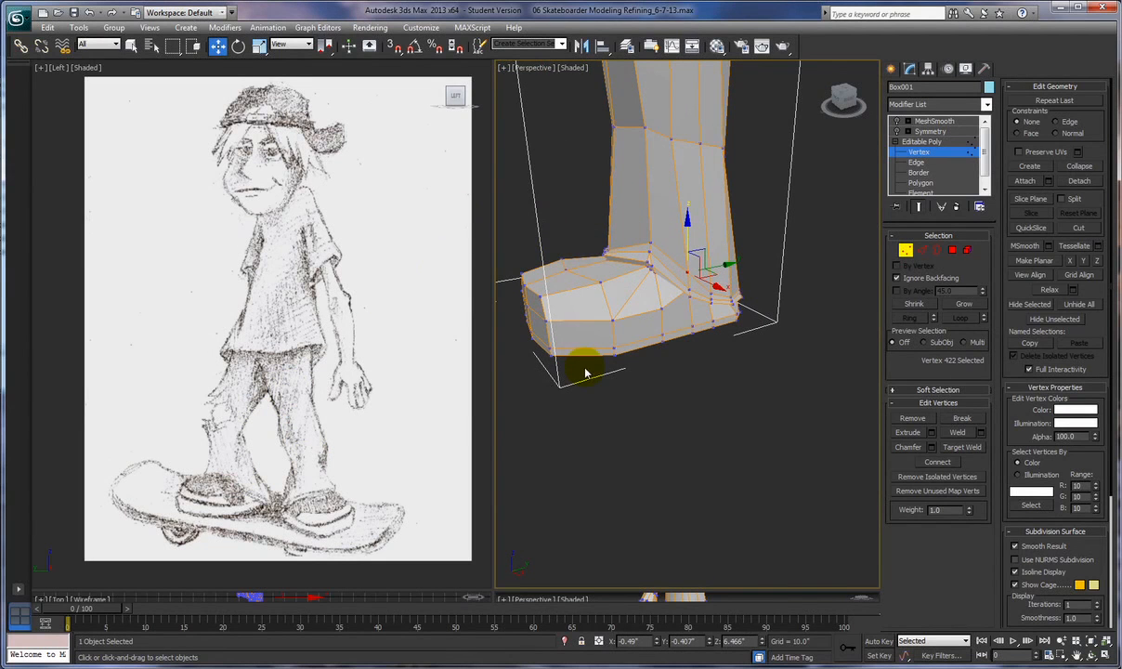
pyautogui.keyDown('alt'); pyautogui.moveTo(632, 444); pyautogui.dragTo(759, 467, button='middle'); pyautogui.keyUp('alt')
# Raise the upper ankle-loop vertices at the front centre and at the outer front corner
pyautogui.click(617, 322)
pyautogui.moveTo(613, 307); pyautogui.dragTo(607, 283)
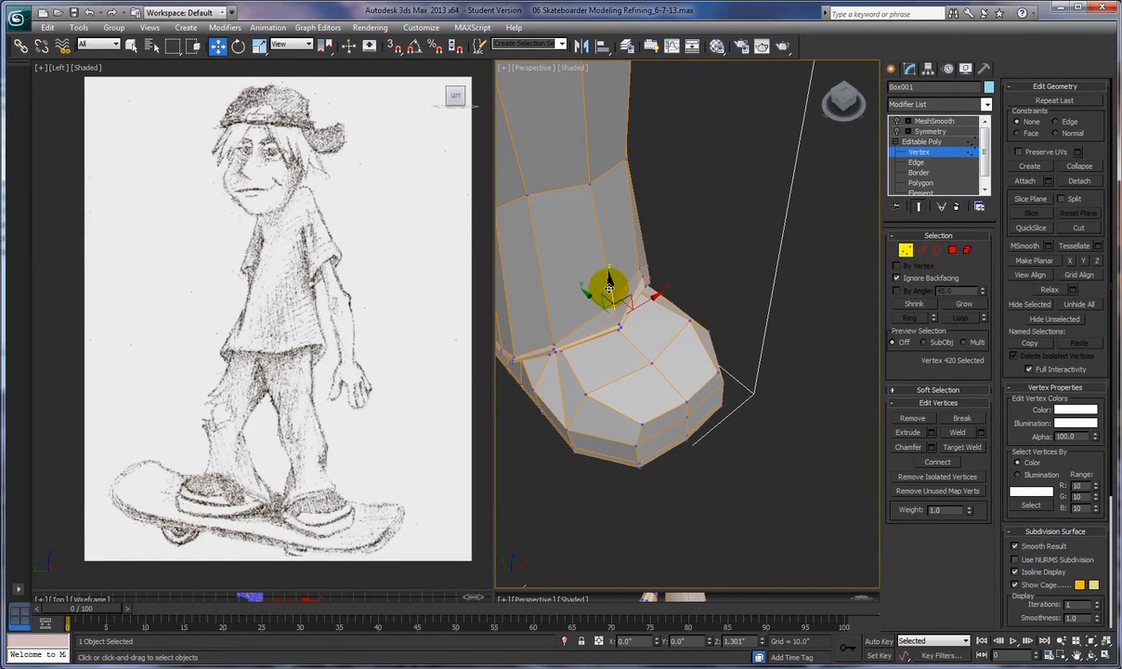
pyautogui.click(550, 323)
pyautogui.moveTo(545, 319); pyautogui.dragTo(539, 308)
pyautogui.click(614, 304)
pyautogui.moveTo(613, 302); pyautogui.dragTo(545, 356)
# Raise the middle ankle-loop vertex at the outer front corner and shift it backward
pyautogui.keyDown('ctrl'); pyautogui.click(551, 349); pyautogui.keyUp('ctrl')
pyautogui.keyDown('alt'); pyautogui.moveTo(613, 555); pyautogui.dragTo(705, 547, button='middle'); pyautogui.keyUp('alt')
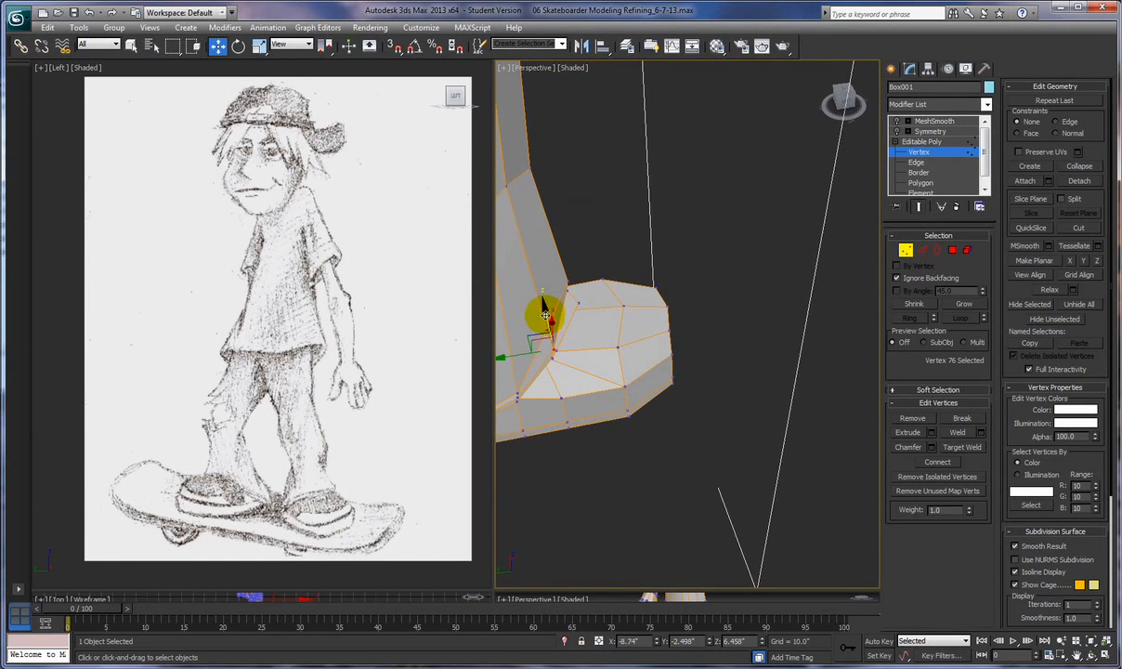
pyautogui.moveTo(540, 314); pyautogui.dragTo(540, 311)
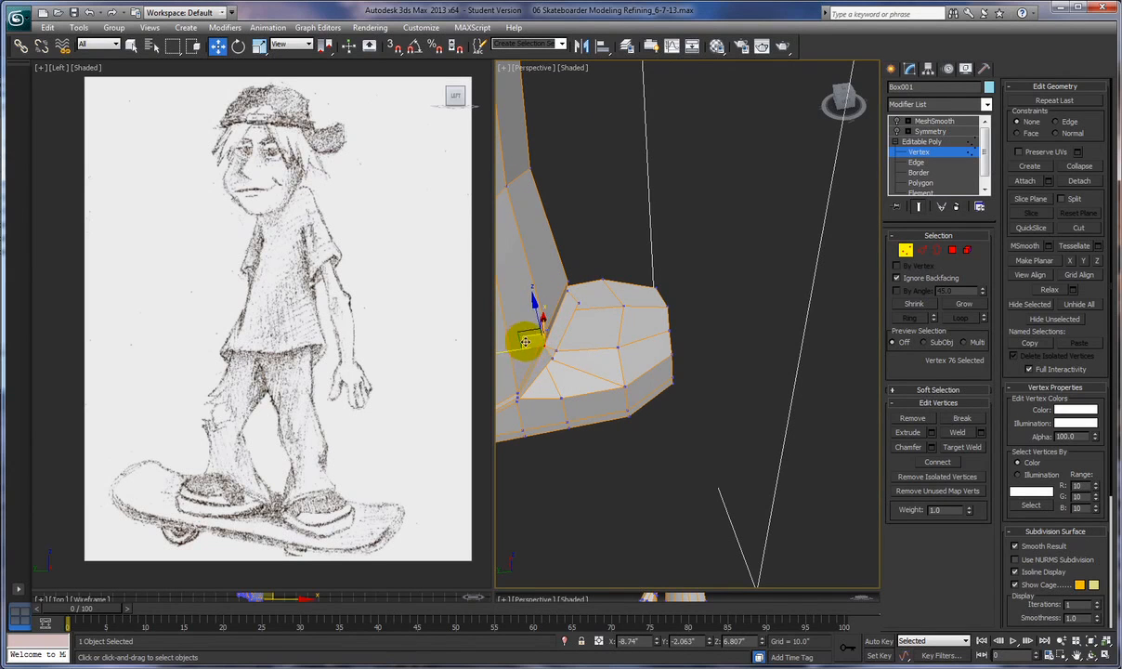
pyautogui.moveTo(519, 330); pyautogui.dragTo(515, 323)
pyautogui.keyDown('alt'); pyautogui.moveTo(554, 353); pyautogui.dragTo(536, 320, button='middle'); pyautogui.keyUp('alt')
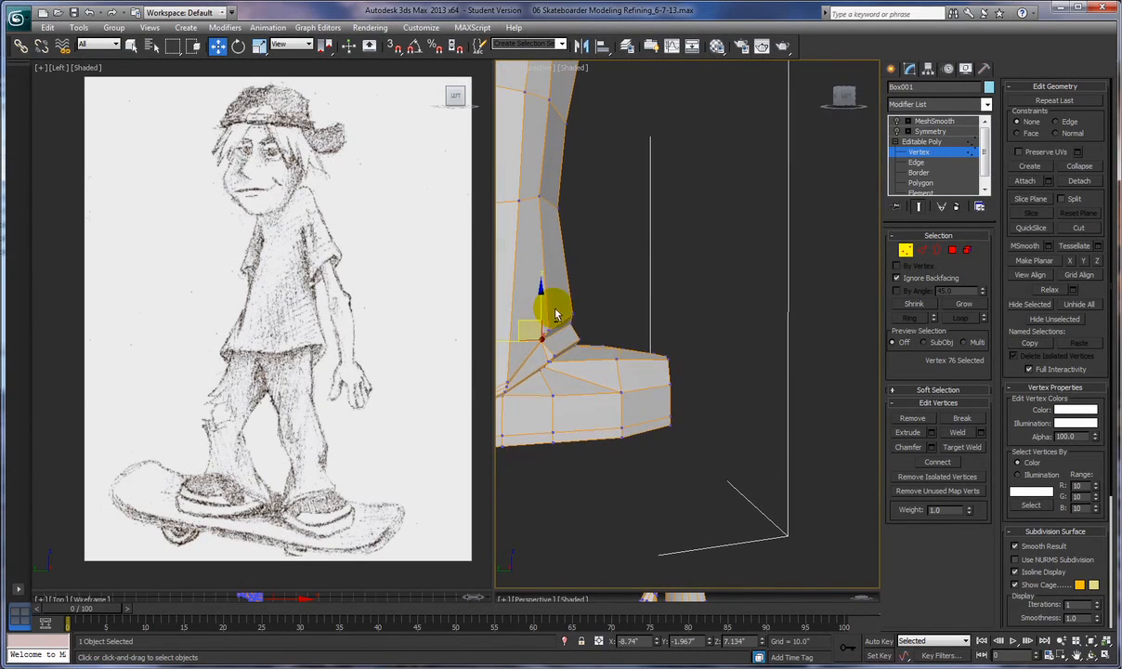
# Shift the two lower ankle-loop vertices at the shoe's outer front corner backward
pyautogui.click(547, 360)
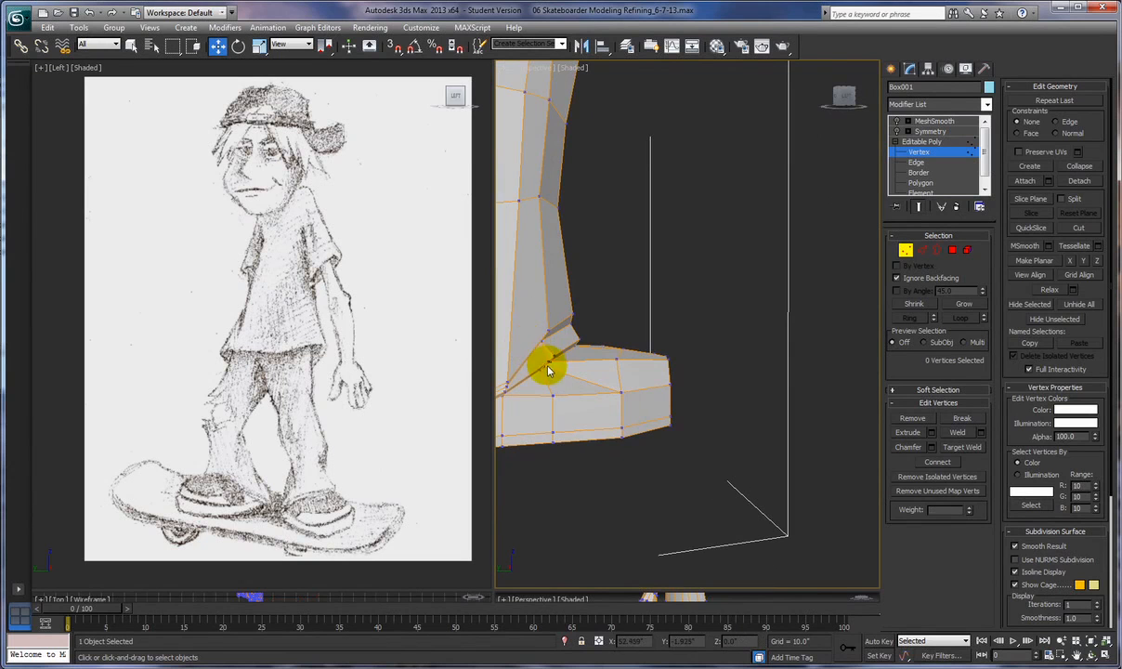
pyautogui.moveTo(528, 342); pyautogui.dragTo(523, 342)
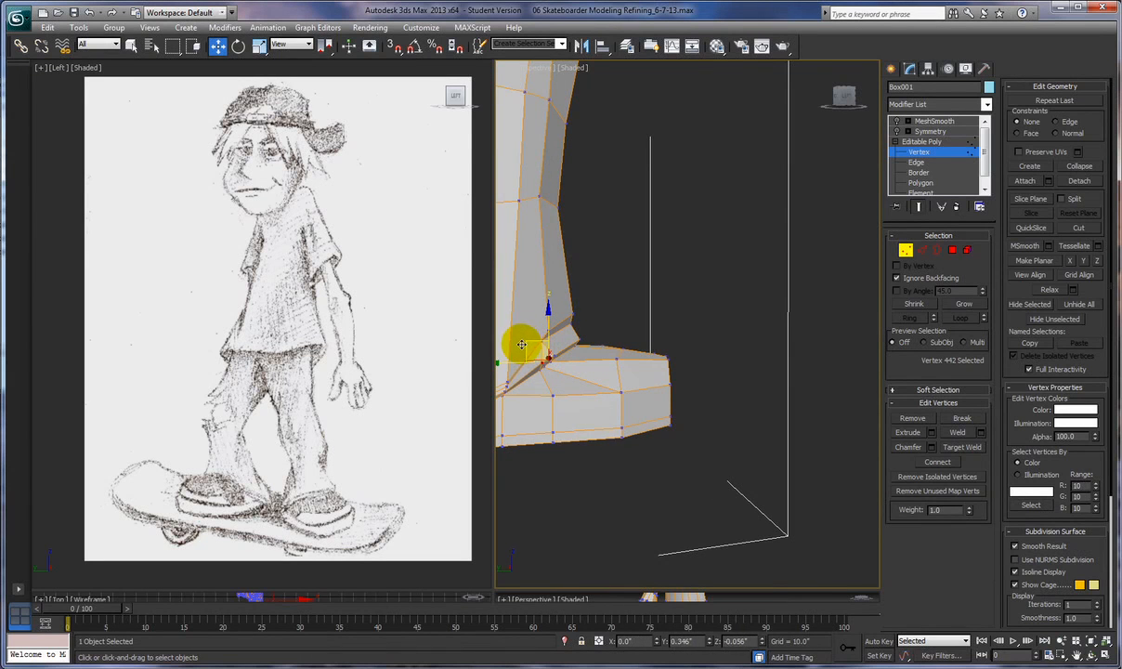
pyautogui.scroll(5, 574, 382)
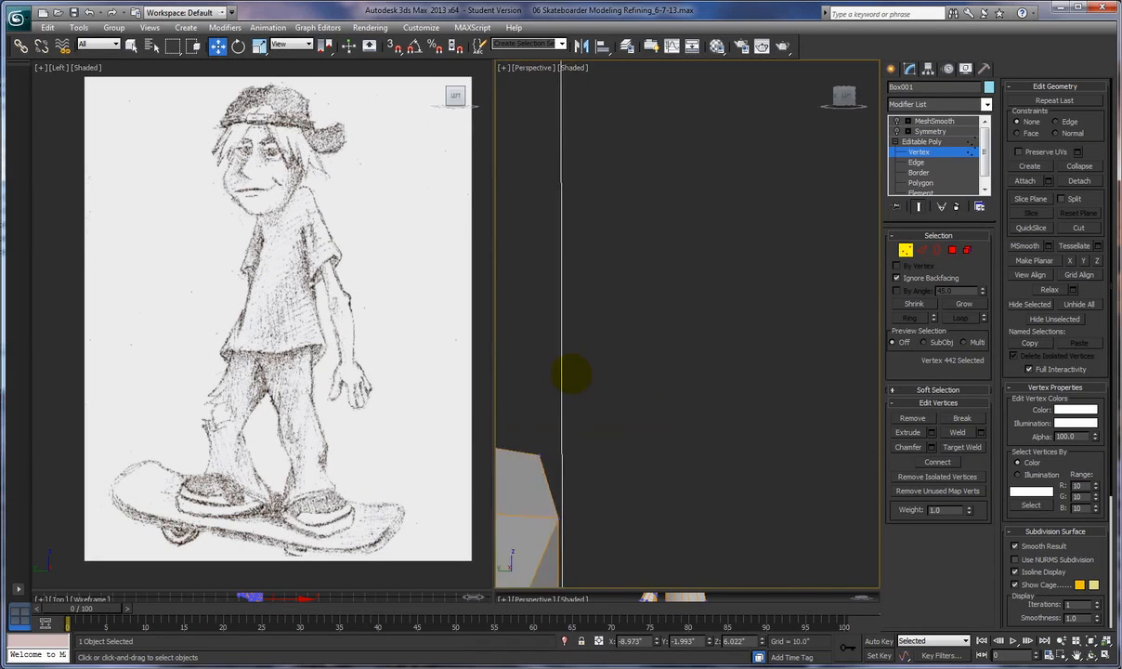
pyautogui.scroll(-5, 574, 379)
pyautogui.moveTo(533, 379)
pyautogui.keyDown('alt'); pyautogui.mouseDown(button='middle')
pyautogui.moveTo(533, 369)
pyautogui.moveTo(534, 379)
pyautogui.mouseUp(button='middle'); pyautogui.keyUp('alt')
pyautogui.click(547, 368)
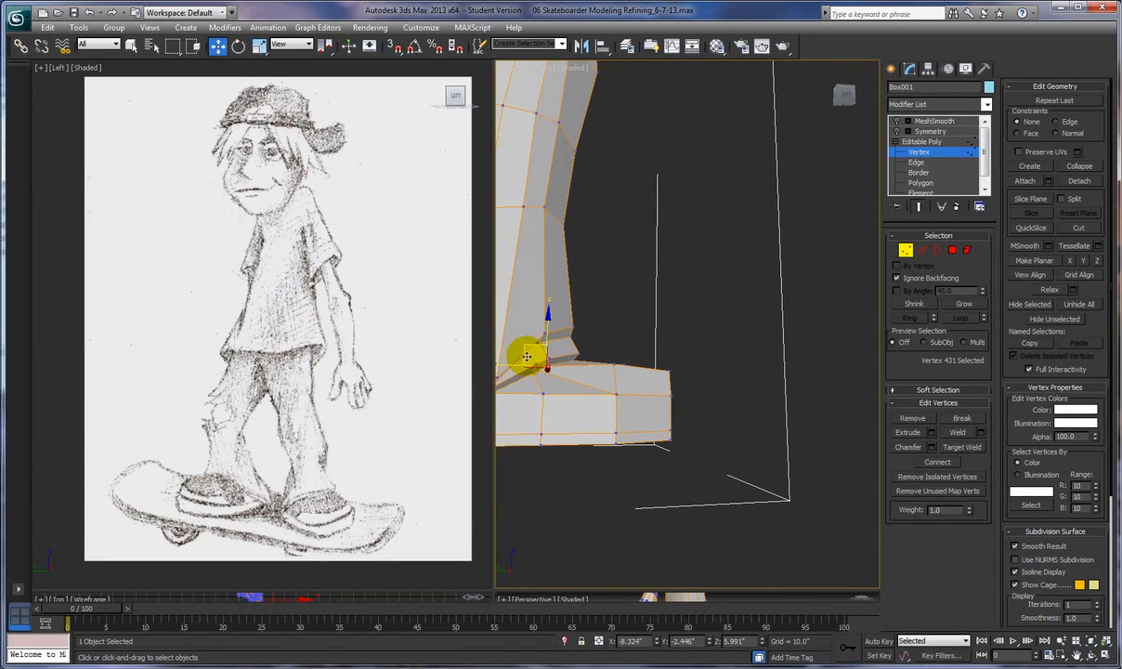
pyautogui.moveTo(665, 391); pyautogui.dragTo(750, 383, button='middle')
pyautogui.moveTo(595, 357); pyautogui.dragTo(574, 356)
pyautogui.keyDown('alt'); pyautogui.moveTo(707, 383); pyautogui.dragTo(513, 416, button='middle'); pyautogui.keyUp('alt')
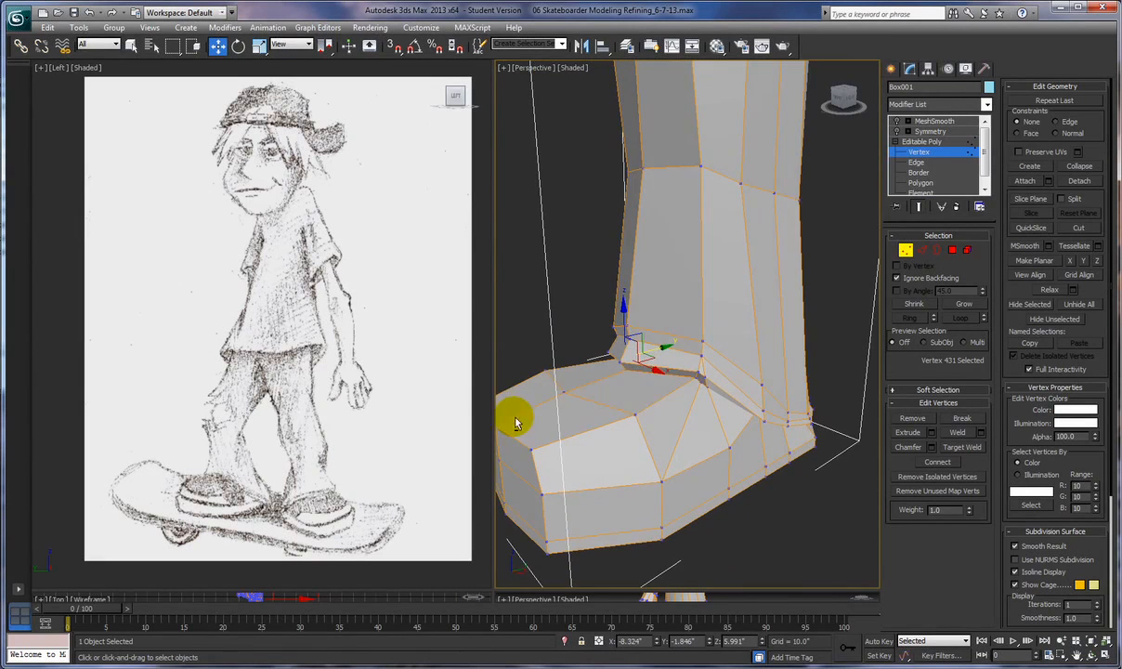
# Shift the middle ankle-loop vertex at the inner front corner backward
pyautogui.click(628, 369)
pyautogui.moveTo(628, 370); pyautogui.dragTo(713, 398)
pyautogui.keyDown('alt'); pyautogui.moveTo(714, 399); pyautogui.dragTo(679, 374, button='middle'); pyautogui.keyUp('alt')
pyautogui.click(684, 365)
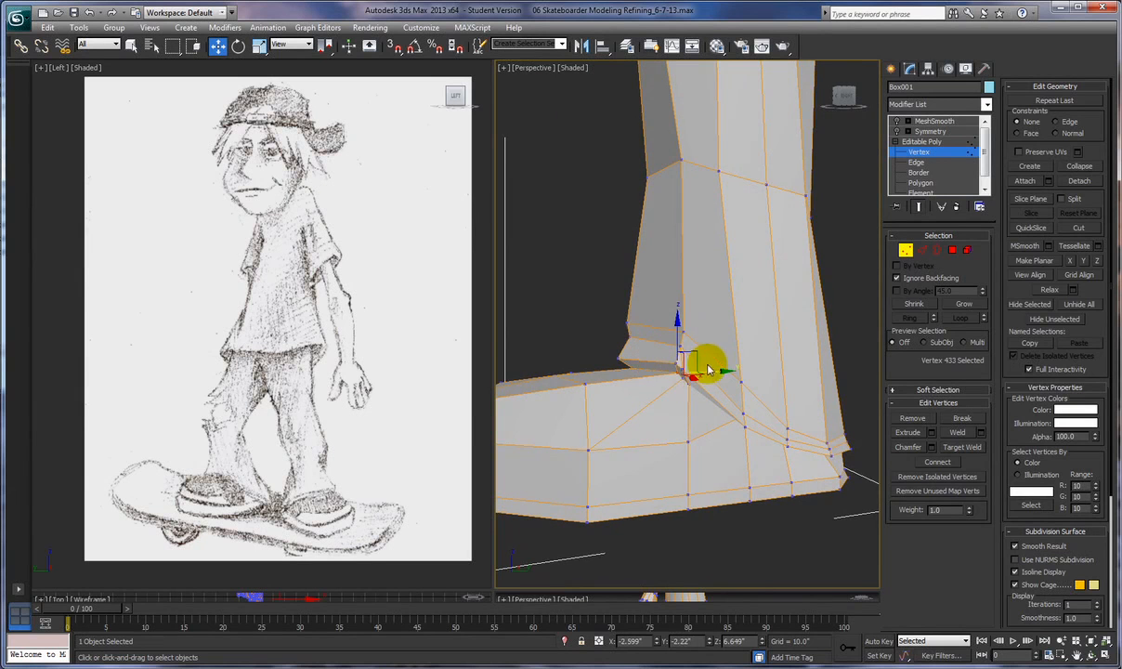
pyautogui.moveTo(713, 371); pyautogui.dragTo(744, 406)
pyautogui.keyDown('alt'); pyautogui.moveTo(745, 406); pyautogui.dragTo(707, 410, button='middle'); pyautogui.keyUp('alt')
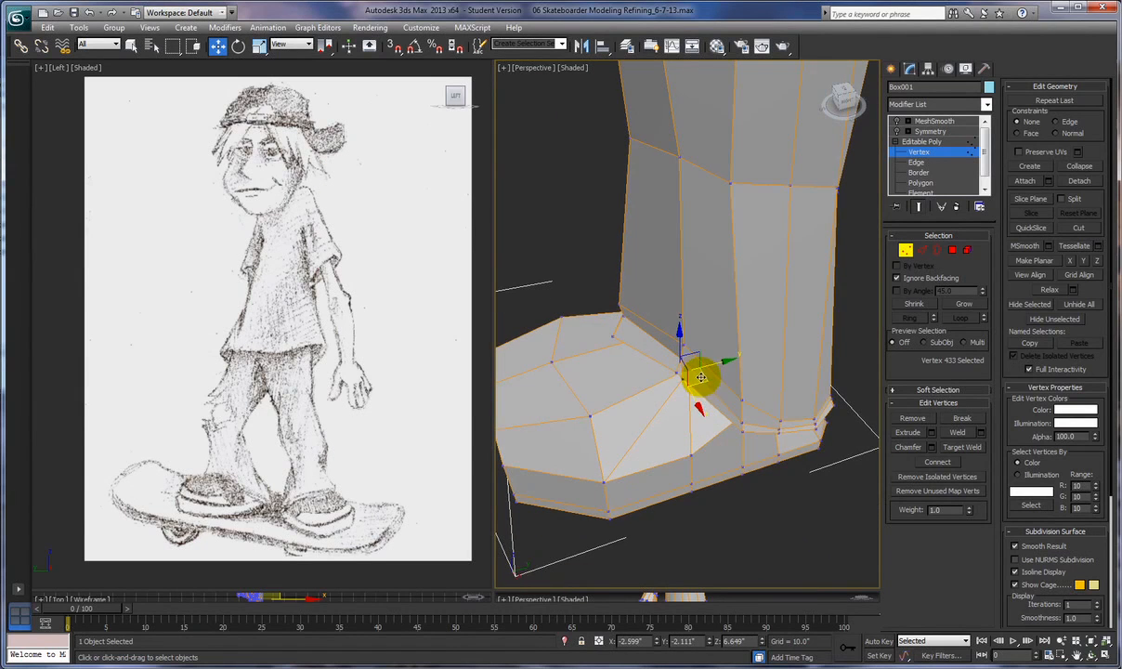
# Shift the two lower ankle-loop vertices at the inner front corner backward
pyautogui.keyDown('alt'); pyautogui.moveTo(703, 371); pyautogui.dragTo(709, 421, button='middle'); pyautogui.keyUp('alt')
pyautogui.click(684, 377)
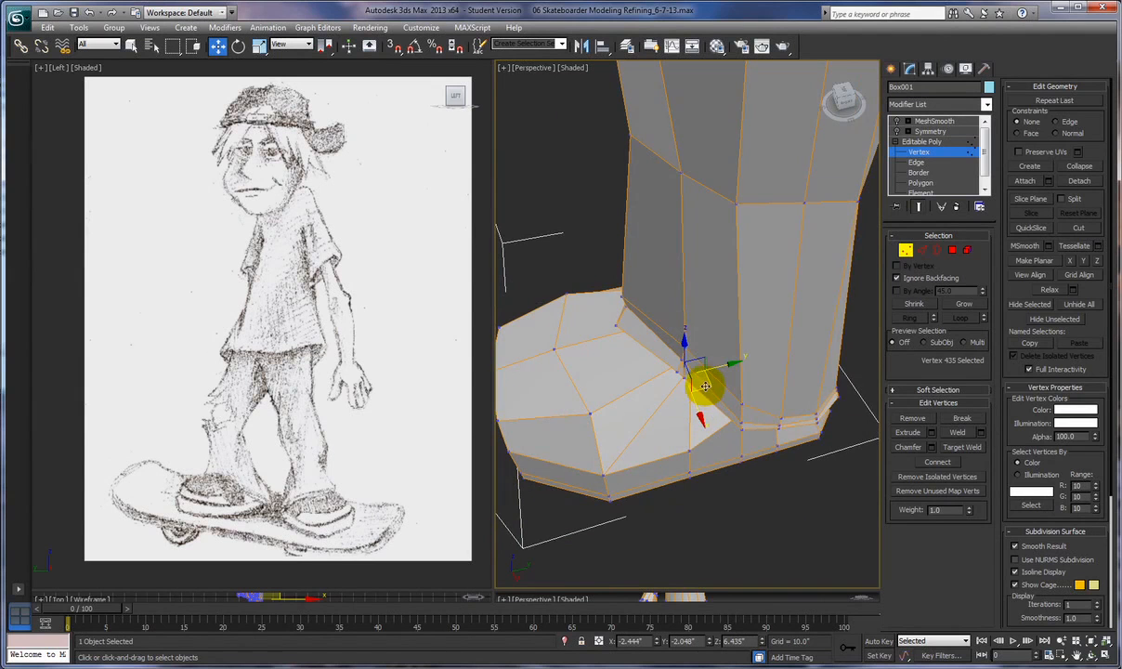
pyautogui.moveTo(708, 370); pyautogui.dragTo(714, 367)
pyautogui.moveTo(720, 366)
pyautogui.keyDown('alt'); pyautogui.mouseDown(button='middle')
pyautogui.moveTo(736, 391)
pyautogui.moveTo(741, 346)
pyautogui.moveTo(723, 363)
pyautogui.mouseUp(button='middle'); pyautogui.keyUp('alt')
pyautogui.click(691, 381)
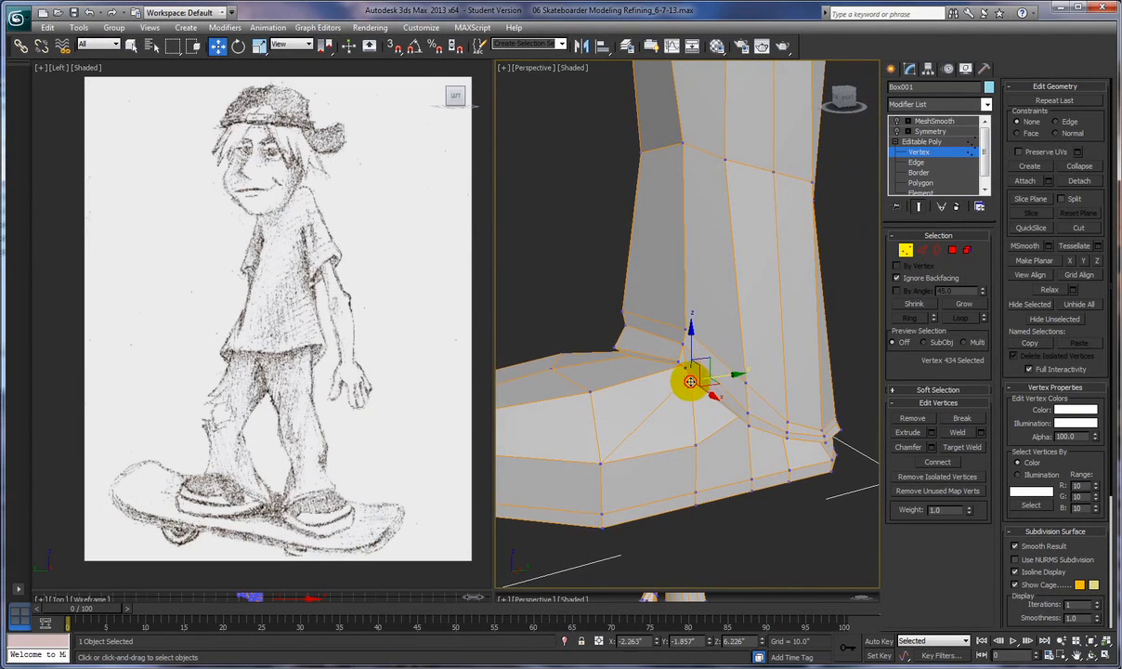
pyautogui.moveTo(734, 373); pyautogui.dragTo(750, 370)
# Move the middle ankle-loop vertex midway along the shoe's inner side in toward the leg
pyautogui.keyDown('alt'); pyautogui.moveTo(751, 369); pyautogui.dragTo(764, 378, button='middle'); pyautogui.keyUp('alt')
pyautogui.keyDown('alt'); pyautogui.moveTo(783, 423); pyautogui.dragTo(822, 425, button='middle'); pyautogui.keyUp('alt')
pyautogui.click(749, 405)
pyautogui.keyDown('alt'); pyautogui.moveTo(755, 396); pyautogui.dragTo(779, 410, button='middle'); pyautogui.keyUp('alt')
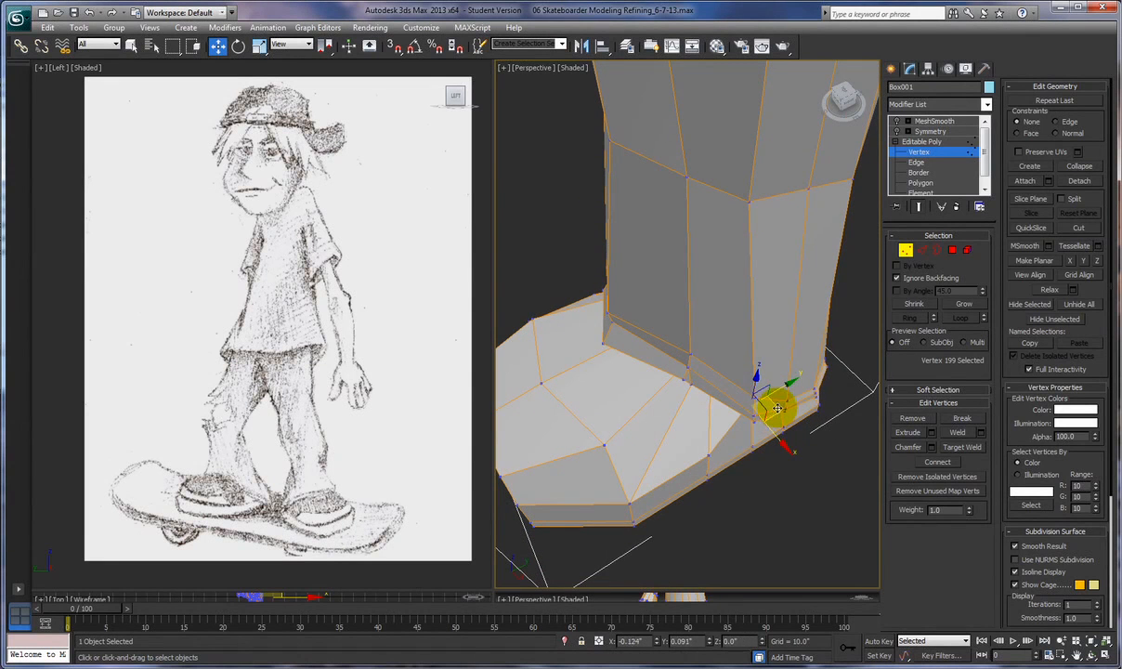
pyautogui.moveTo(778, 405); pyautogui.dragTo(757, 363)
pyautogui.keyDown('alt'); pyautogui.moveTo(761, 415); pyautogui.dragTo(720, 334, button='middle'); pyautogui.keyUp('alt')
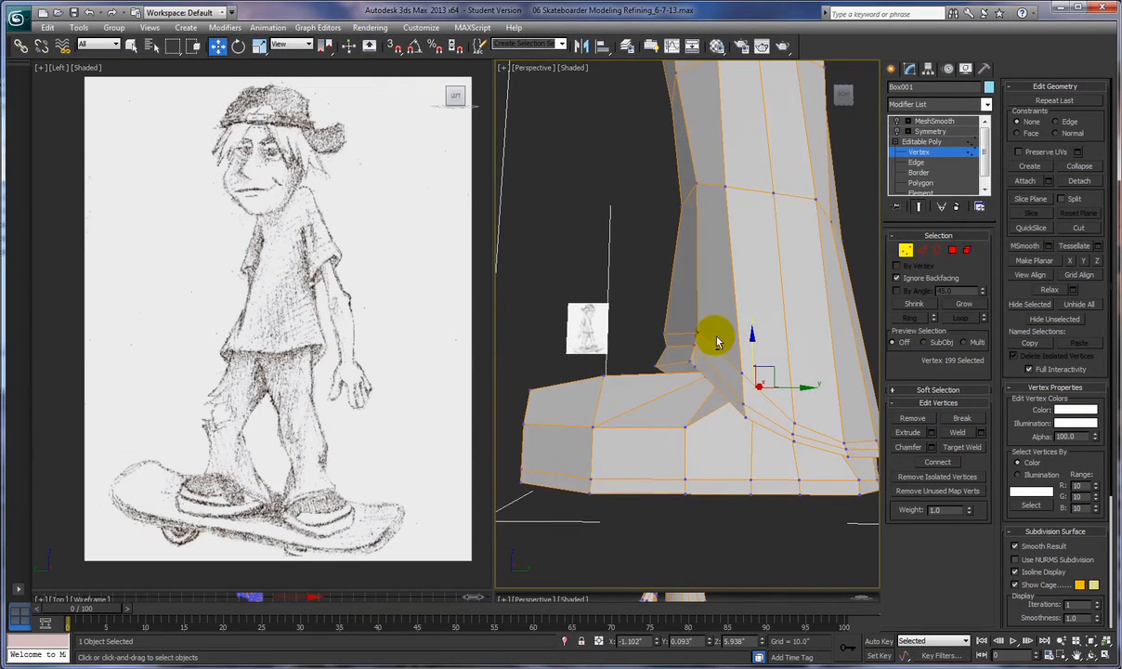
# Raise the upper and middle ankle-loop vertices on the inner side between the midpoint and the heel
pyautogui.click(793, 424)
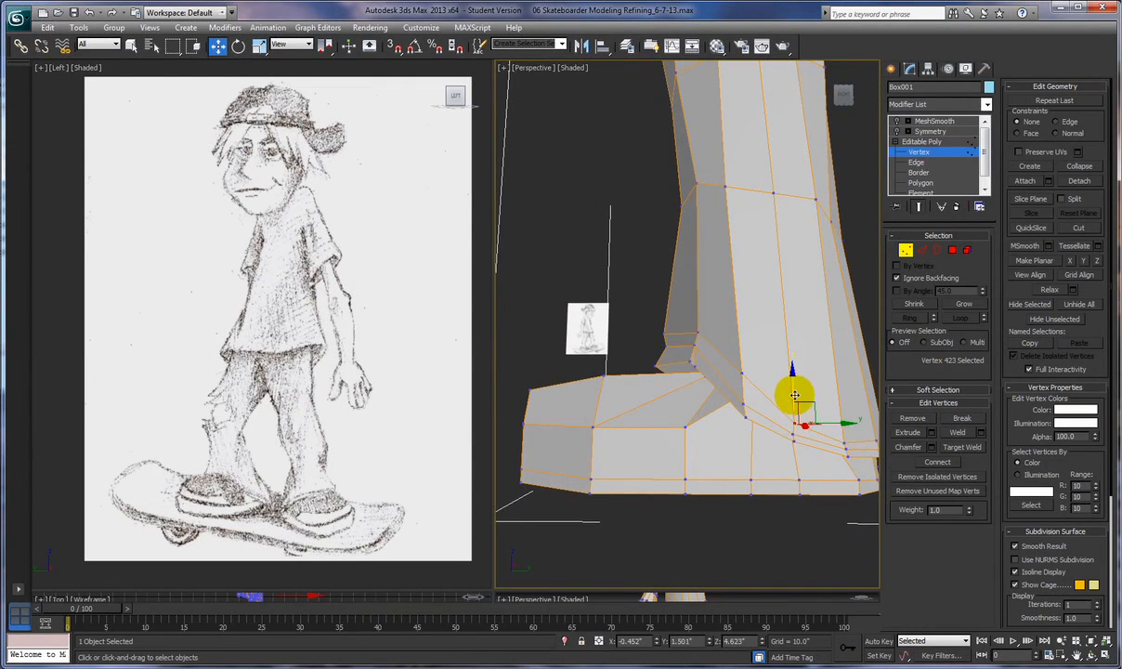
pyautogui.moveTo(790, 379); pyautogui.dragTo(786, 366)
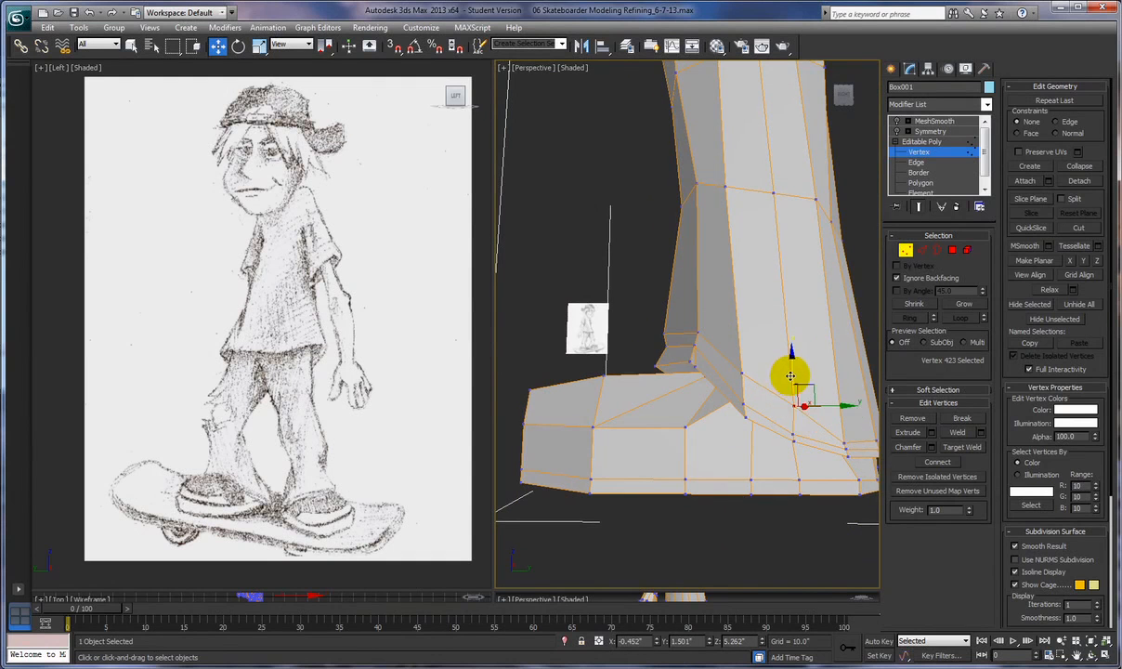
pyautogui.click(797, 436)
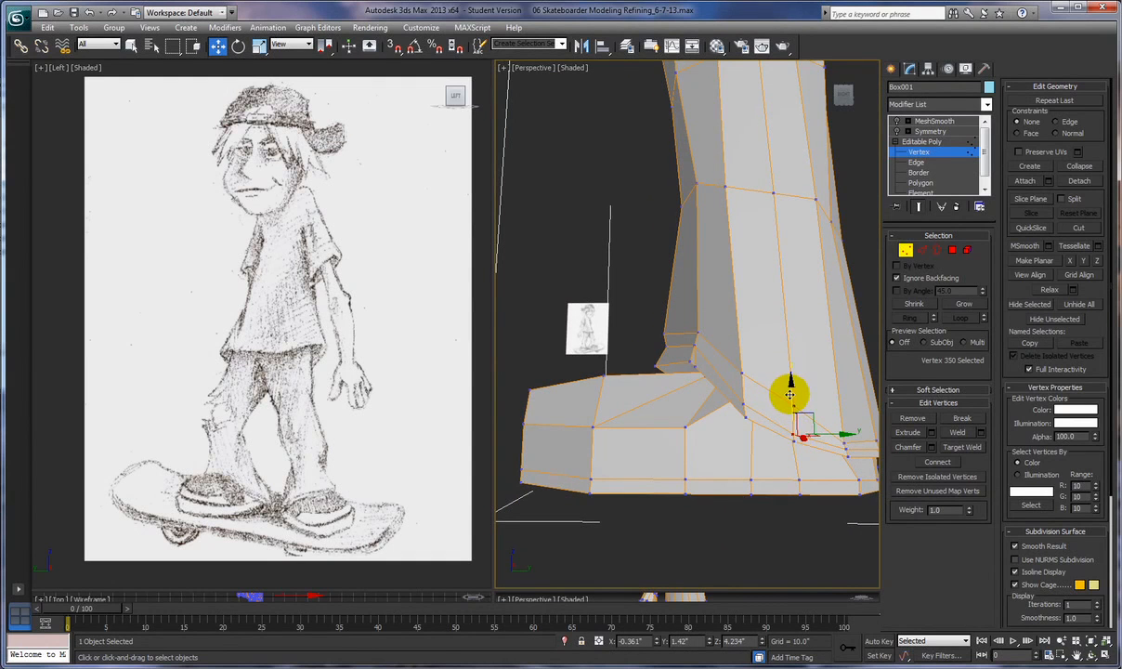
pyautogui.moveTo(790, 394); pyautogui.dragTo(790, 388)
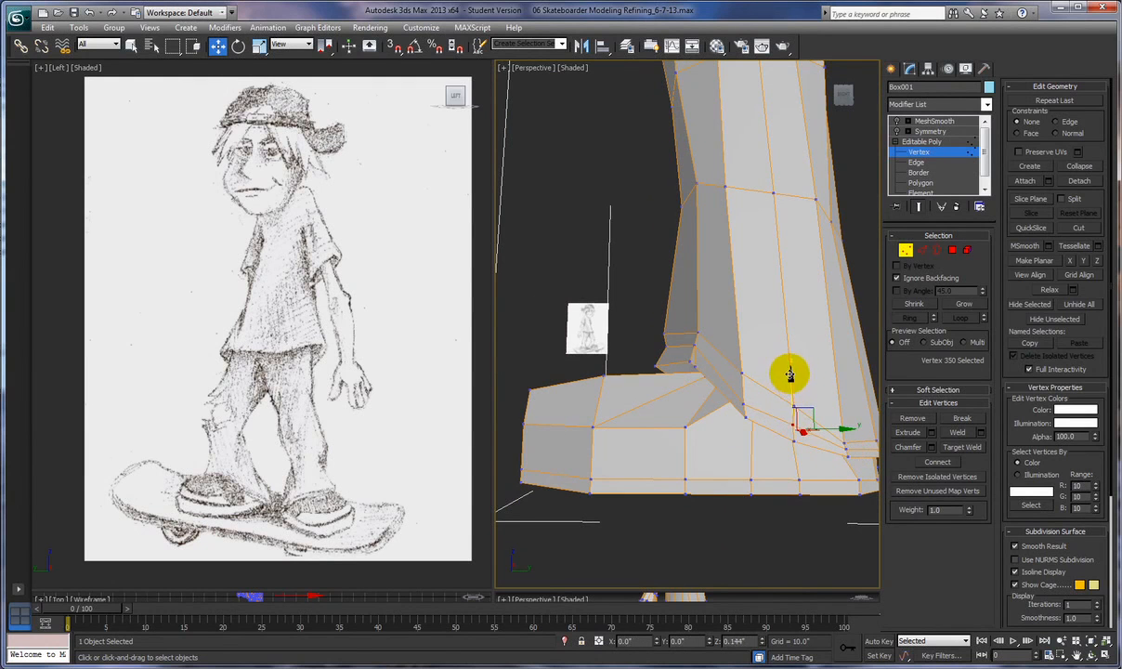
pyautogui.moveTo(790, 375); pyautogui.dragTo(791, 369)
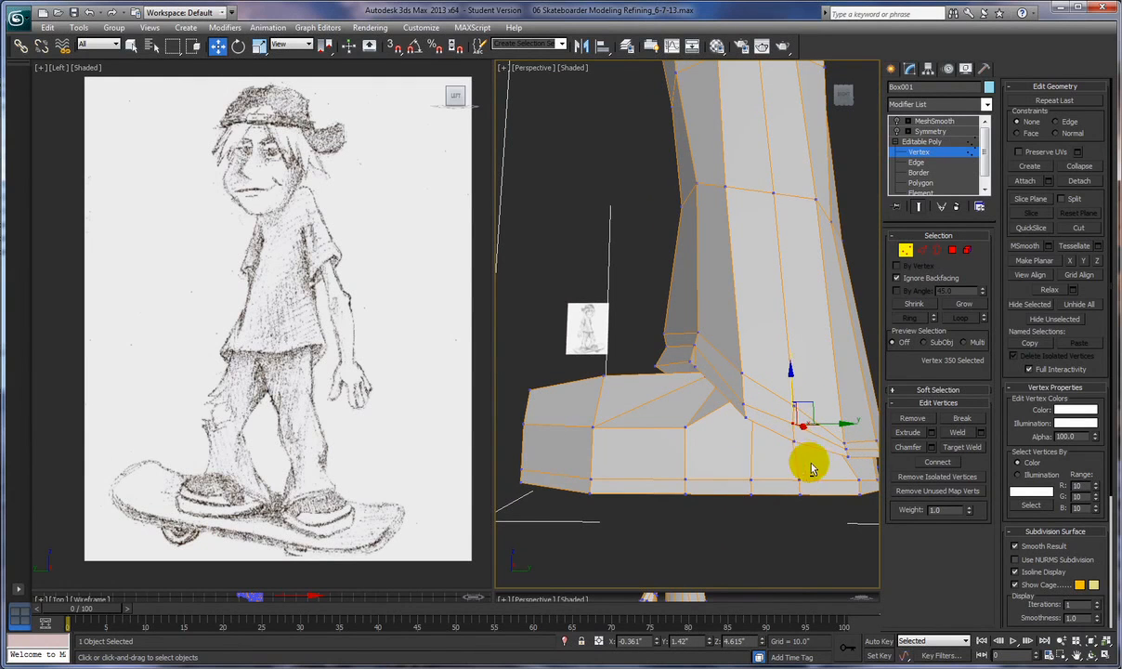
# Raise the upper and middle ankle-loop vertices on the inner side next to the heel
pyautogui.click(843, 439)
pyautogui.moveTo(844, 439); pyautogui.dragTo(843, 400)
pyautogui.click(846, 450)
pyautogui.keyDown('alt'); pyautogui.moveTo(797, 457); pyautogui.dragTo(852, 458, button='middle'); pyautogui.keyUp('alt')
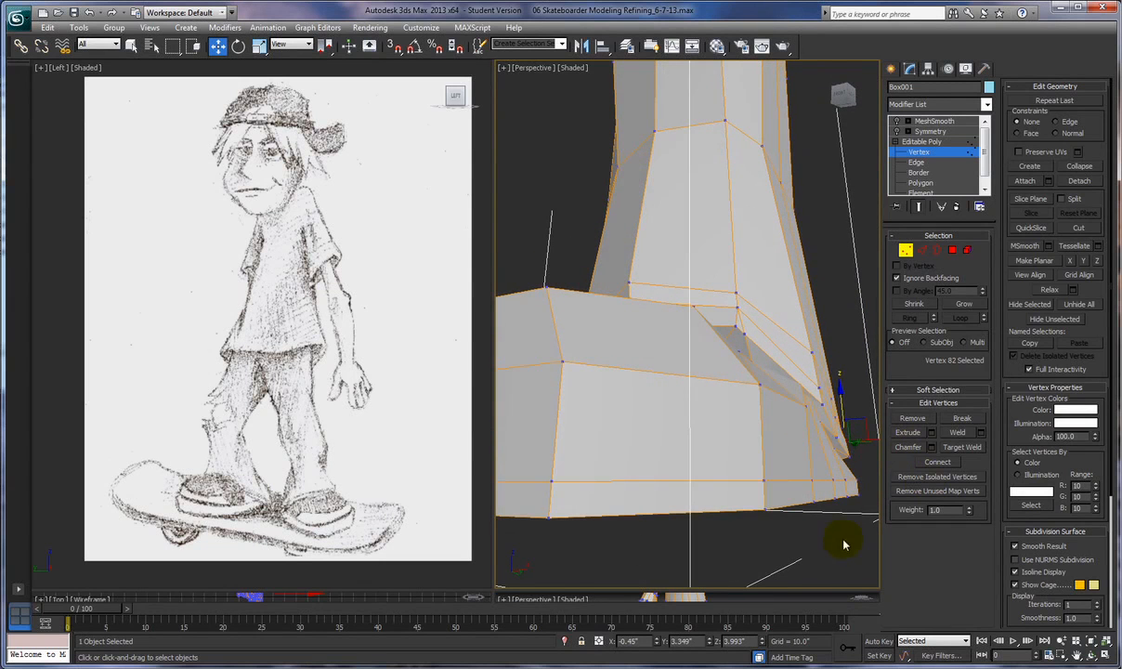
# Push the middle ankle-loop vertex midway along the inner side further into the leg and backward
pyautogui.click(802, 372)
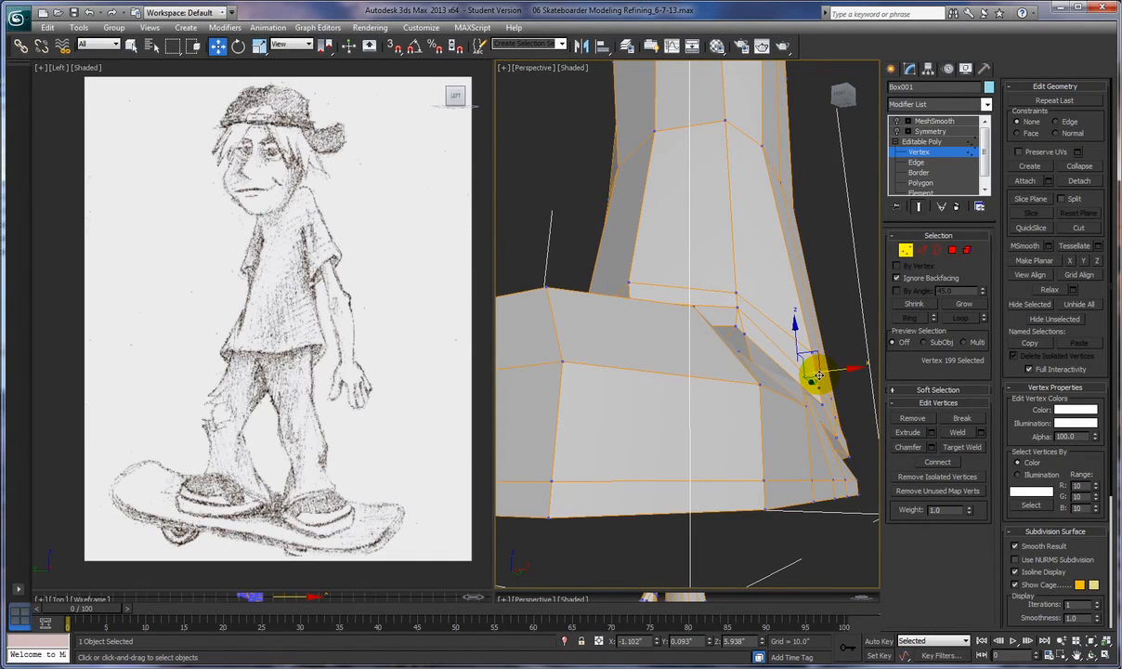
pyautogui.moveTo(816, 375); pyautogui.dragTo(814, 385)
pyautogui.keyDown('alt'); pyautogui.moveTo(814, 385); pyautogui.dragTo(796, 442, button='middle'); pyautogui.keyUp('alt')
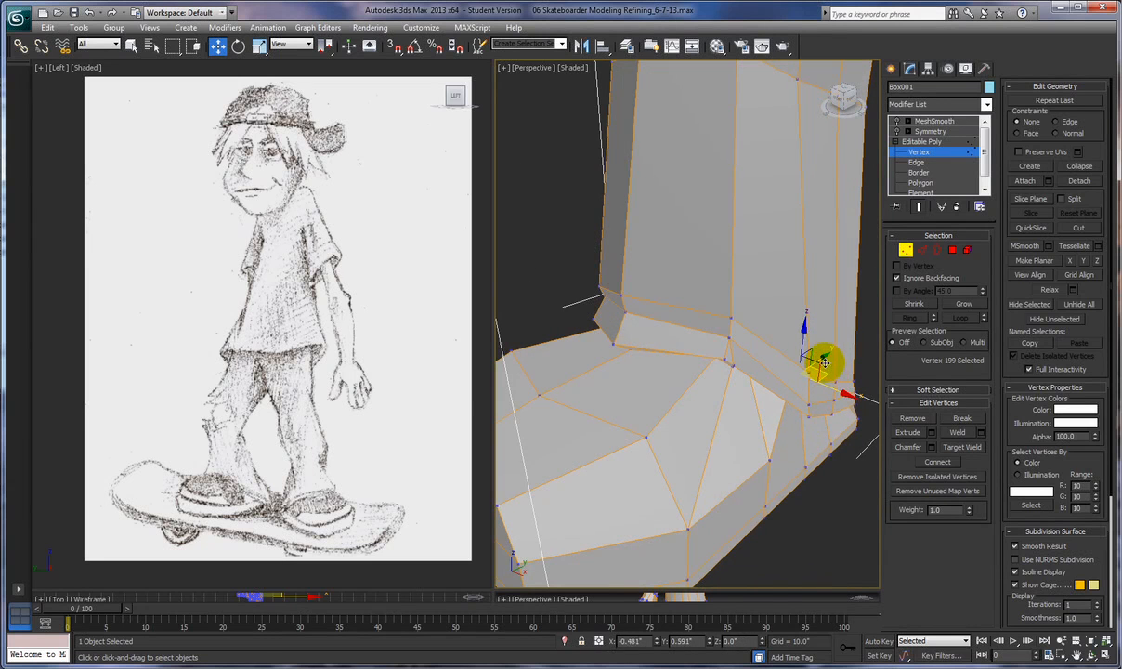
pyautogui.keyDown('alt'); pyautogui.moveTo(819, 356); pyautogui.dragTo(827, 421, button='middle'); pyautogui.keyUp('alt')
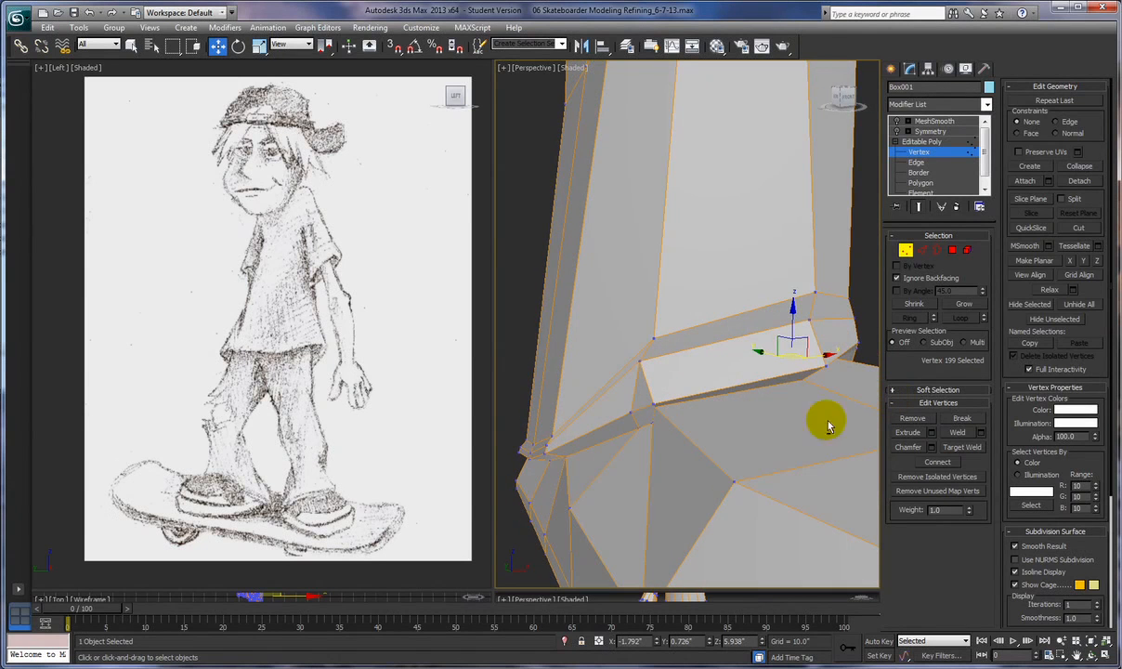
# Raise the lower ankle-loop vertex at the outer front corner and shift it slightly outward
pyautogui.click(570, 509)
pyautogui.moveTo(579, 499); pyautogui.dragTo(593, 495)
pyautogui.keyDown('alt'); pyautogui.moveTo(593, 494); pyautogui.dragTo(614, 500, button='middle'); pyautogui.keyUp('alt')
pyautogui.keyDown('alt'); pyautogui.moveTo(589, 525); pyautogui.dragTo(639, 464, button='middle'); pyautogui.keyUp('alt')
pyautogui.click(639, 439)
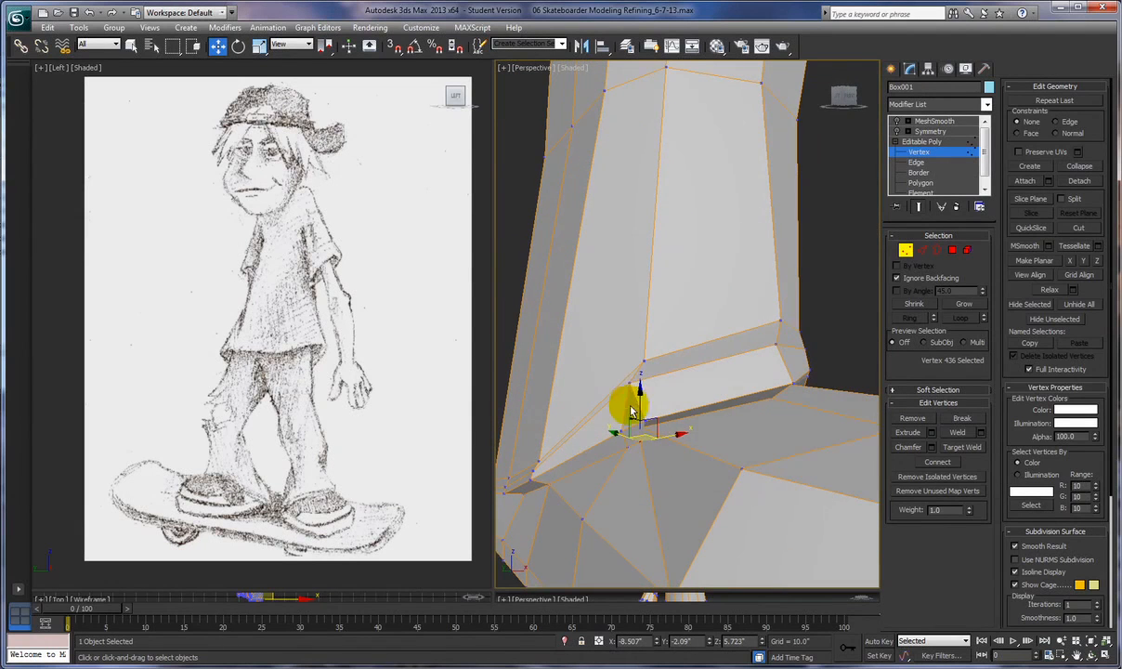
pyautogui.moveTo(640, 397); pyautogui.dragTo(639, 385)
pyautogui.moveTo(676, 423)
pyautogui.mouseDown()
pyautogui.moveTo(657, 432)
pyautogui.moveTo(669, 431)
pyautogui.mouseUp()
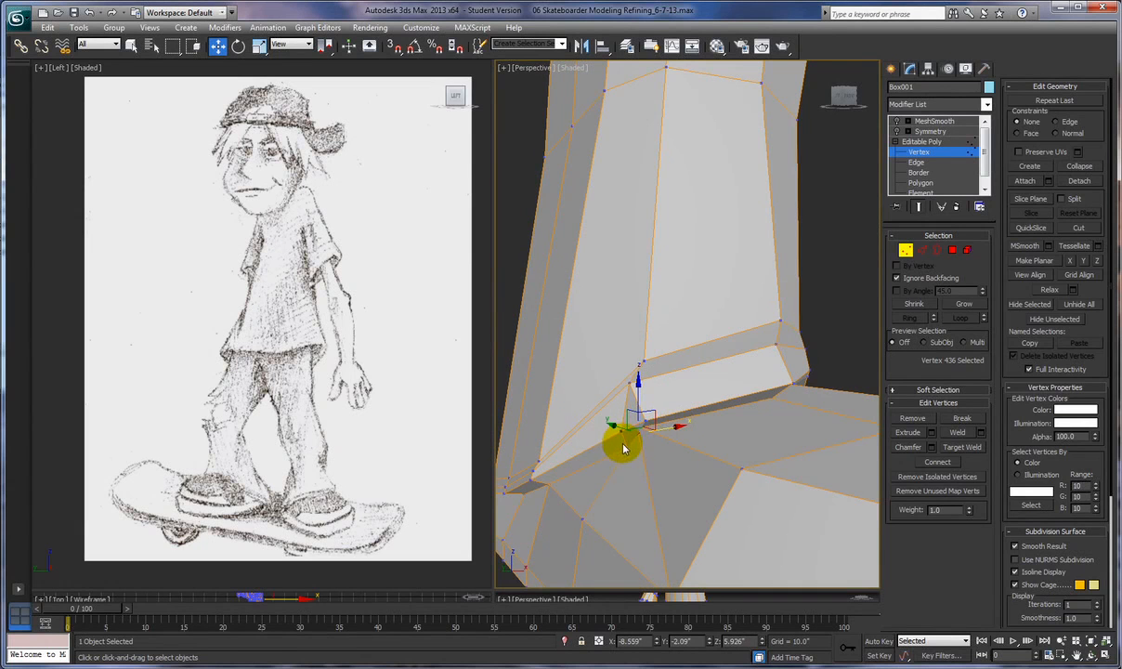
# Shift the lowest ankle-loop vertex beside the outer front corner outward and backward along the shoe
pyautogui.click(641, 434)
pyautogui.moveTo(641, 427); pyautogui.dragTo(608, 432)
pyautogui.keyDown('alt'); pyautogui.moveTo(645, 459); pyautogui.dragTo(735, 480, button='middle'); pyautogui.keyUp('alt')
pyautogui.moveTo(593, 452); pyautogui.dragTo(531, 451)
pyautogui.keyDown('alt'); pyautogui.moveTo(647, 466); pyautogui.dragTo(632, 428, button='middle'); pyautogui.keyUp('alt')
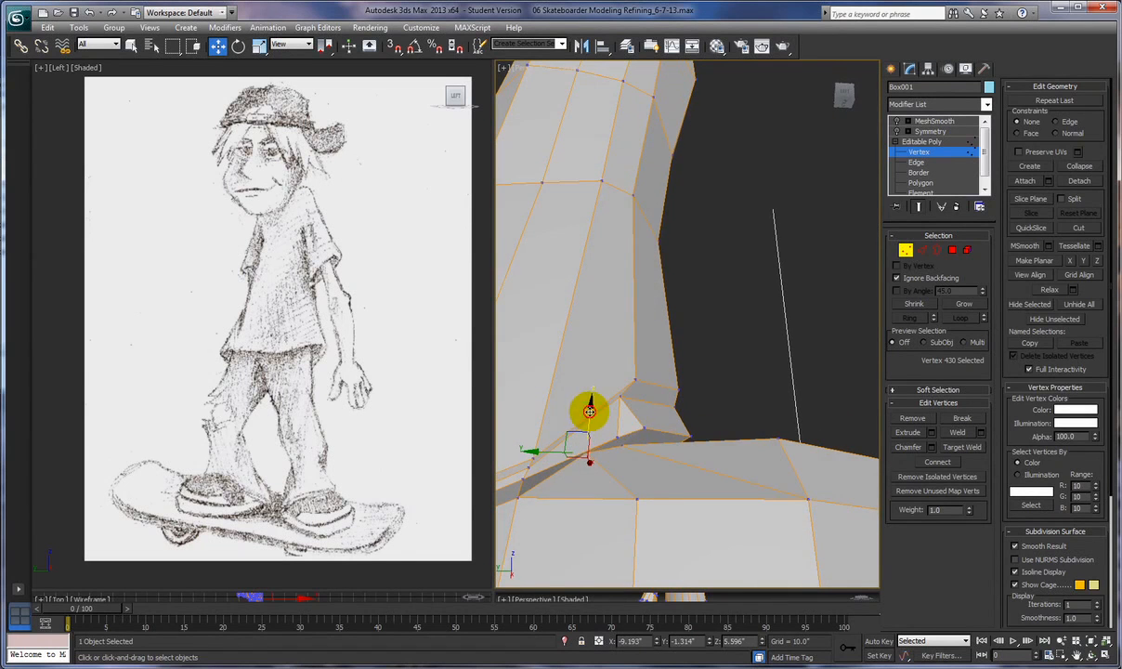
# Raise the lower ankle-loop vertex at the outer front corner further and lower the lowest vertex just behind it
pyautogui.click(622, 446)
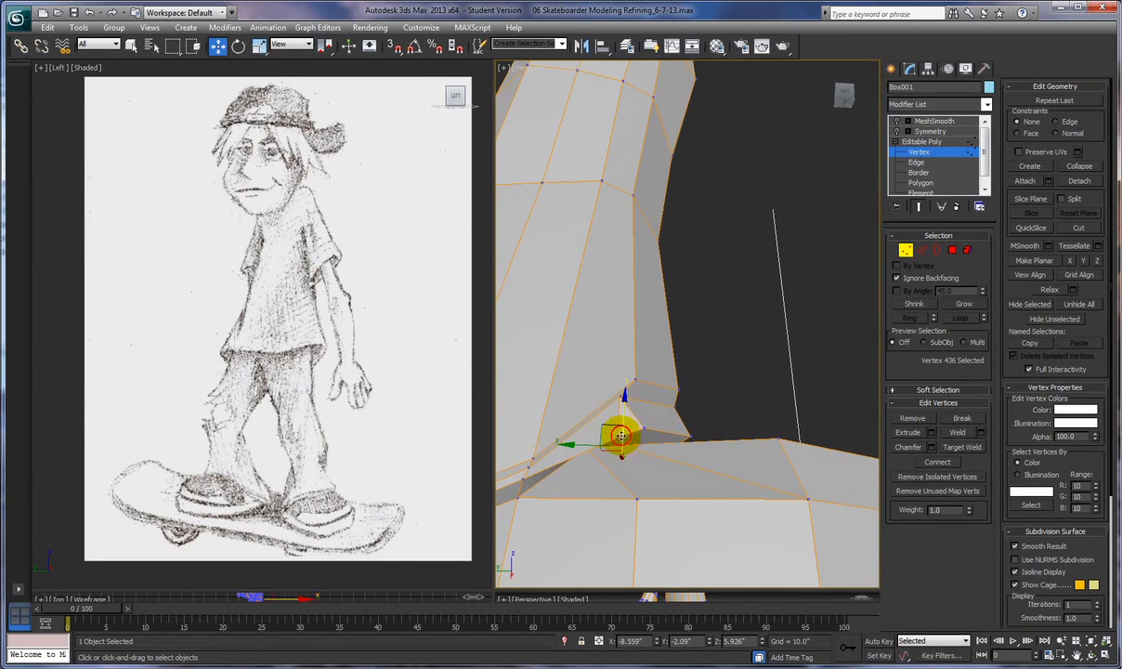
pyautogui.moveTo(623, 426); pyautogui.dragTo(624, 414)
pyautogui.moveTo(626, 449)
pyautogui.keyDown('alt'); pyautogui.mouseDown(button='middle')
pyautogui.moveTo(660, 490)
pyautogui.moveTo(581, 475)
pyautogui.moveTo(571, 458)
pyautogui.moveTo(627, 454)
pyautogui.mouseUp(button='middle'); pyautogui.keyUp('alt')
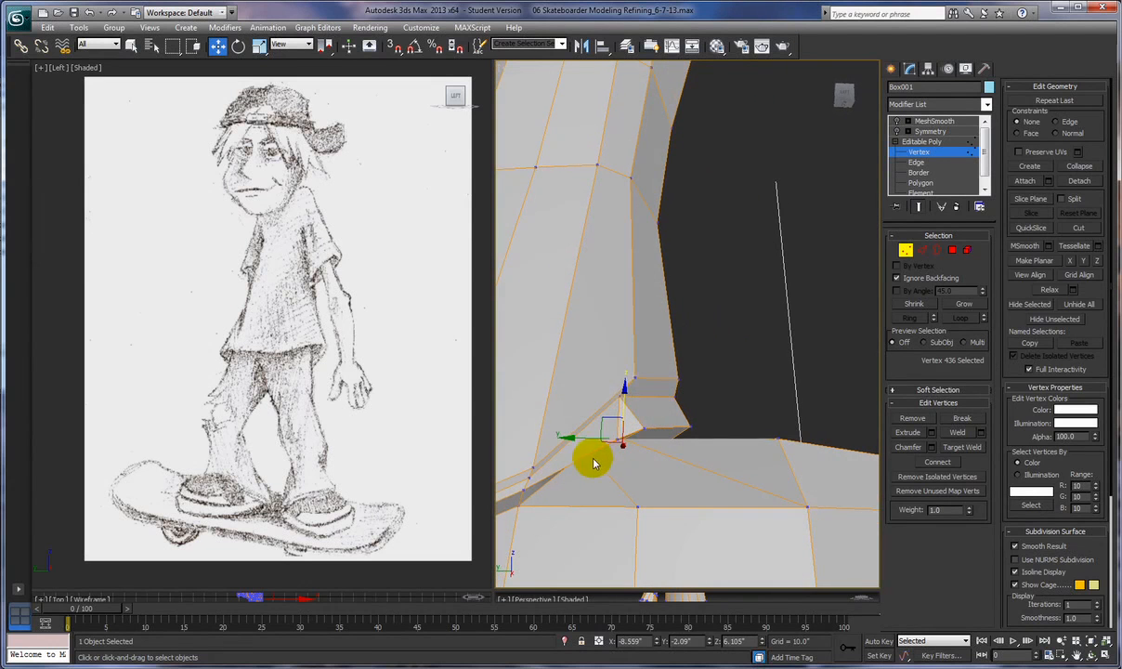
pyautogui.click(590, 453)
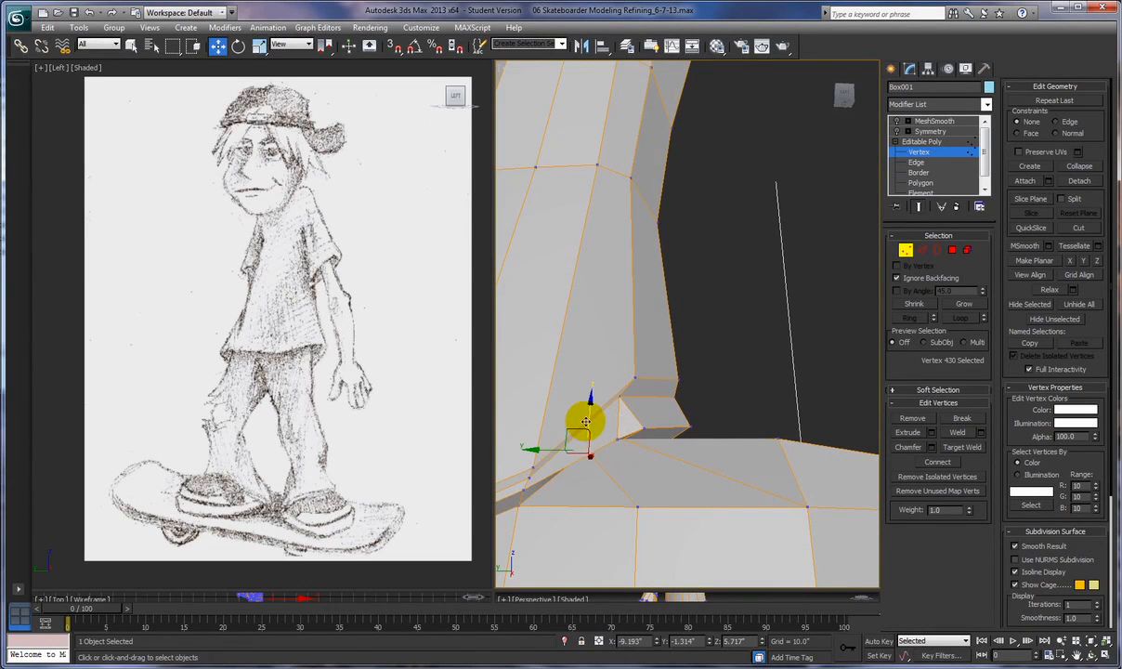
pyautogui.moveTo(587, 419); pyautogui.dragTo(585, 427)
pyautogui.moveTo(600, 483)
pyautogui.keyDown('alt'); pyautogui.mouseDown(button='middle')
pyautogui.moveTo(630, 465)
pyautogui.moveTo(601, 481)
pyautogui.mouseUp(button='middle'); pyautogui.keyUp('alt')
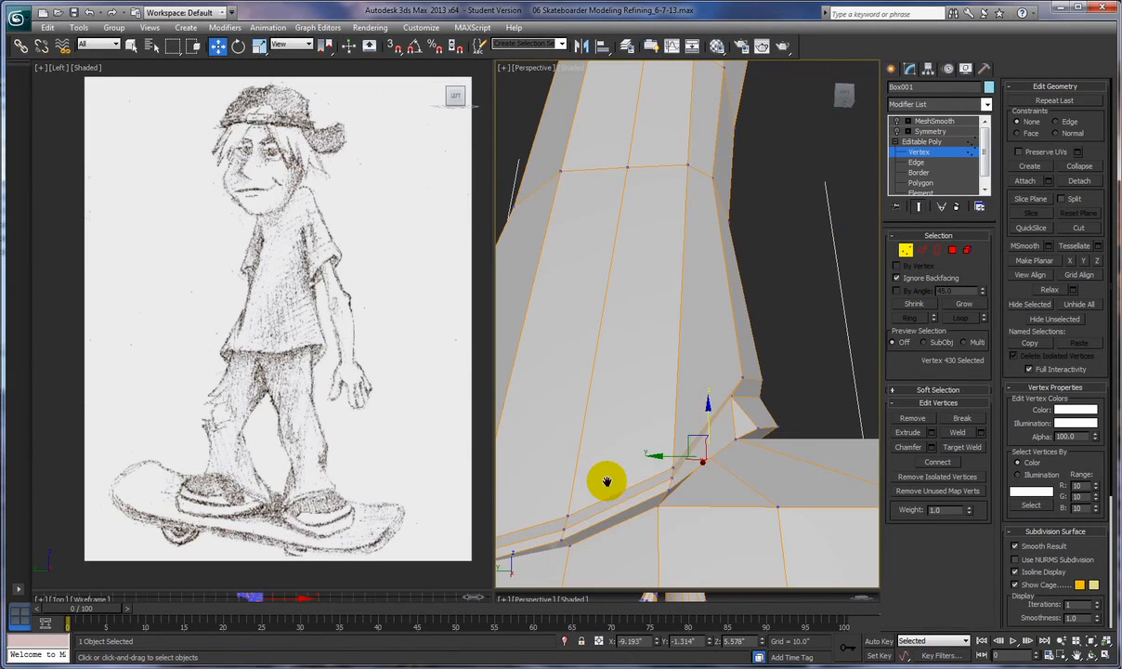
# Raise the upper and middle ankle-loop vertices on the outer side just behind the front corner, and shift the middle one backward
pyautogui.click(671, 466)
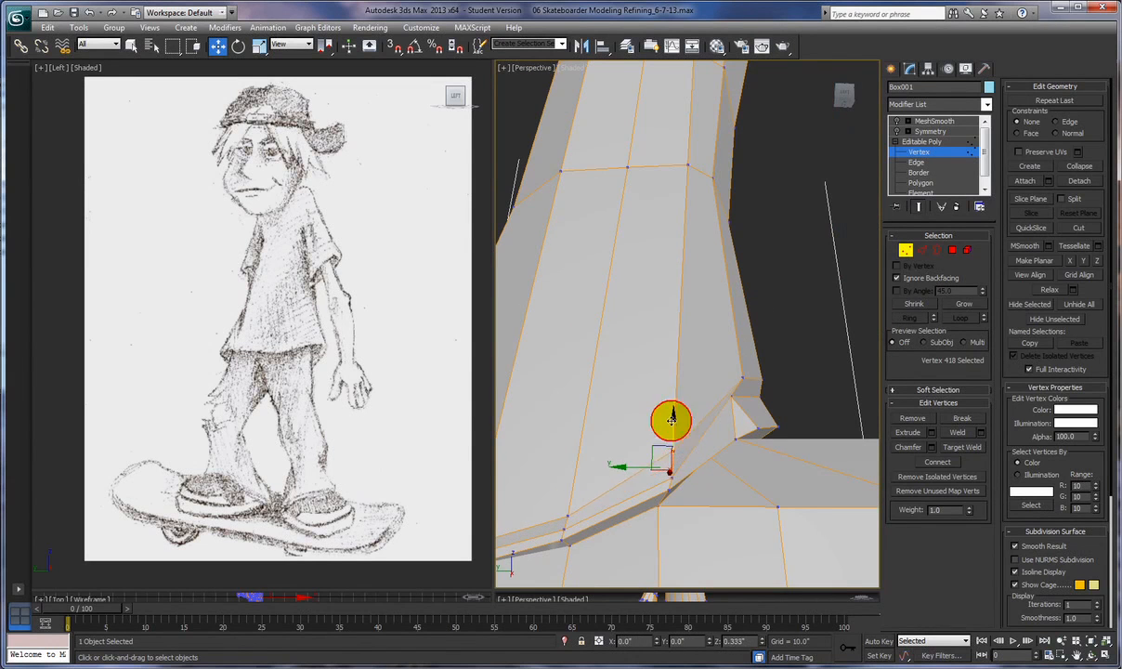
pyautogui.moveTo(672, 414); pyautogui.dragTo(671, 393)
pyautogui.click(671, 476)
pyautogui.moveTo(671, 443); pyautogui.dragTo(670, 432)
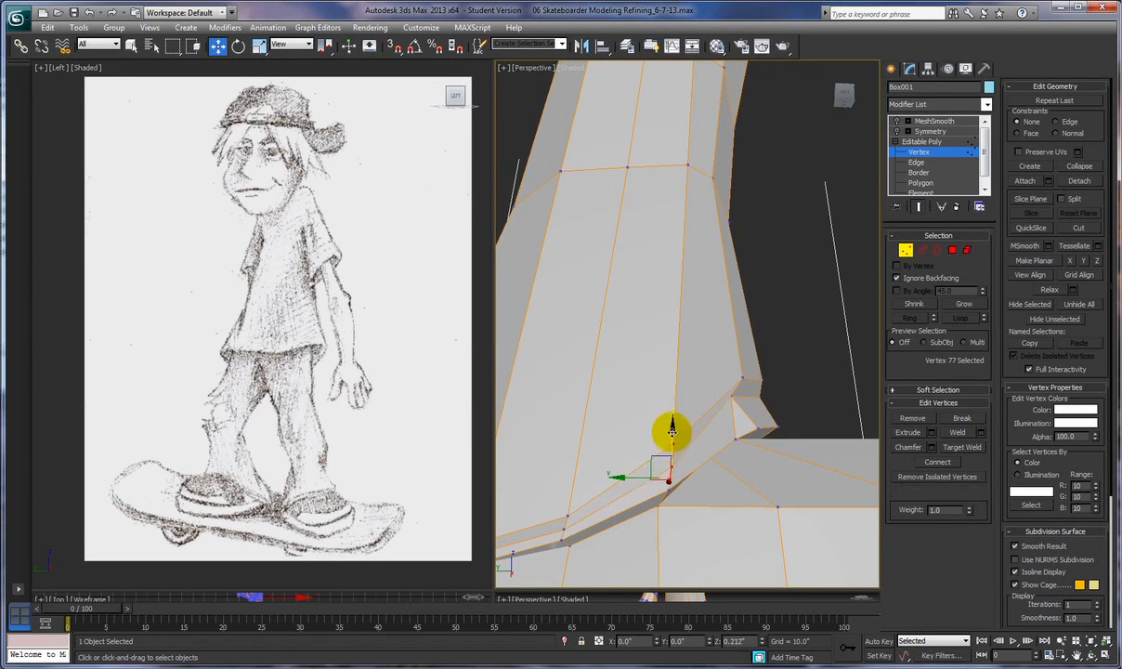
pyautogui.moveTo(697, 484)
pyautogui.keyDown('alt'); pyautogui.mouseDown(button='middle')
pyautogui.moveTo(716, 486)
pyautogui.moveTo(706, 483)
pyautogui.mouseUp(button='middle'); pyautogui.keyUp('alt')
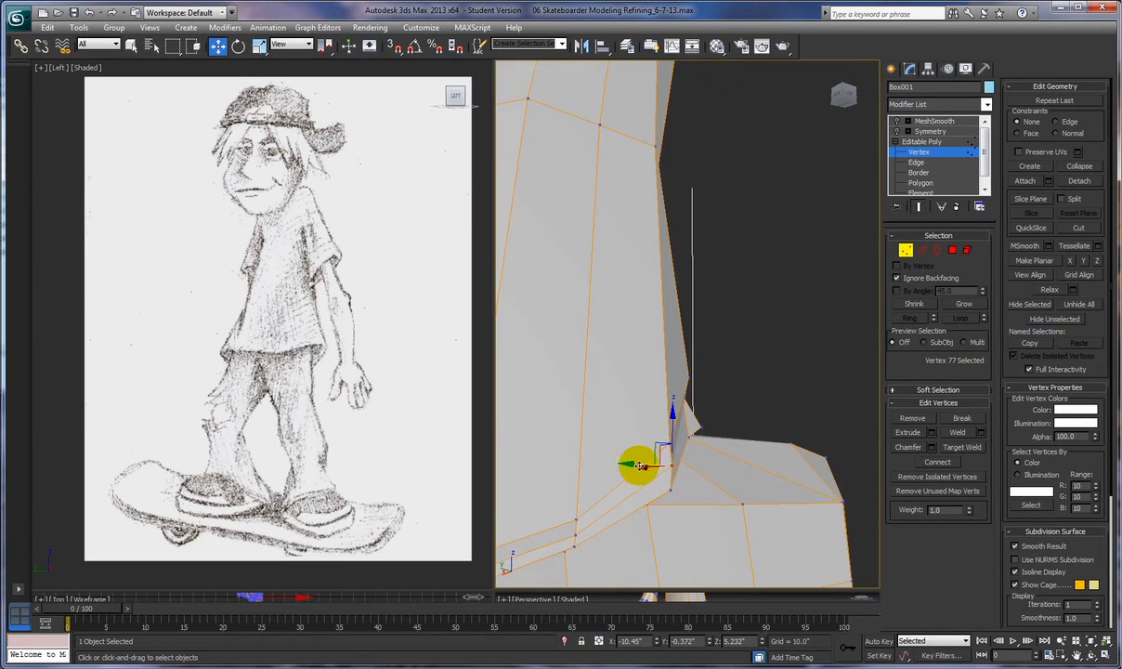
pyautogui.moveTo(631, 464); pyautogui.dragTo(612, 459)
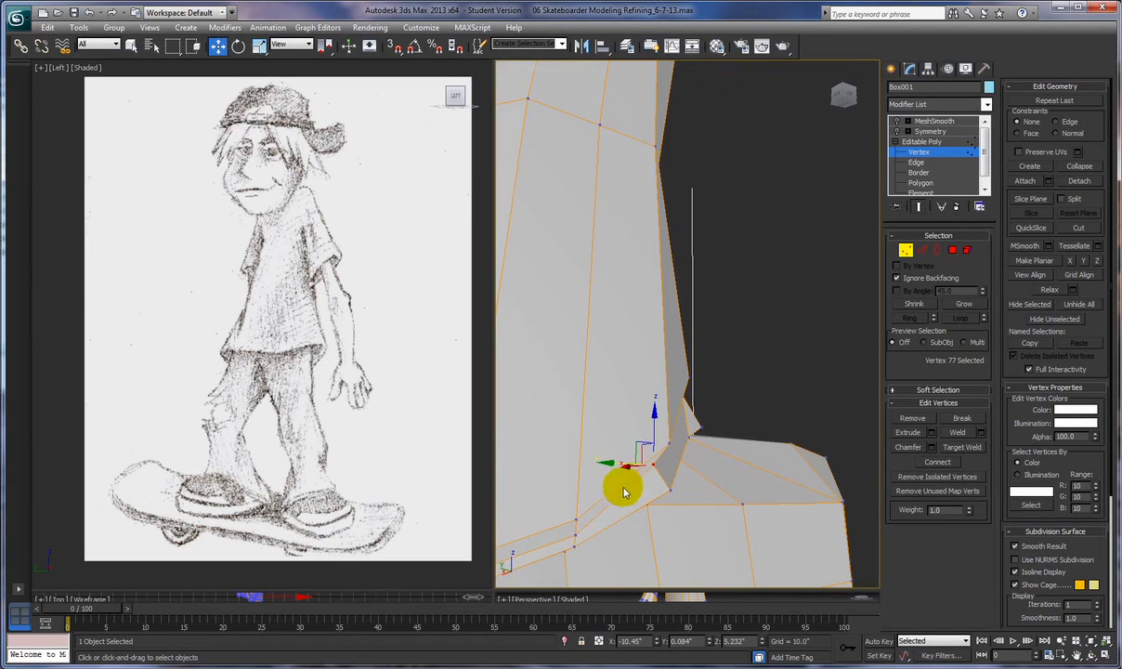
# Raise the upper ankle-loop vertex midway along the shoe's outer side
pyautogui.click(576, 519)
pyautogui.moveTo(578, 486); pyautogui.dragTo(578, 472)
pyautogui.keyDown('alt'); pyautogui.moveTo(649, 544); pyautogui.dragTo(582, 574, button='middle'); pyautogui.keyUp('alt')
# Raise the middle and lower ankle-loop vertices midway along the outer side, and push the middle one outward
pyautogui.click(578, 534)
pyautogui.moveTo(550, 539); pyautogui.dragTo(536, 527)
pyautogui.moveTo(593, 561); pyautogui.dragTo(679, 443, button='middle')
pyautogui.moveTo(566, 372); pyautogui.dragTo(583, 371)
pyautogui.keyDown('alt'); pyautogui.moveTo(725, 430); pyautogui.dragTo(593, 454, button='middle'); pyautogui.keyUp('alt')
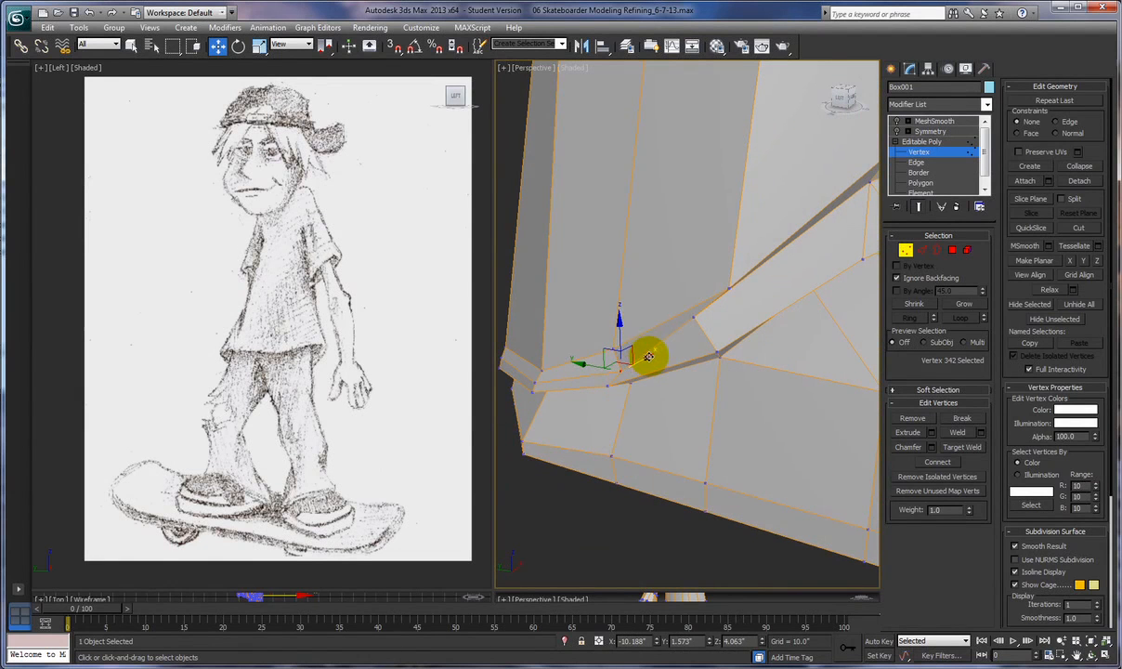
pyautogui.moveTo(641, 359); pyautogui.dragTo(613, 335)
pyautogui.keyDown('alt'); pyautogui.moveTo(702, 426); pyautogui.dragTo(738, 381, button='middle'); pyautogui.keyUp('alt')
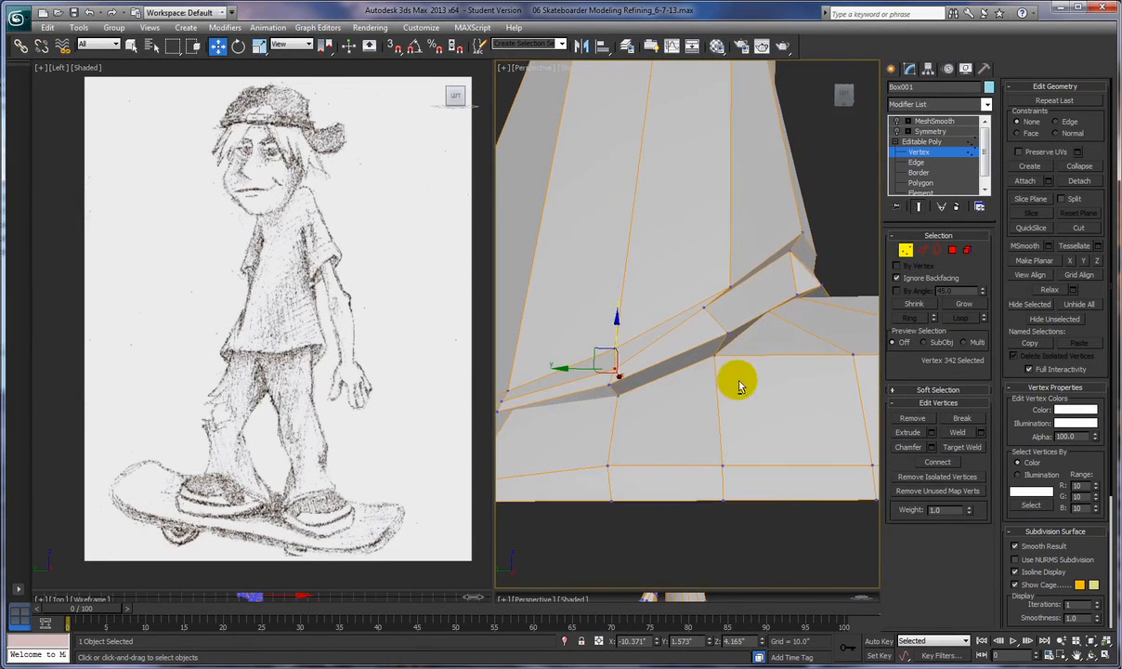
pyautogui.click(615, 392)
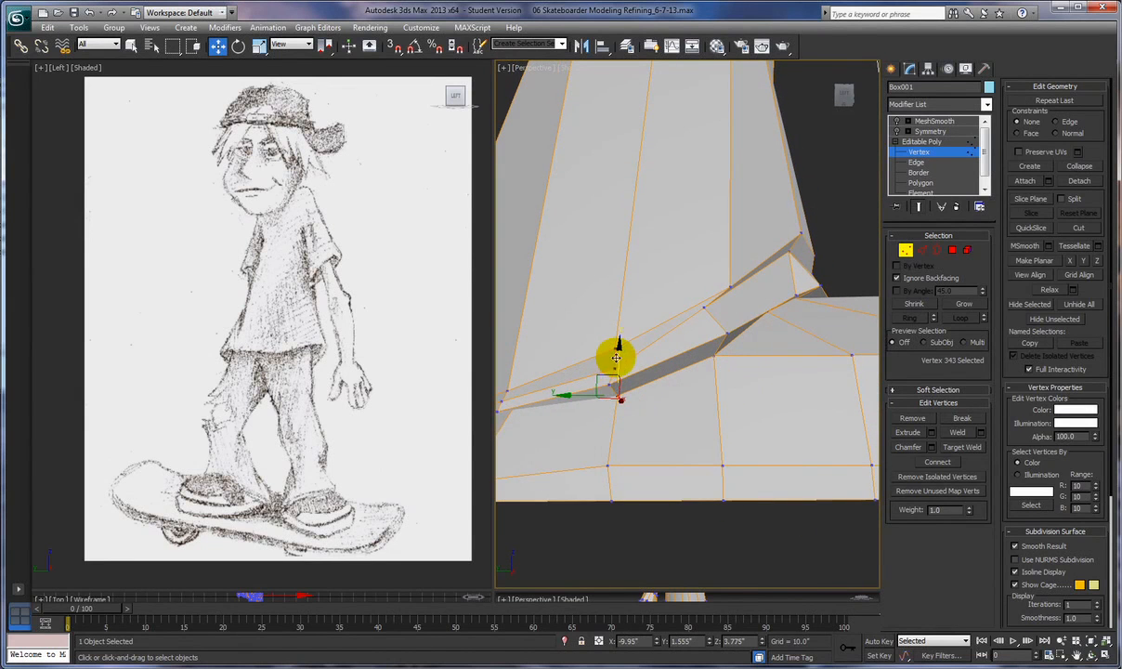
pyautogui.moveTo(617, 360); pyautogui.dragTo(616, 342)
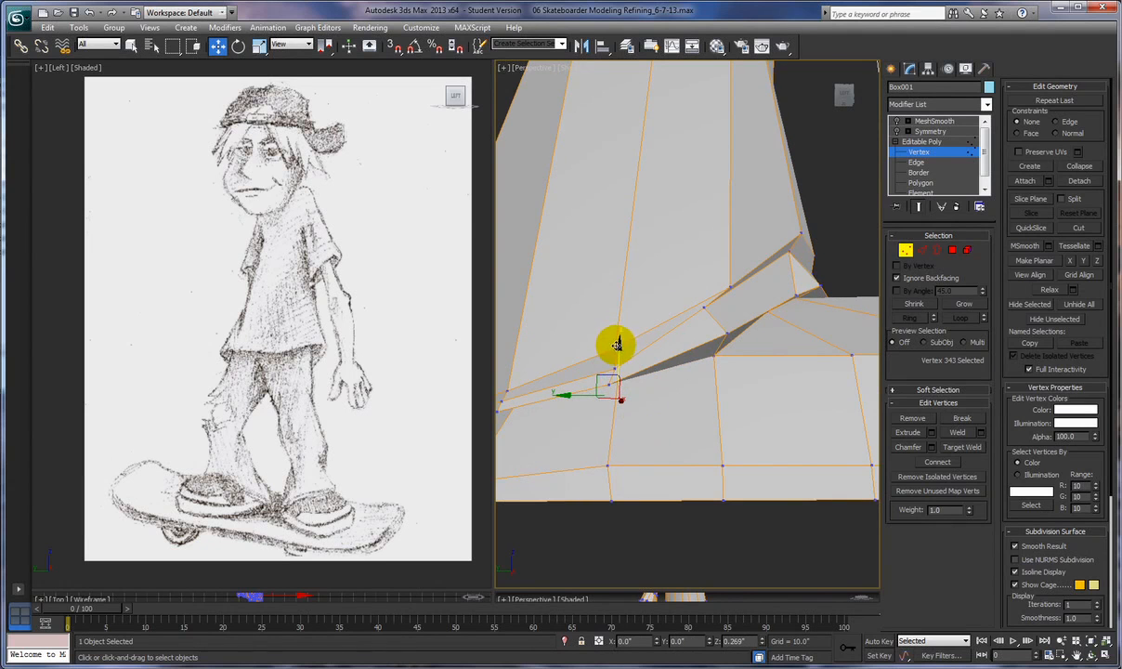
# Raise the lower ankle-loop vertex just behind the front corner on the shoe's outer side
pyautogui.click(718, 356)
pyautogui.moveTo(711, 325)
pyautogui.mouseDown()
pyautogui.moveTo(711, 306)
pyautogui.moveTo(707, 328)
pyautogui.mouseUp()
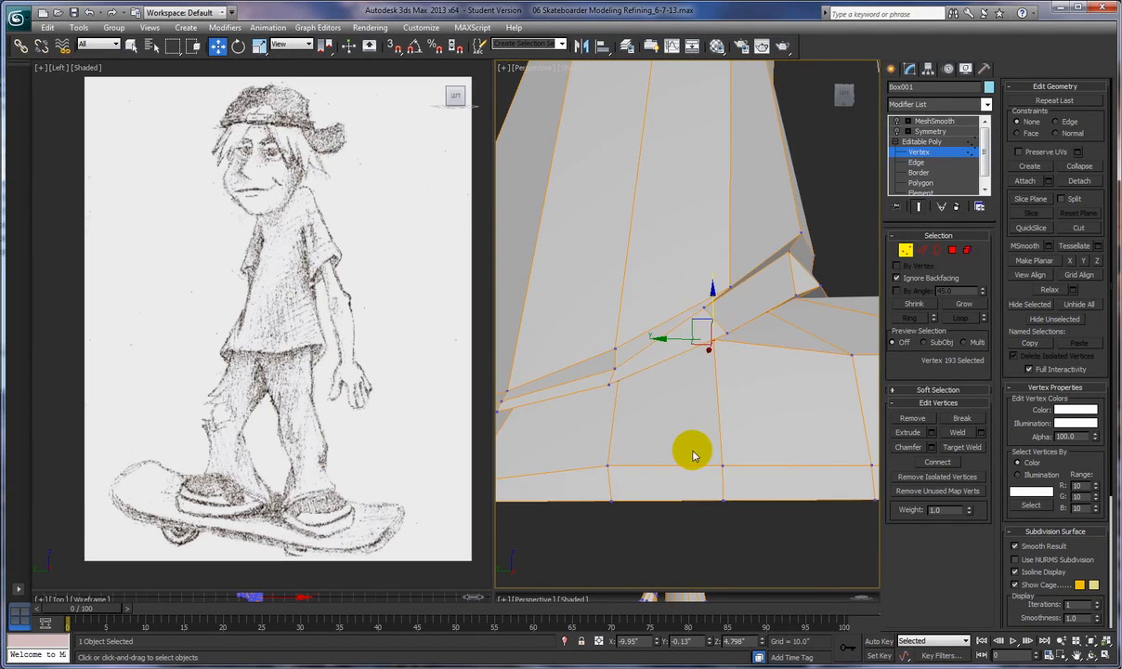
pyautogui.keyDown('alt'); pyautogui.moveTo(692, 455); pyautogui.dragTo(651, 408, button='middle'); pyautogui.keyUp('alt')
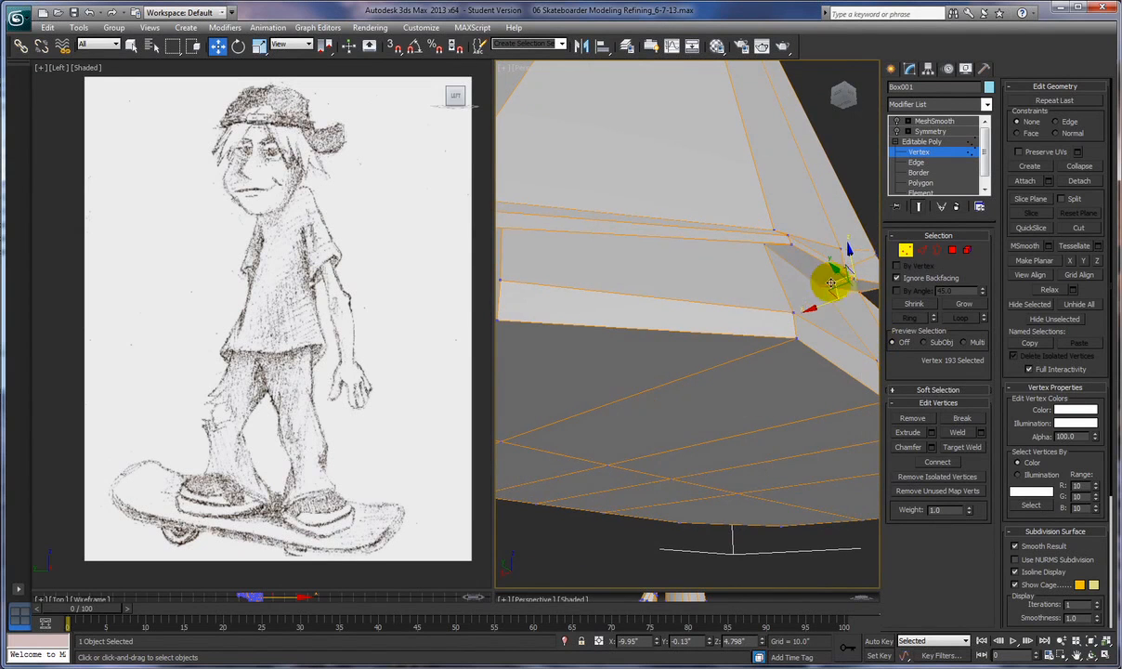
# Raise the lower ankle-loop vertex midway along the outer side by about 0.225, and select the upper loop vertex nearer the heel
pyautogui.click(809, 241)
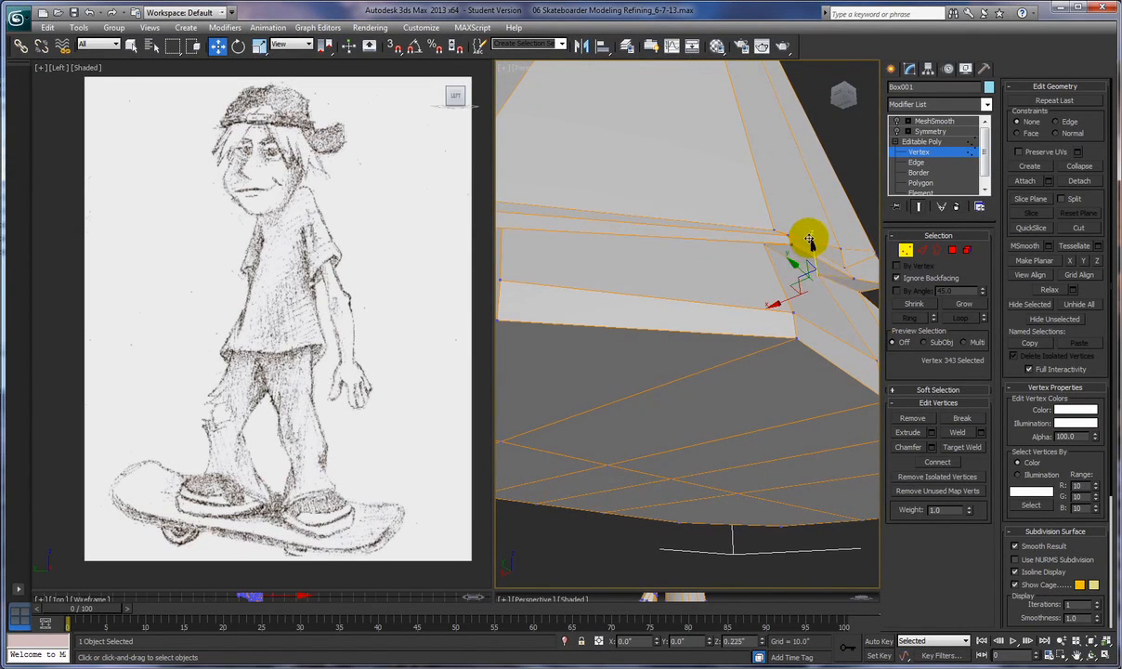
pyautogui.keyDown('alt'); pyautogui.moveTo(809, 240); pyautogui.dragTo(815, 362, button='middle'); pyautogui.keyUp('alt')
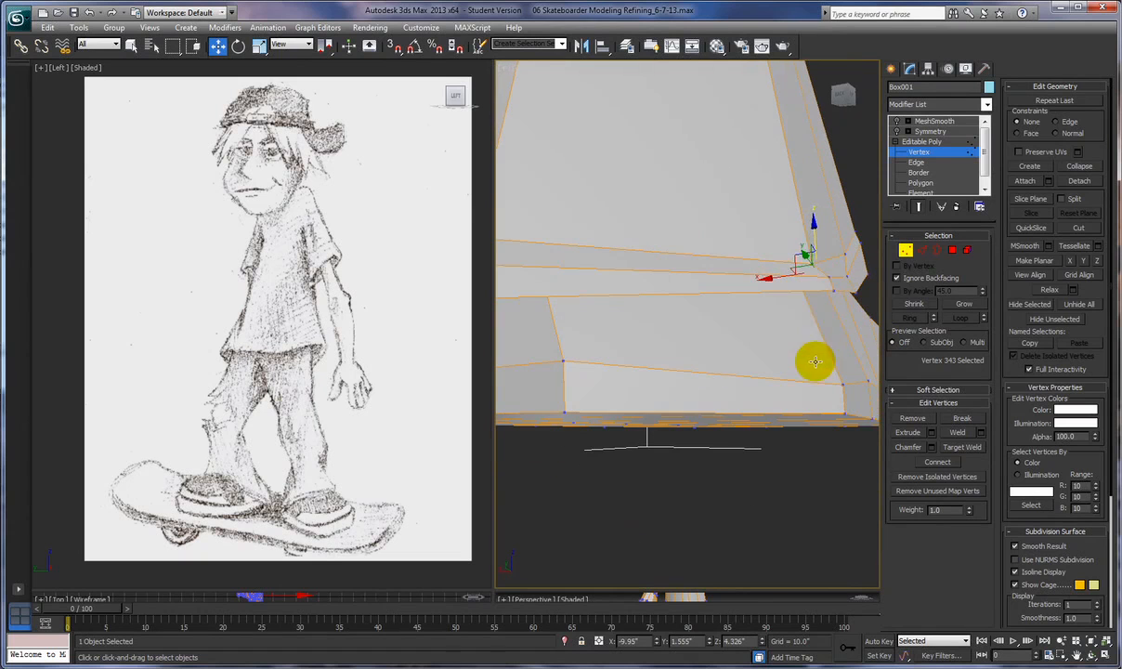
pyautogui.click(803, 244)
pyautogui.keyDown('alt'); pyautogui.moveTo(805, 305); pyautogui.dragTo(601, 318, button='middle'); pyautogui.keyUp('alt')
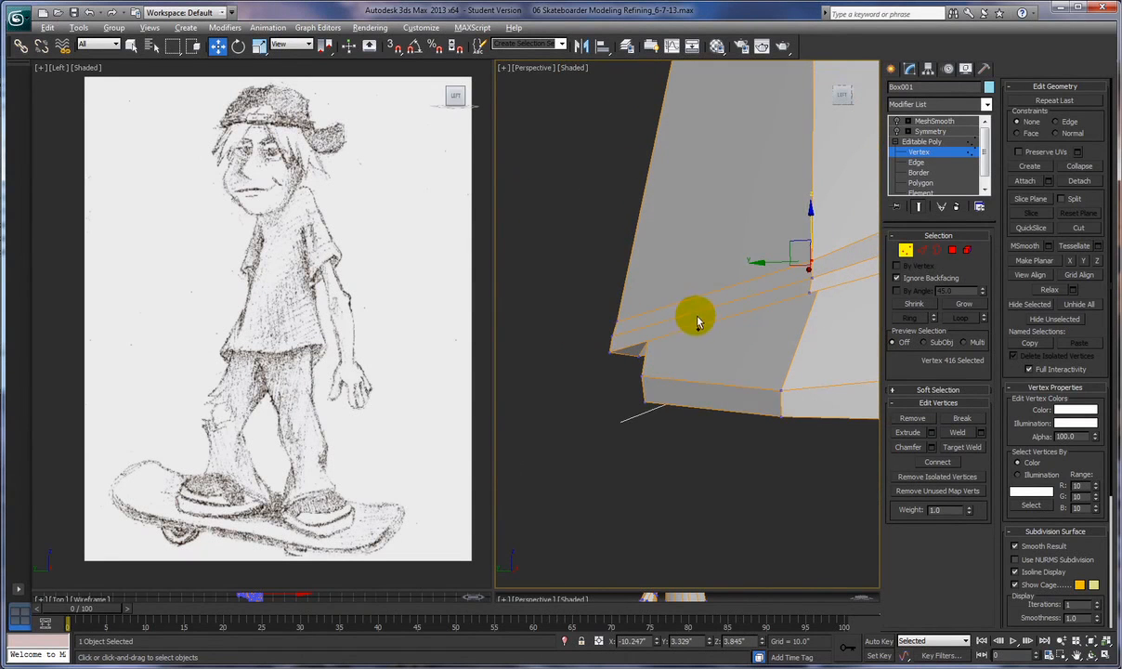
# Turn on the MeshSmooth modifier's display for the character and leave vertex editing
pyautogui.scroll(-3, 697, 316)
pyautogui.keyDown('alt'); pyautogui.moveTo(694, 321); pyautogui.dragTo(813, 296, button='middle'); pyautogui.keyUp('alt')
pyautogui.click(897, 123)
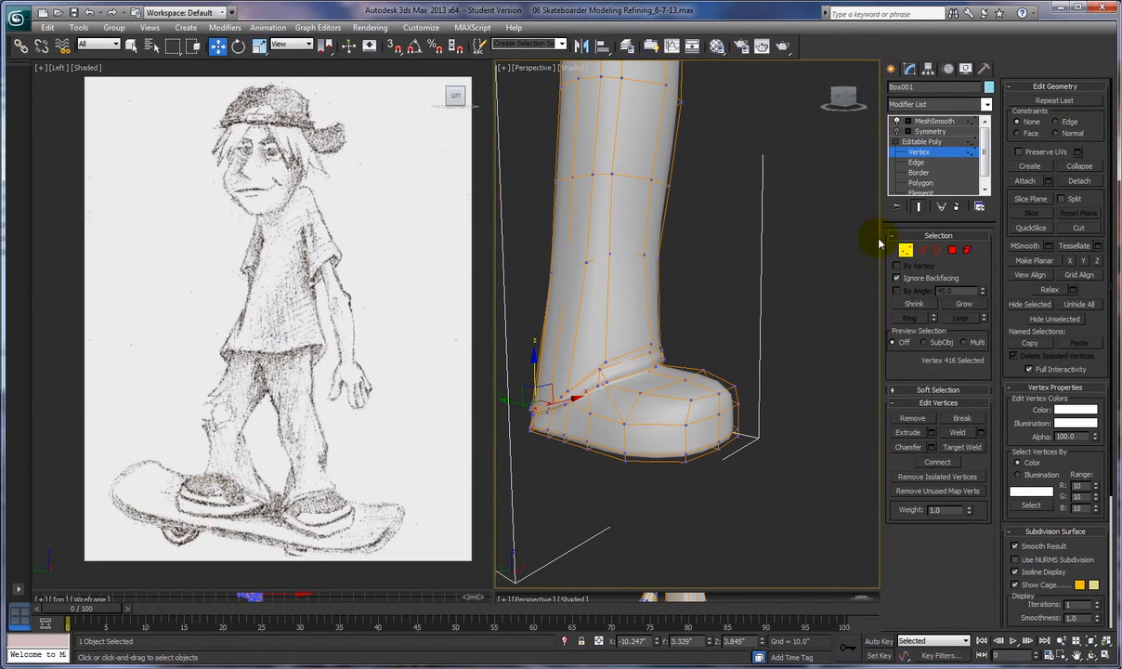
pyautogui.click(906, 249)
# Examine the smoothed trouser leg and shoe from several sides, checking how the hem overlaps the shoe
pyautogui.keyDown('alt'); pyautogui.moveTo(752, 375); pyautogui.dragTo(821, 340, button='middle'); pyautogui.keyUp('alt')
pyautogui.keyDown('alt'); pyautogui.moveTo(766, 376); pyautogui.dragTo(631, 414, button='middle'); pyautogui.keyUp('alt')
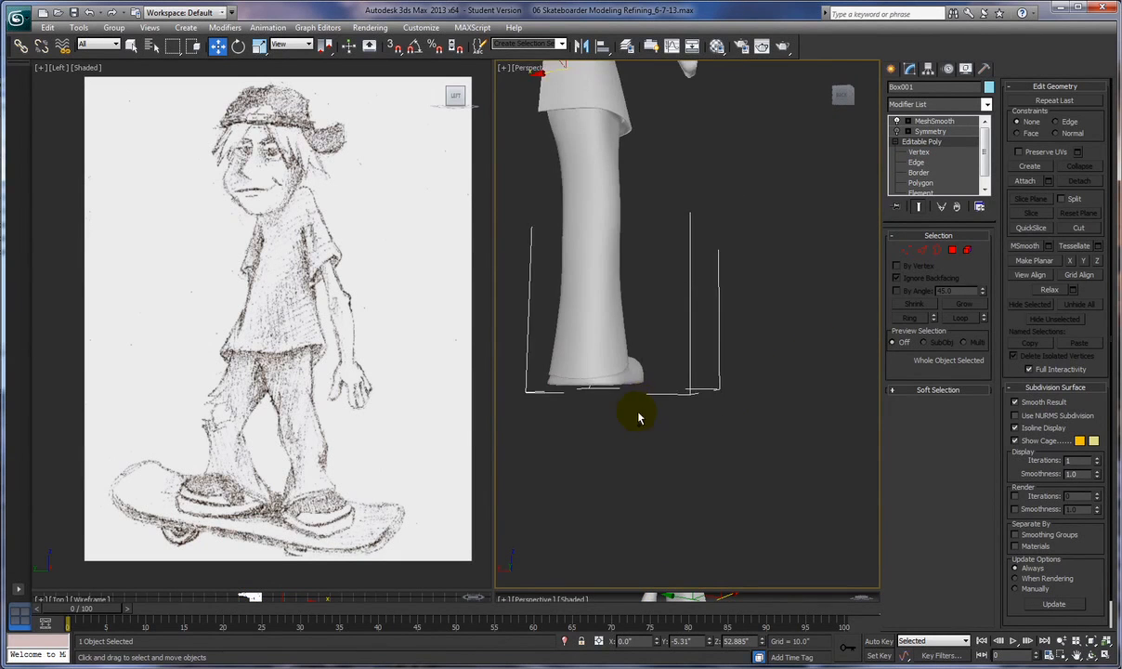
pyautogui.keyDown('alt'); pyautogui.moveTo(672, 350); pyautogui.dragTo(604, 358, button='middle'); pyautogui.keyUp('alt')
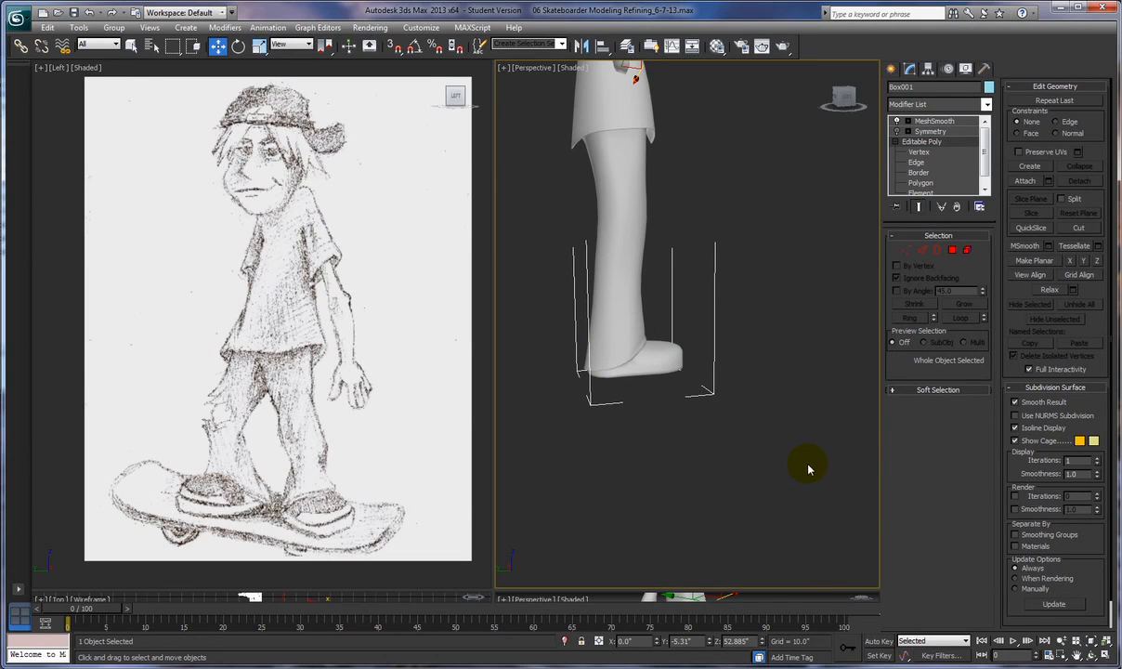
pyautogui.scroll(4, 758, 446)
pyautogui.moveTo(762, 413)
pyautogui.keyDown('alt'); pyautogui.mouseDown(button='middle')
pyautogui.moveTo(779, 435)
pyautogui.moveTo(777, 424)
pyautogui.mouseUp(button='middle'); pyautogui.keyUp('alt')
pyautogui.scroll(-2, 777, 425)
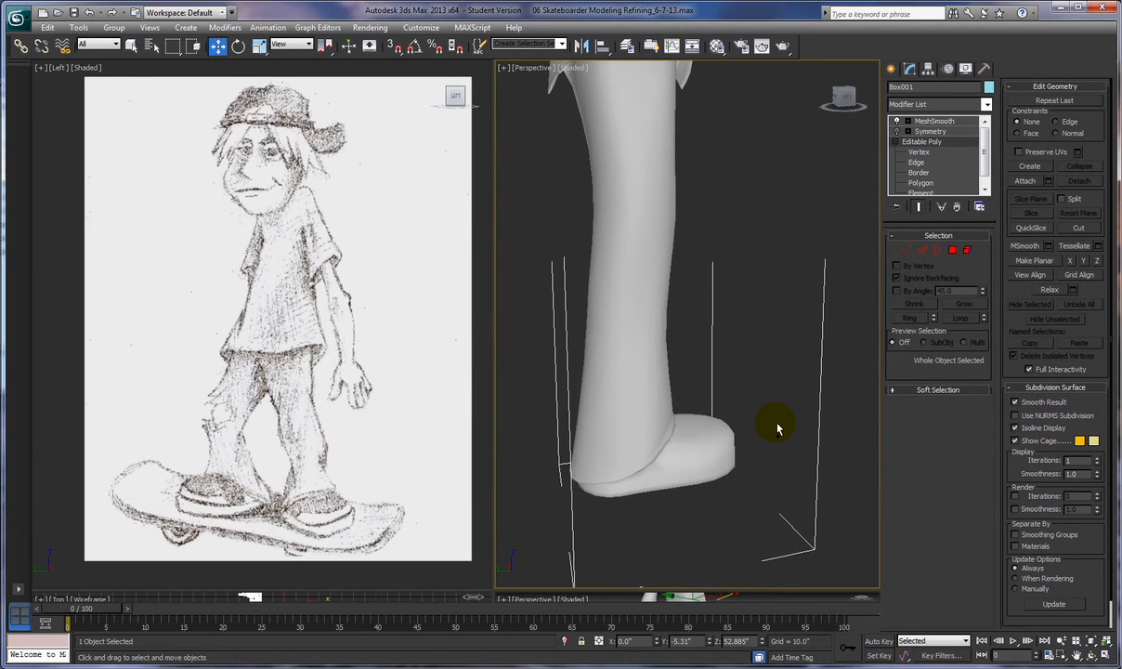